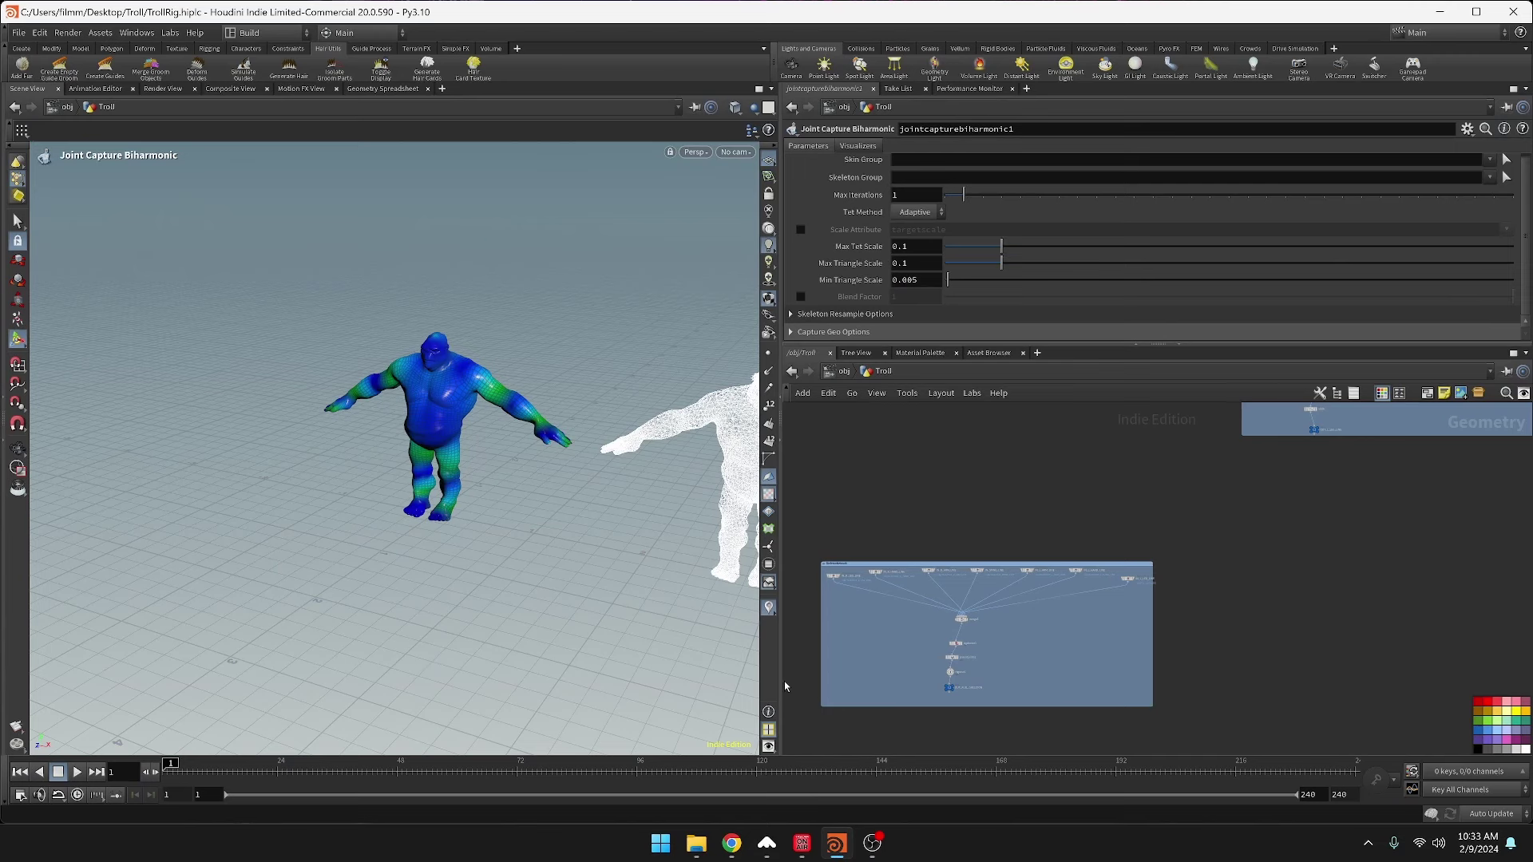
{"action": "middle_click_drag", "start_coordinate": [1382, 579], "coordinate": [1046, 568]}
{"action": "scroll", "coordinate": [1189, 604], "scroll_direction": "down", "scroll_amount": 1}
{"action": "middle_click_drag", "start_coordinate": [1200, 606], "coordinate": [1360, 600]}
{"action": "scroll", "coordinate": [1212, 604], "scroll_direction": "down", "scroll_amount": 5}
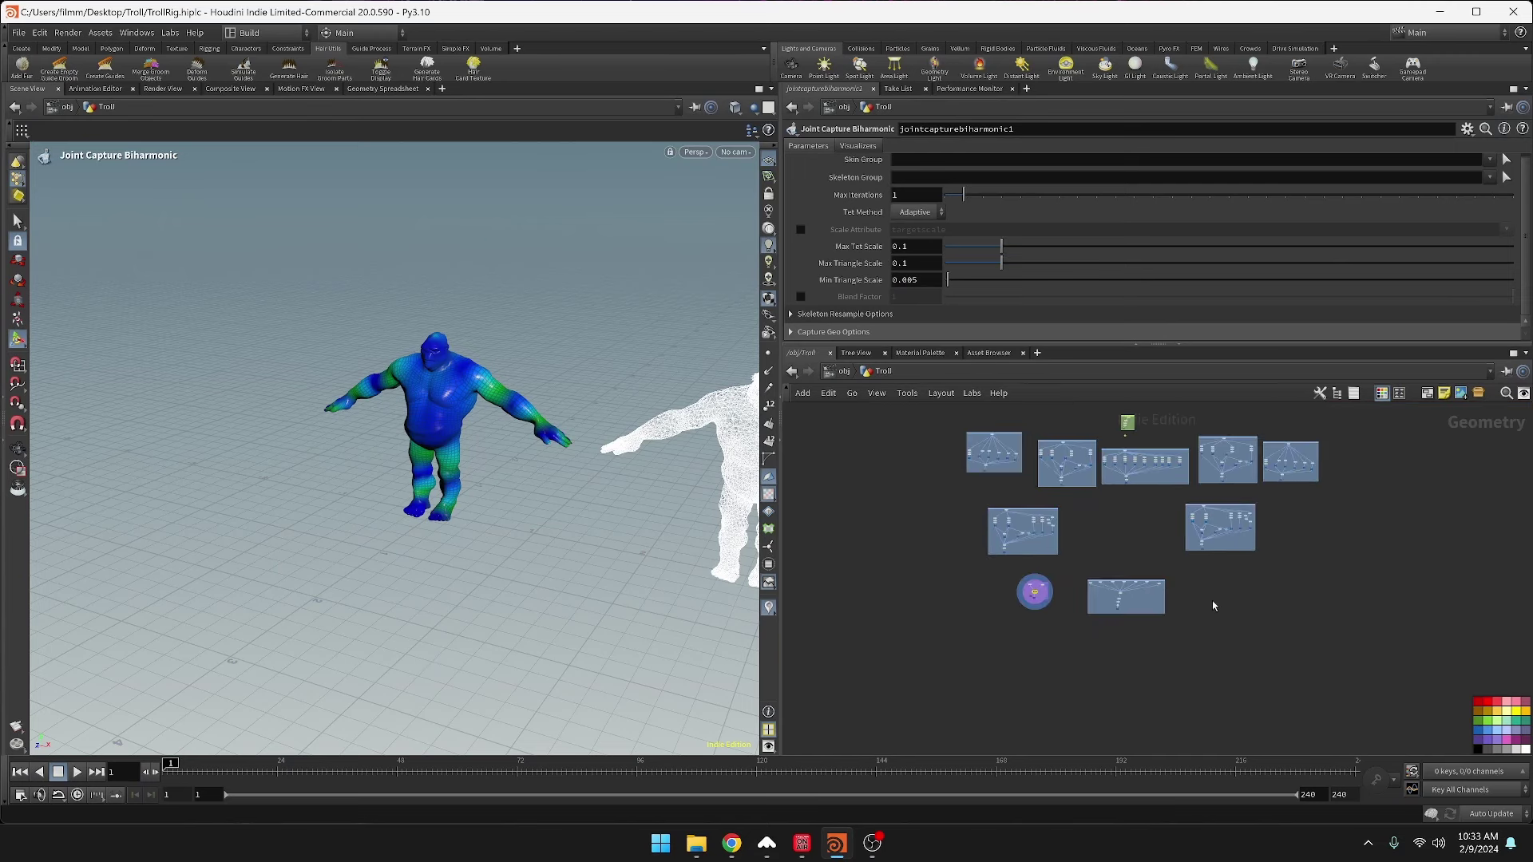
{"action": "middle_click_drag", "start_coordinate": [1214, 604], "coordinate": [1074, 538]}
{"action": "scroll", "coordinate": [1075, 539], "scroll_direction": "up", "scroll_amount": 5}
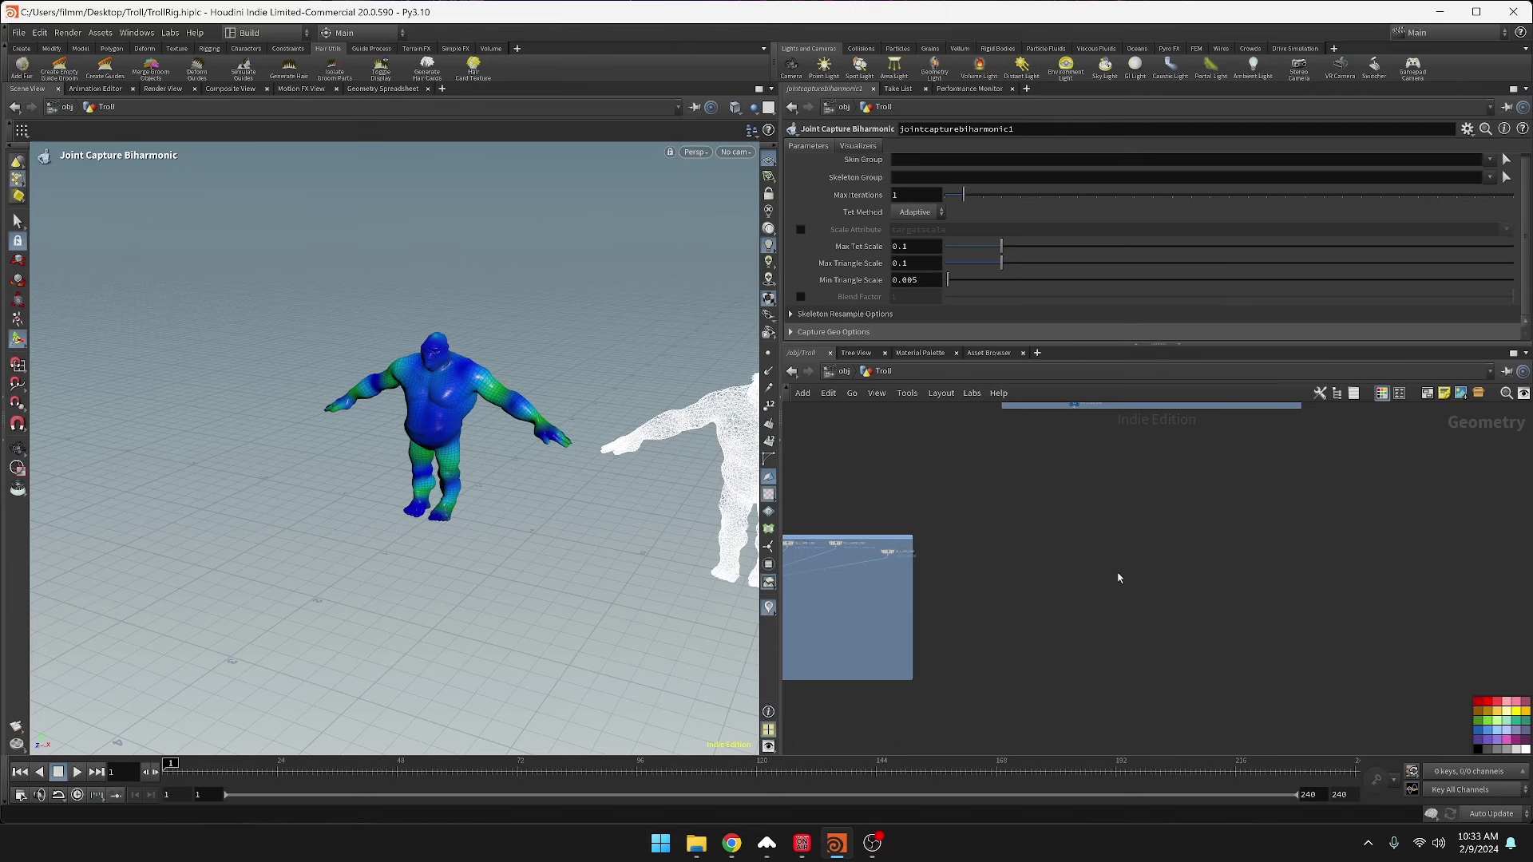
{"action": "key", "text": "Tab"}
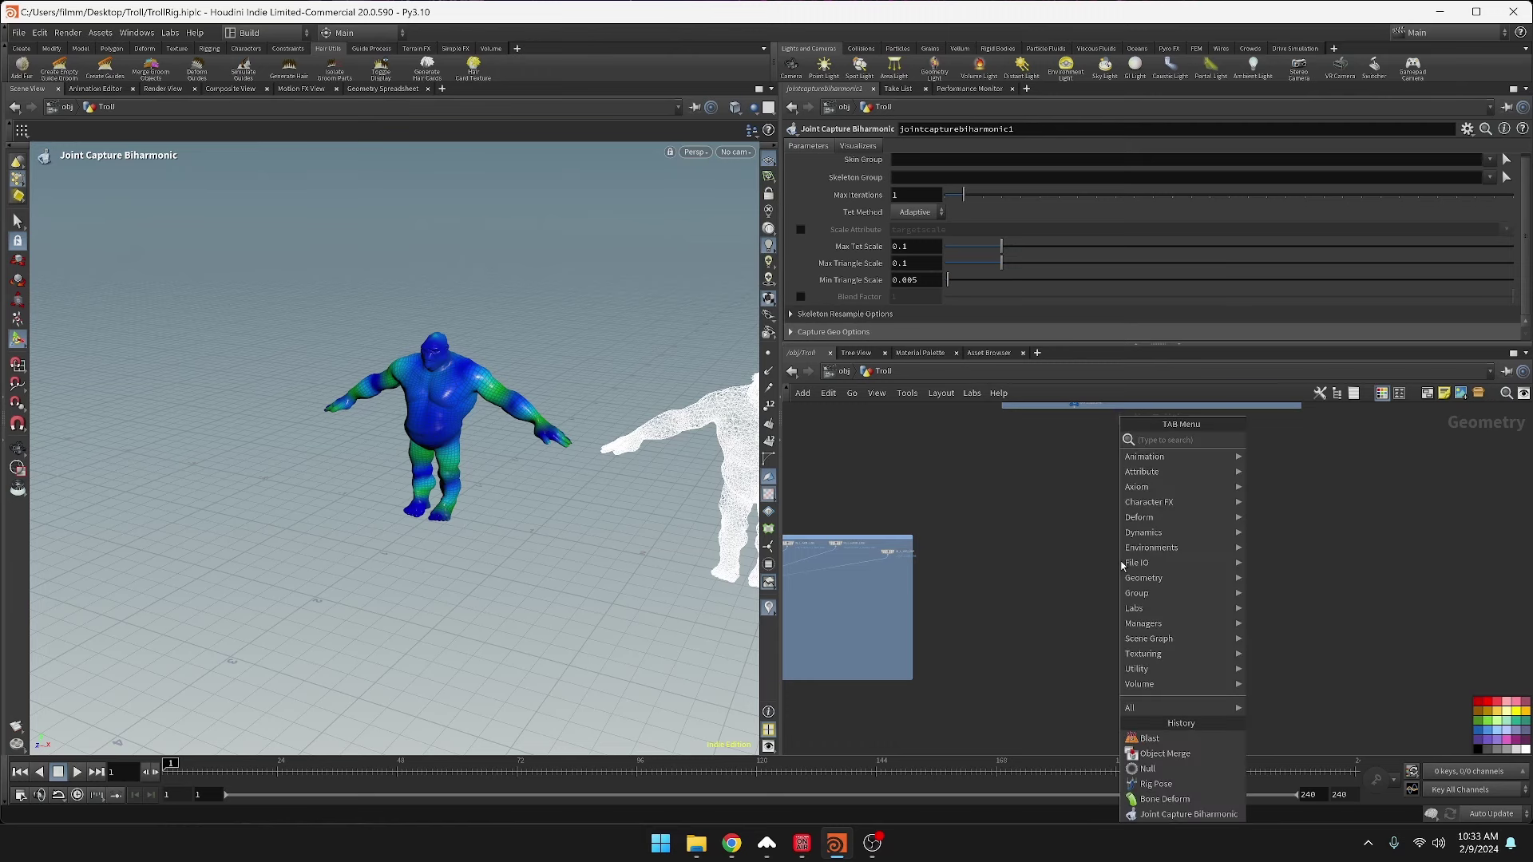
{"action": "type", "text": "add"}
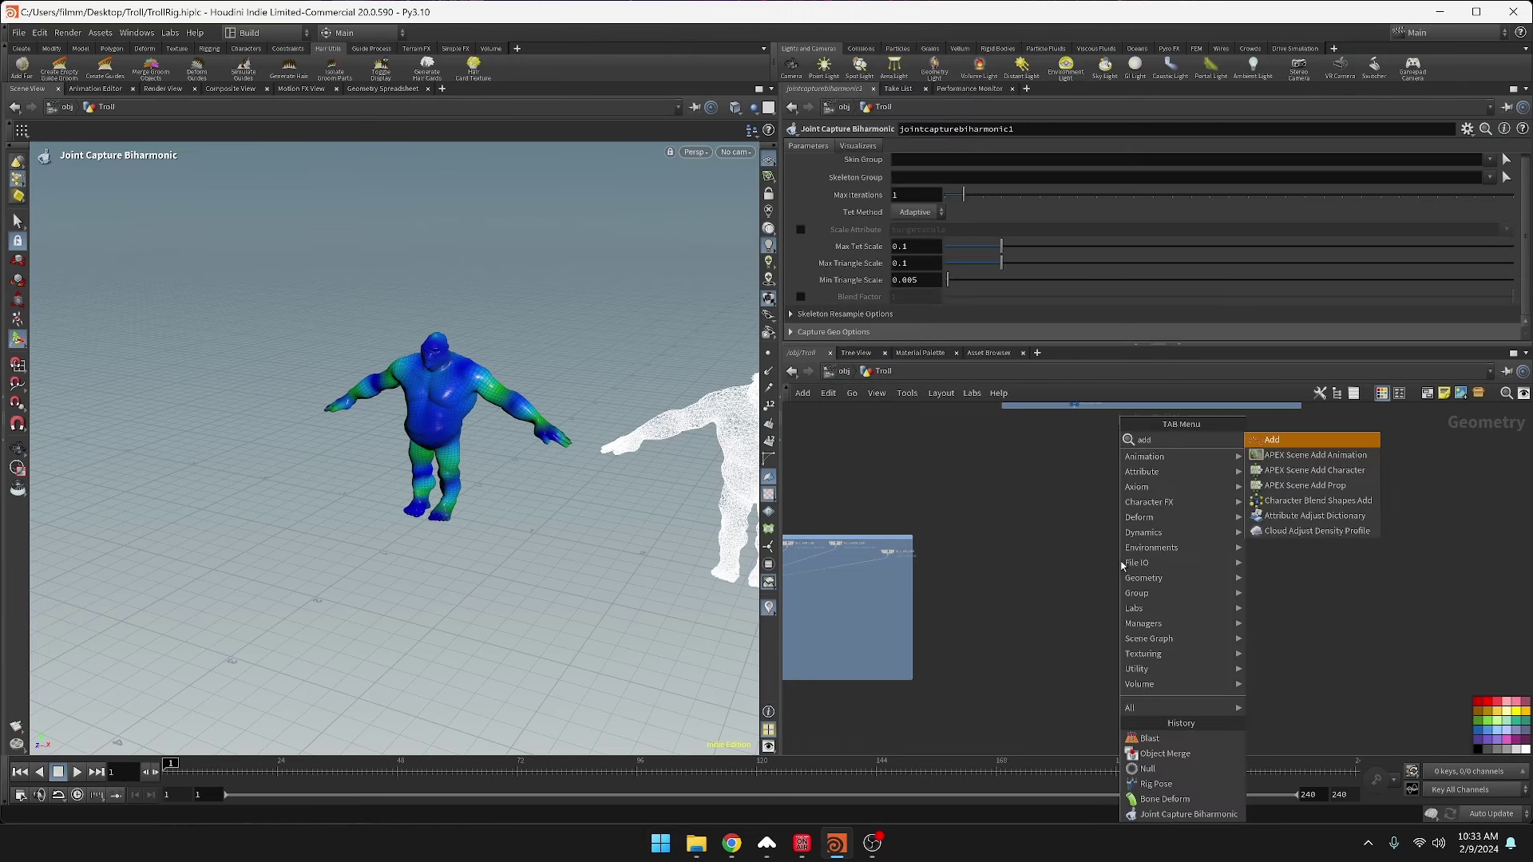
{"action": "type", "text": "p"}
{"action": "key", "text": "Return"}
{"action": "left_click", "coordinate": [1122, 566]}
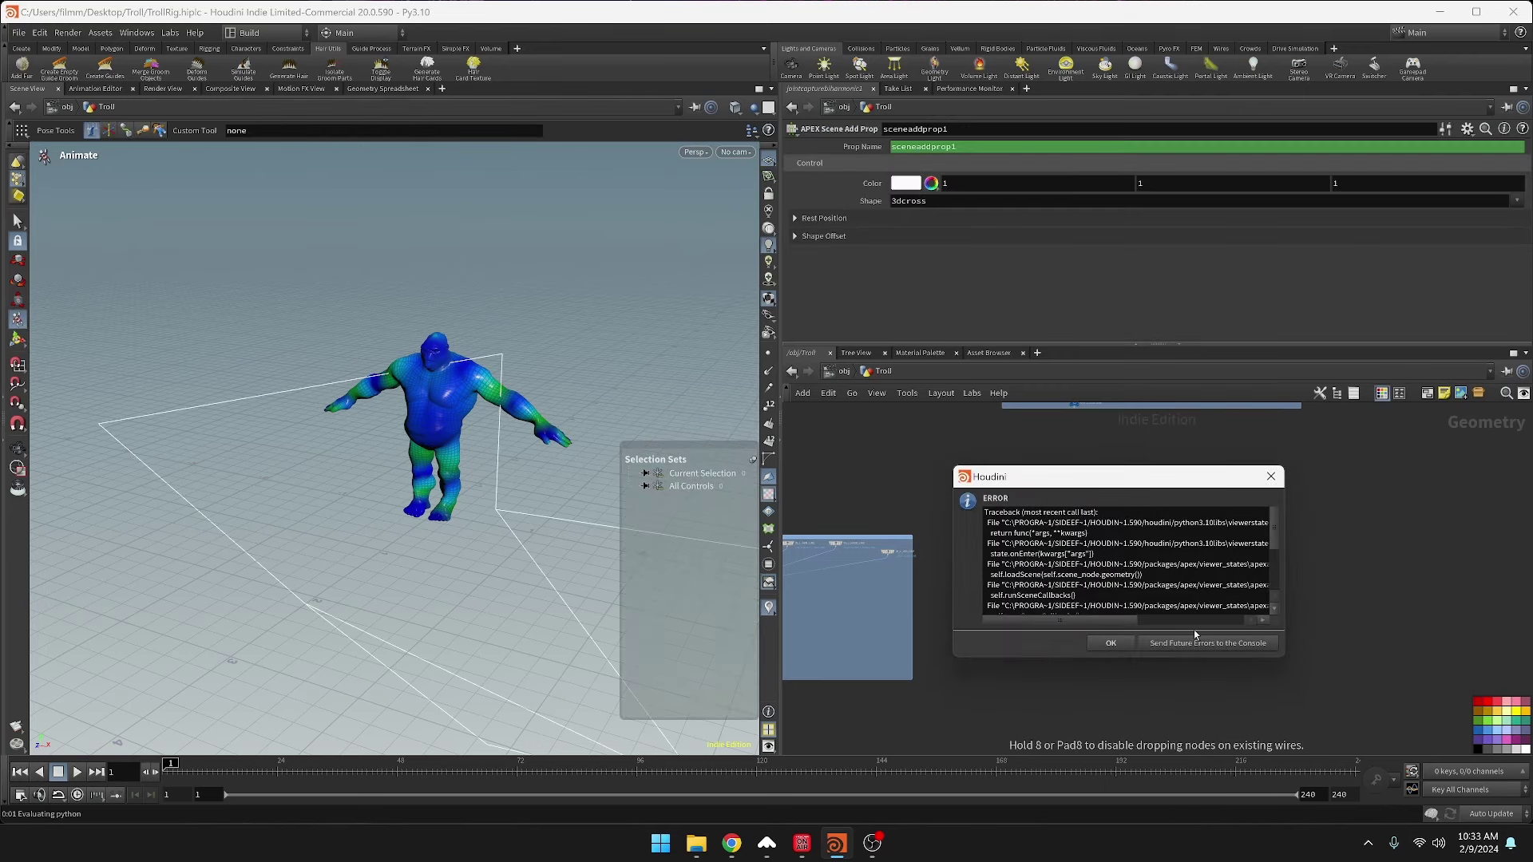
{"action": "left_click", "coordinate": [1111, 643]}
{"action": "key", "text": "Delete"}
- Place an Add node in an empty area of the network and give it one point
{"action": "key", "text": "Tab"}
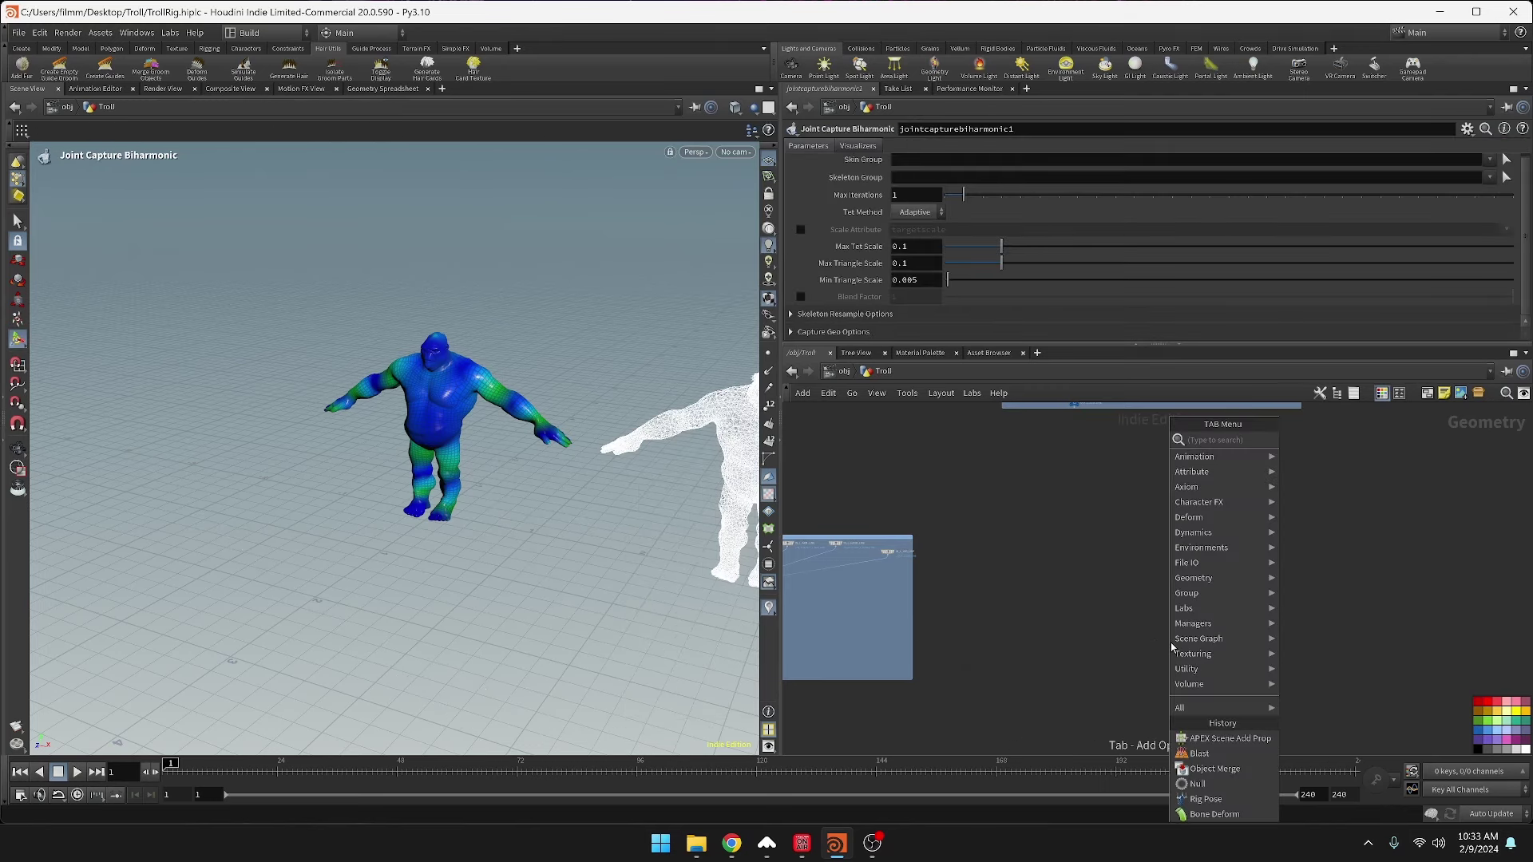
{"action": "type", "text": "add"}
{"action": "key", "text": "Return"}
{"action": "left_click", "coordinate": [1171, 645]}
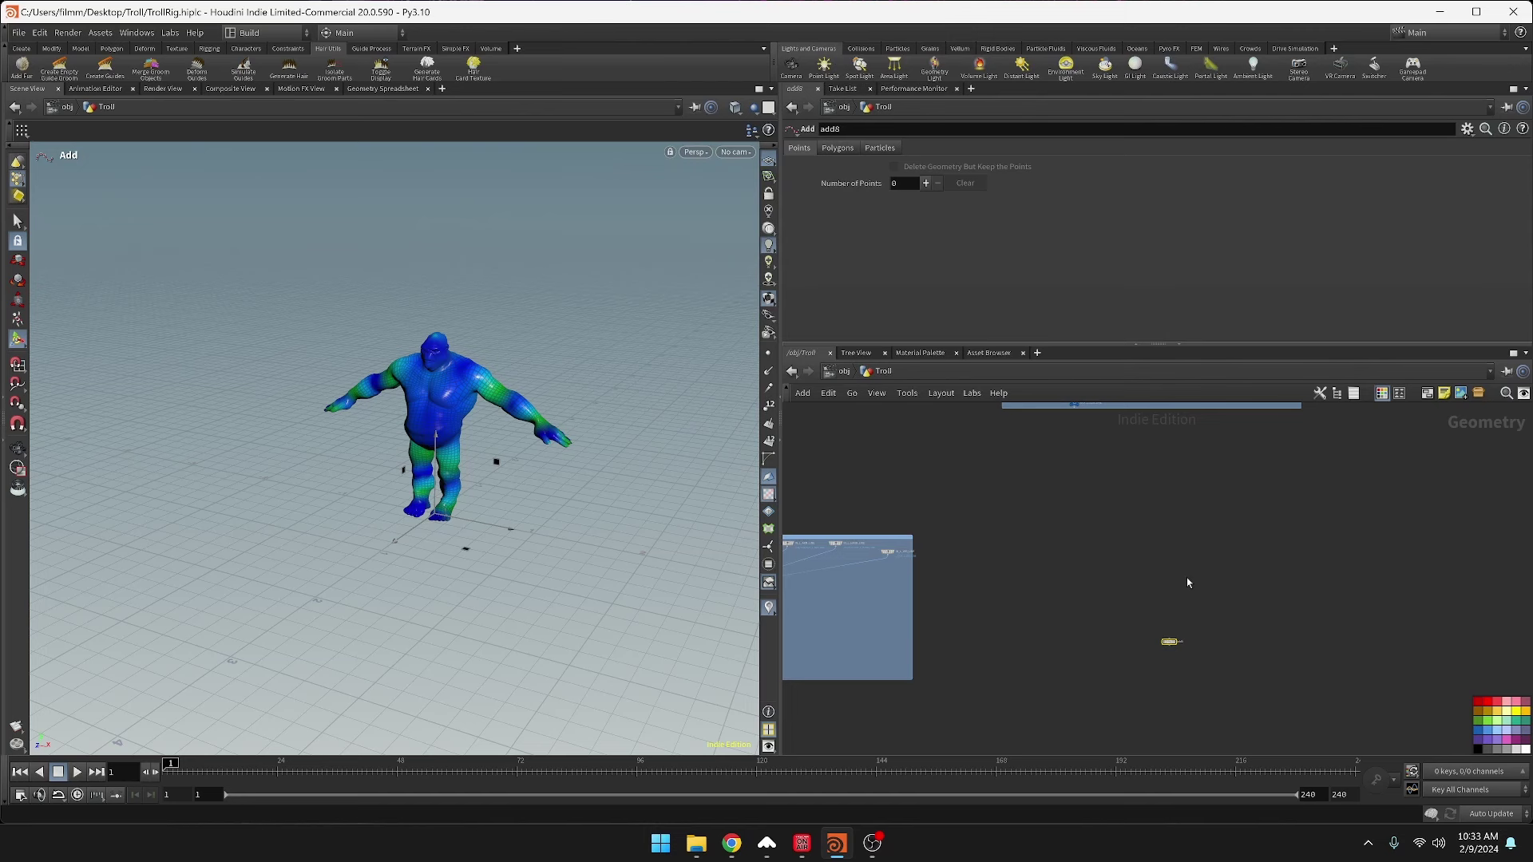
{"action": "left_click", "coordinate": [925, 182]}
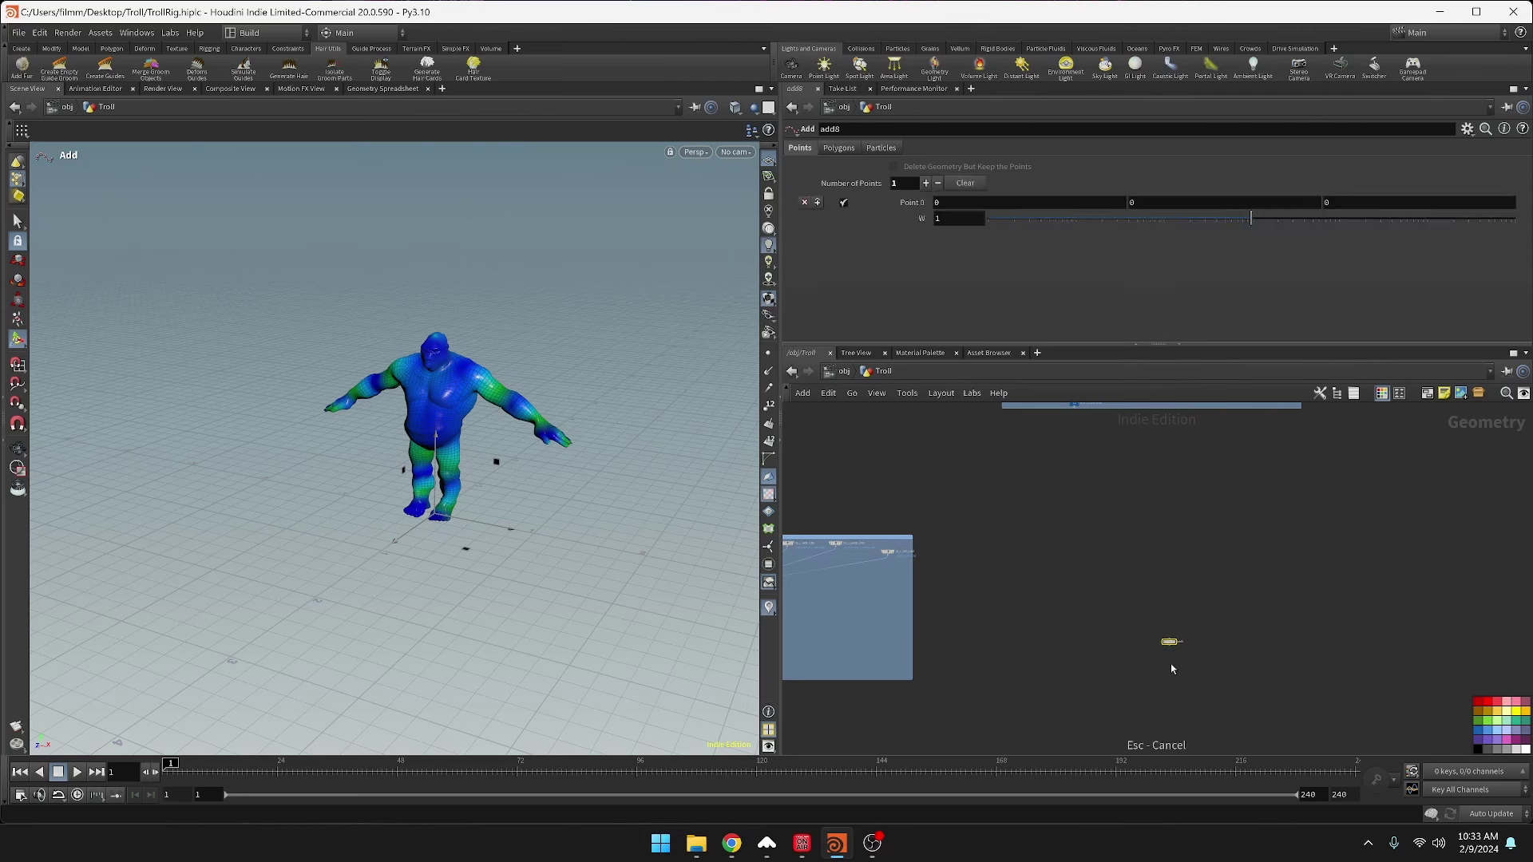
{"action": "left_click_drag", "start_coordinate": [1169, 644], "coordinate": [1148, 601]}
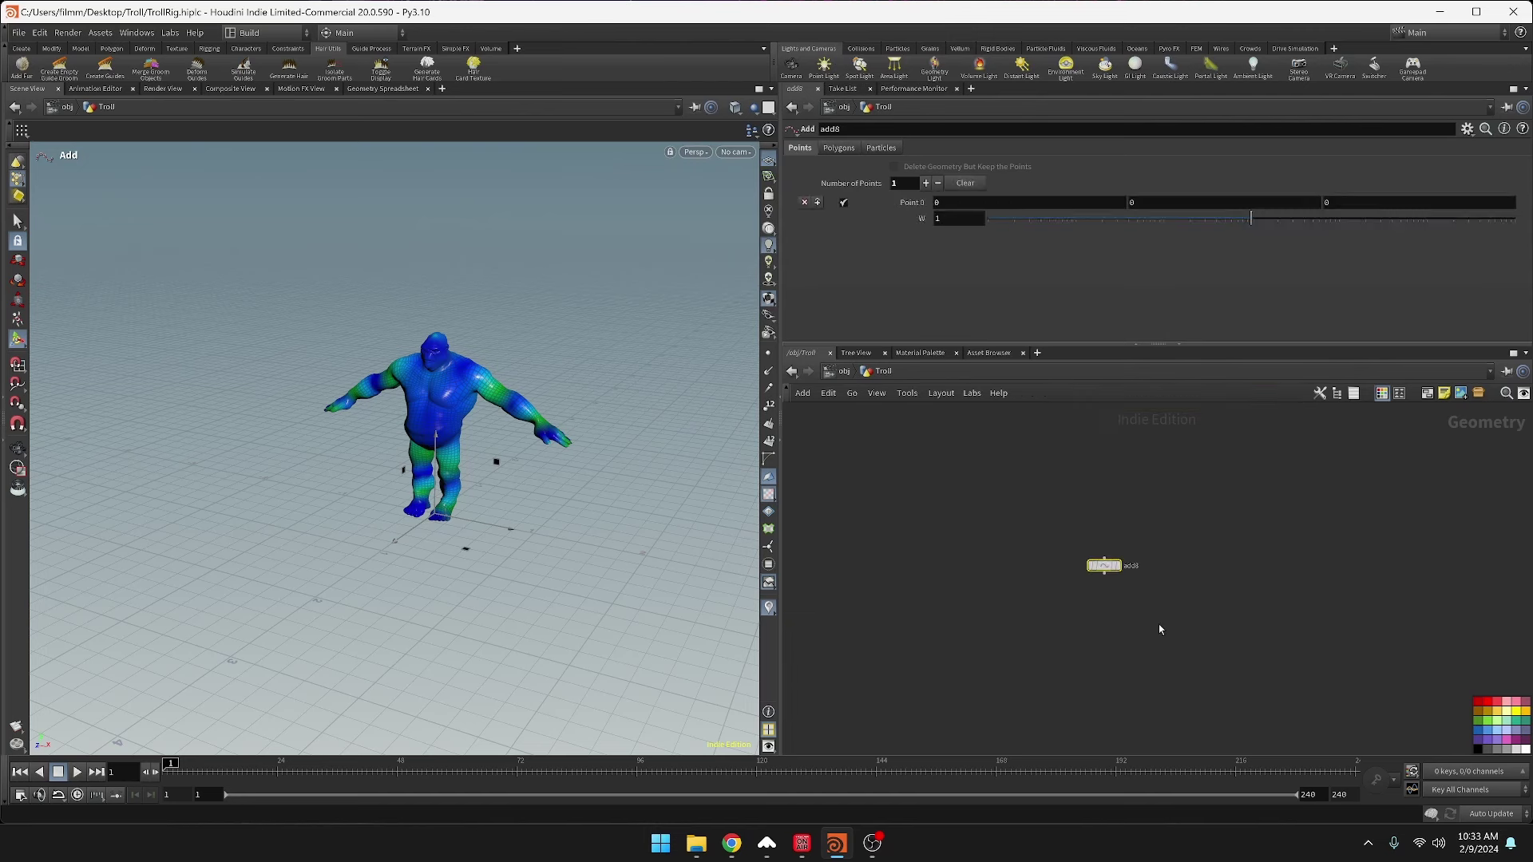
- Append a Name node to the Add node's output and set the display flag on it
{"action": "scroll", "coordinate": [1157, 591], "scroll_direction": "up", "scroll_amount": 5}
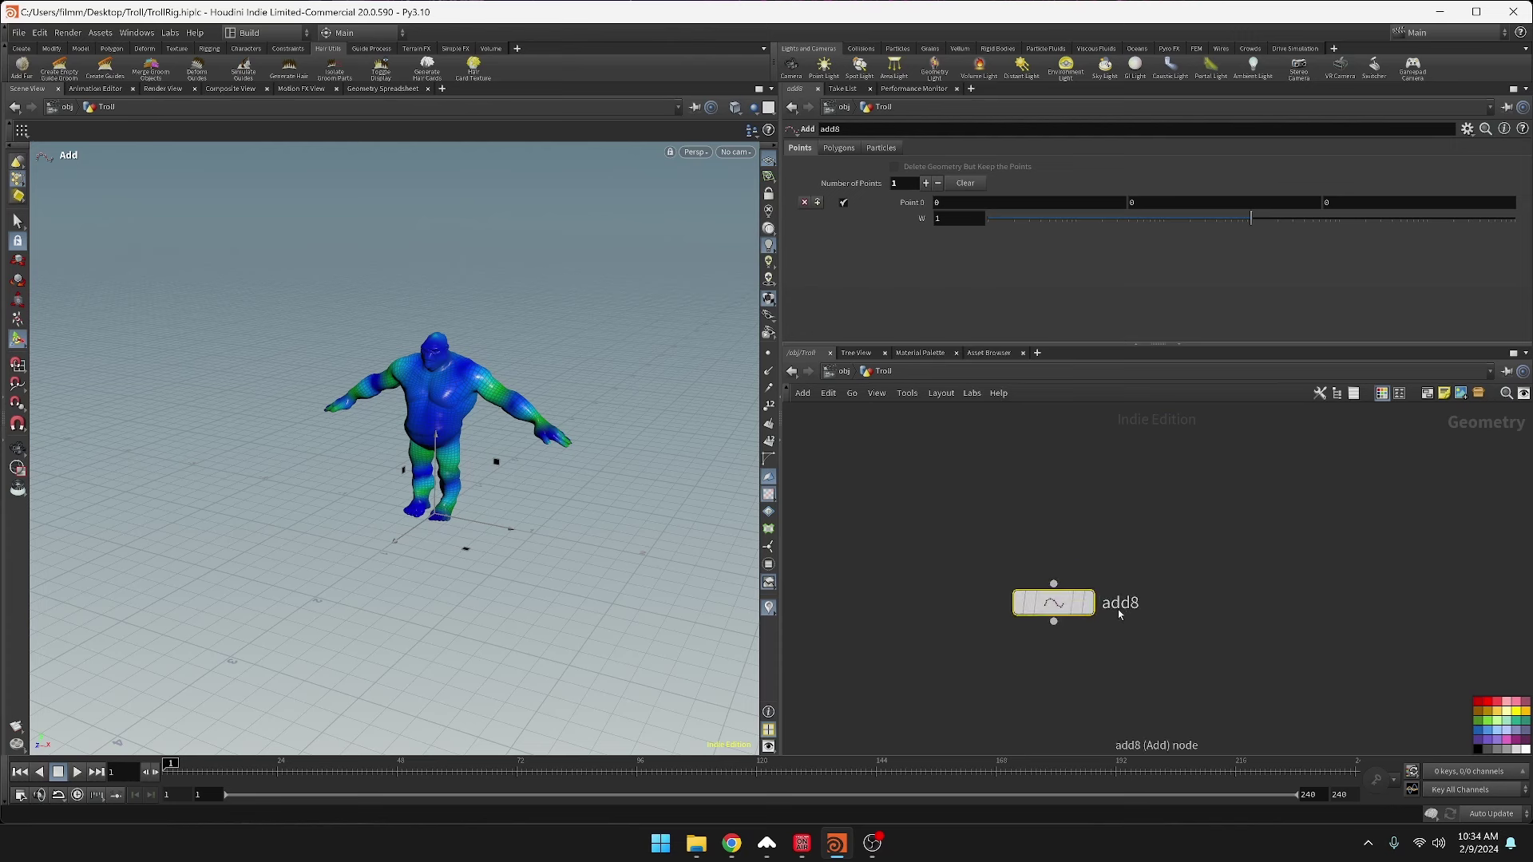
{"action": "left_click_drag", "start_coordinate": [1049, 628], "coordinate": [1051, 684]}
{"action": "type", "text": "name"}
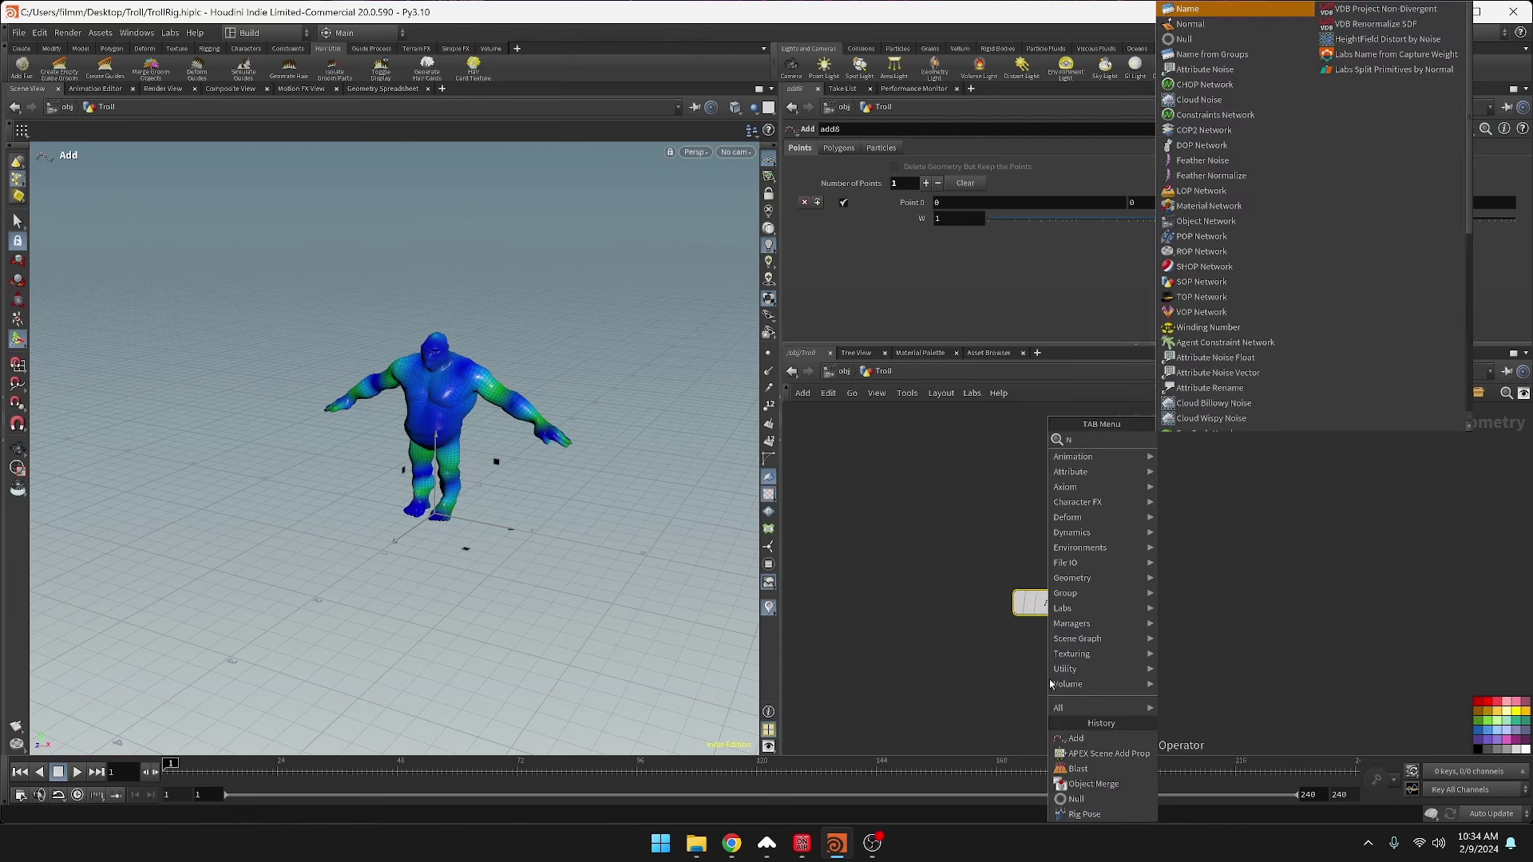
{"action": "key", "text": "Return"}
{"action": "left_click", "coordinate": [1081, 689]}
{"action": "left_click", "coordinate": [1081, 692]}
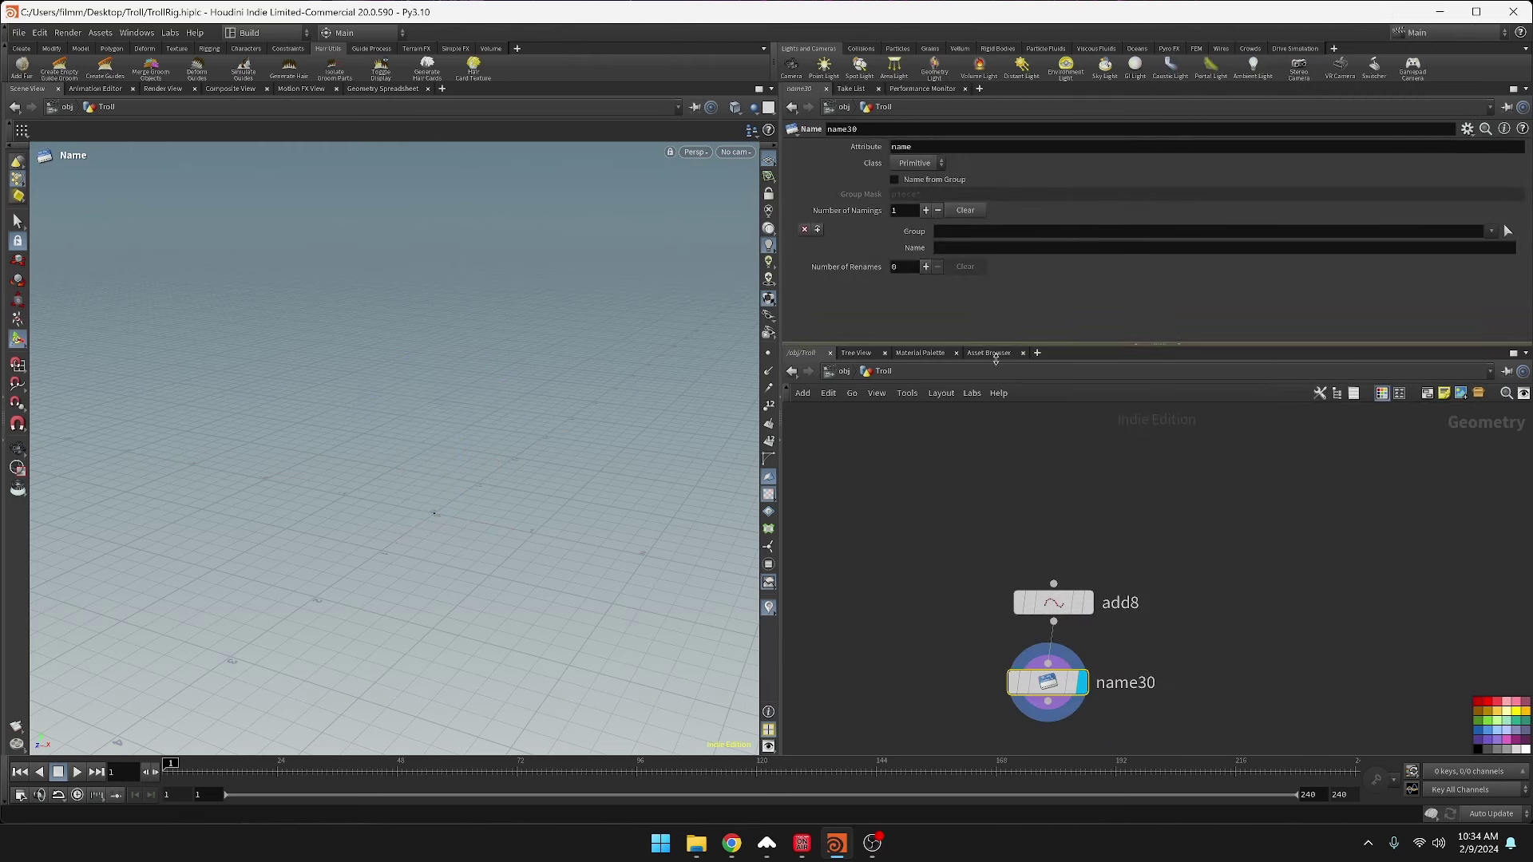
- Copy the Character Name parameter of Character_Properties and paste it as a relative reference into the new Name node's Name value
{"action": "scroll", "coordinate": [1062, 559], "scroll_direction": "down", "scroll_amount": 10}
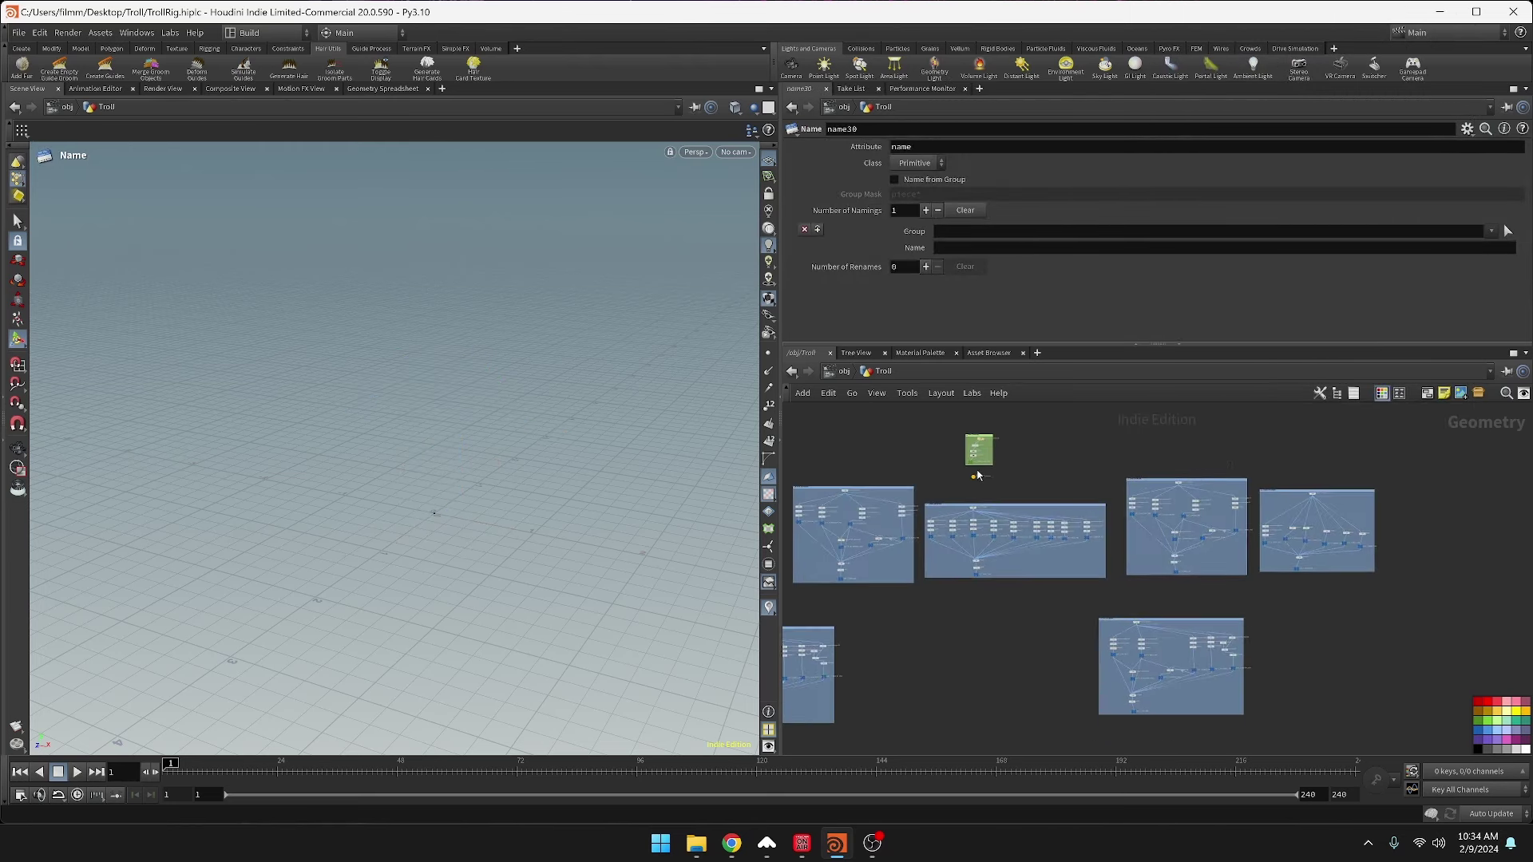
{"action": "scroll", "coordinate": [979, 483], "scroll_direction": "up", "scroll_amount": 10}
{"action": "left_click_drag", "start_coordinate": [965, 520], "coordinate": [1067, 589]}
{"action": "right_click", "coordinate": [912, 164]}
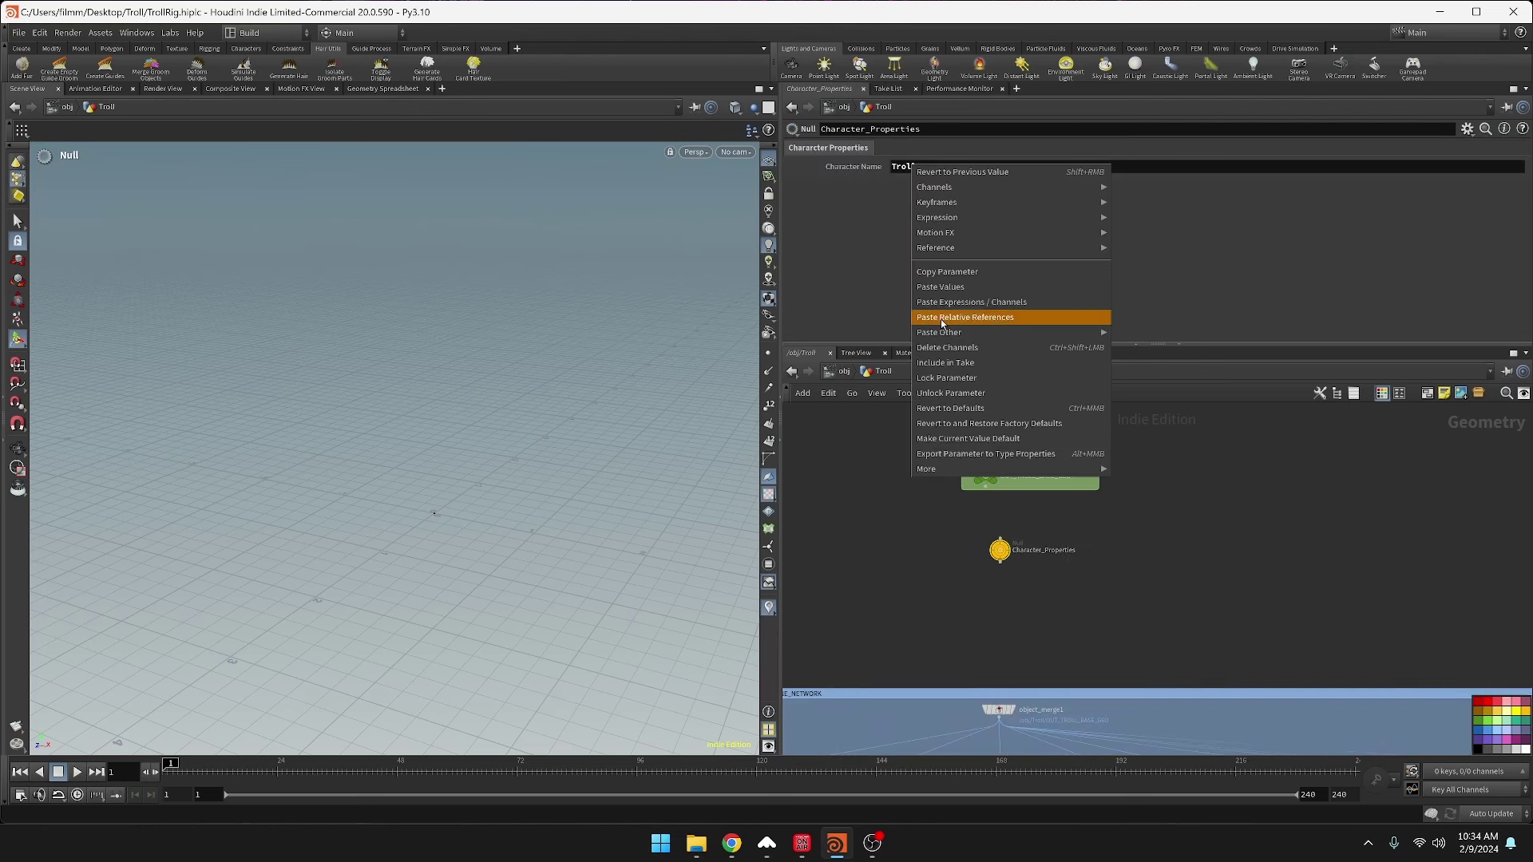
{"action": "left_click", "coordinate": [947, 273]}
{"action": "scroll", "coordinate": [1245, 582], "scroll_direction": "down", "scroll_amount": 10}
{"action": "scroll", "coordinate": [1120, 587], "scroll_direction": "up", "scroll_amount": 8}
{"action": "scroll", "coordinate": [1016, 675], "scroll_direction": "up", "scroll_amount": 3}
{"action": "left_click", "coordinate": [972, 668]}
{"action": "right_click", "coordinate": [956, 248]}
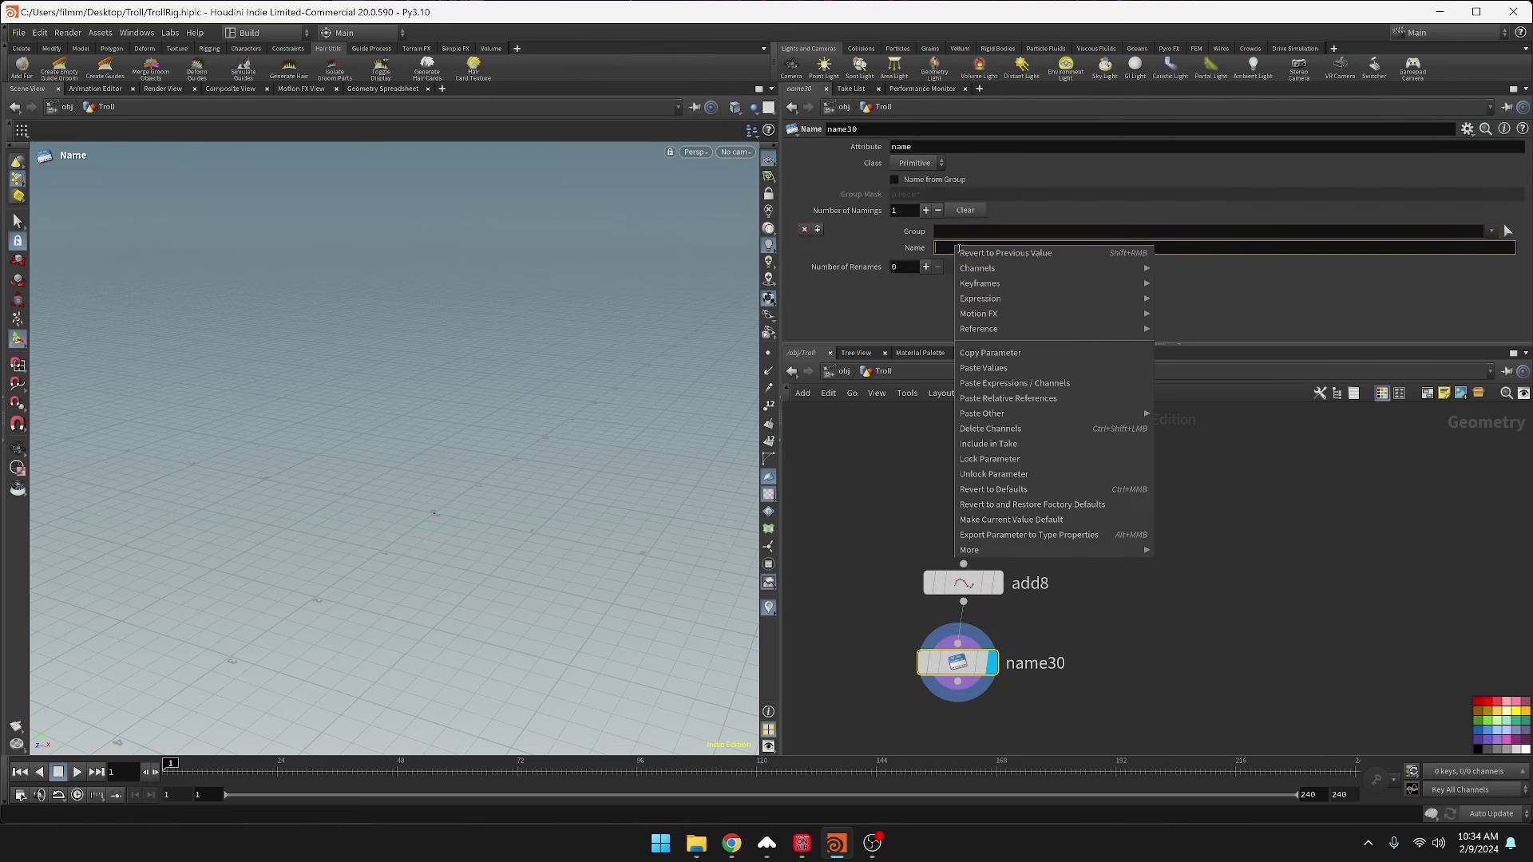
{"action": "left_click", "coordinate": [1003, 399]}
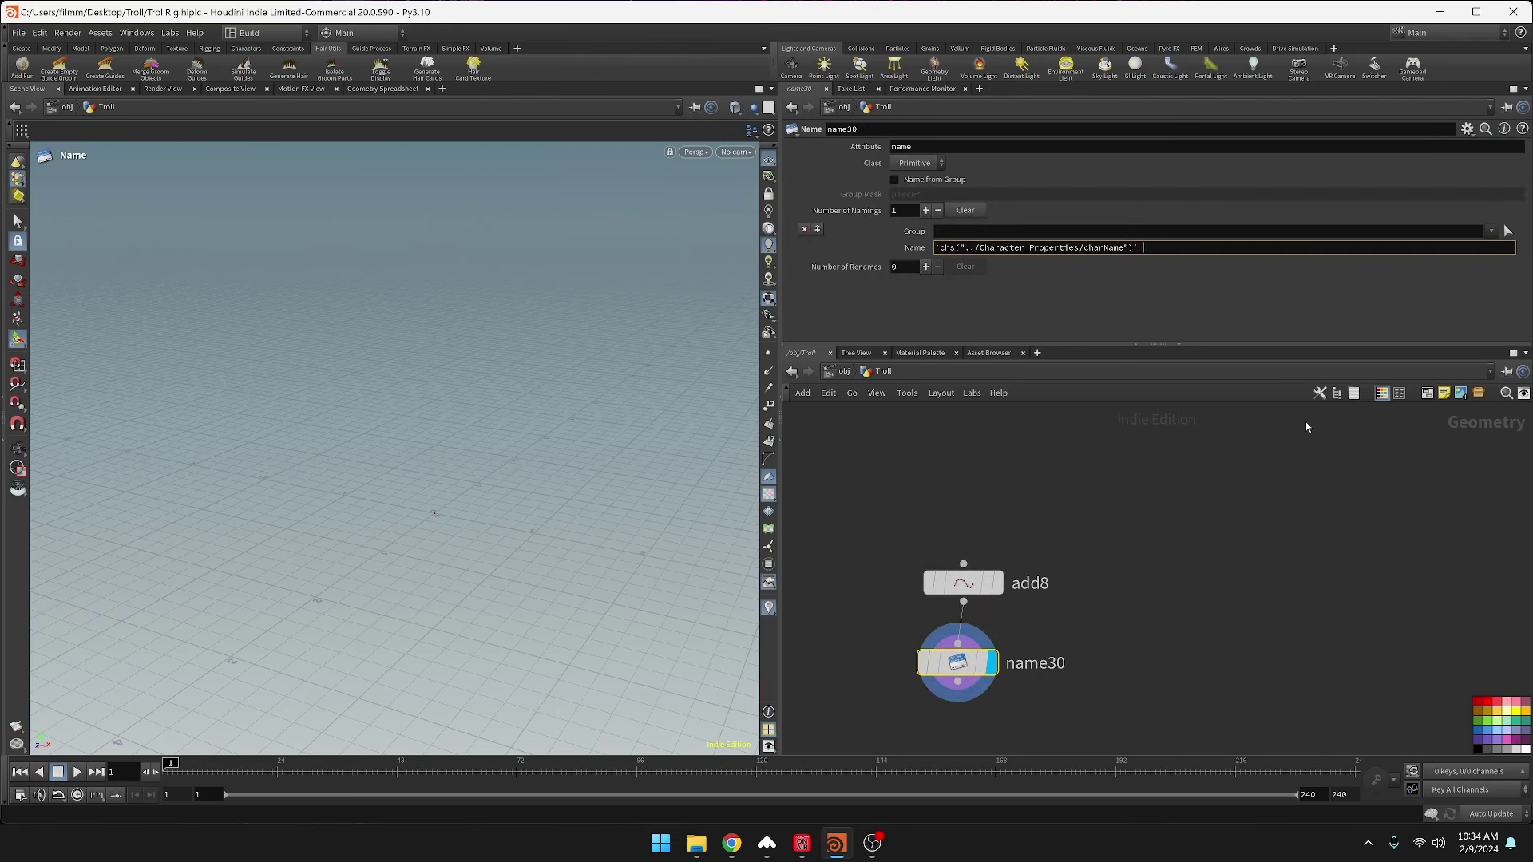
- Append the suffix _C_root_JNT to the charName reference in the Name node's Name value
{"action": "type", "text": "_ROOT"}
{"action": "key", "text": "BackSpace"}
{"action": "key", "text": "BackSpace"}
{"action": "key", "text": "BackSpace"}
{"action": "key", "text": "BackSpace"}
{"action": "type", "text": "r"}
{"action": "type", "text": "_root_"}
{"action": "key", "text": "BackSpace"}
{"action": "type", "text": "_JNT"}
{"action": "key", "text": "Return"}
- Place an Object Merge node beside the Add node
{"action": "middle_click_drag", "start_coordinate": [1074, 609], "coordinate": [1156, 604]}
{"action": "scroll", "coordinate": [1113, 601], "scroll_direction": "down", "scroll_amount": 1}
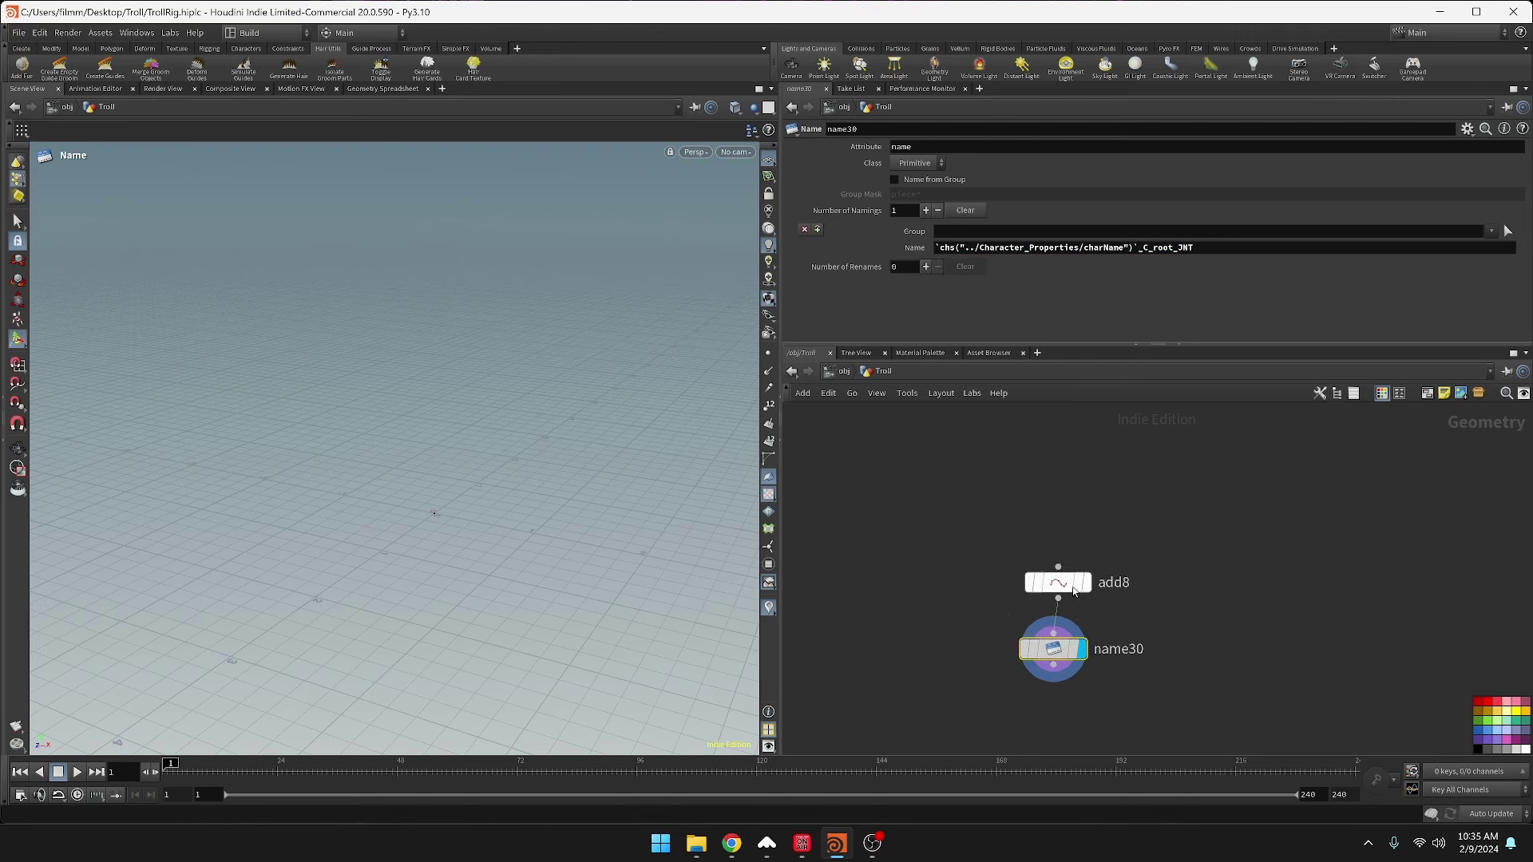
{"action": "key", "text": "Tab"}
{"action": "type", "text": "obj"}
{"action": "key", "text": "Return"}
{"action": "left_click", "coordinate": [1180, 566]}
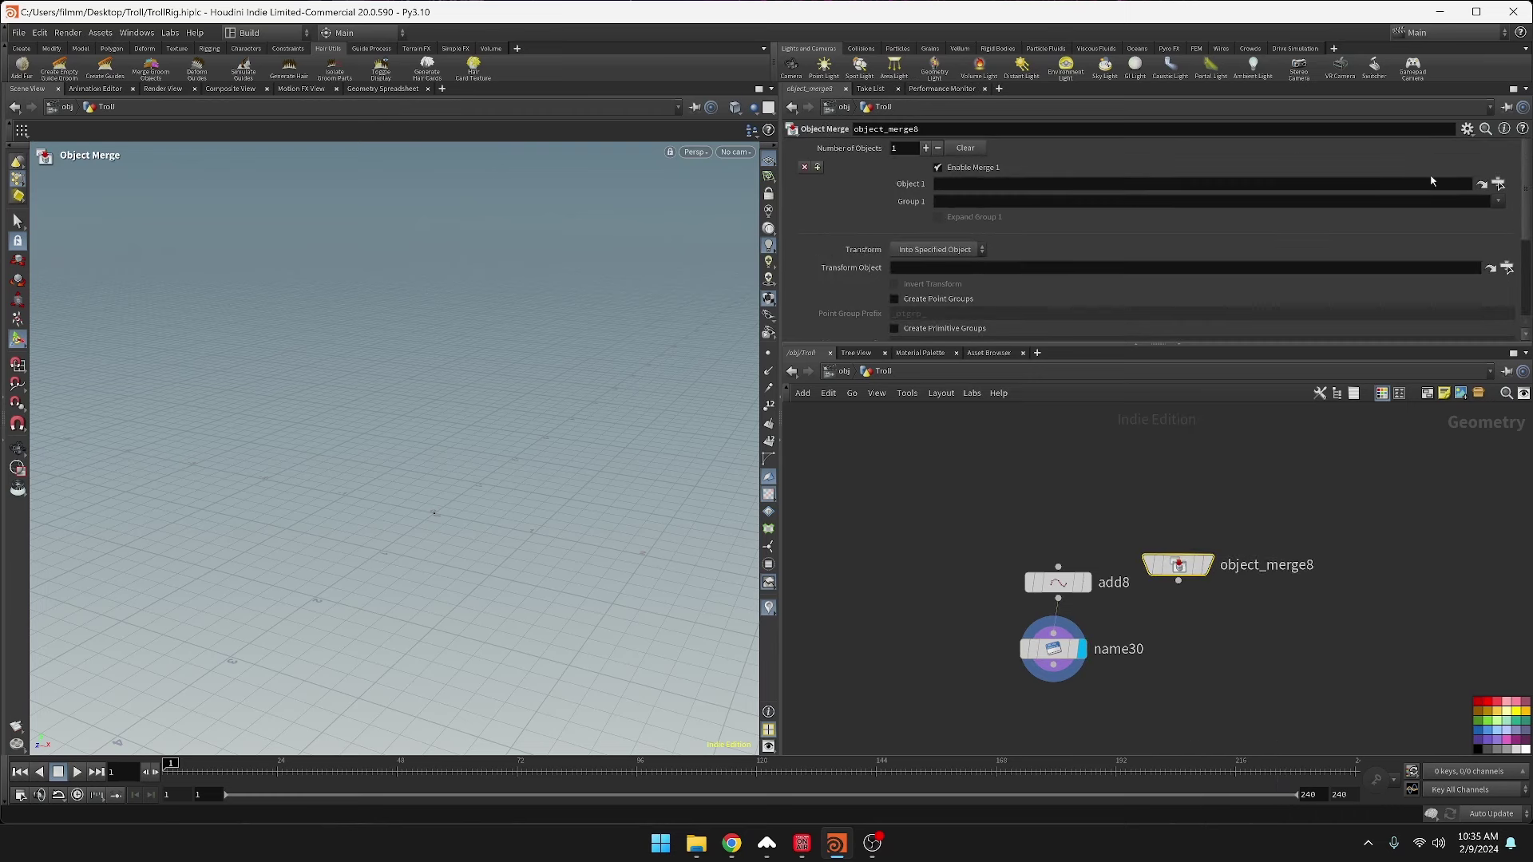
- Set the Object Merge node's Object 1 source to /obj/Troll/OUT_PELVIS_PNT
{"action": "left_click", "coordinate": [1498, 184]}
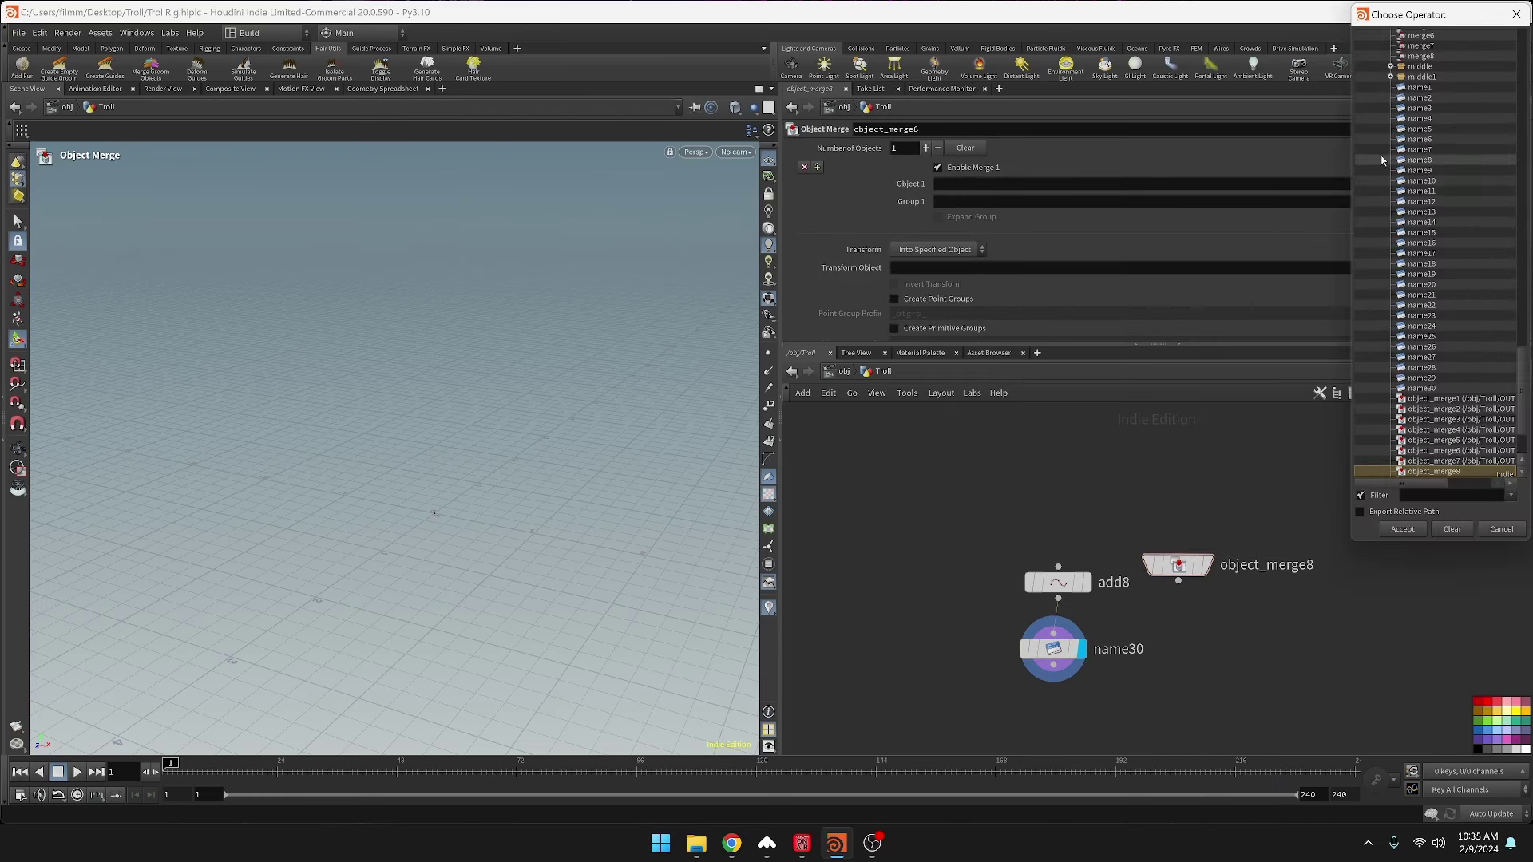
{"action": "scroll", "coordinate": [1437, 151], "scroll_direction": "up", "scroll_amount": 3}
{"action": "left_click_drag", "start_coordinate": [1408, 14], "coordinate": [995, 278]}
{"action": "scroll", "coordinate": [1032, 461], "scroll_direction": "down", "scroll_amount": 5}
{"action": "scroll", "coordinate": [1032, 461], "scroll_direction": "up", "scroll_amount": 5}
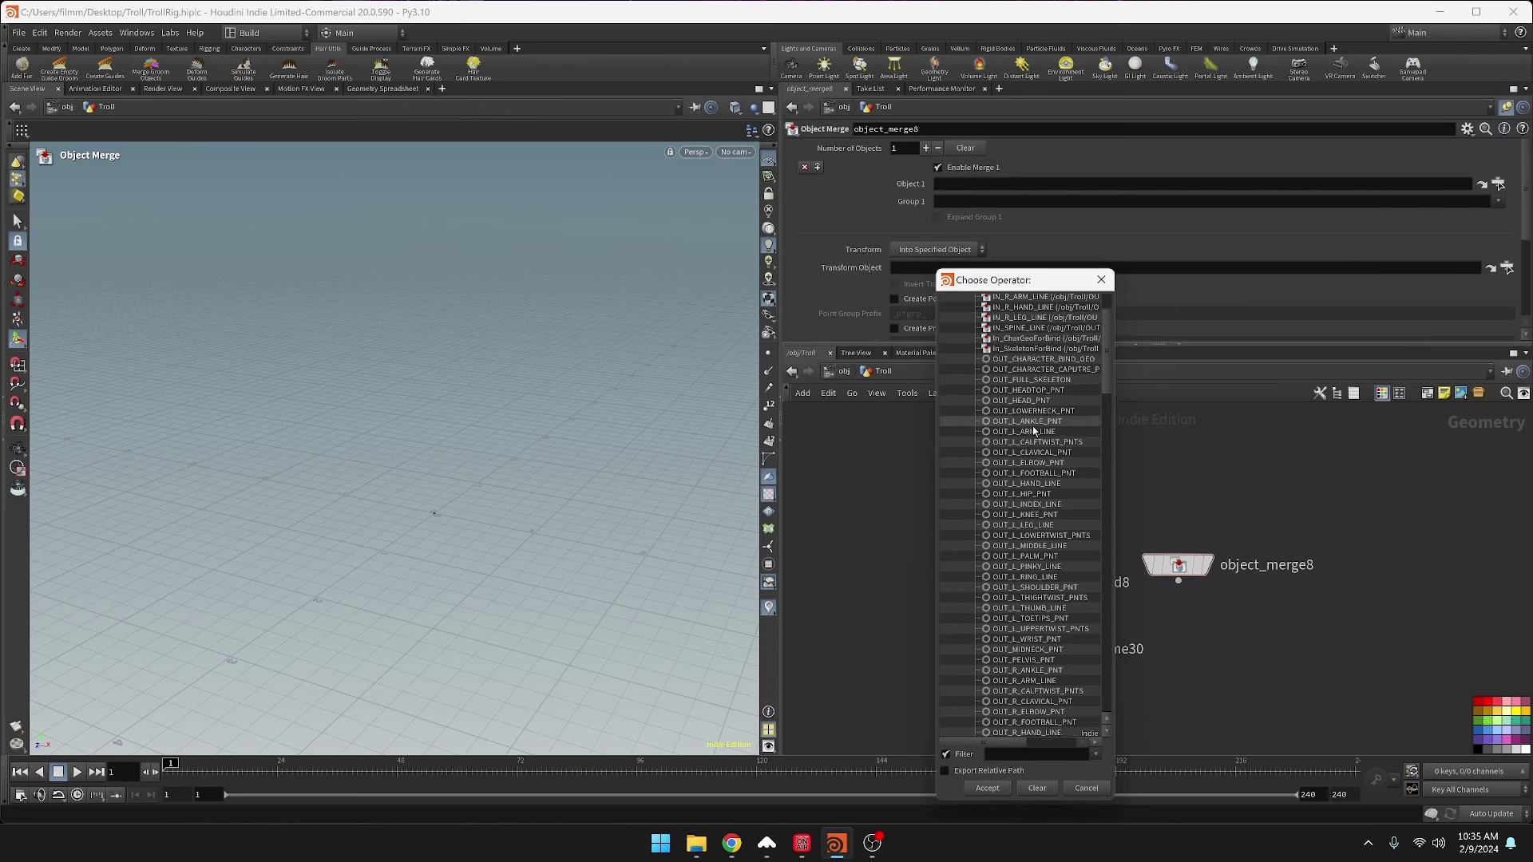
{"action": "scroll", "coordinate": [1033, 431], "scroll_direction": "down", "scroll_amount": 7}
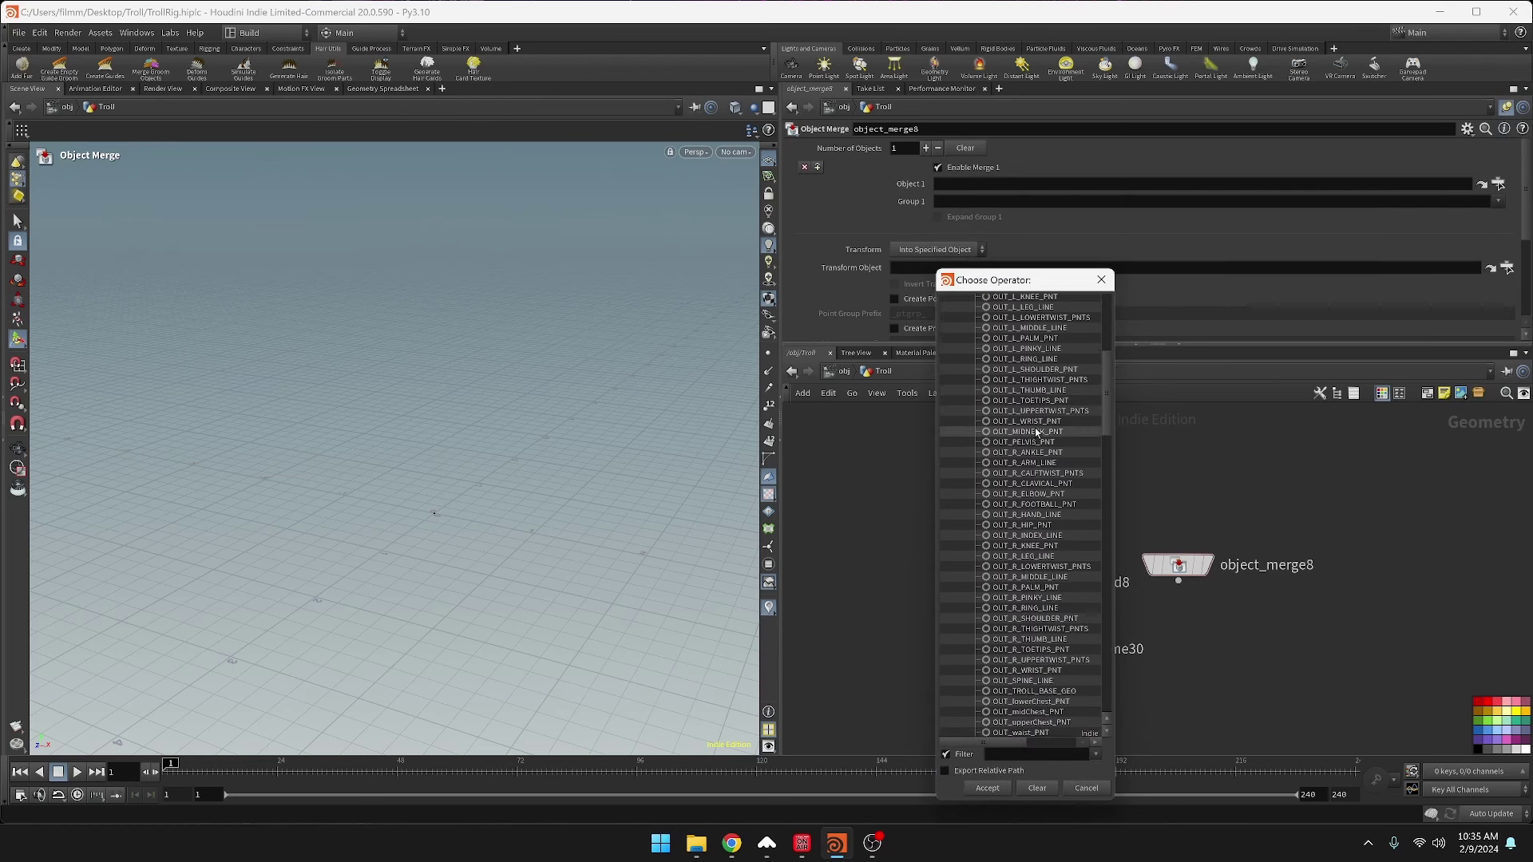
{"action": "scroll", "coordinate": [1034, 416], "scroll_direction": "down", "scroll_amount": 4}
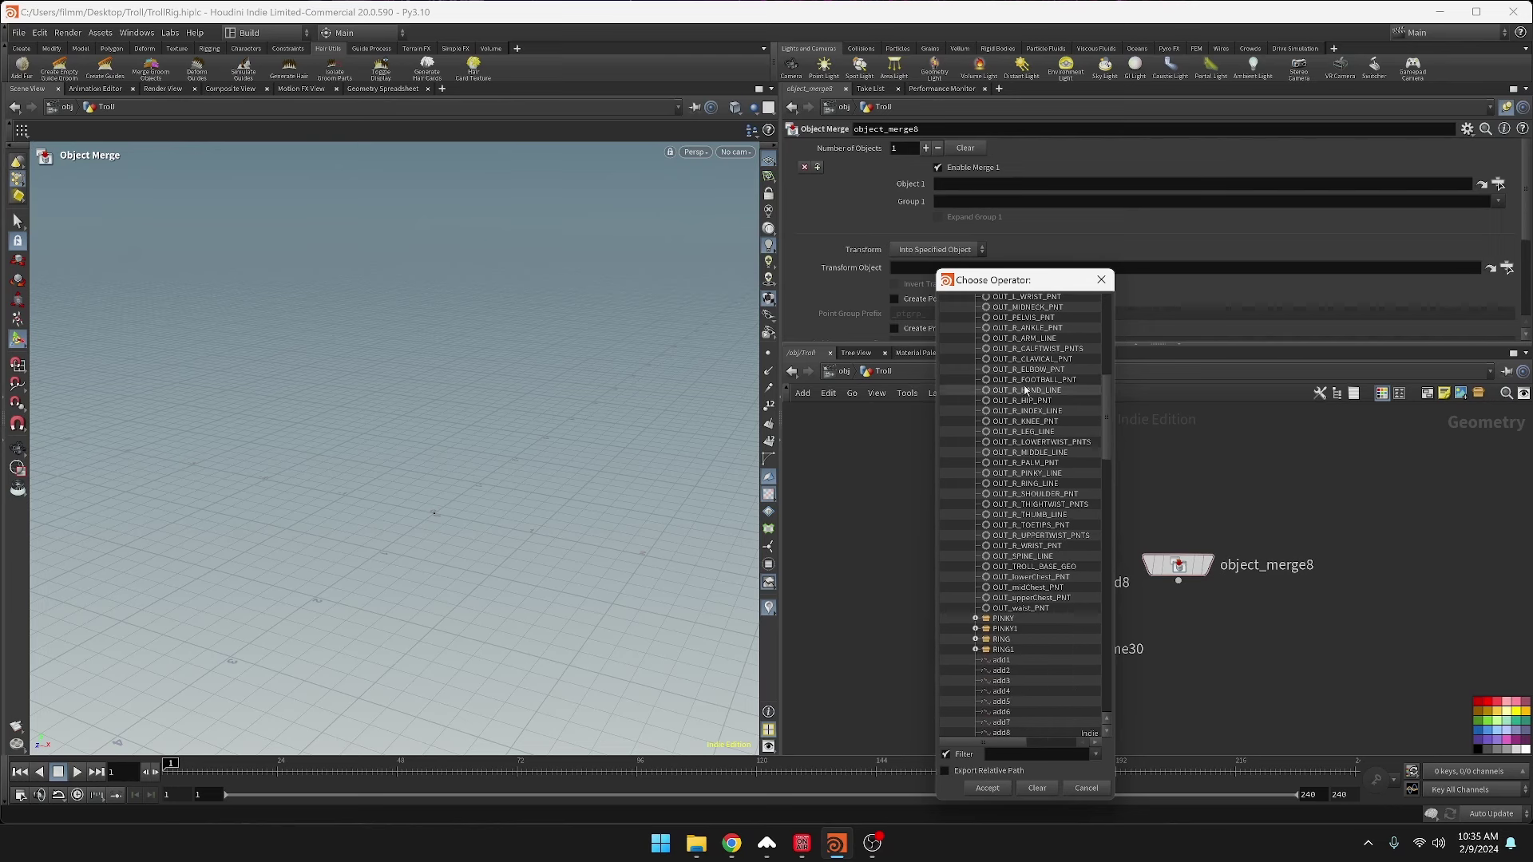
{"action": "scroll", "coordinate": [1029, 375], "scroll_direction": "up", "scroll_amount": 10}
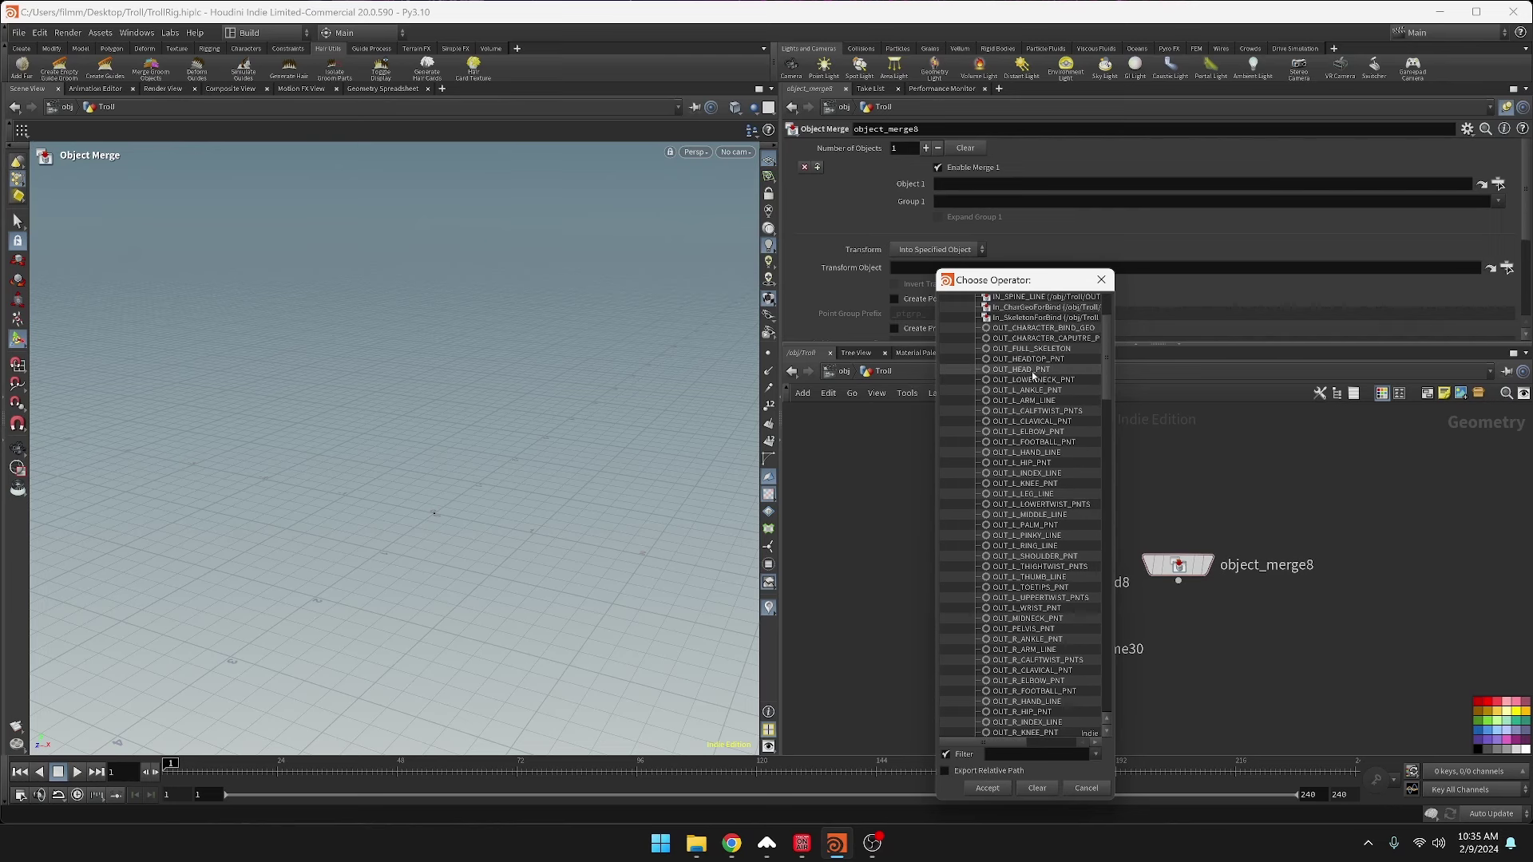
{"action": "scroll", "coordinate": [1028, 395], "scroll_direction": "down", "scroll_amount": 4}
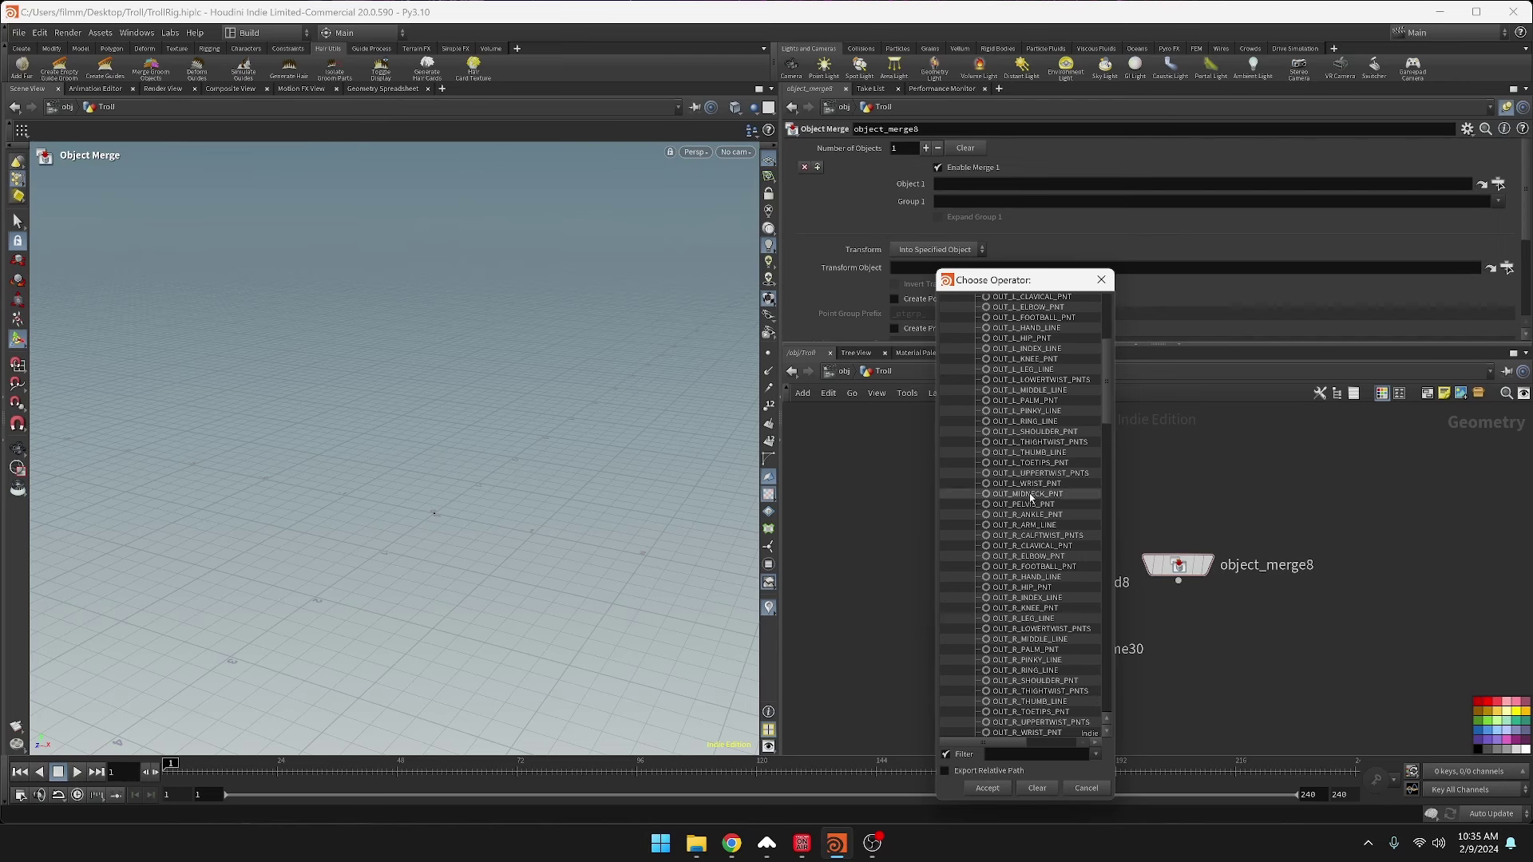
{"action": "double_click", "coordinate": [1030, 504]}
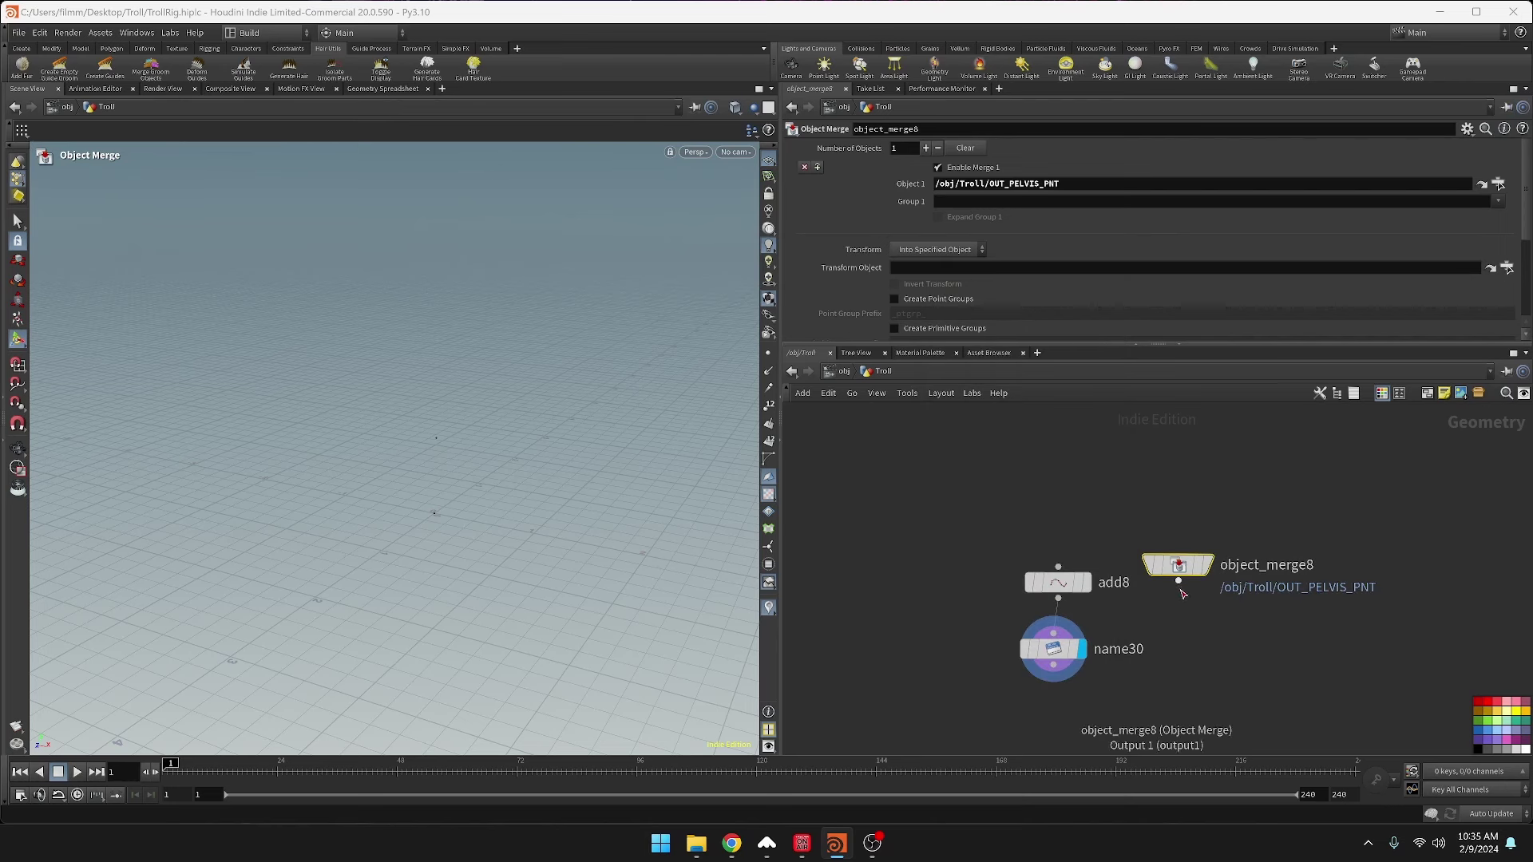
- Append a Name node to the pelvis Object Merge node and set the display flag on it
{"action": "left_click", "coordinate": [1208, 566]}
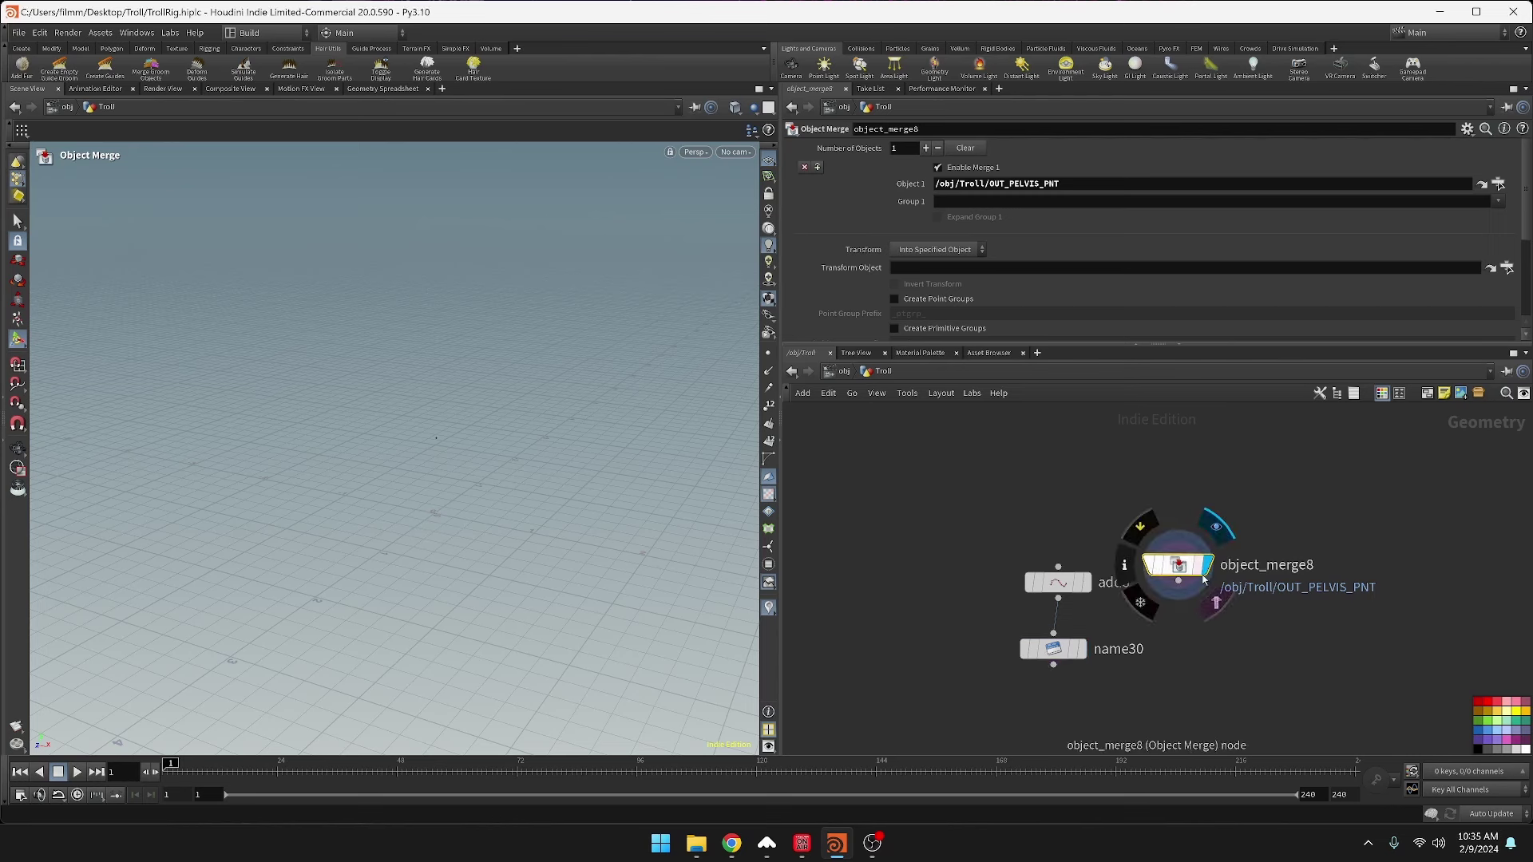
{"action": "left_click", "coordinate": [1178, 582]}
{"action": "left_click", "coordinate": [1185, 618]}
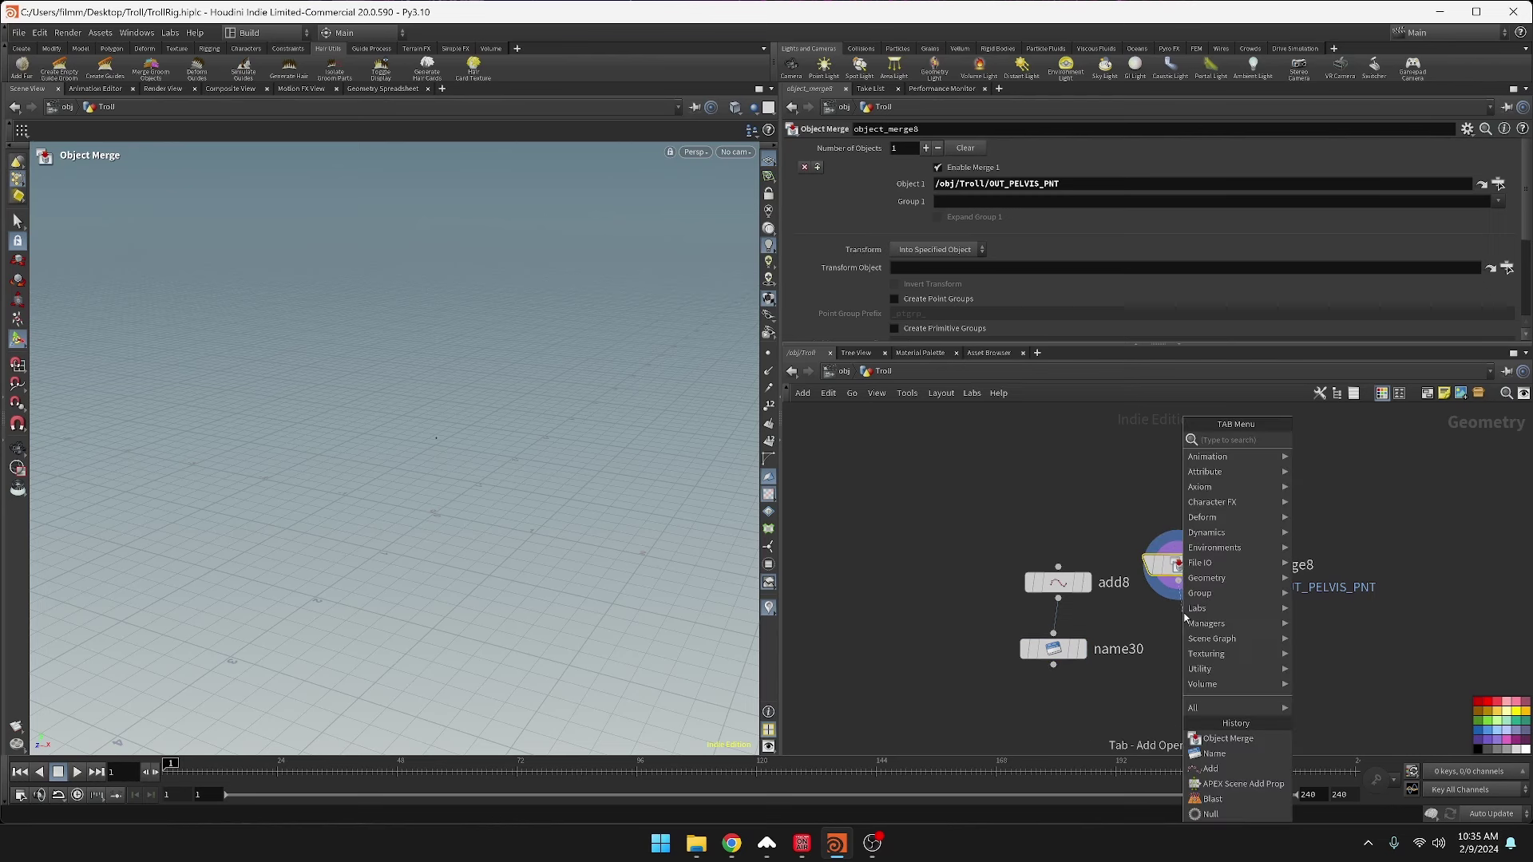
{"action": "type", "text": "name"}
{"action": "key", "text": "Return"}
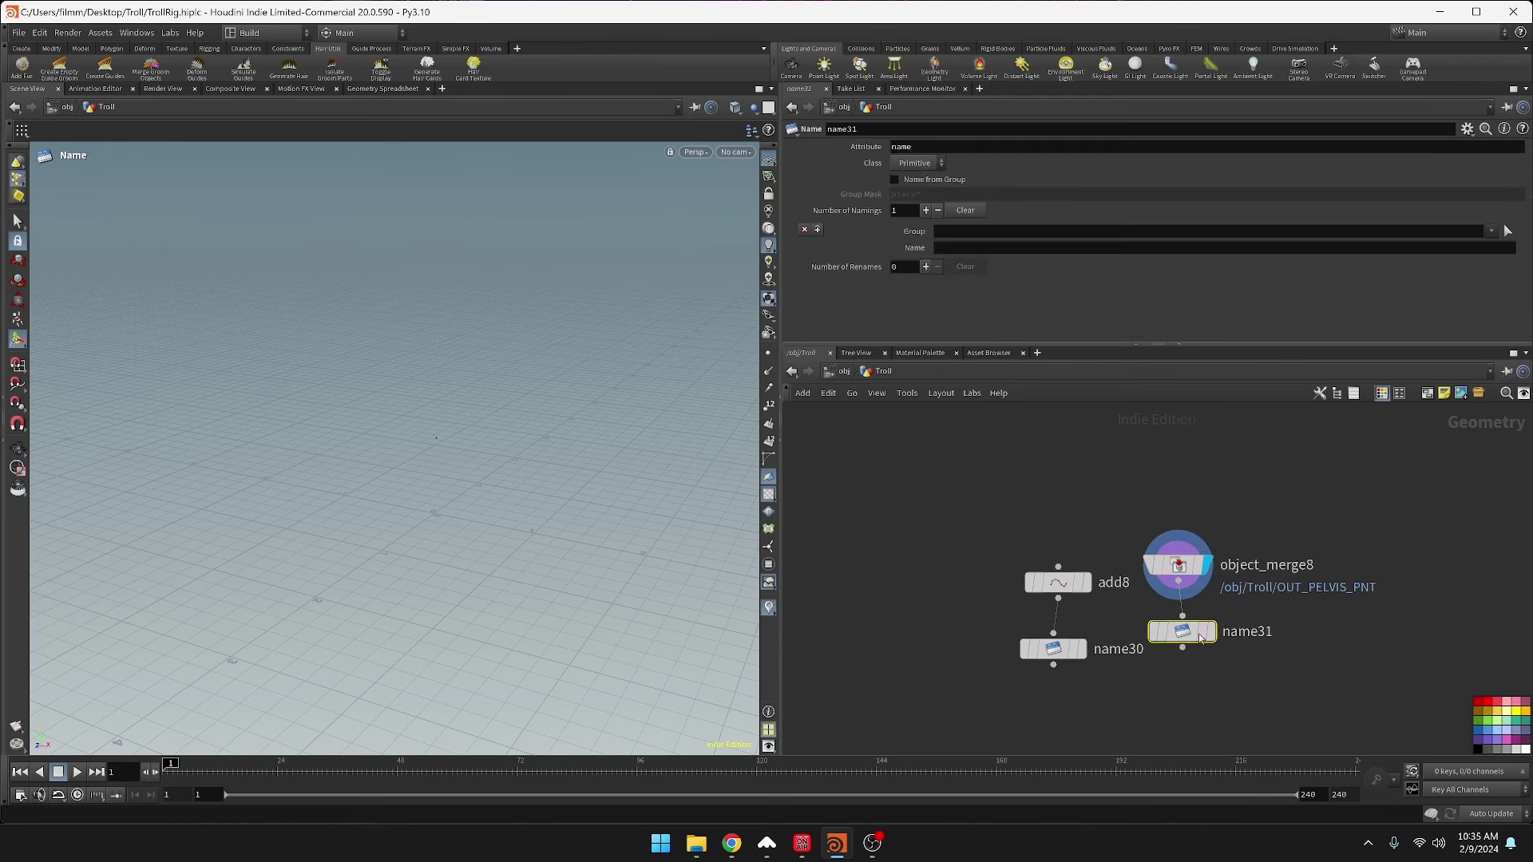
{"action": "left_click", "coordinate": [1211, 636]}
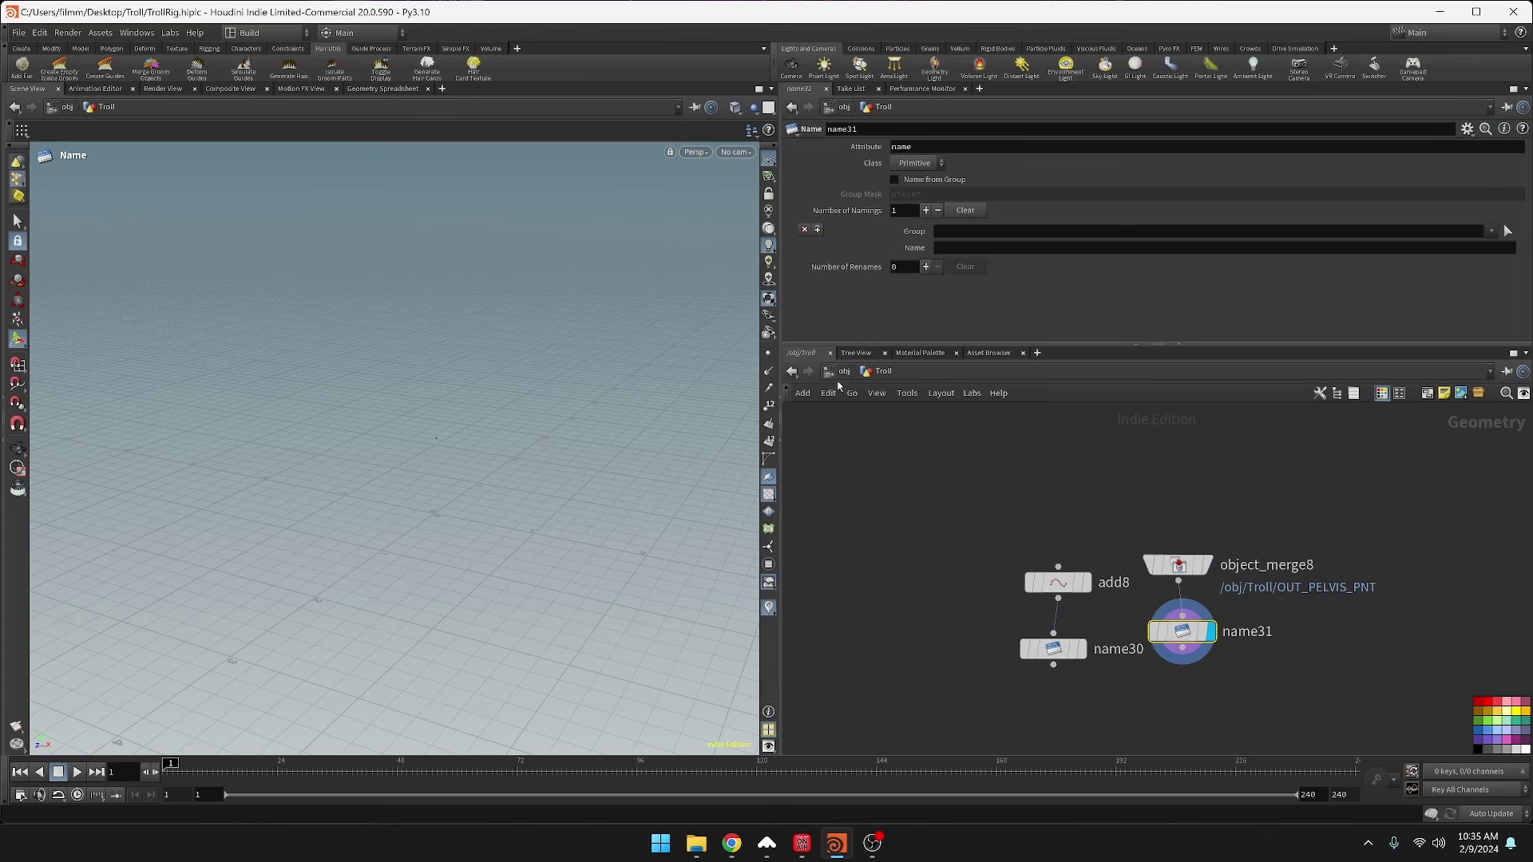
- Examine the pelvis point's name attribute in the Geometry Spreadsheet, widening the name column to read it in full
{"action": "left_click", "coordinate": [373, 91]}
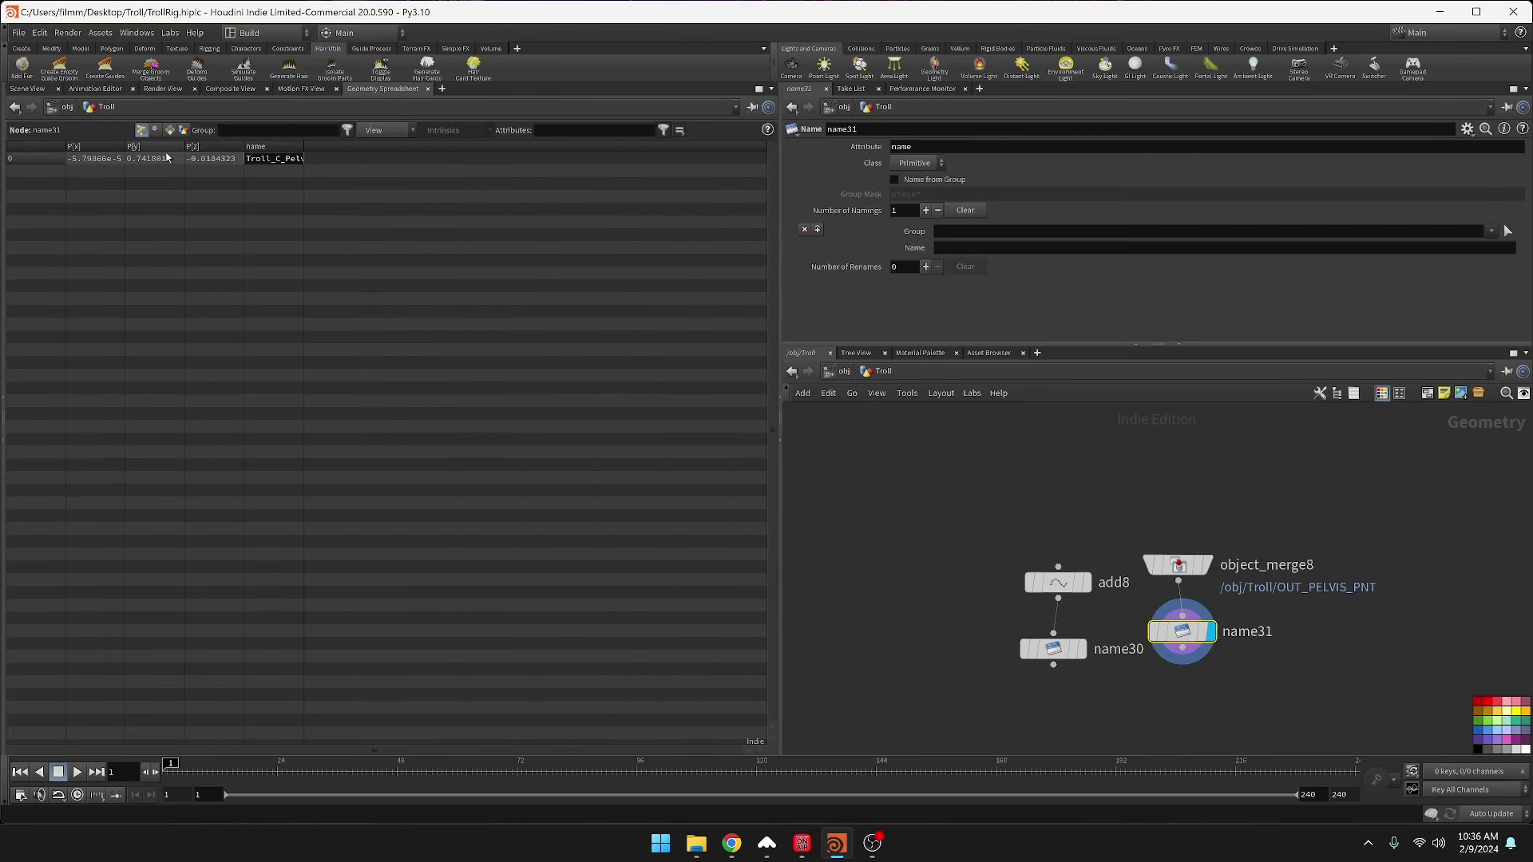
{"action": "left_click_drag", "start_coordinate": [303, 147], "coordinate": [401, 150]}
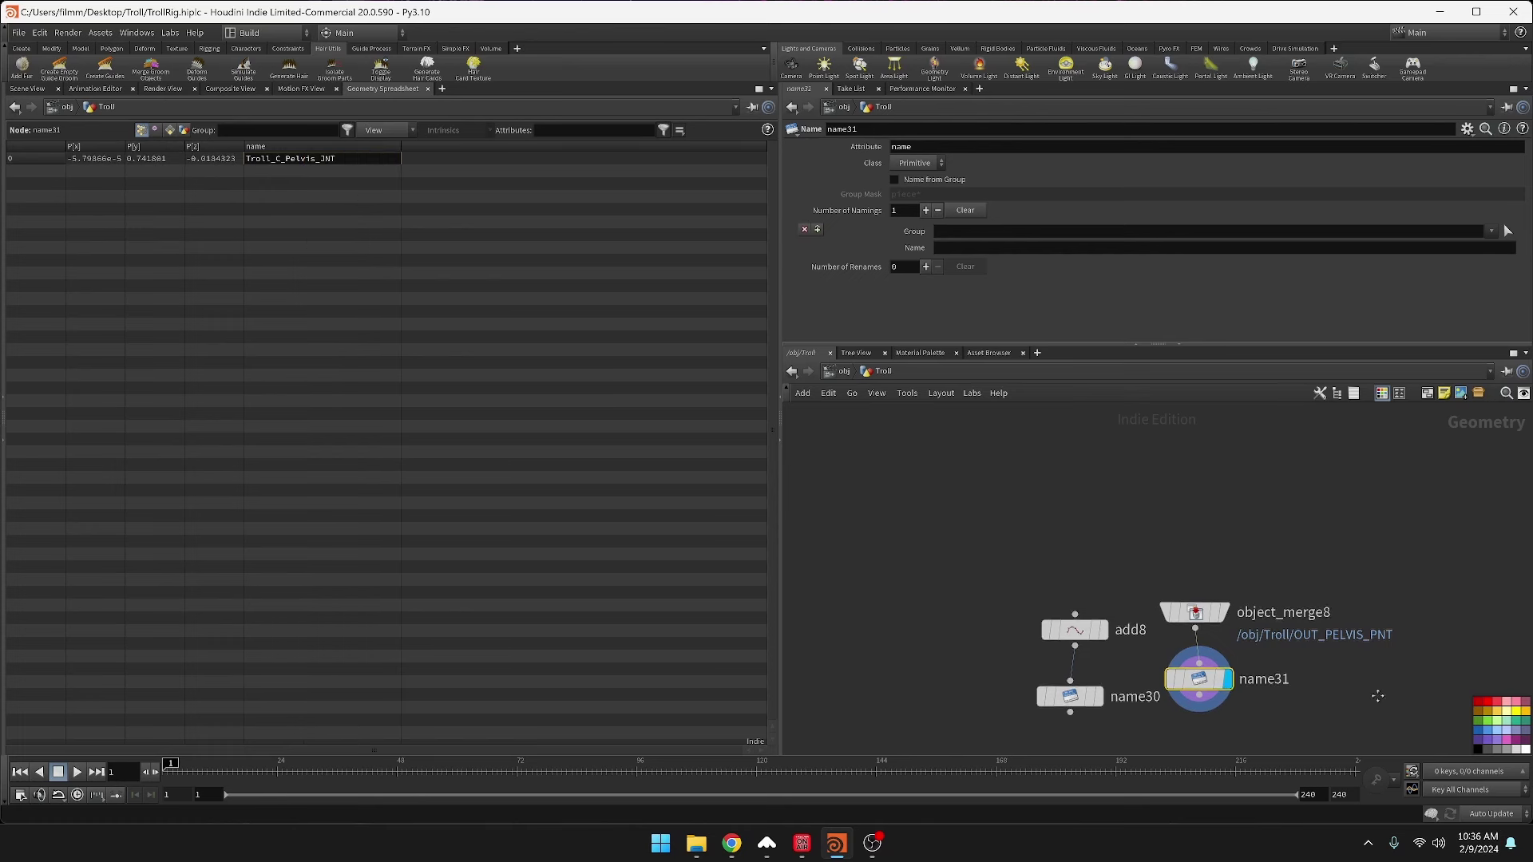
{"action": "scroll", "coordinate": [1244, 549], "scroll_direction": "down", "scroll_amount": 5}
{"action": "scroll", "coordinate": [1172, 541], "scroll_direction": "up", "scroll_amount": 8}
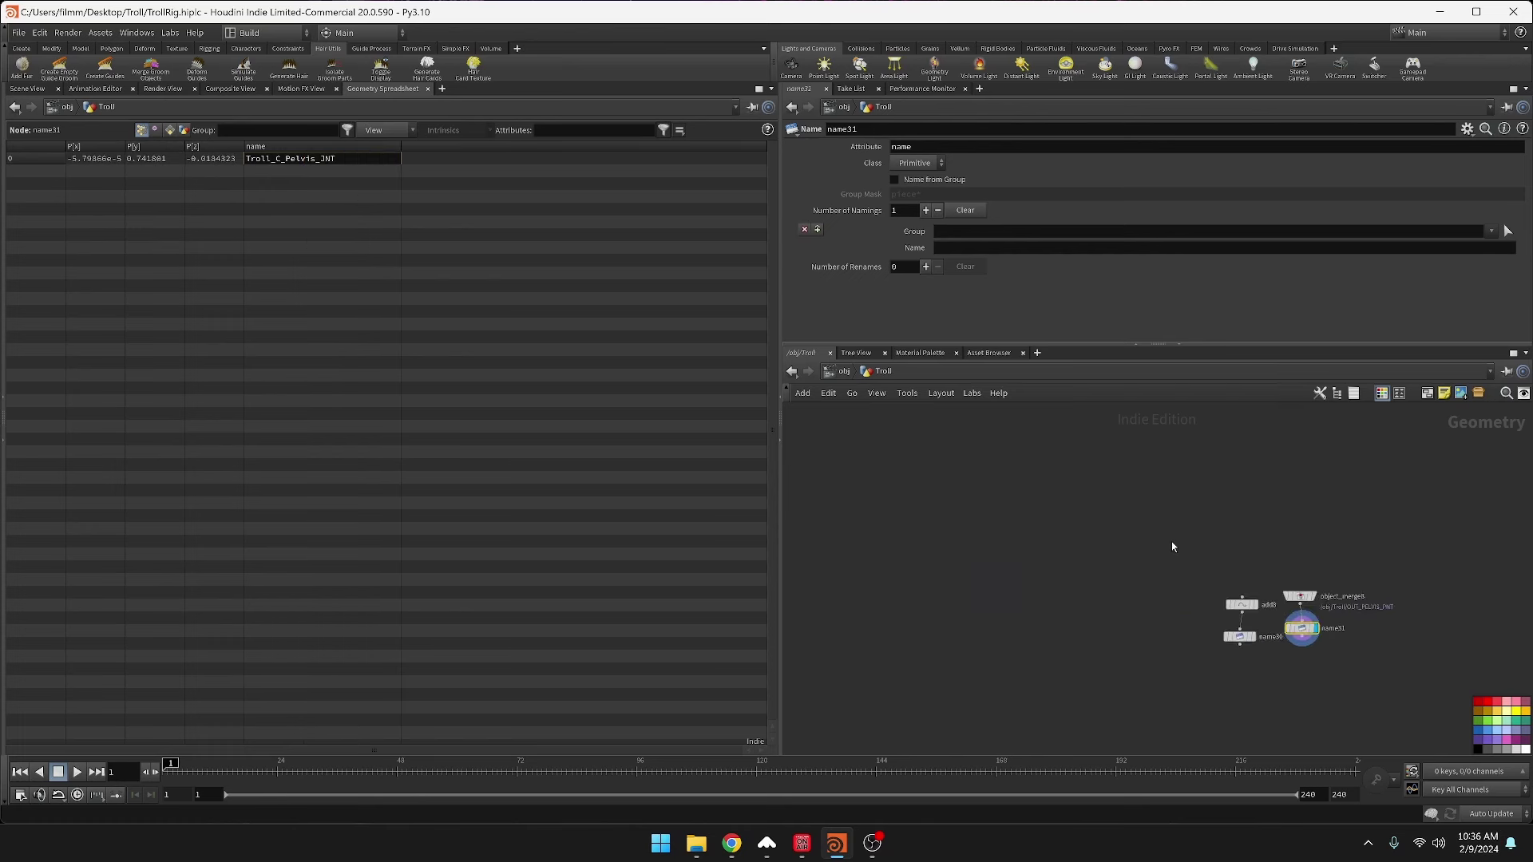
- Copy the root Name node's name expression into the Name field of the pelvis Name node
{"action": "left_click", "coordinate": [1312, 740]}
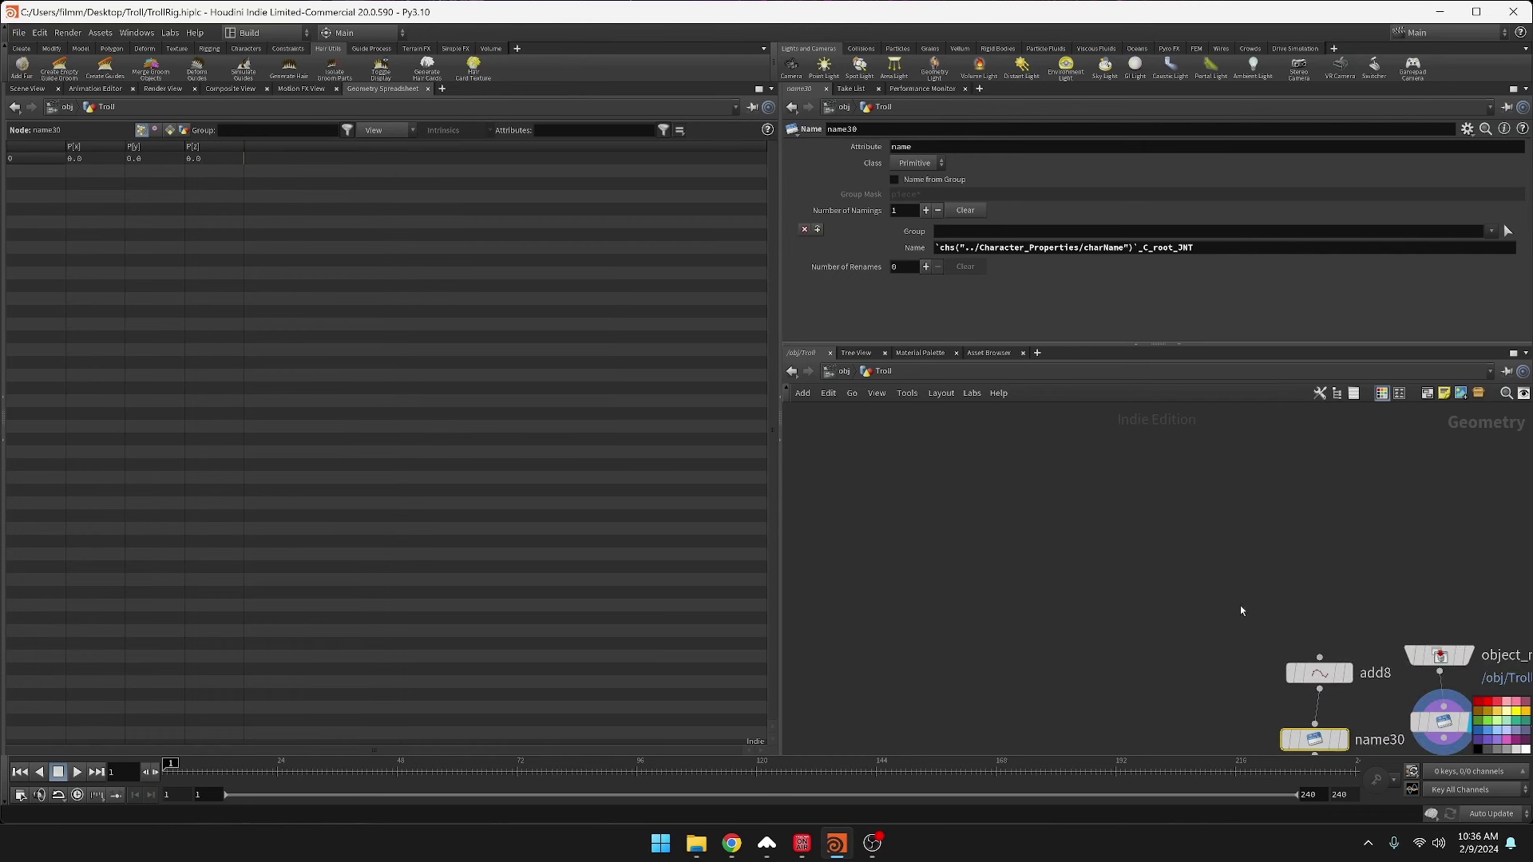
{"action": "left_click", "coordinate": [1227, 247]}
{"action": "key", "text": "ctrl+c"}
{"action": "key", "text": "Down"}
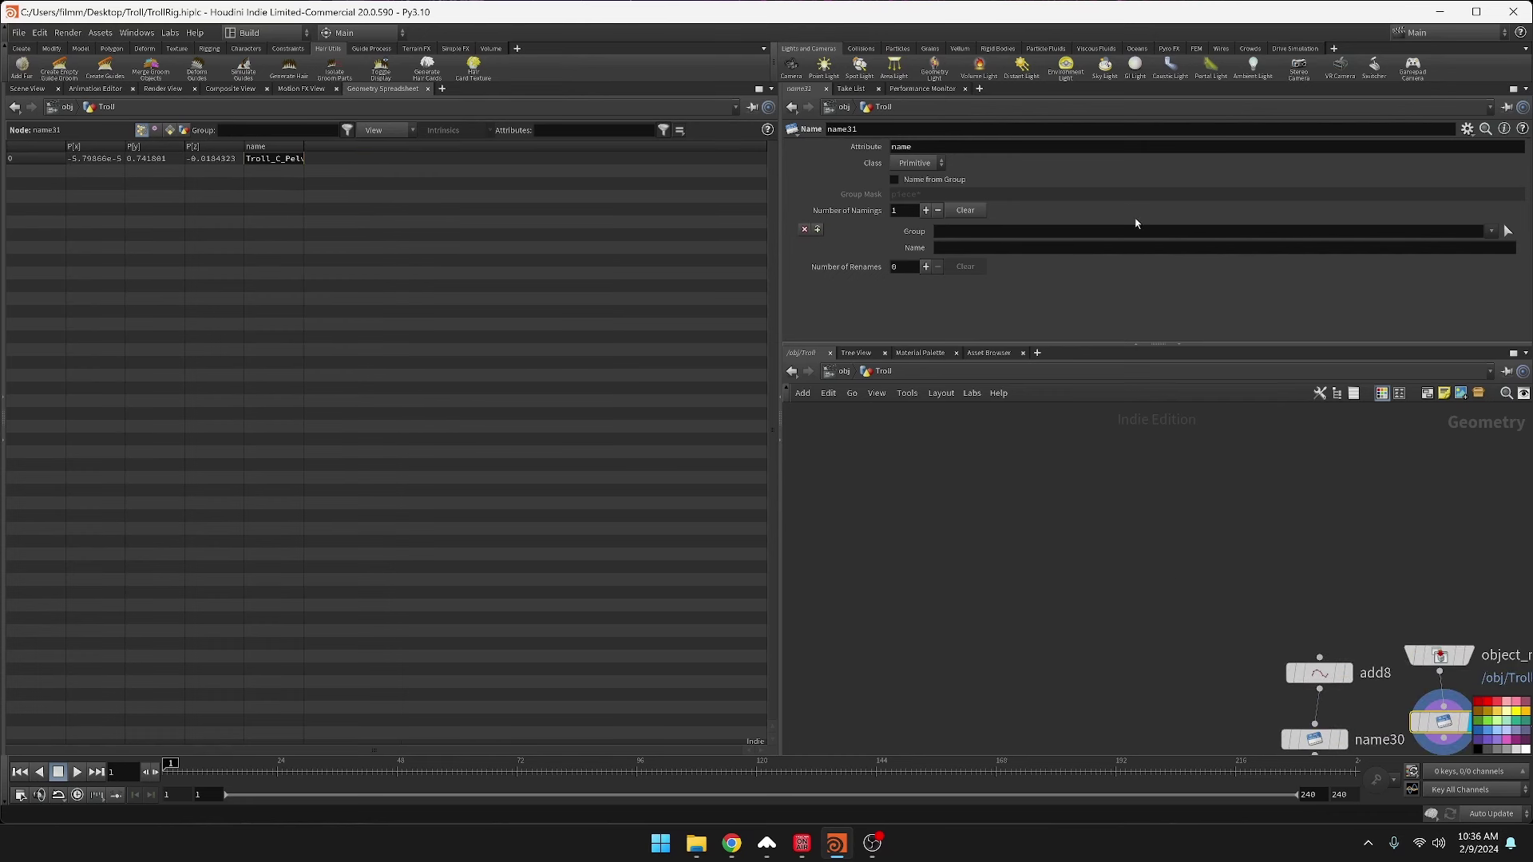
{"action": "left_click", "coordinate": [1145, 248]}
{"action": "key", "text": "ctrl+v"}
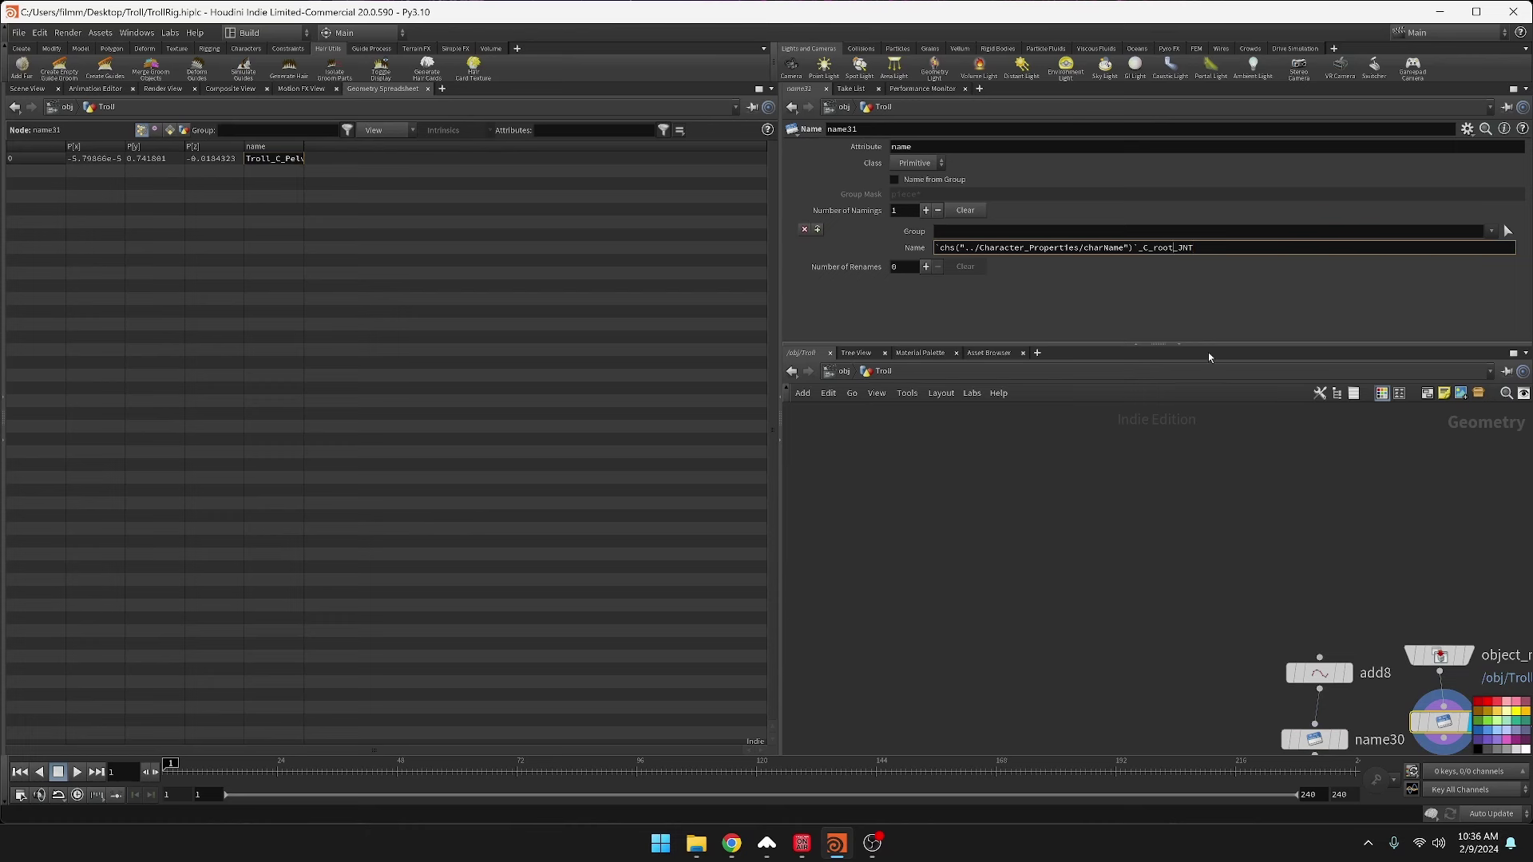
- Replace root with COG in the pelvis Name node's expression so it ends in _C_COG_JNT
{"action": "key", "text": "BackSpace"}
{"action": "key", "text": "BackSpace"}
{"action": "key", "text": "BackSpace"}
{"action": "key", "text": "BackSpace"}
{"action": "type", "text": "COG"}
{"action": "key", "text": "Return"}
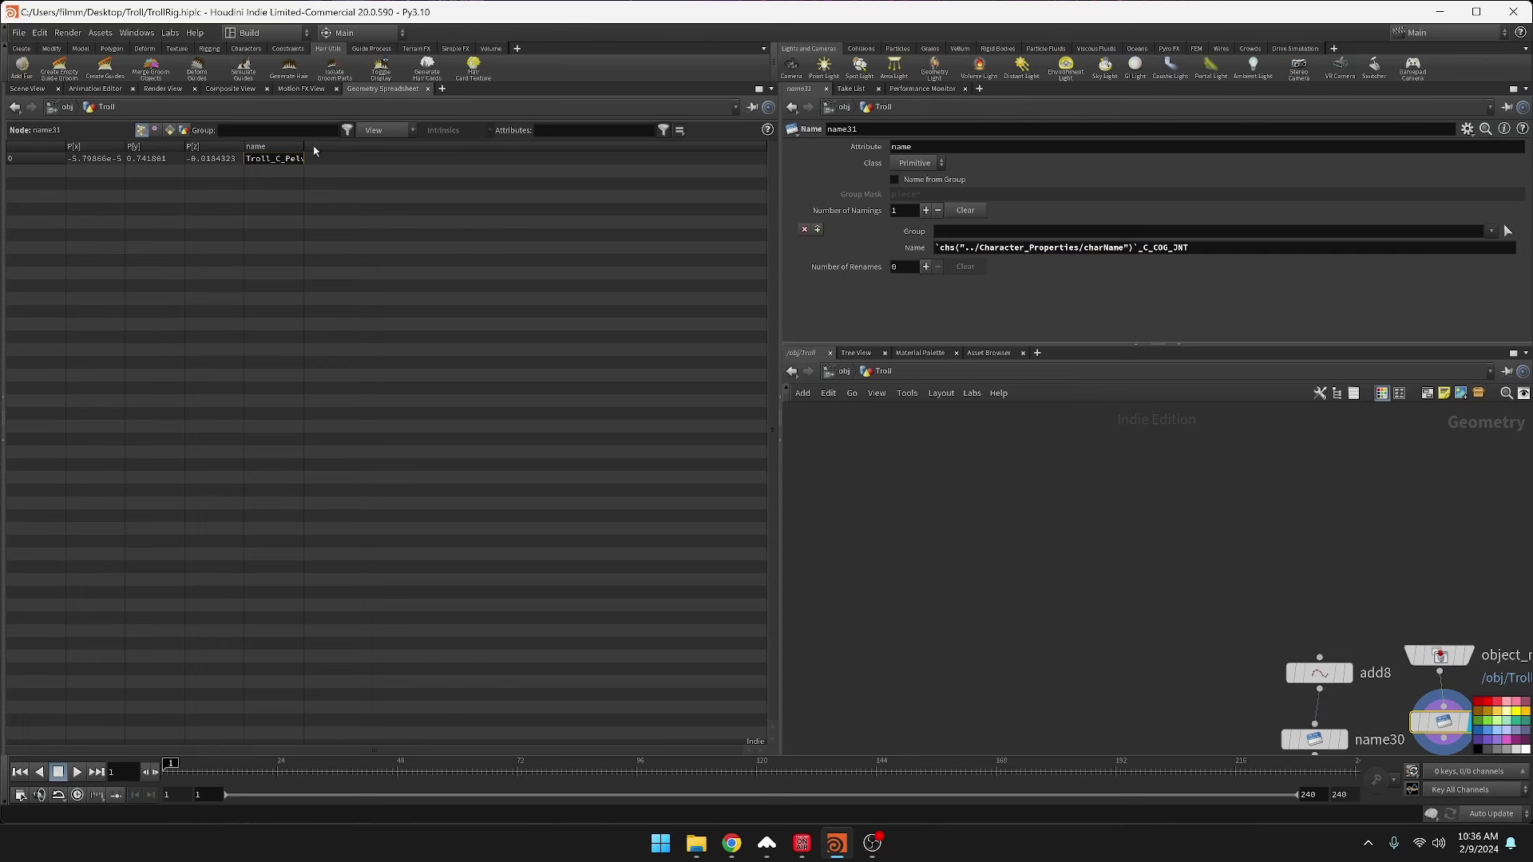
- Set the Class of both the COG and root Name nodes to Point and check their name attributes in the Geometry Spreadsheet
{"action": "left_click_drag", "start_coordinate": [305, 152], "coordinate": [385, 152]}
{"action": "key", "text": "h"}
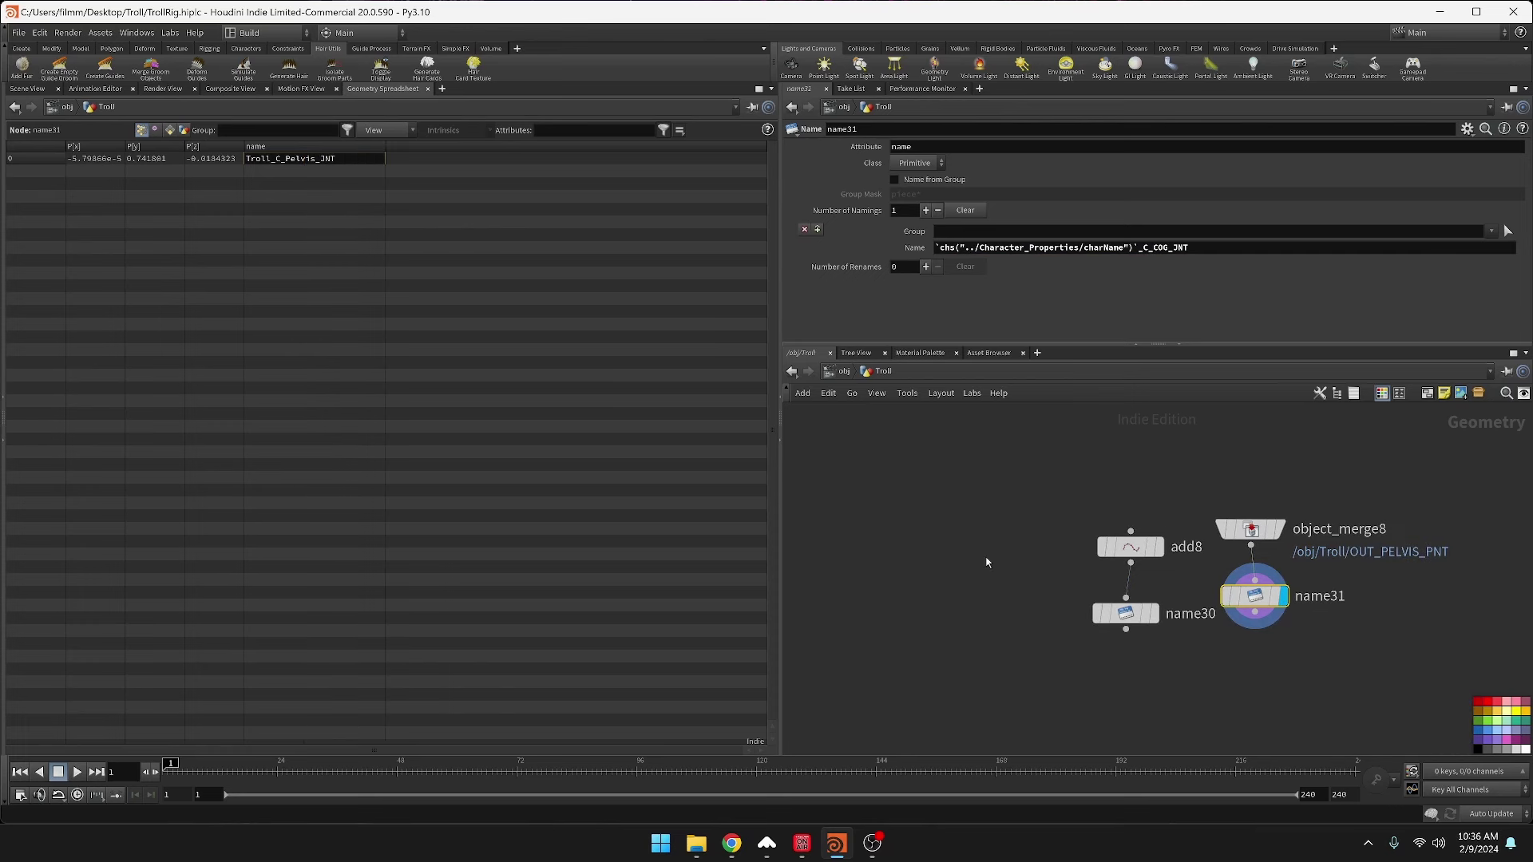
{"action": "left_click", "coordinate": [918, 163]}
{"action": "left_click", "coordinate": [922, 195]}
{"action": "left_click", "coordinate": [1129, 613]}
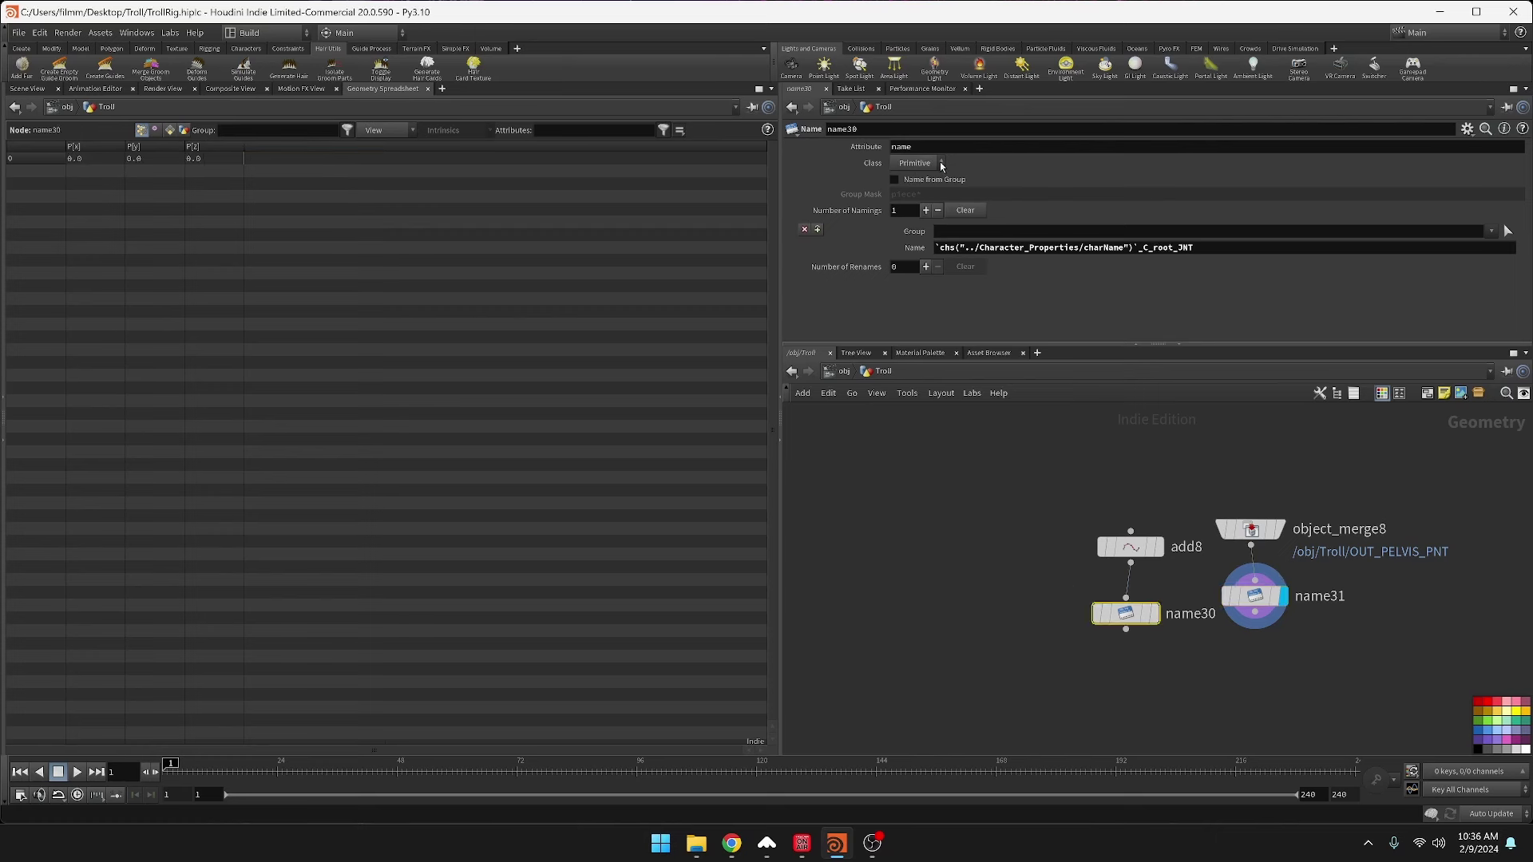
{"action": "left_click", "coordinate": [916, 163]}
{"action": "left_click", "coordinate": [920, 194]}
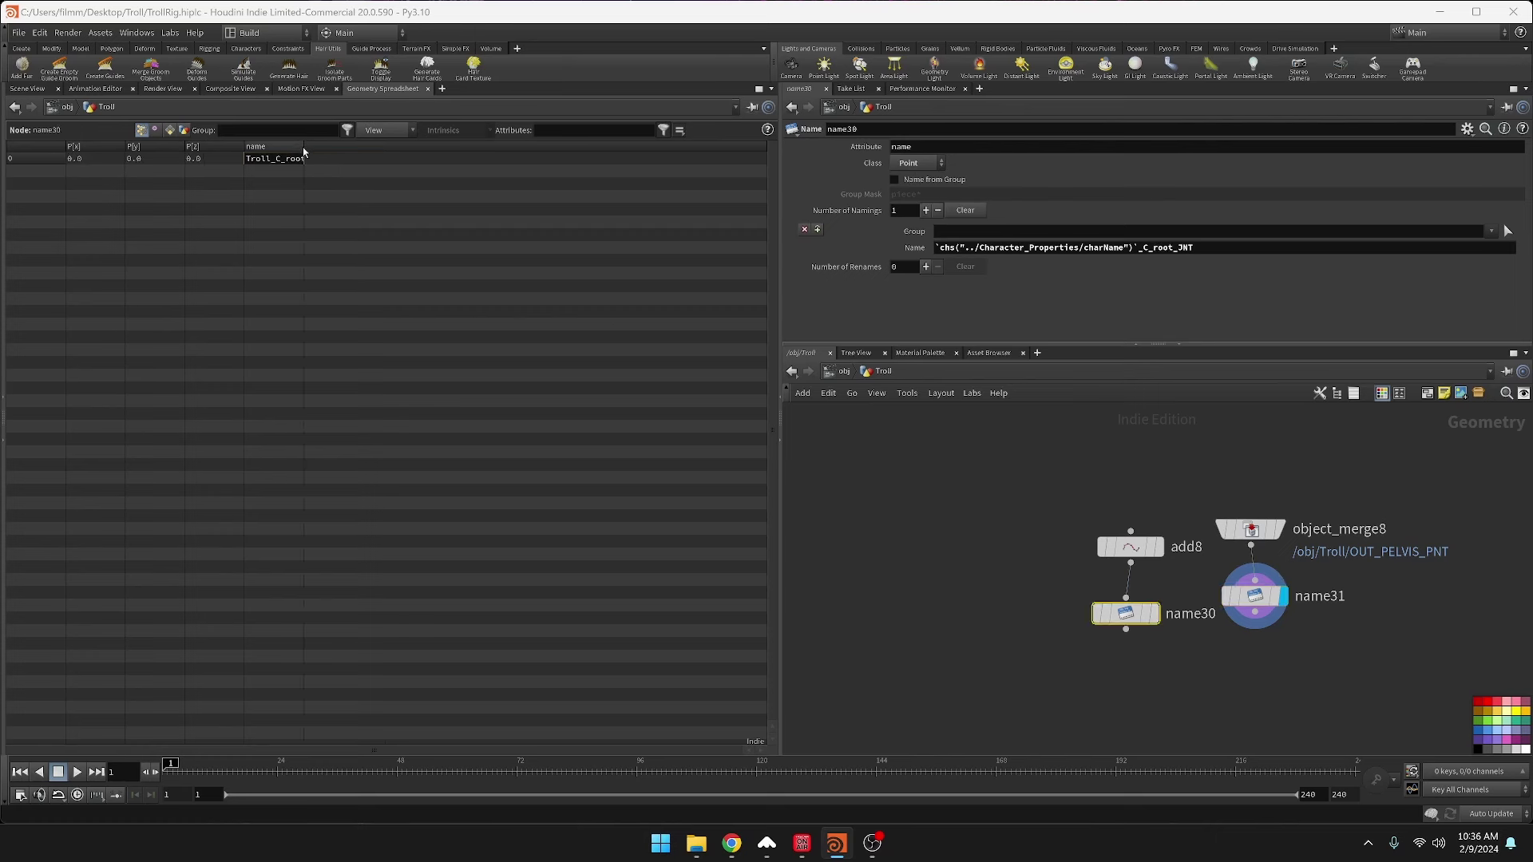
{"action": "left_click_drag", "start_coordinate": [304, 148], "coordinate": [338, 150]}
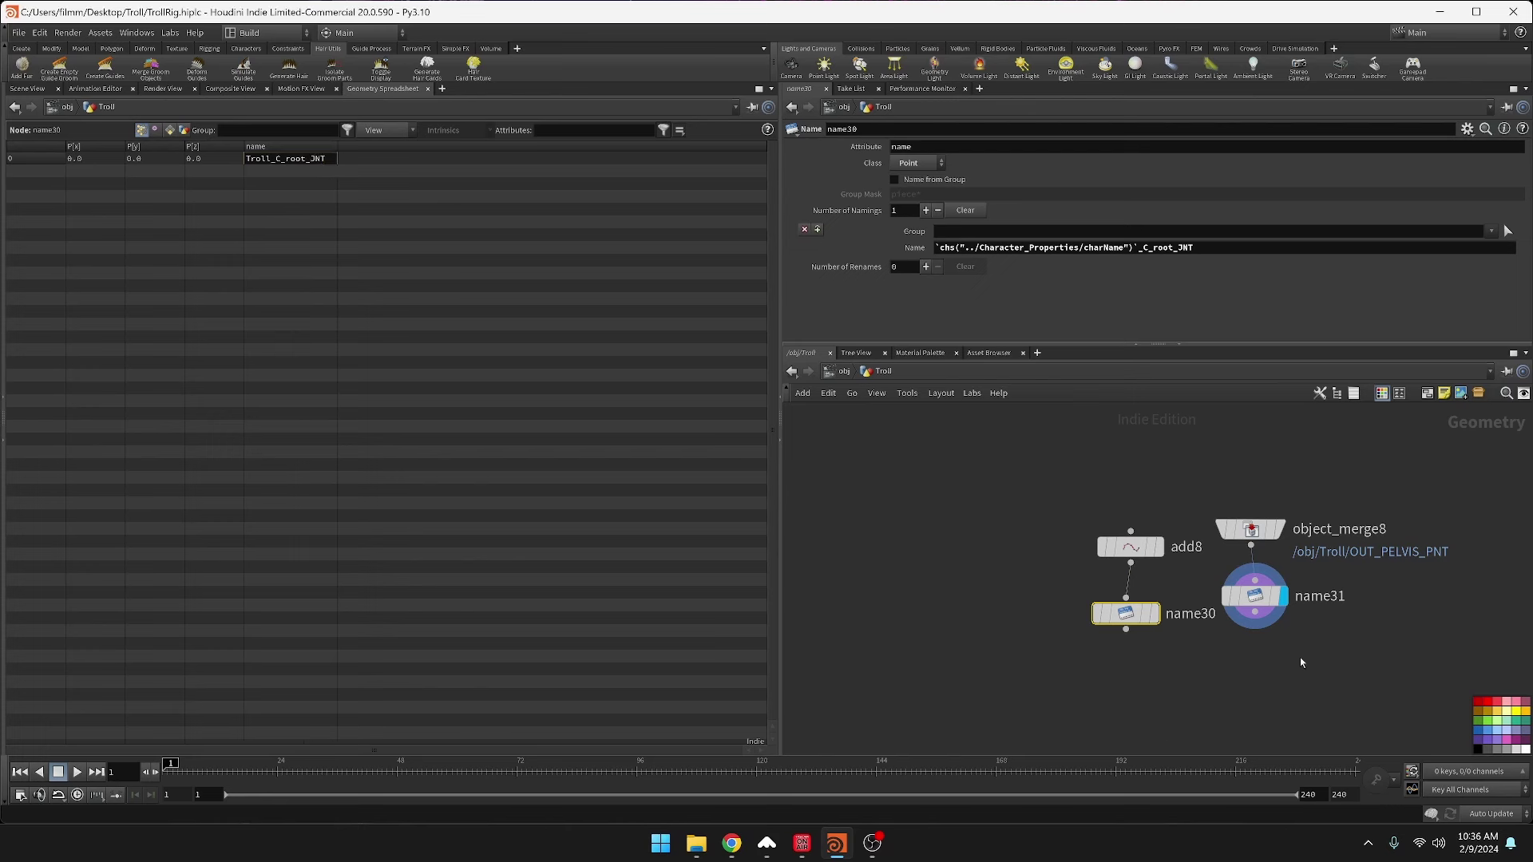
{"action": "left_click", "coordinate": [1253, 605]}
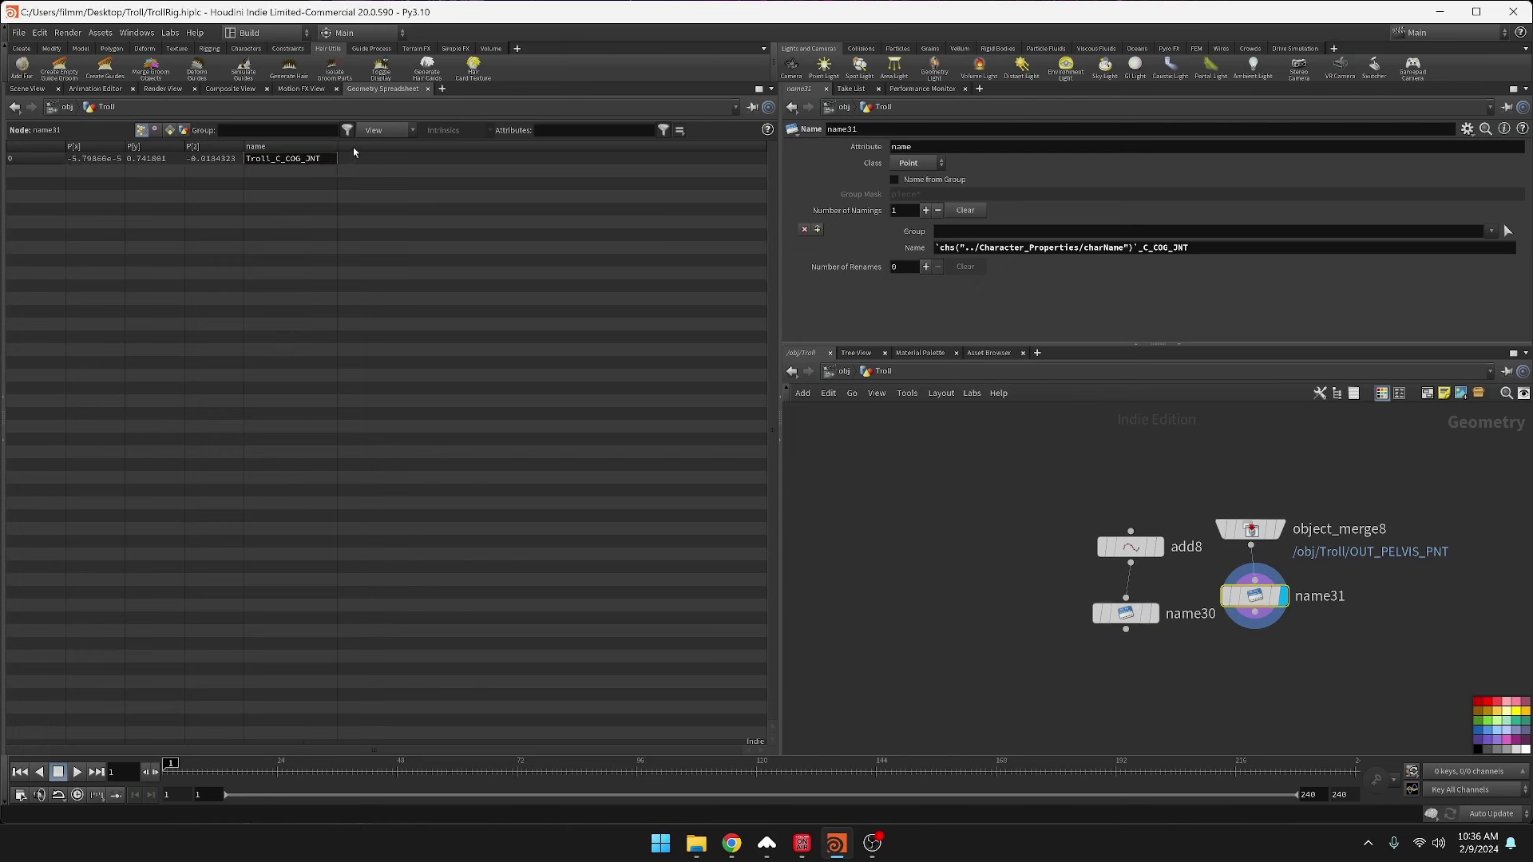
{"action": "mouse_move", "coordinate": [338, 150]}
{"action": "left_mouse_down"}
{"action": "mouse_move", "coordinate": [353, 150]}
{"action": "mouse_move", "coordinate": [334, 150]}
{"action": "left_mouse_up"}
- Duplicate the pelvis Object Merge node together with its Name node, placing the copies beside the originals
{"action": "middle_click_drag", "start_coordinate": [1299, 633], "coordinate": [1083, 621]}
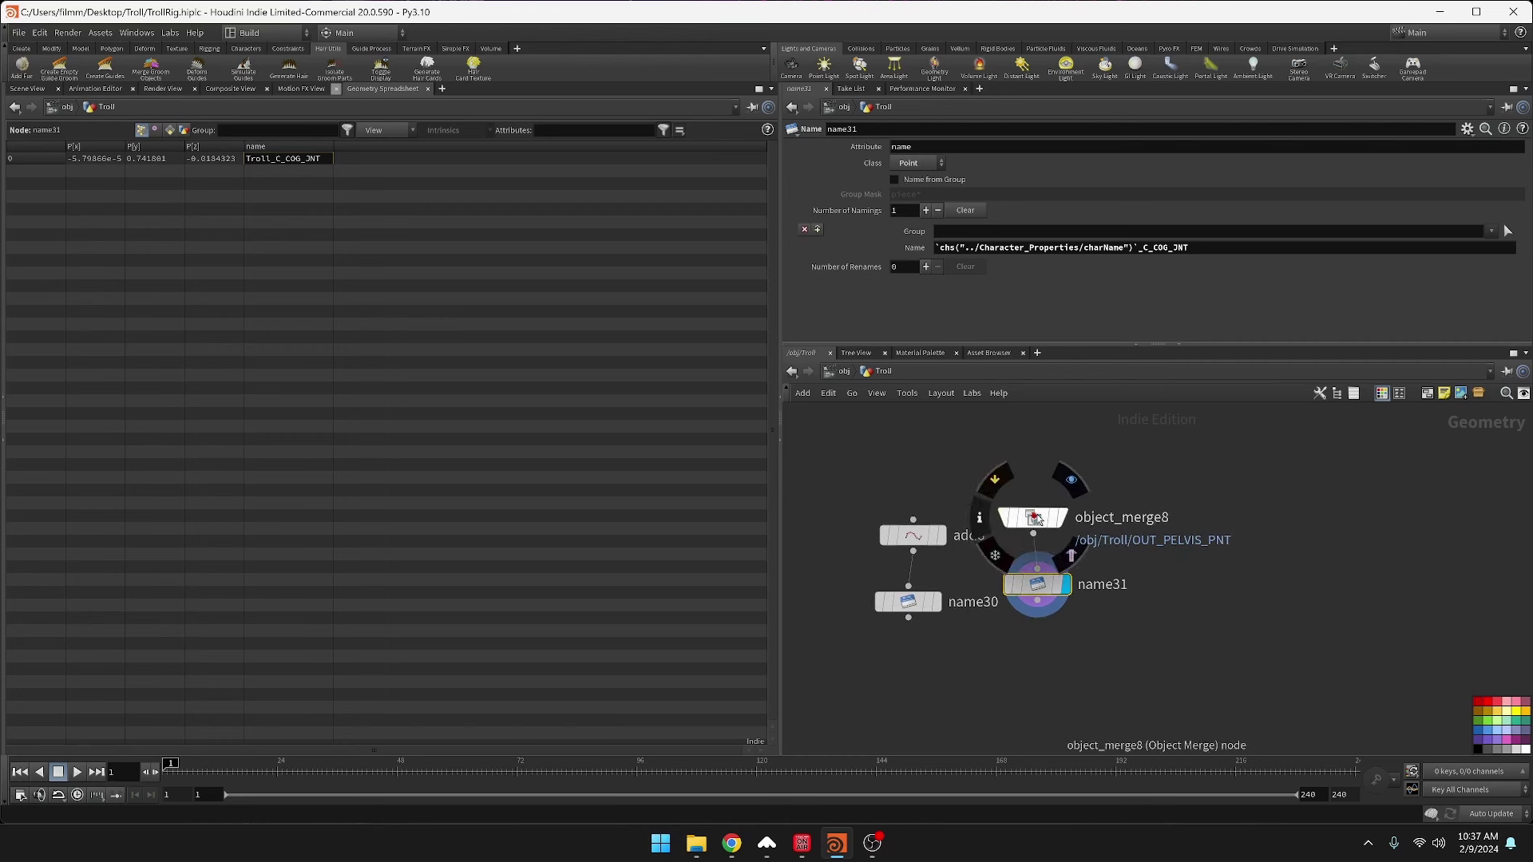
{"action": "left_click_drag", "start_coordinate": [1039, 456], "coordinate": [1092, 610]}
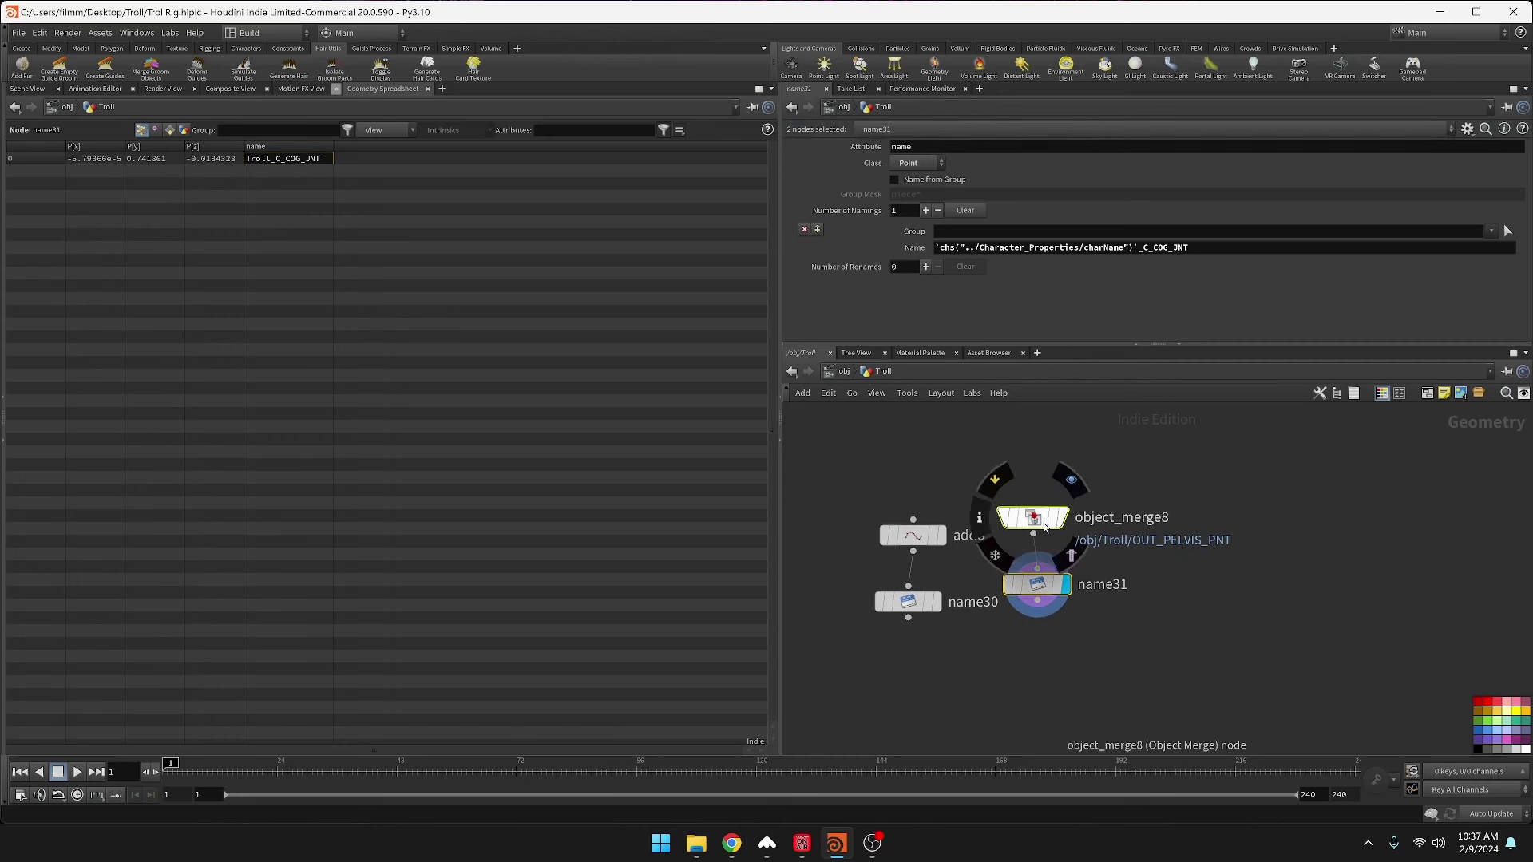
{"action": "left_click_drag", "start_coordinate": [1038, 527], "coordinate": [1274, 533], "text": "alt"}
- Set the duplicated Object Merge node's Object 1 source to /obj/Troll/OUT_L_KNEE_PNT
{"action": "left_click", "coordinate": [1272, 527]}
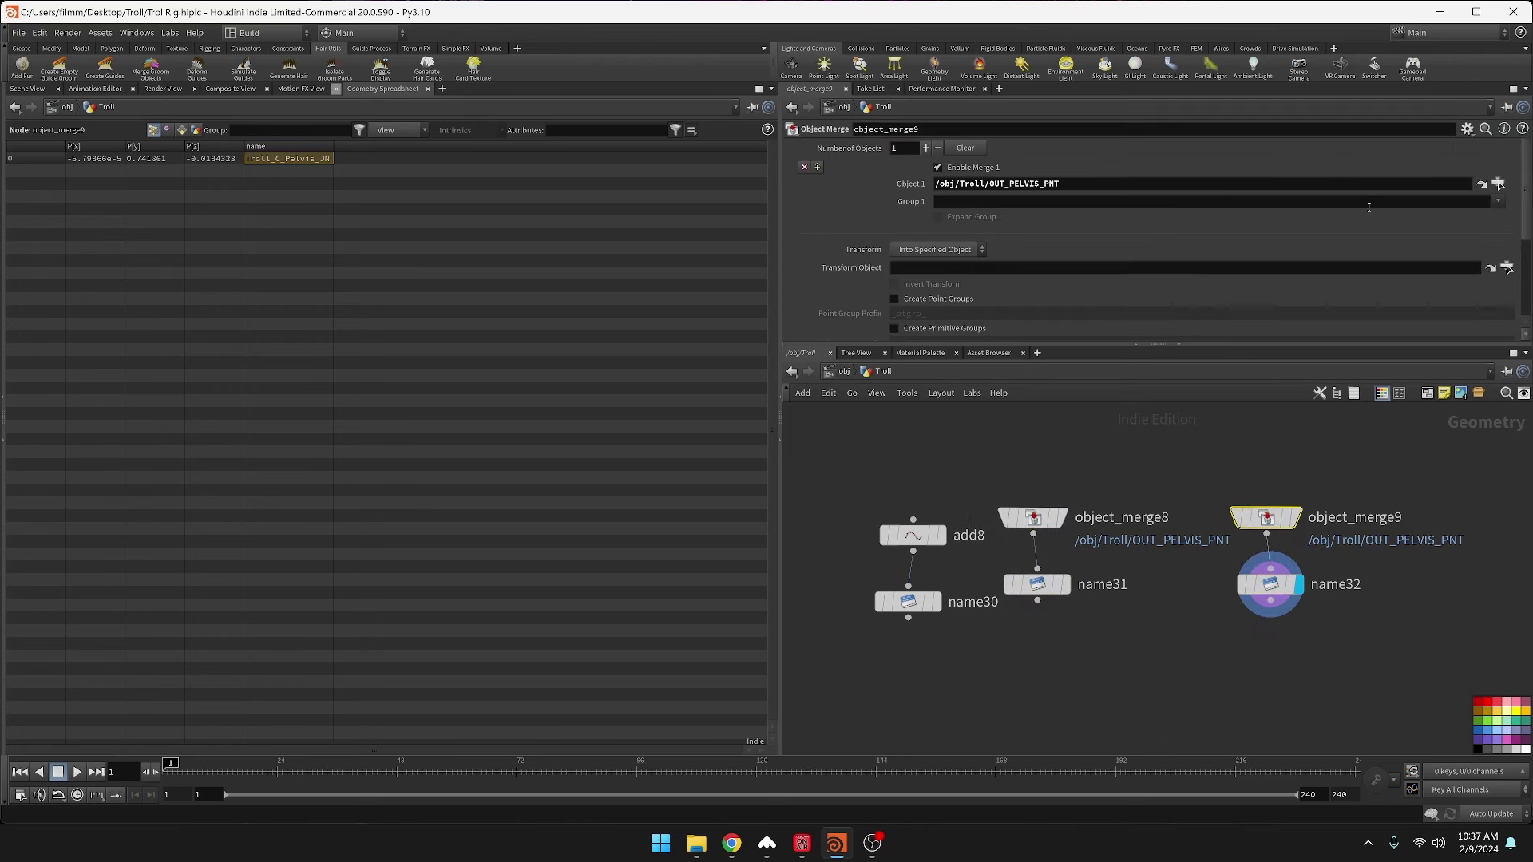
{"action": "left_click", "coordinate": [1498, 185]}
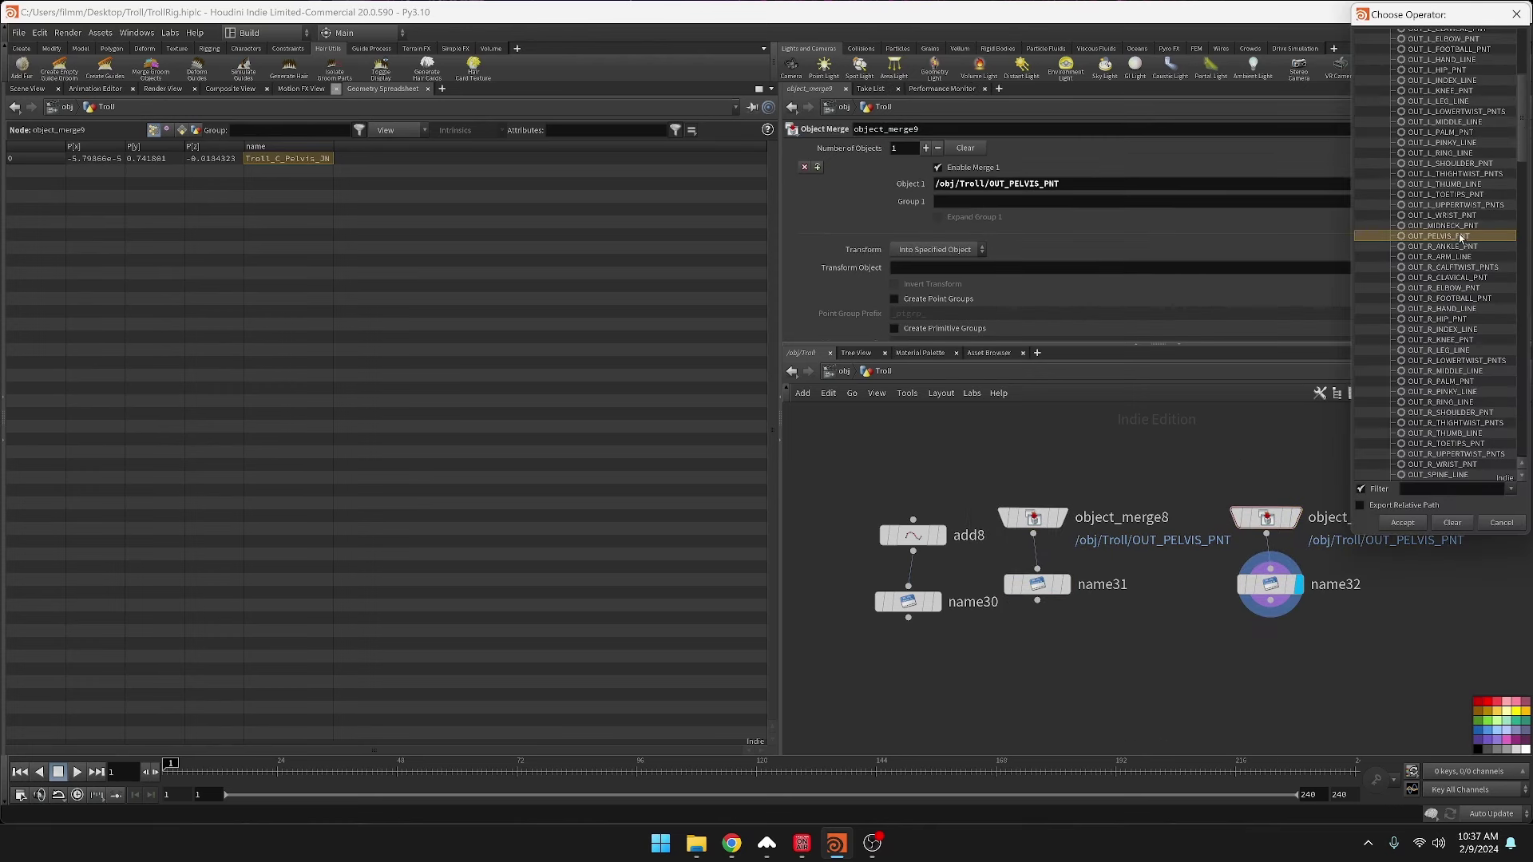
{"action": "scroll", "coordinate": [1453, 241], "scroll_direction": "up", "scroll_amount": 1}
{"action": "scroll", "coordinate": [1453, 241], "scroll_direction": "up", "scroll_amount": 1}
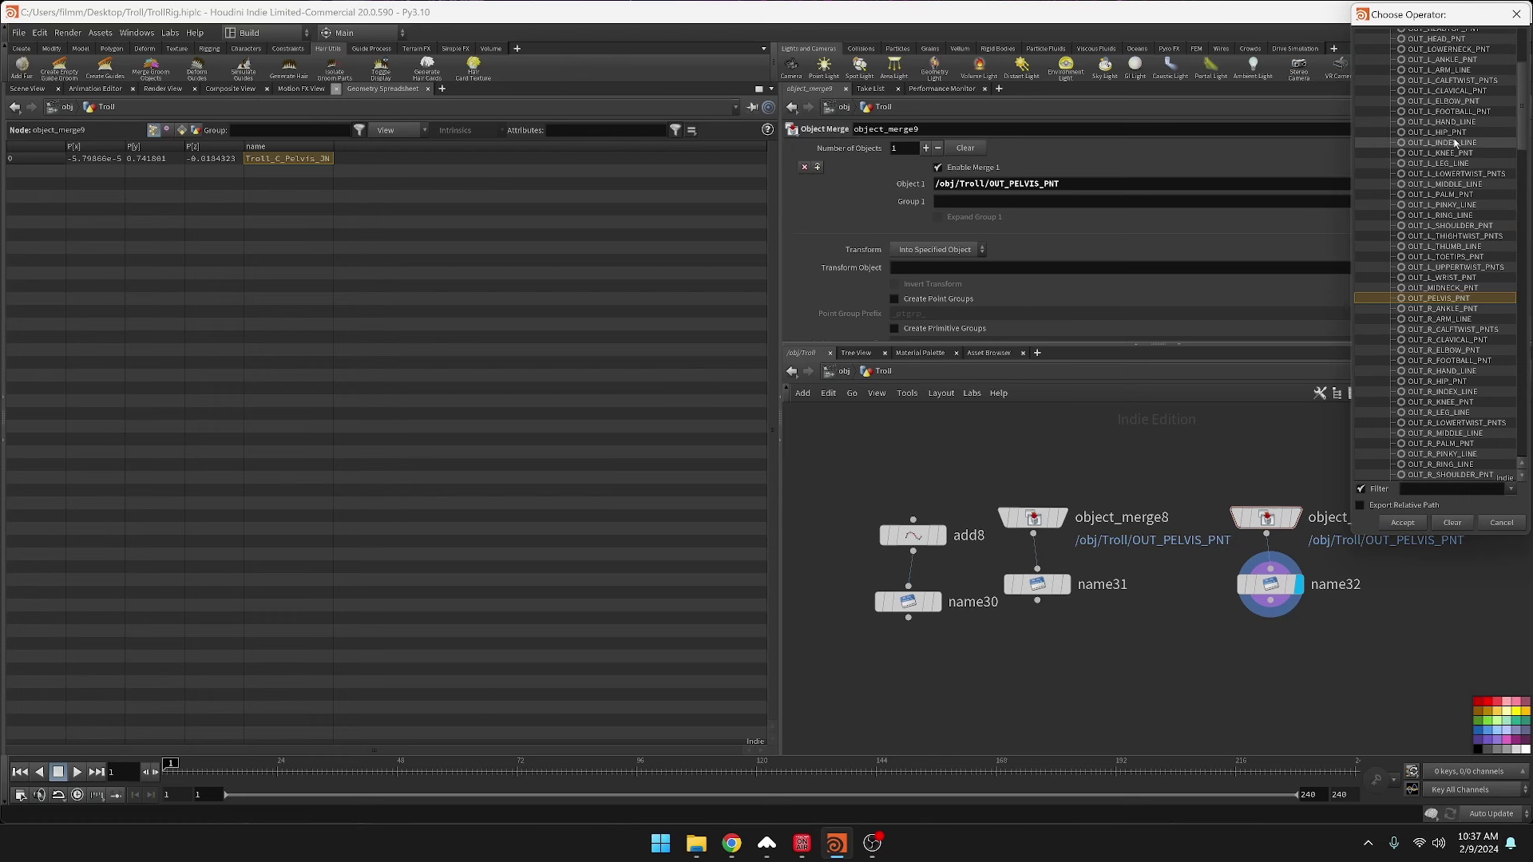
{"action": "double_click", "coordinate": [1445, 152]}
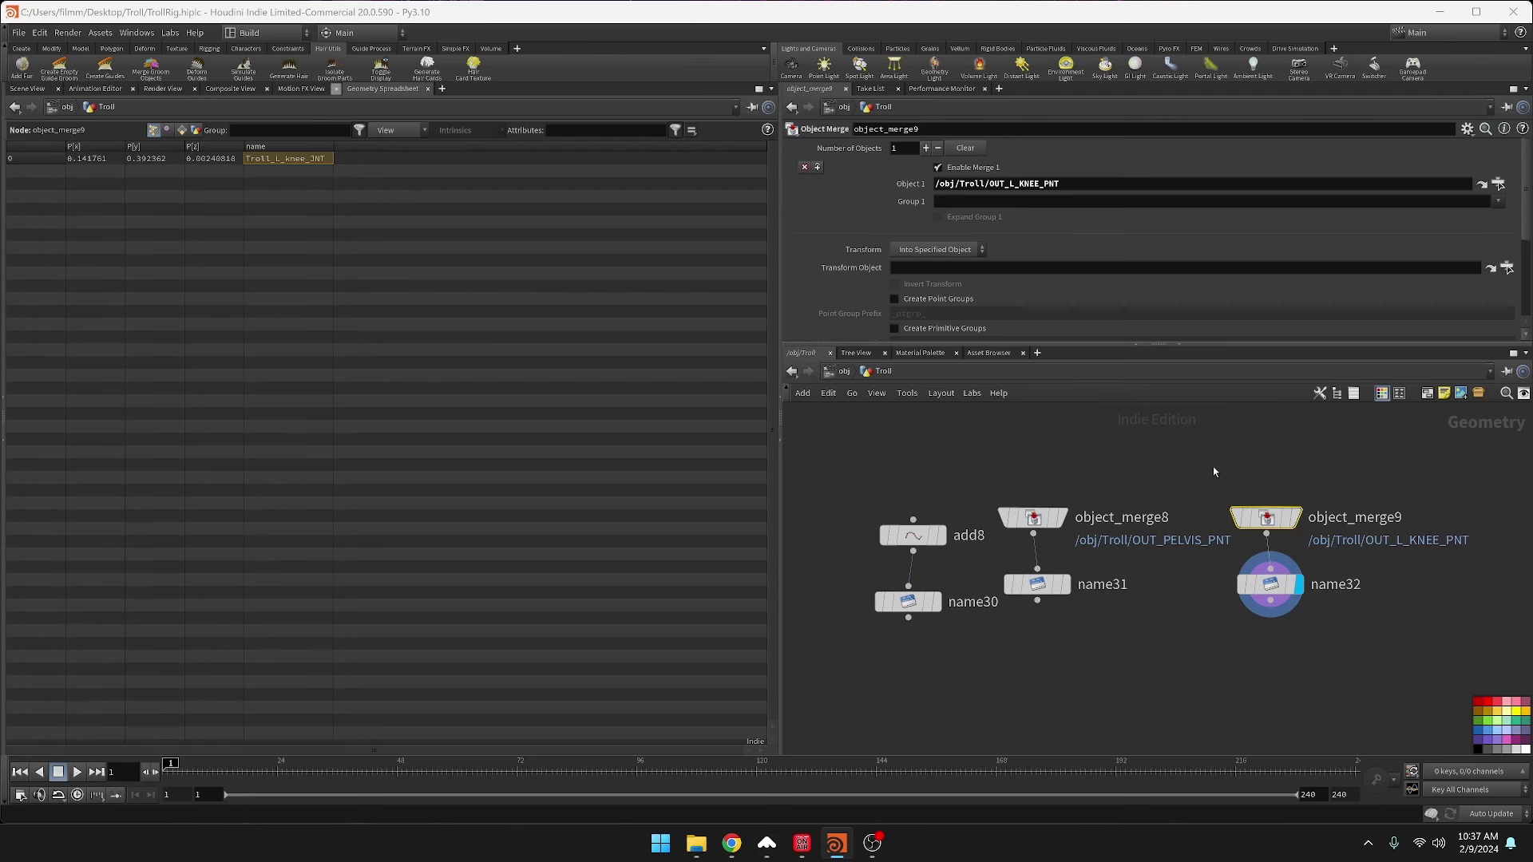
- Inspect the name expression of the Name node feeding OUT_L_KNEE_PNT in the leg network
{"action": "scroll", "coordinate": [1204, 475], "scroll_direction": "down", "scroll_amount": 10}
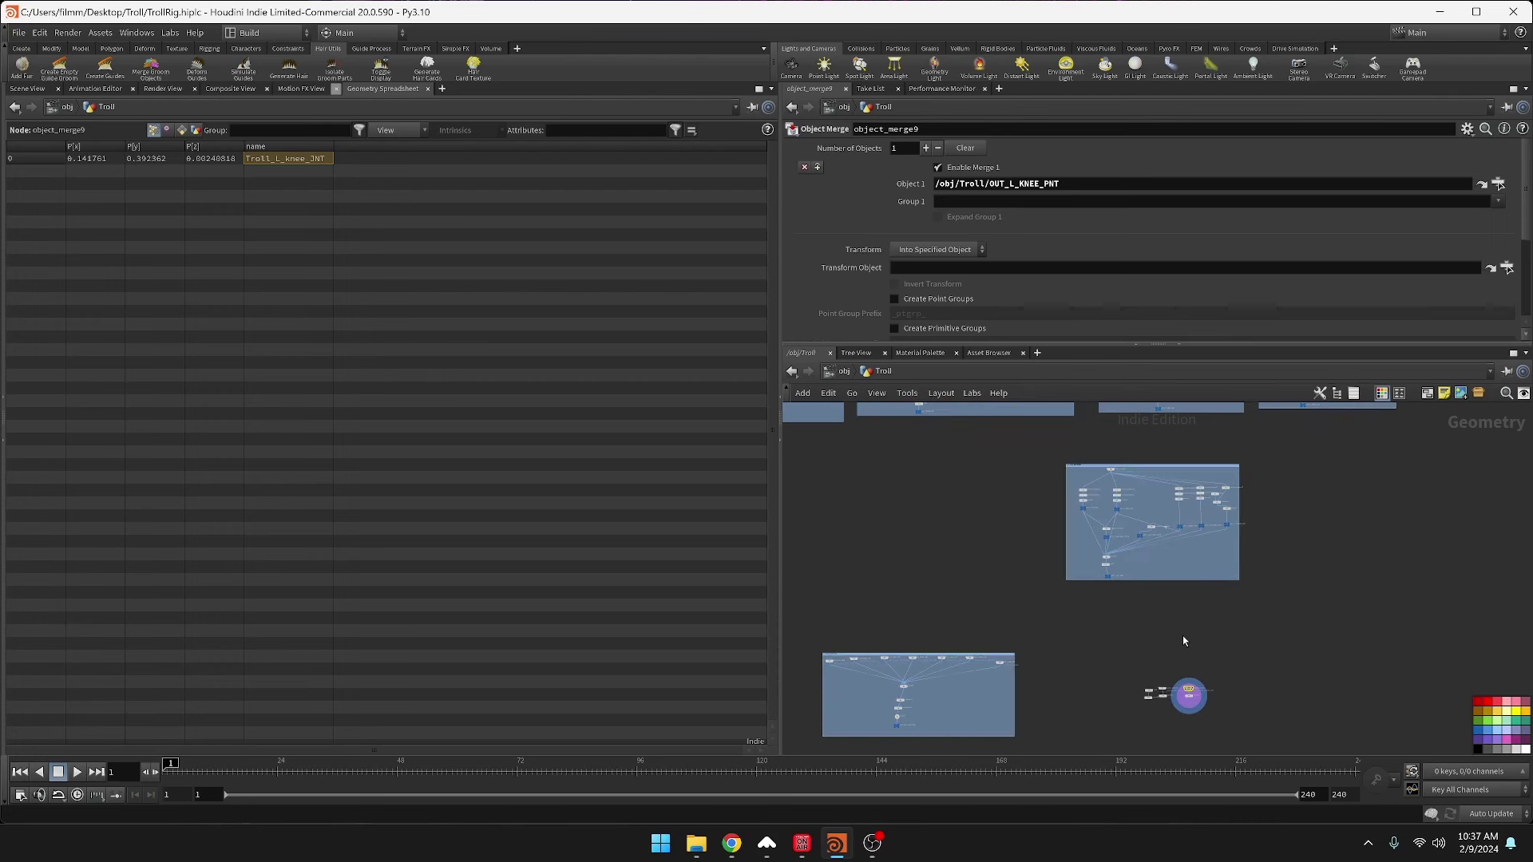
{"action": "scroll", "coordinate": [1184, 639], "scroll_direction": "up", "scroll_amount": 10}
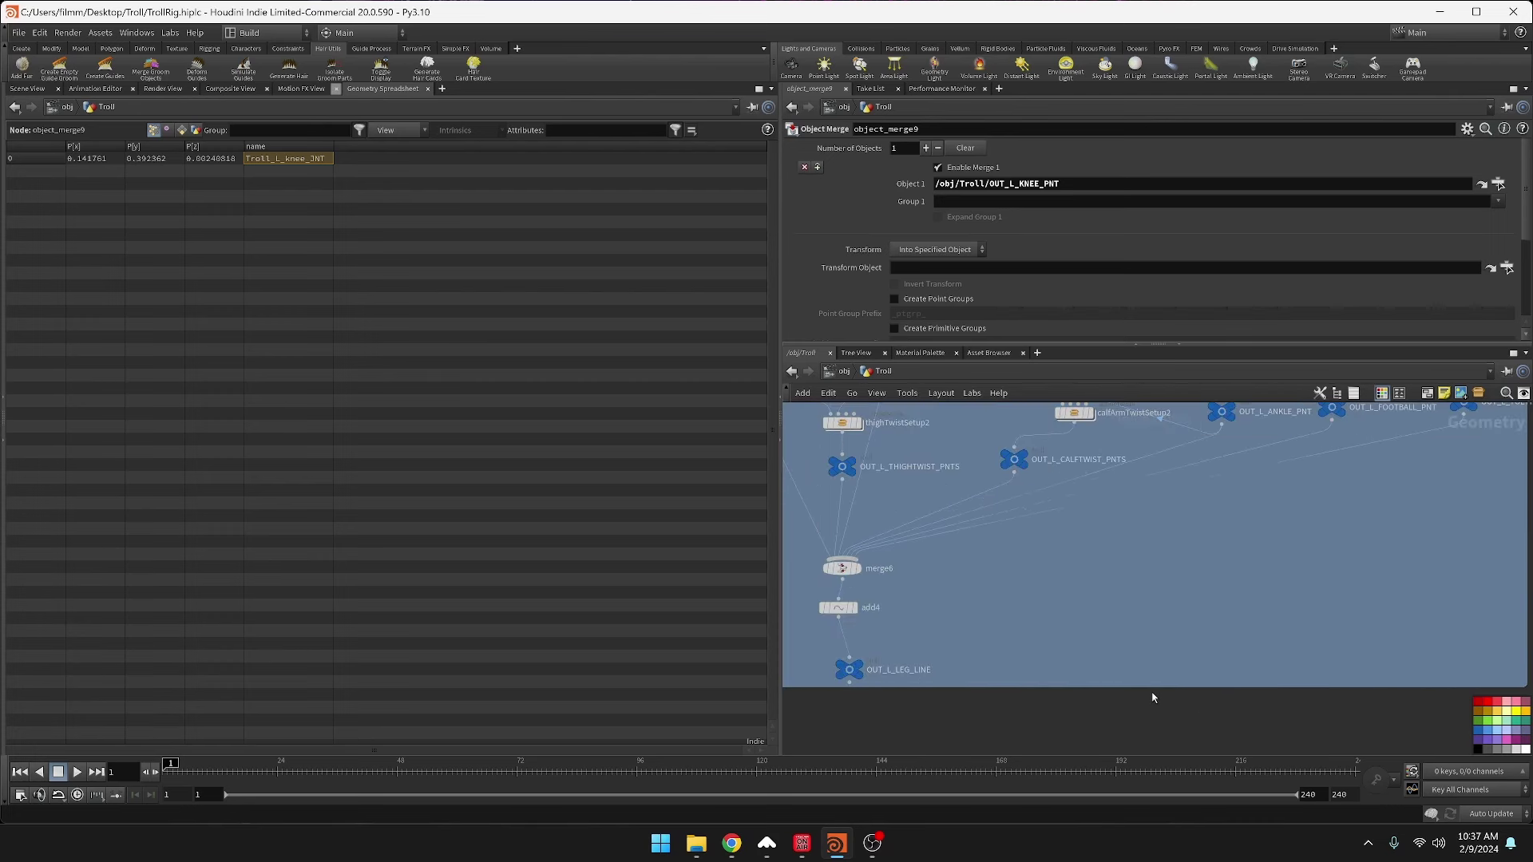
{"action": "middle_click_drag", "start_coordinate": [1079, 587], "coordinate": [1226, 828]}
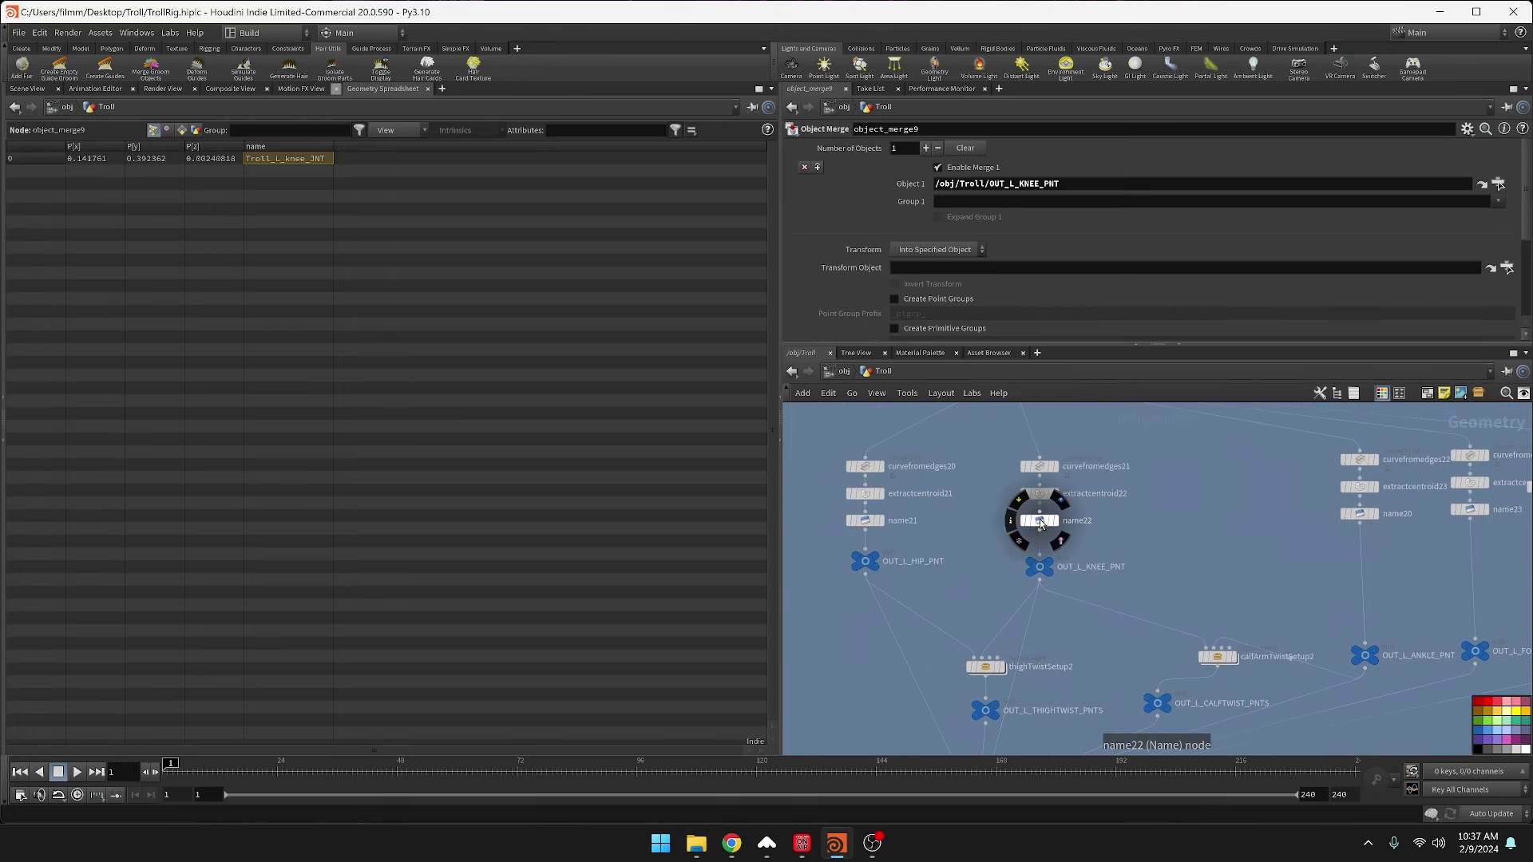
{"action": "left_click", "coordinate": [1040, 521]}
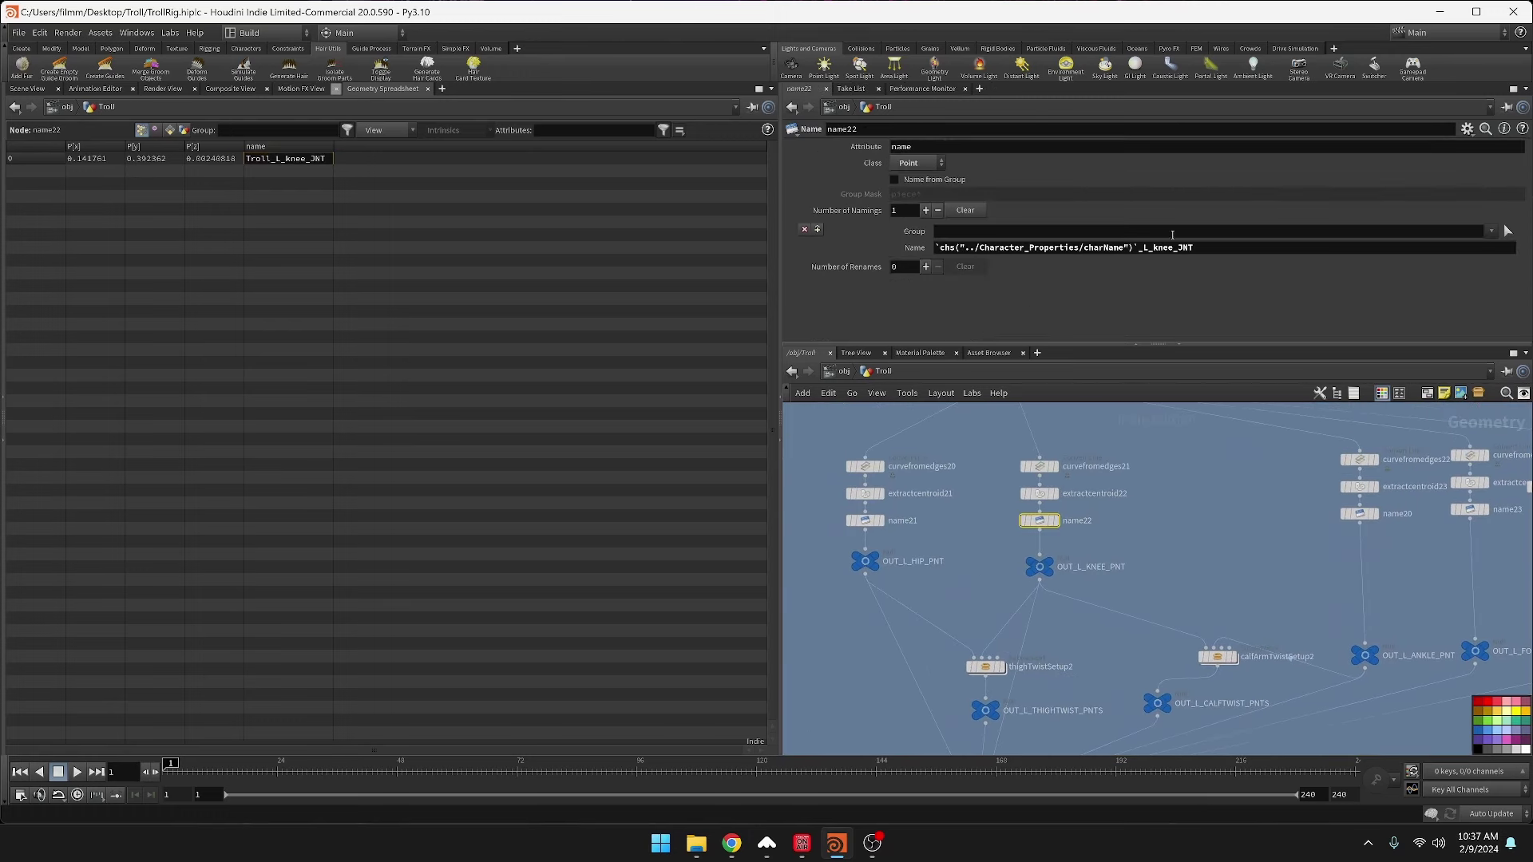
- Rename the left knee and left hip output nulls to OUT_L_KNEE_JNT and OUT_L_HIP_JNT
{"action": "double_click", "coordinate": [1107, 568]}
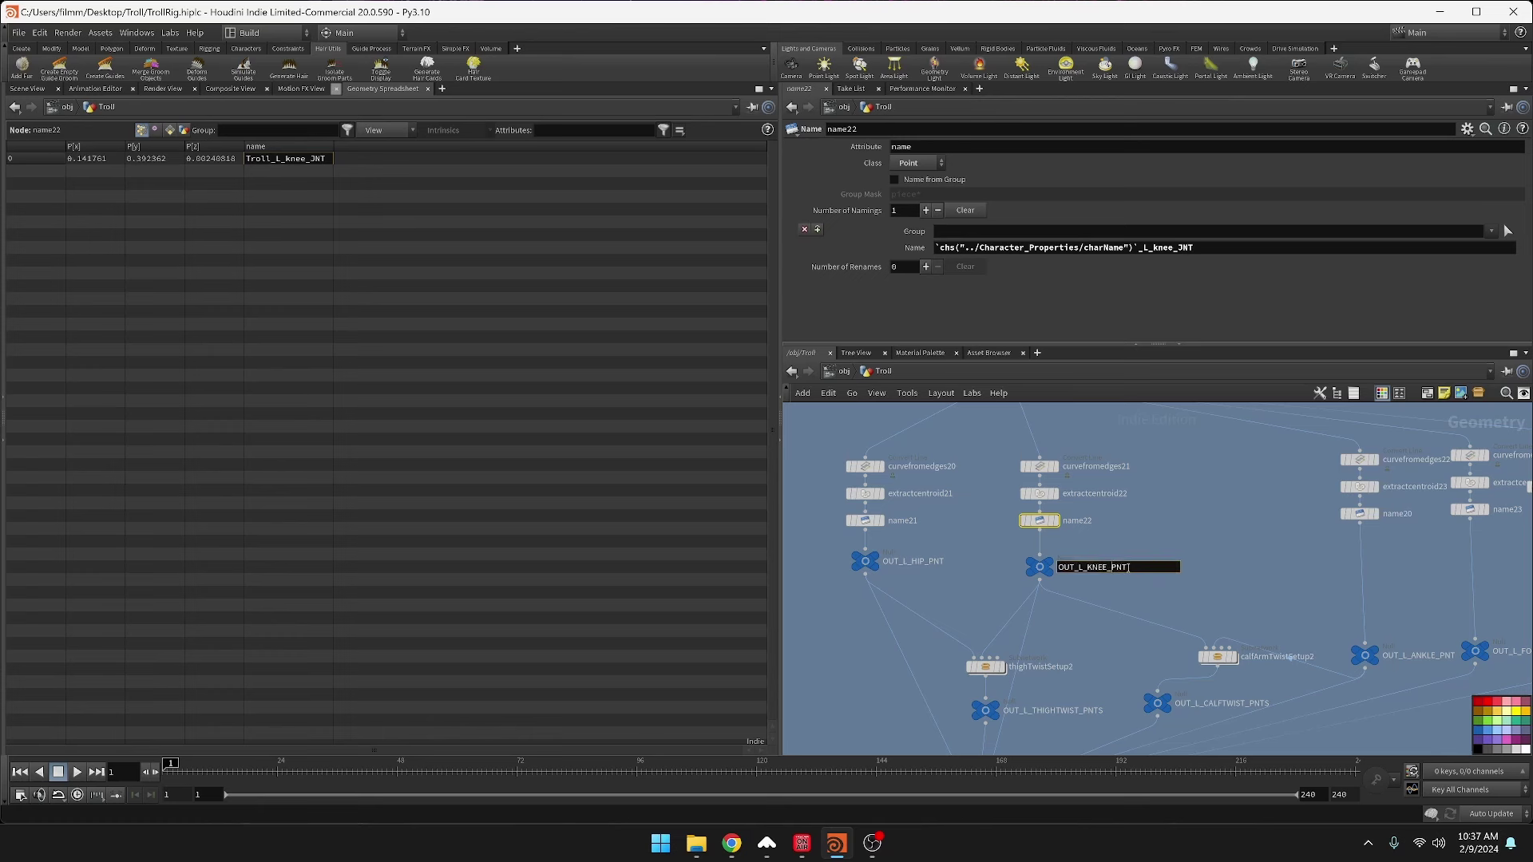
{"action": "key", "text": "Left"}
{"action": "key", "text": "Left"}
{"action": "key", "text": "BackSpace"}
{"action": "type", "text": "J"}
{"action": "key", "text": "Return"}
{"action": "double_click", "coordinate": [926, 562]}
{"action": "type", "text": "J"}
{"action": "key", "text": "Return"}
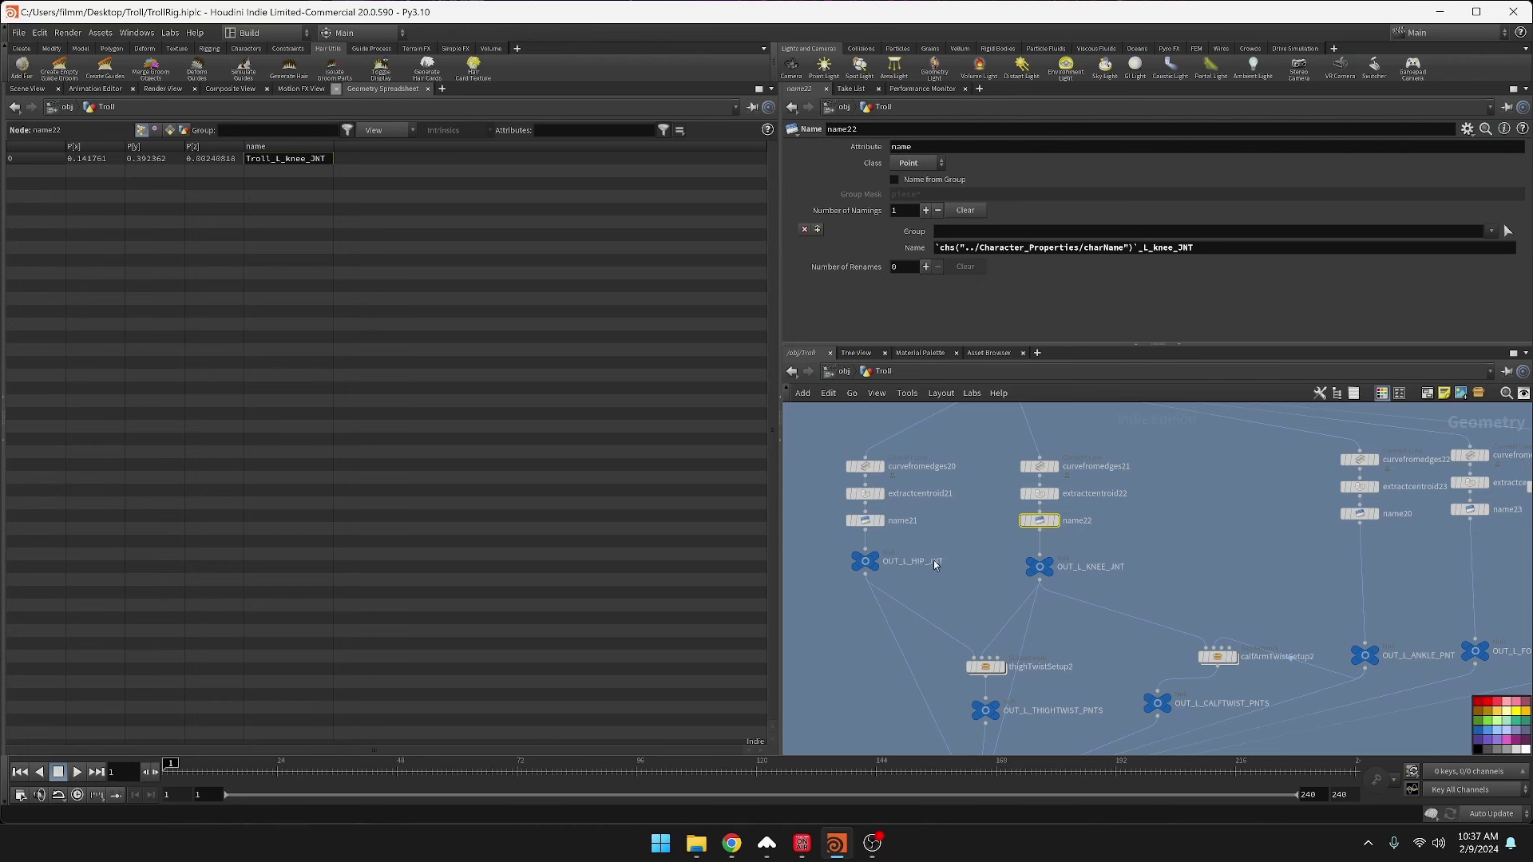
- Restore the left knee and left hip output nulls' names to OUT_L_KNEE_PNT and OUT_L_HIP_PNT
{"action": "middle_click", "coordinate": [1079, 551]}
{"action": "middle_click_drag", "start_coordinate": [1080, 552], "coordinate": [1104, 487]}
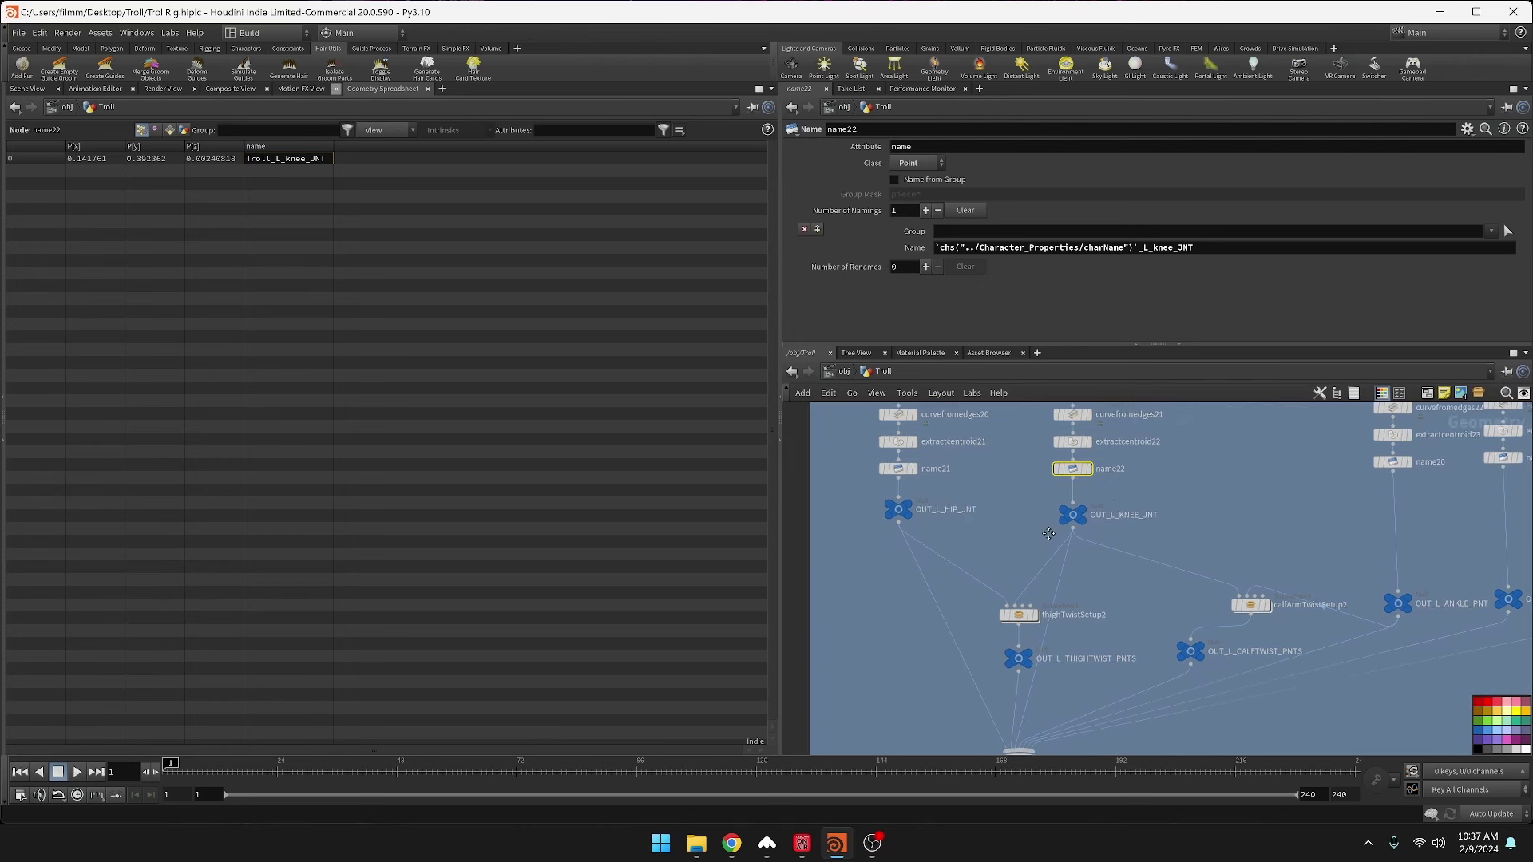
{"action": "double_click", "coordinate": [1108, 650]}
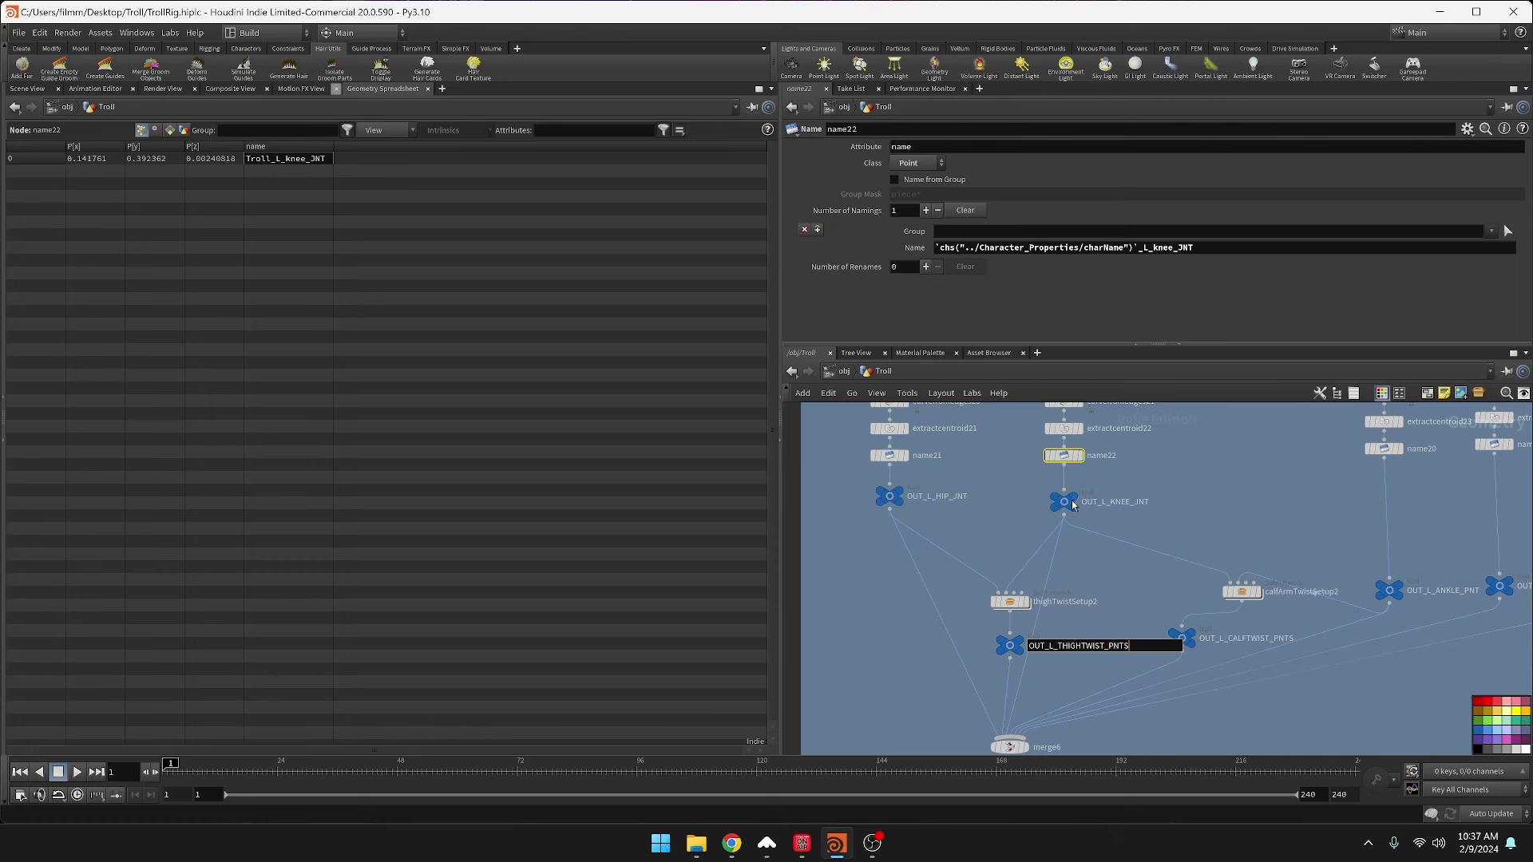
{"action": "double_click", "coordinate": [1137, 505]}
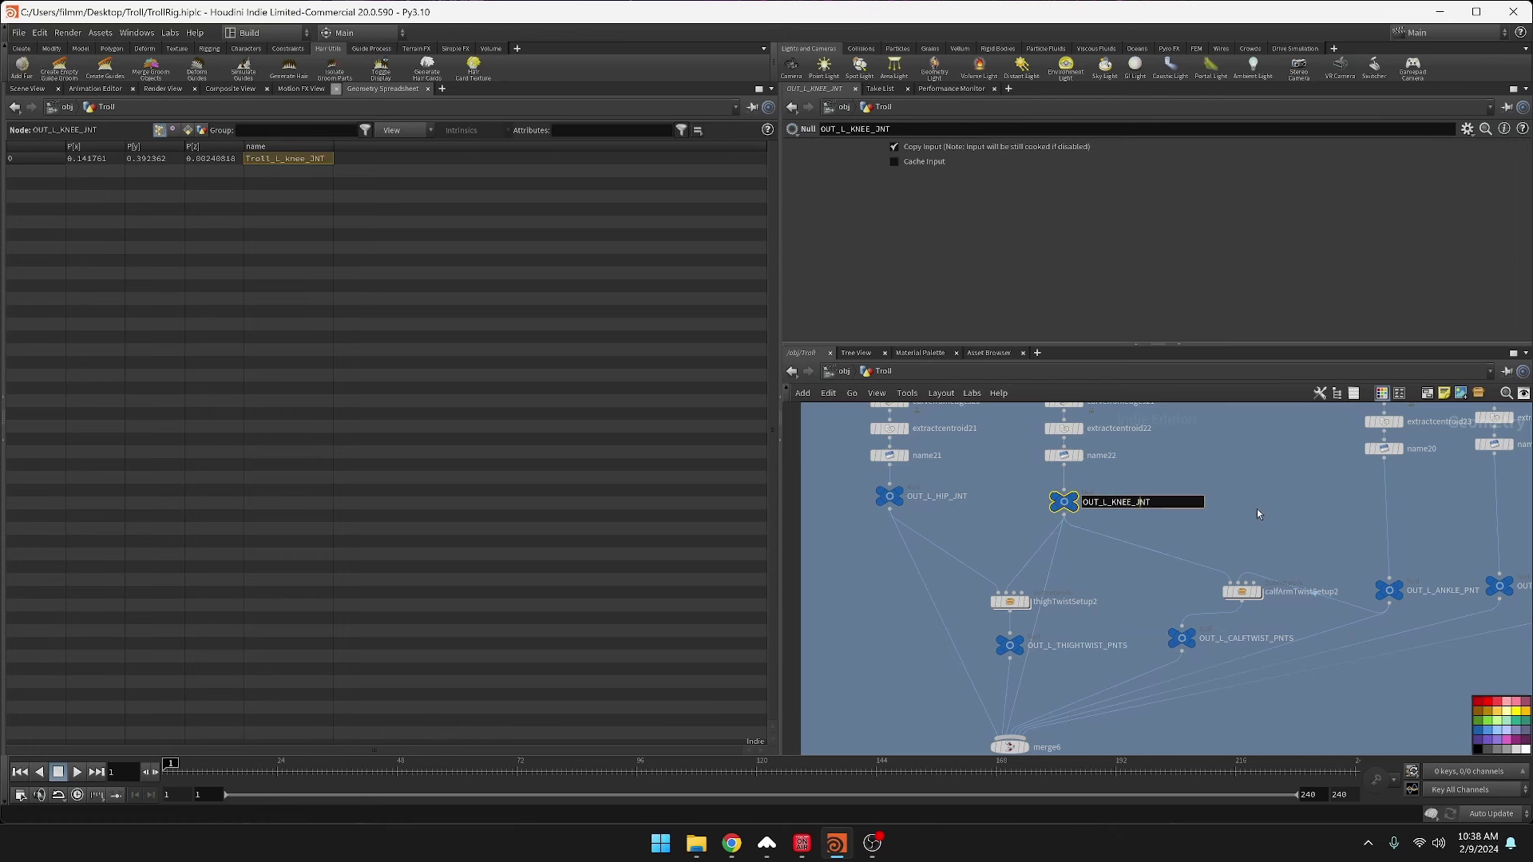
{"action": "key", "text": "BackSpace"}
{"action": "type", "text": "P"}
{"action": "key", "text": "Return"}
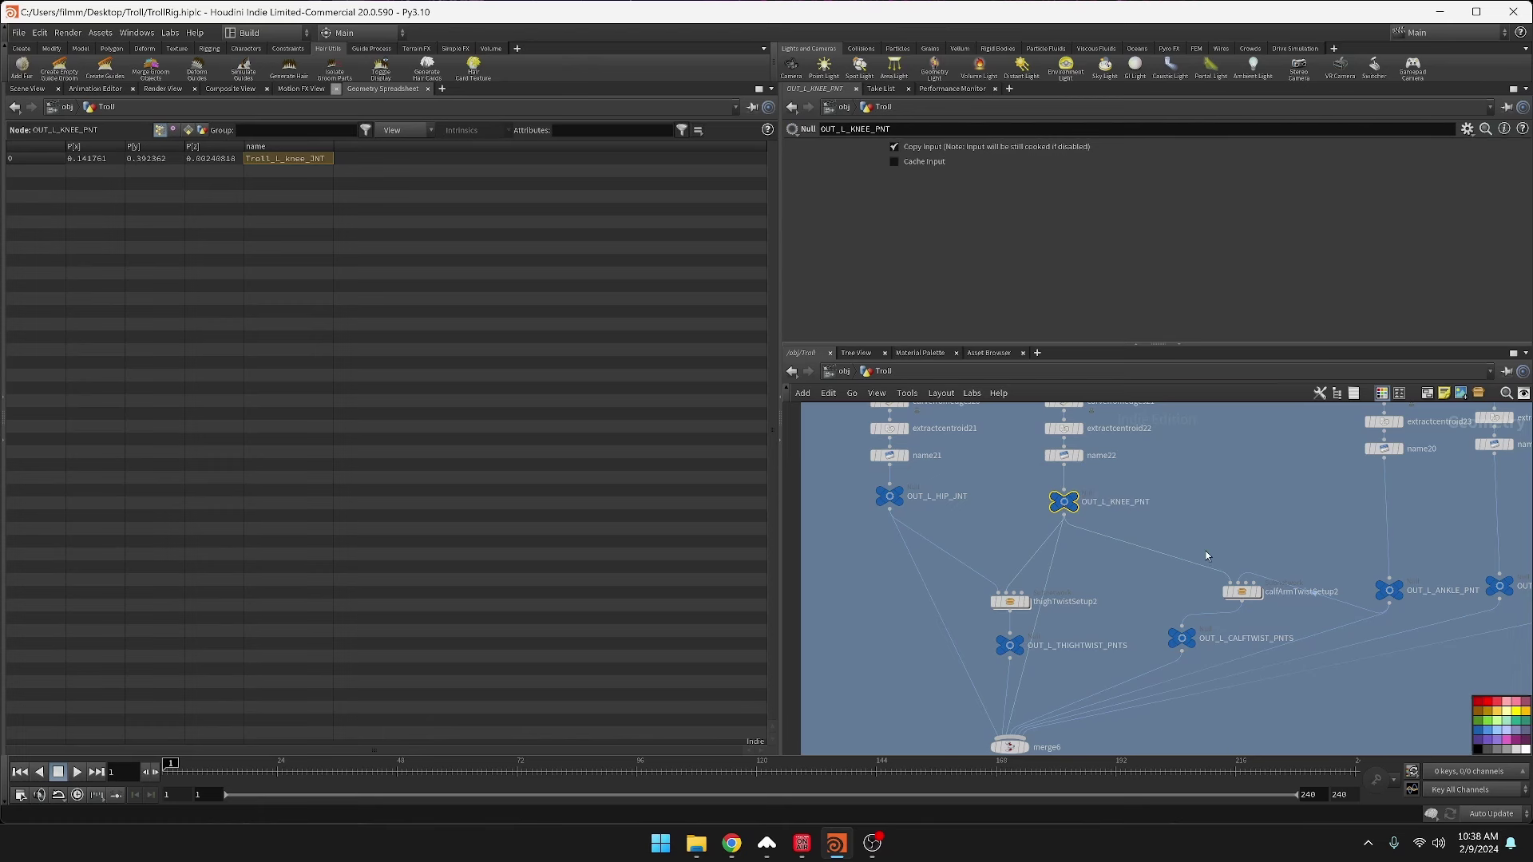
{"action": "double_click", "coordinate": [960, 497]}
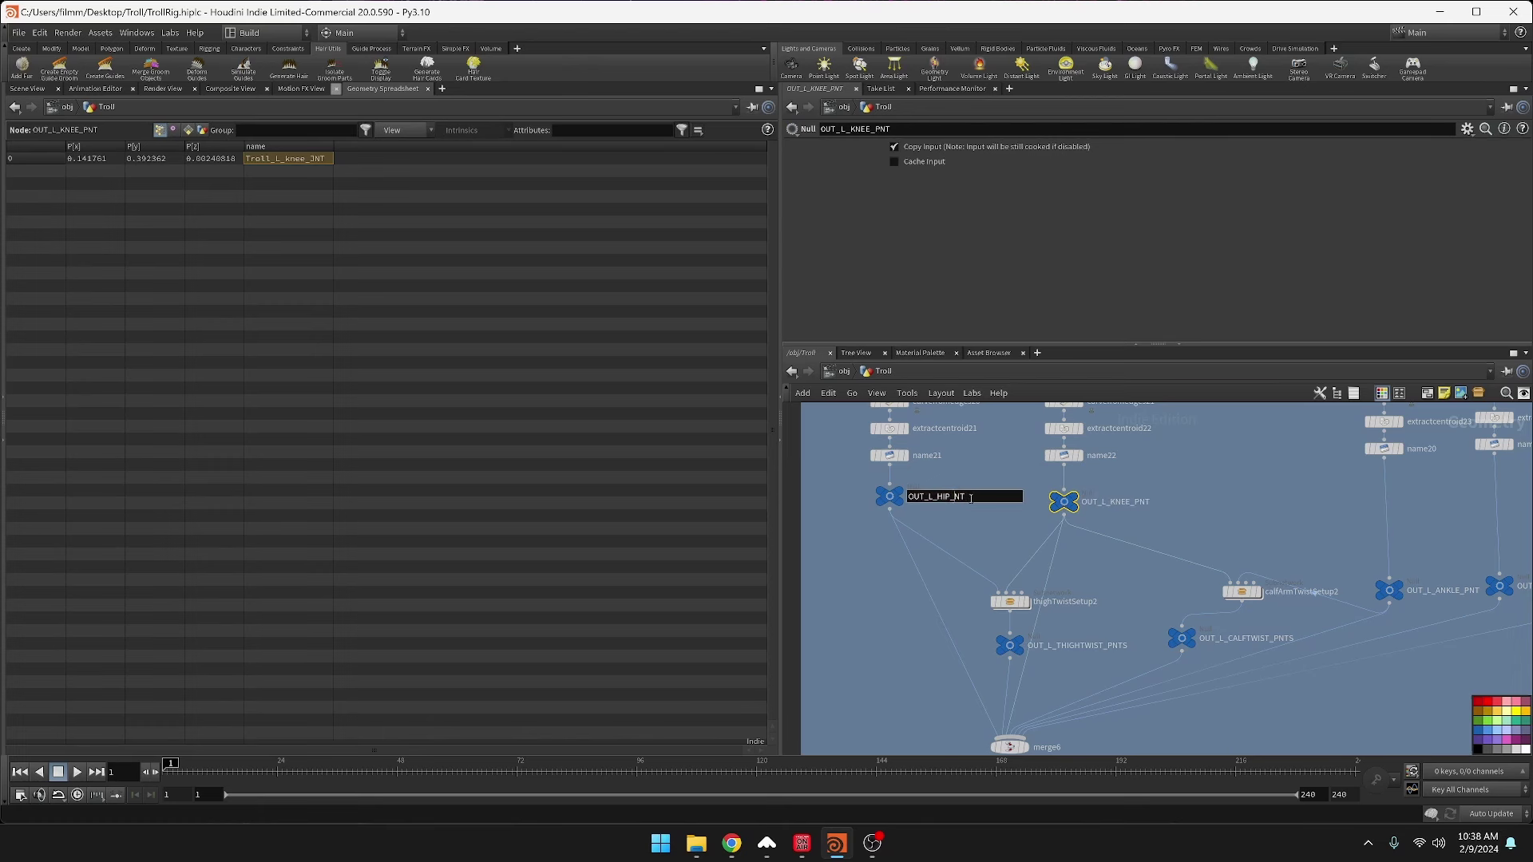
{"action": "key", "text": "Return"}
- Return to the new joint nodes and examine the left knee Object Merge source and the parameters of its Name node
{"action": "scroll", "coordinate": [969, 495], "scroll_direction": "up", "scroll_amount": 2}
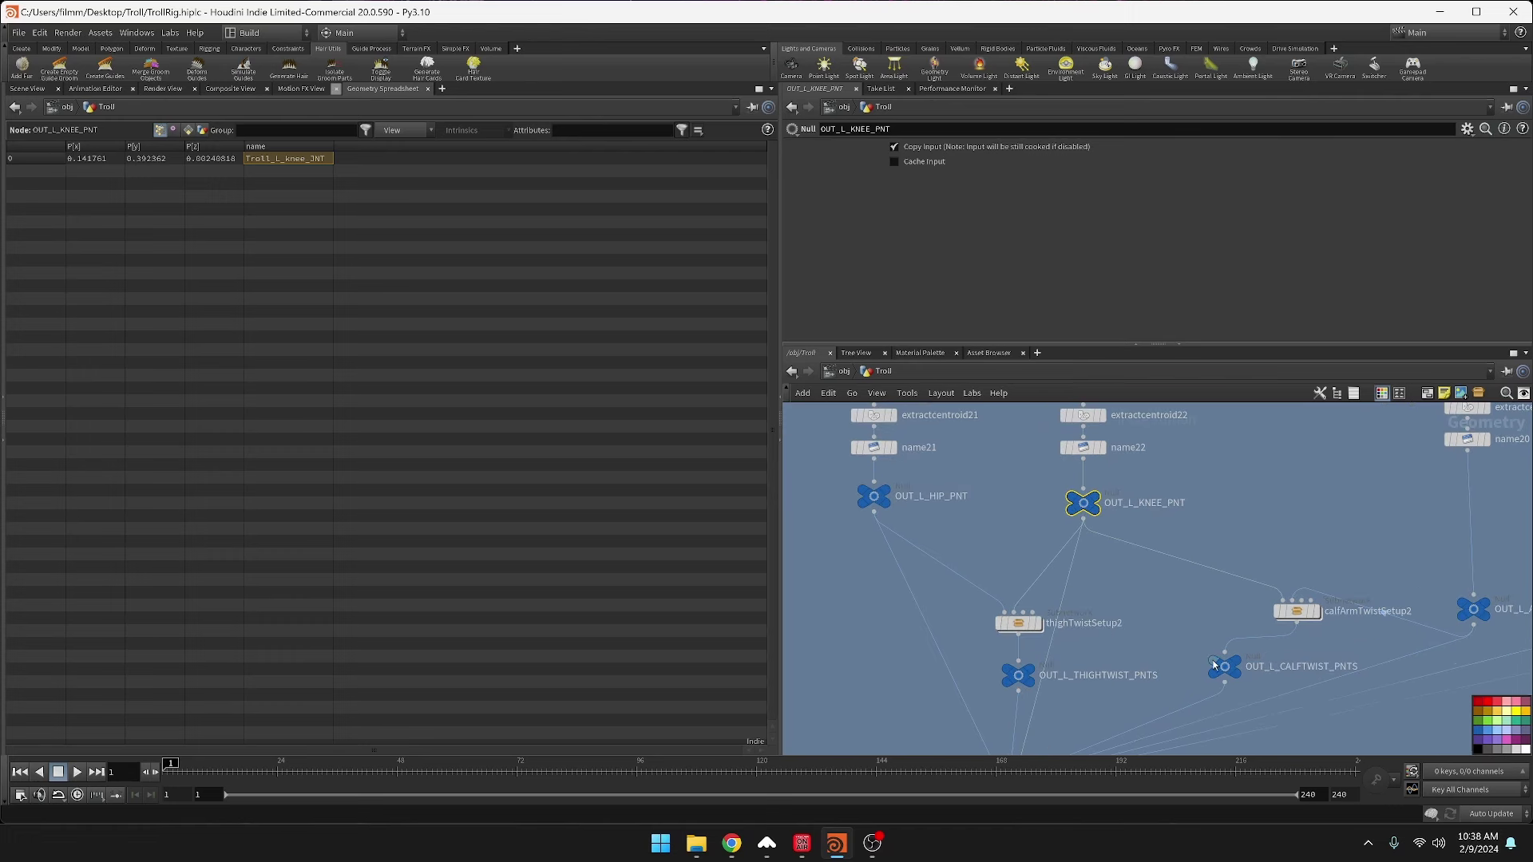
{"action": "middle_click_drag", "start_coordinate": [1212, 666], "coordinate": [1017, 535]}
{"action": "scroll", "coordinate": [1017, 535], "scroll_direction": "down", "scroll_amount": 5}
{"action": "middle_click_drag", "start_coordinate": [1117, 655], "coordinate": [1109, 386]}
{"action": "scroll", "coordinate": [1163, 630], "scroll_direction": "up", "scroll_amount": 6}
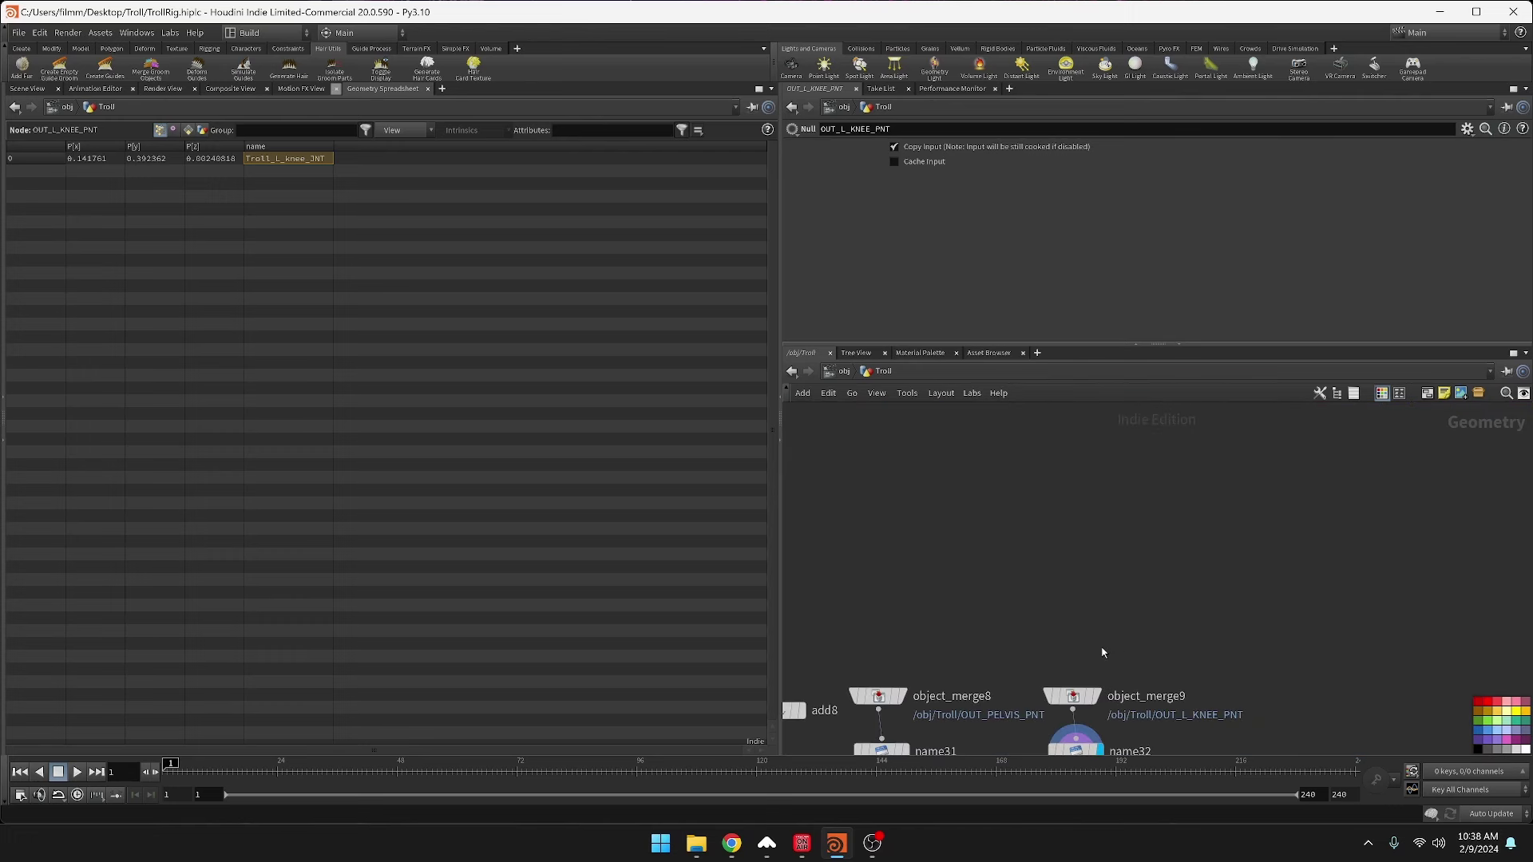
{"action": "left_click", "coordinate": [1080, 749]}
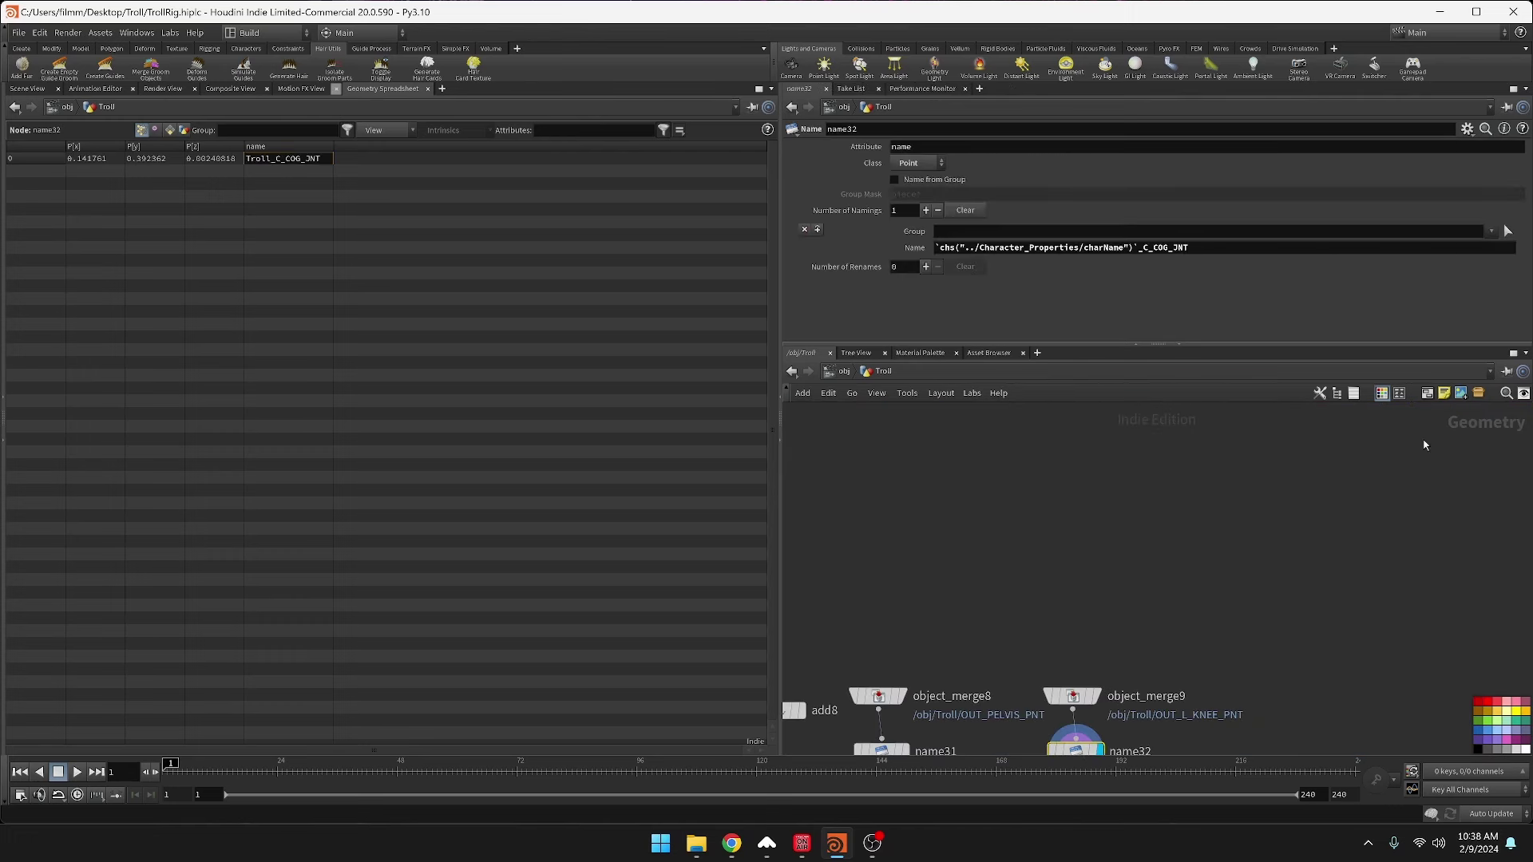
{"action": "left_click", "coordinate": [1072, 697]}
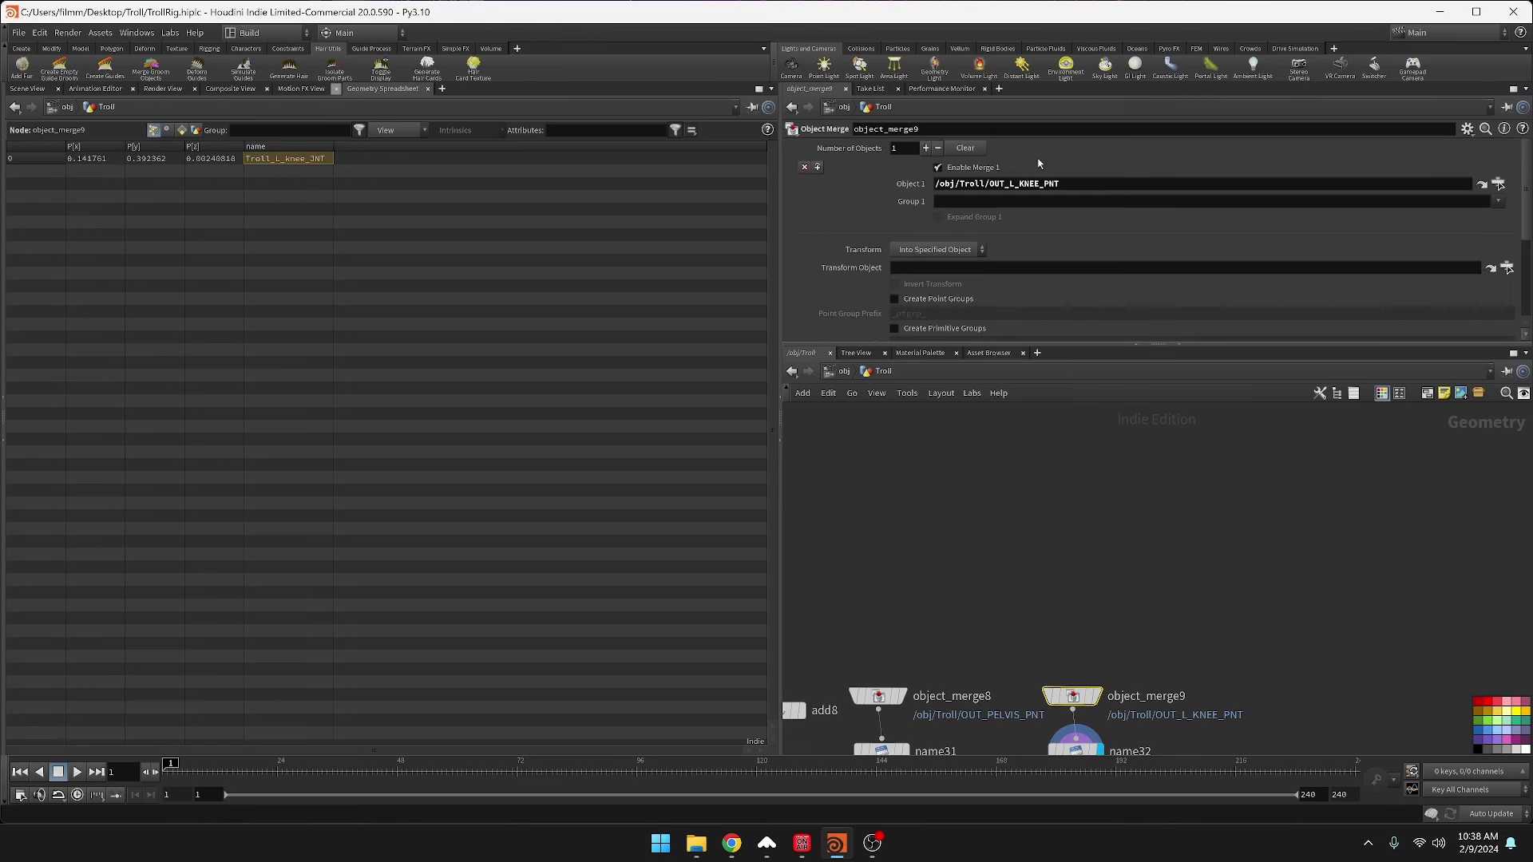
{"action": "middle_click_drag", "start_coordinate": [1222, 736], "coordinate": [1249, 592]}
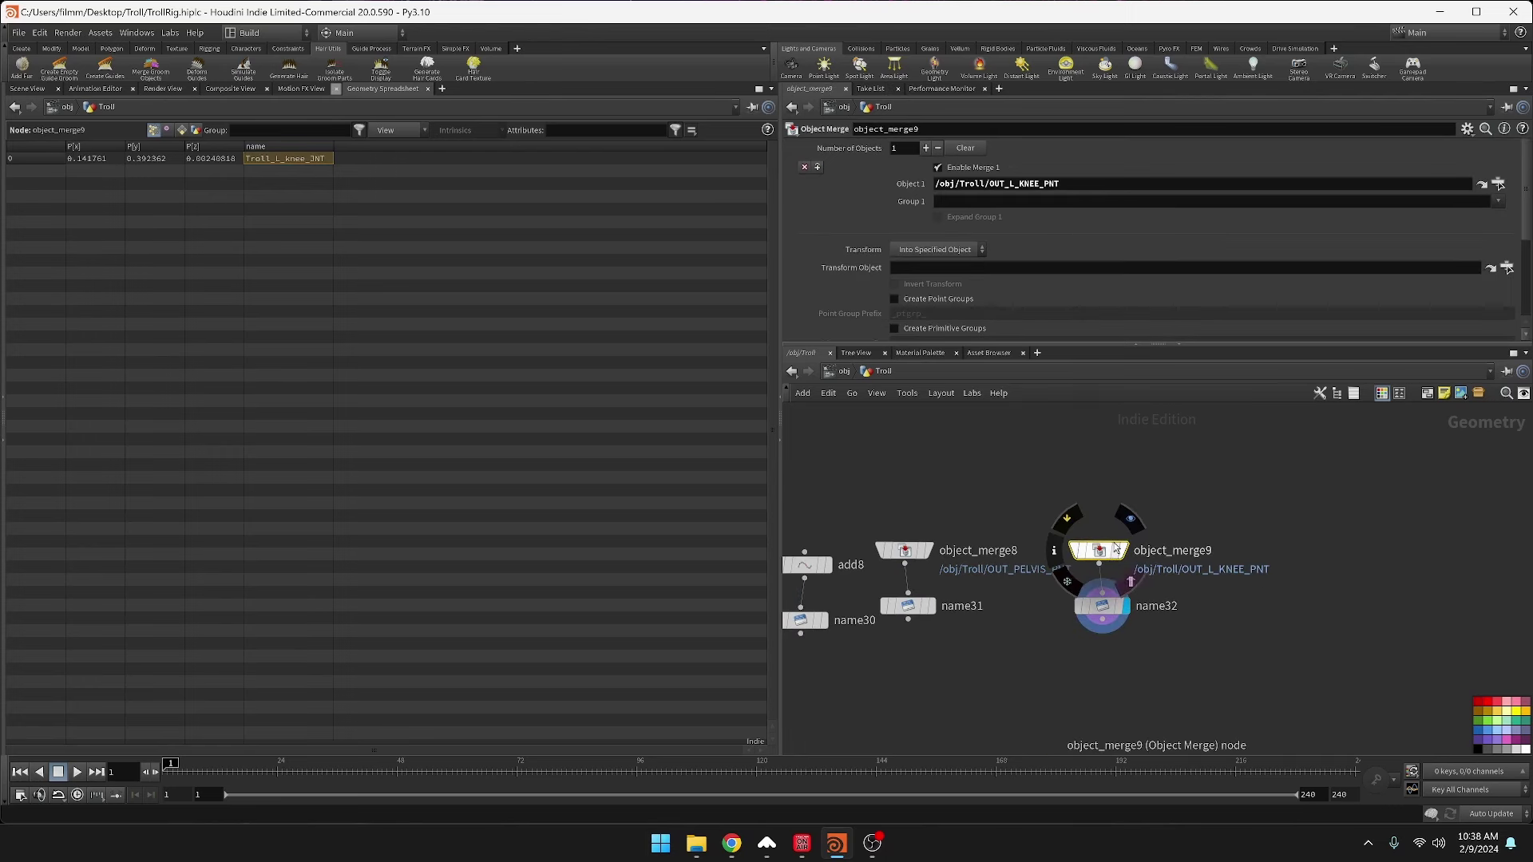
- Change C_COG to L_Knee in the name expression of the left knee branch's Name node
{"action": "left_click", "coordinate": [1089, 611]}
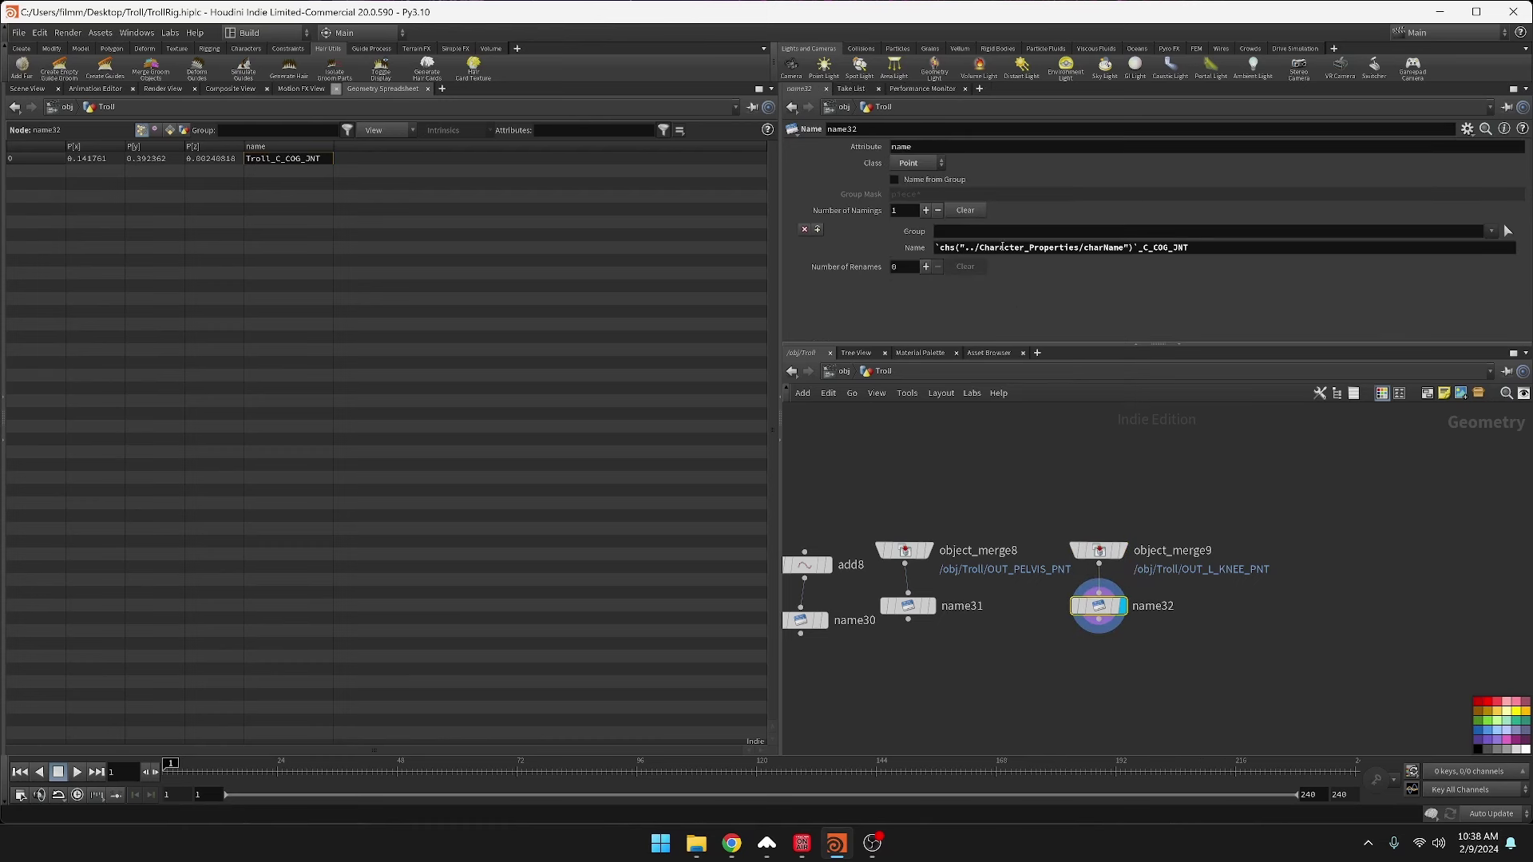
{"action": "left_click", "coordinate": [1149, 250]}
{"action": "key", "text": "BackSpace"}
{"action": "type", "text": "L"}
{"action": "key", "text": "Delete"}
{"action": "key", "text": "Delete"}
{"action": "key", "text": "Delete"}
{"action": "key", "text": "Delete"}
{"action": "type", "text": "_Knee"}
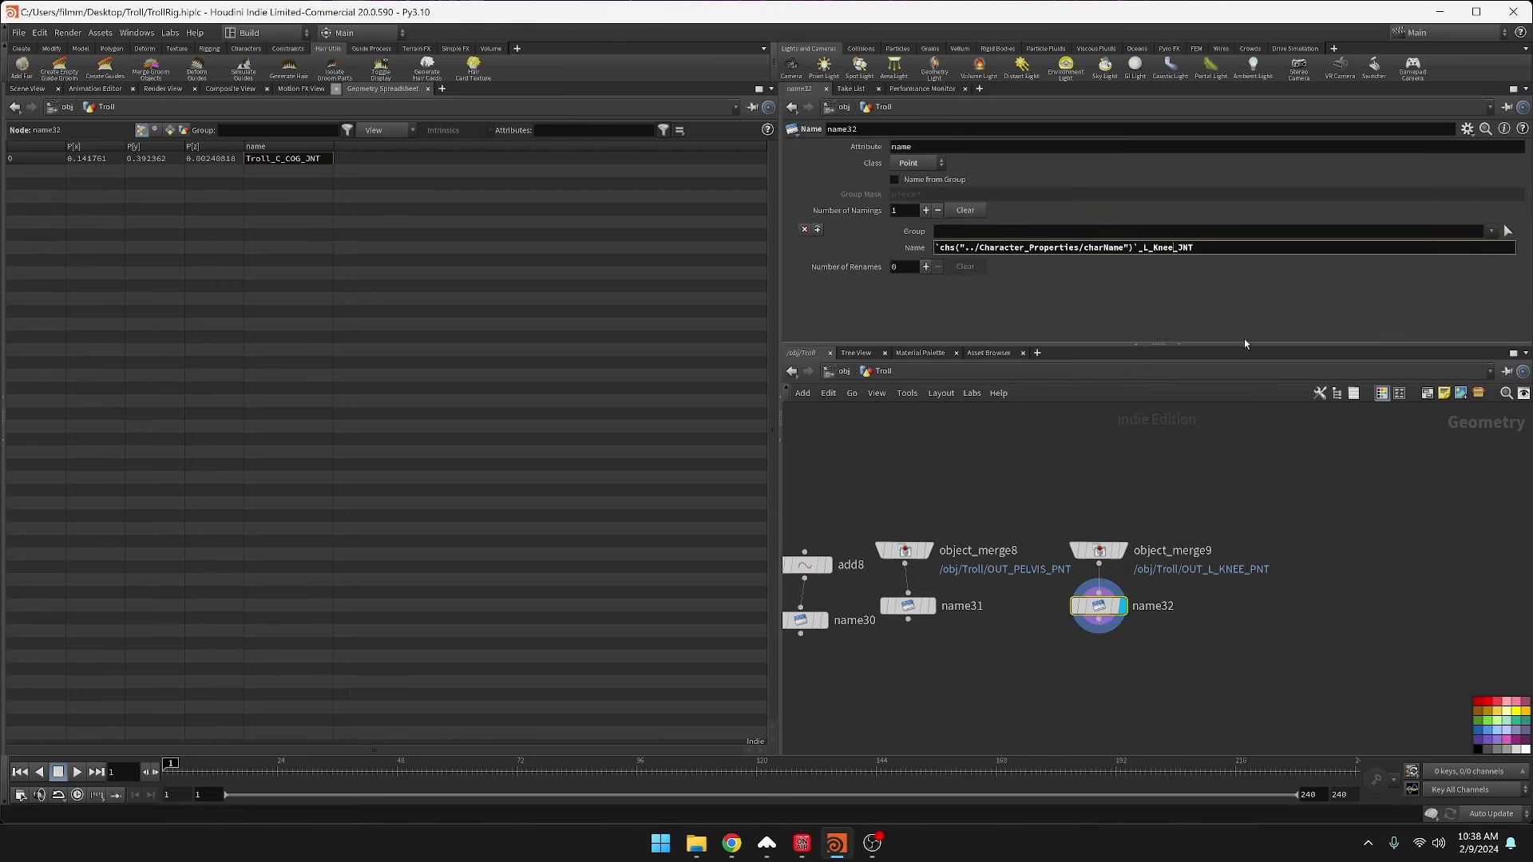
- Replace Knee with kneePoleVector in that Name node's expression so it ends in _L_kneePoleVector_JNT
{"action": "key", "text": "BackSpace"}
{"action": "key", "text": "BackSpace"}
{"action": "key", "text": "BackSpace"}
{"action": "key", "text": "BackSpace"}
{"action": "type", "text": "kneePoleVector"}
{"action": "key", "text": "Return"}
- Duplicate the left knee Object Merge and Name node pair beside the original and select the copied Object Merge node
{"action": "left_click_drag", "start_coordinate": [1056, 520], "coordinate": [1127, 611]}
{"action": "left_click_drag", "start_coordinate": [1099, 551], "coordinate": [1237, 540], "text": "alt"}
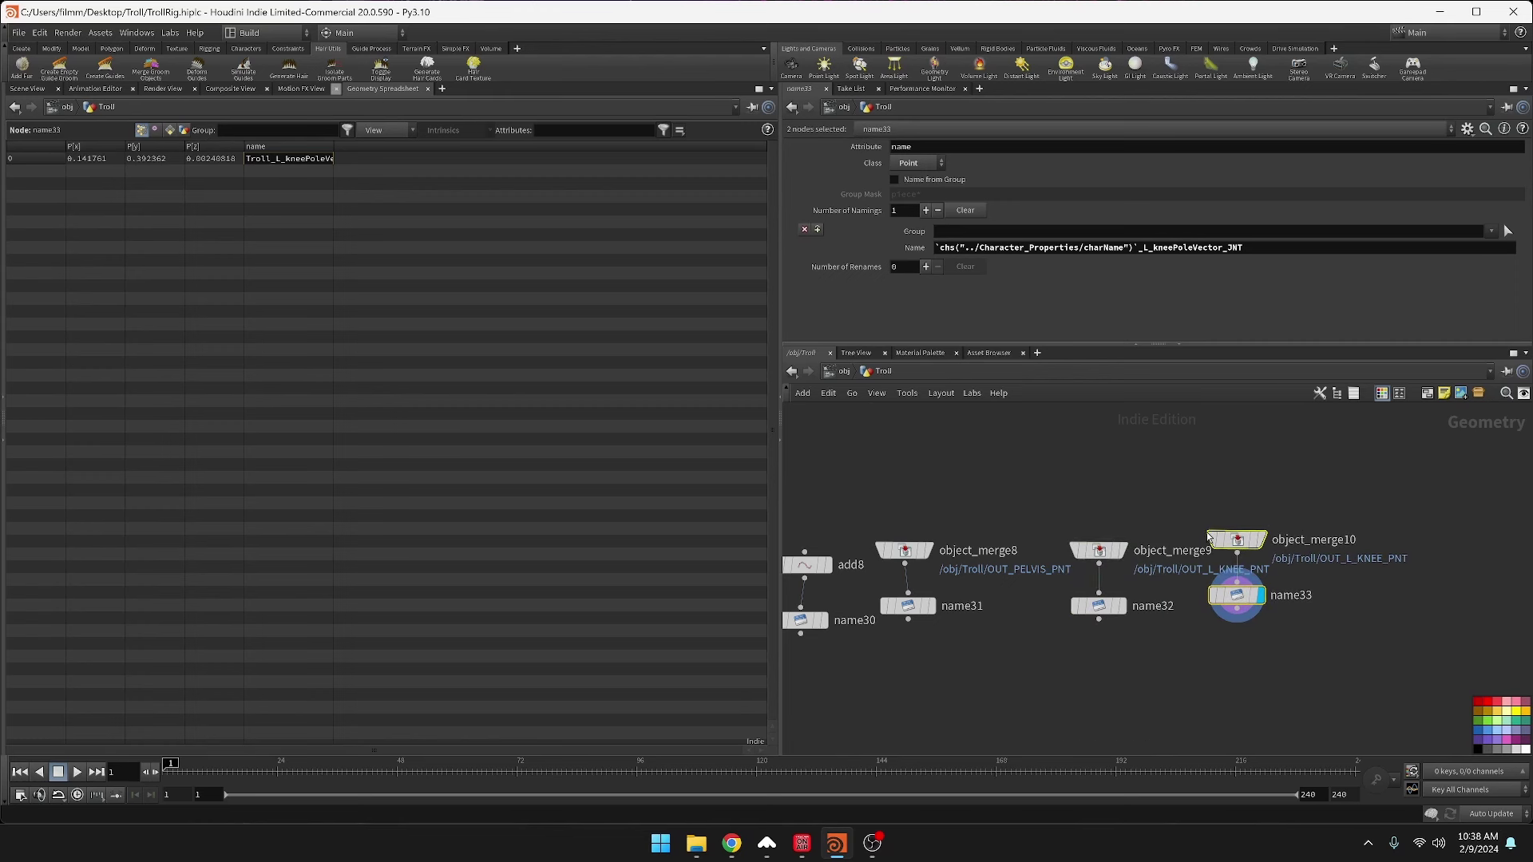
{"action": "left_click", "coordinate": [1237, 541]}
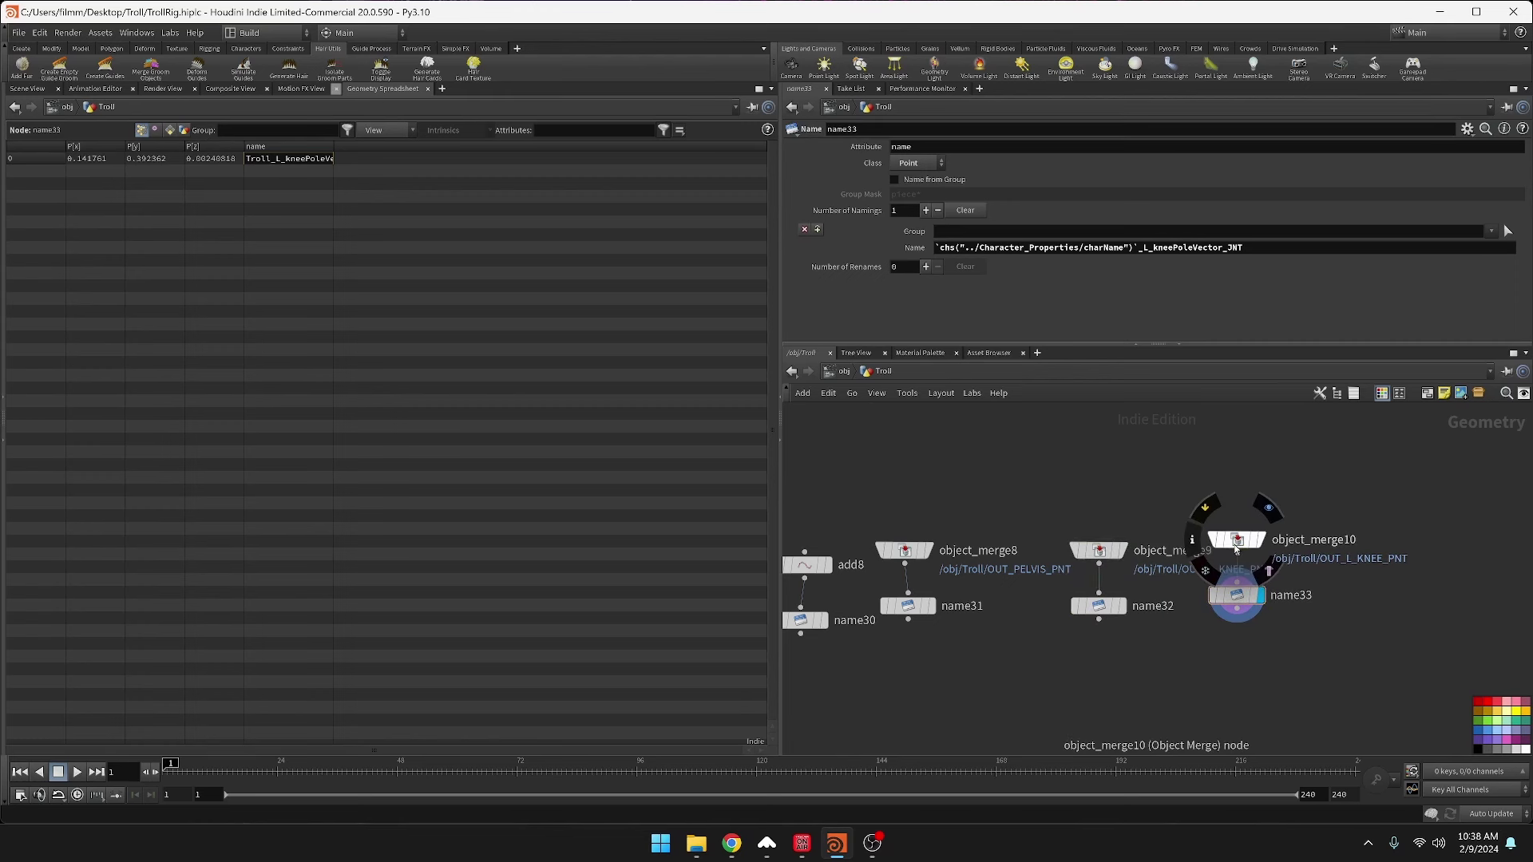
- Point the copied Object Merge node at the OUT_R_KNEE_PNT output
{"action": "left_click", "coordinate": [1015, 186]}
{"action": "key", "text": "BackSpace"}
{"action": "type", "text": "R_KNEE_PNT"}
{"action": "key", "text": "Return"}
- Change L to R in the copied Name node's expression so it ends in _R_kneePoleVector_JNT
{"action": "left_click", "coordinate": [1236, 594]}
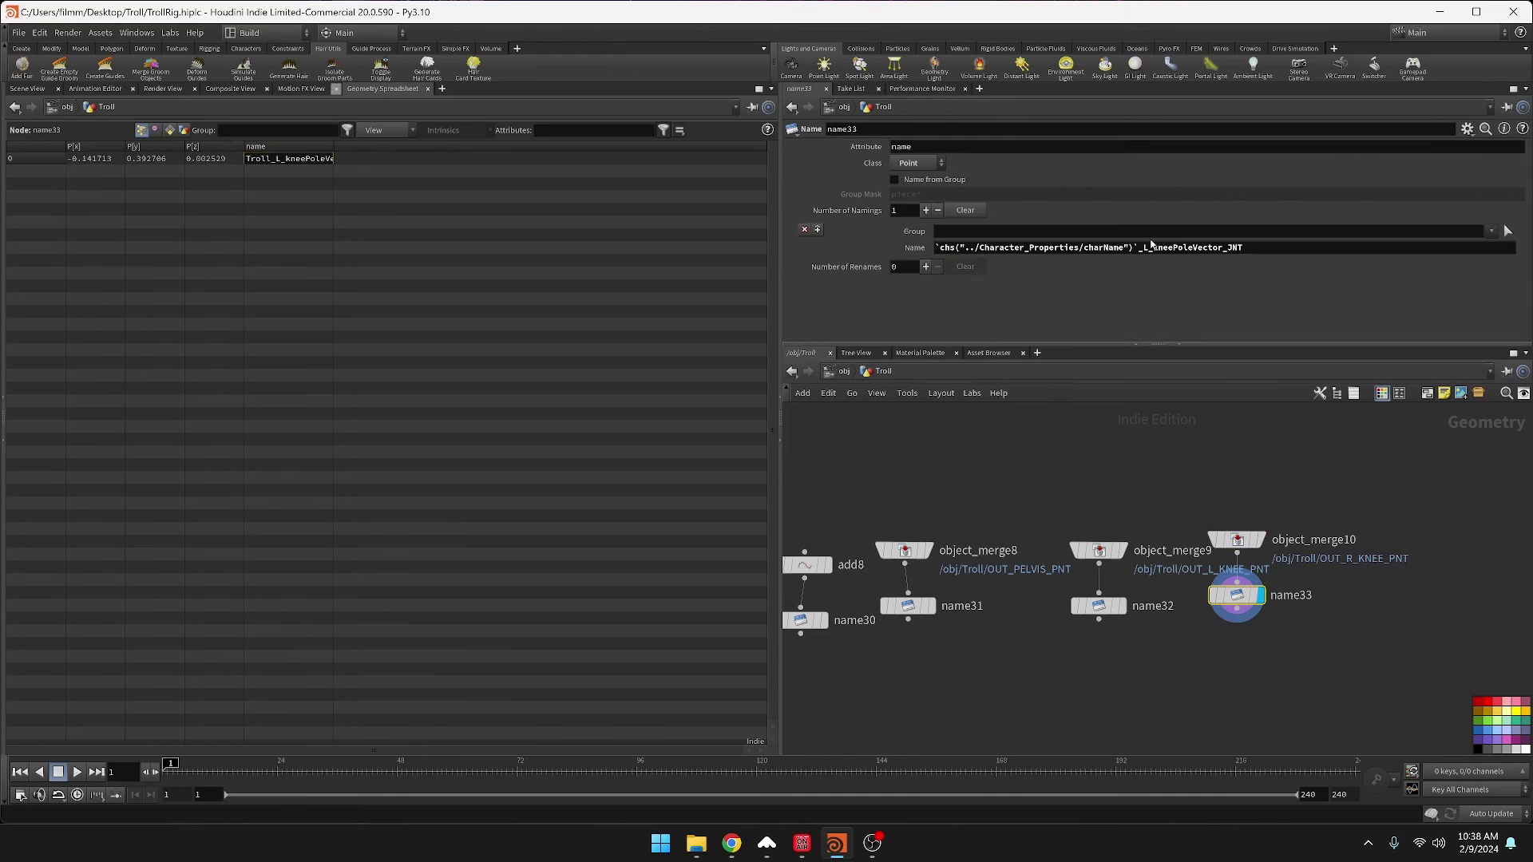
{"action": "left_click", "coordinate": [1145, 248]}
{"action": "key", "text": "Delete"}
{"action": "type", "text": "R"}
{"action": "key", "text": "Return"}
- Return to the 3D view, add a Merge node below the joint points and wire the root and pelvis Name nodes into it
{"action": "left_click", "coordinate": [28, 89]}
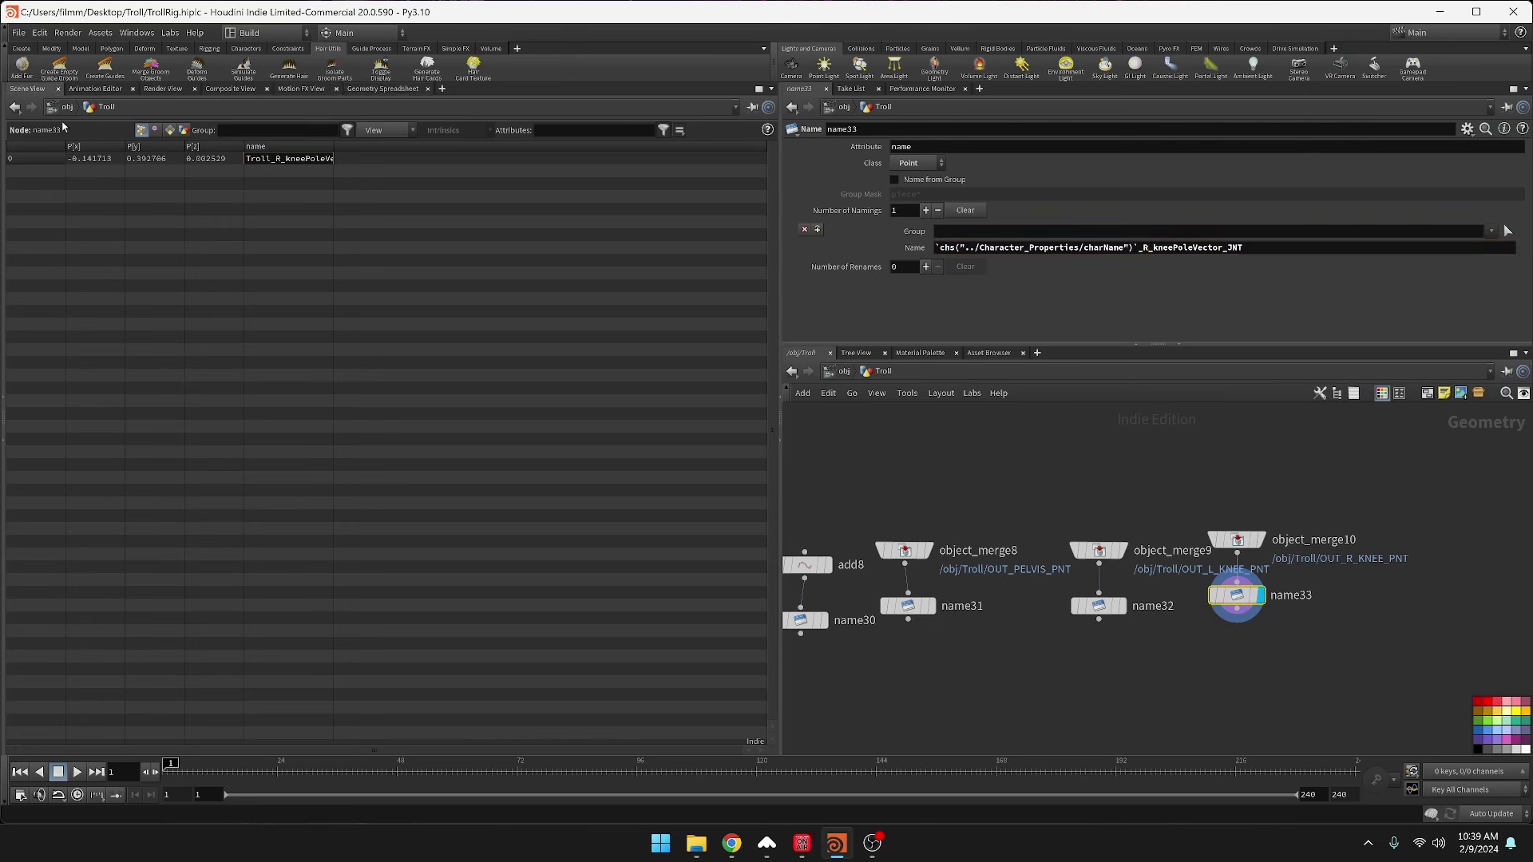
{"action": "middle_click_drag", "start_coordinate": [1067, 716], "coordinate": [1156, 655]}
{"action": "key", "text": "Tab"}
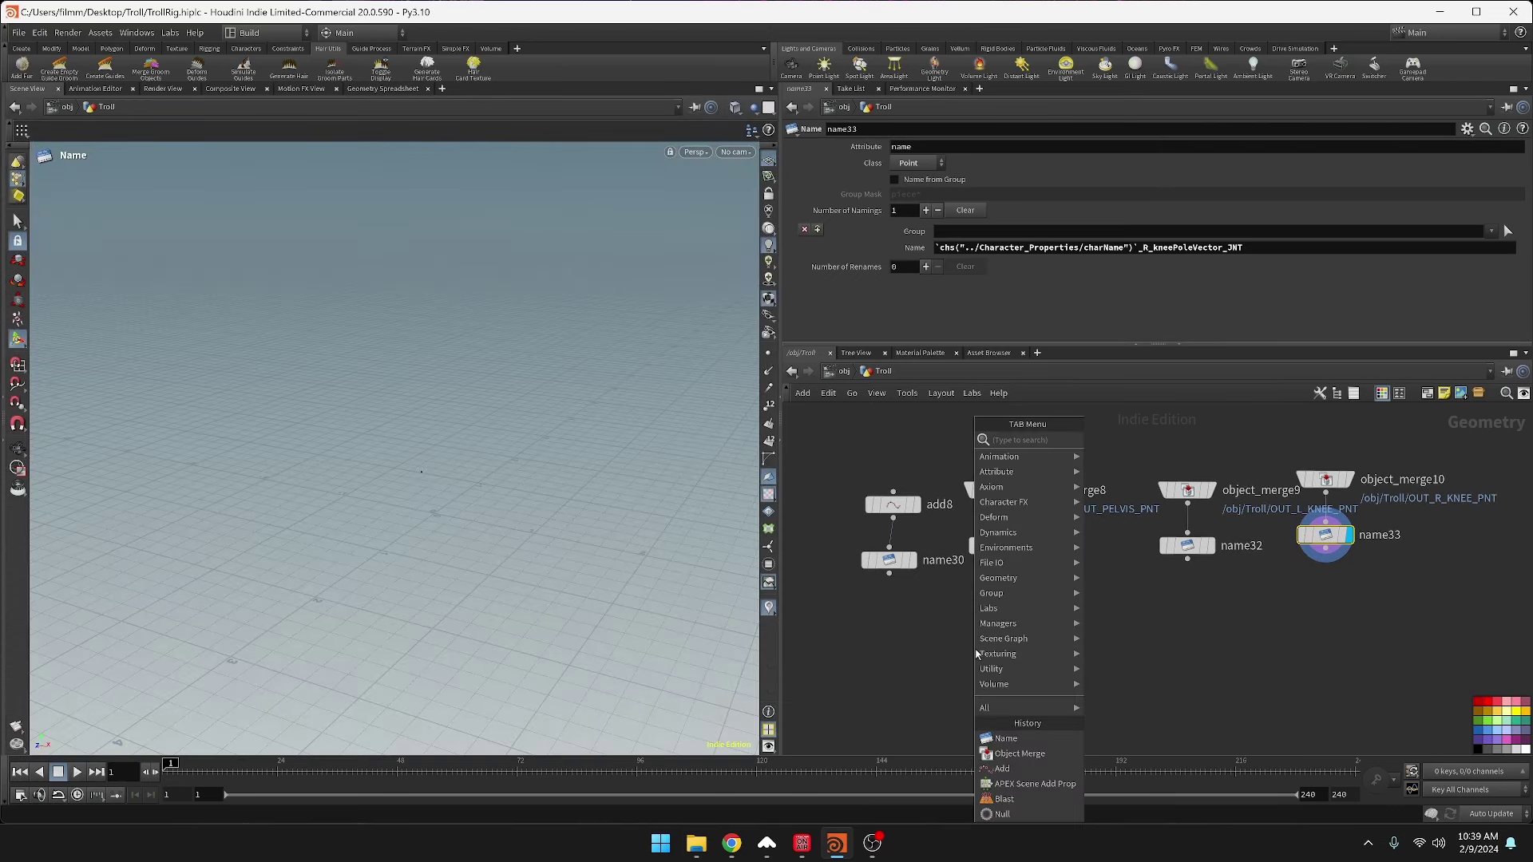
{"action": "type", "text": "m"}
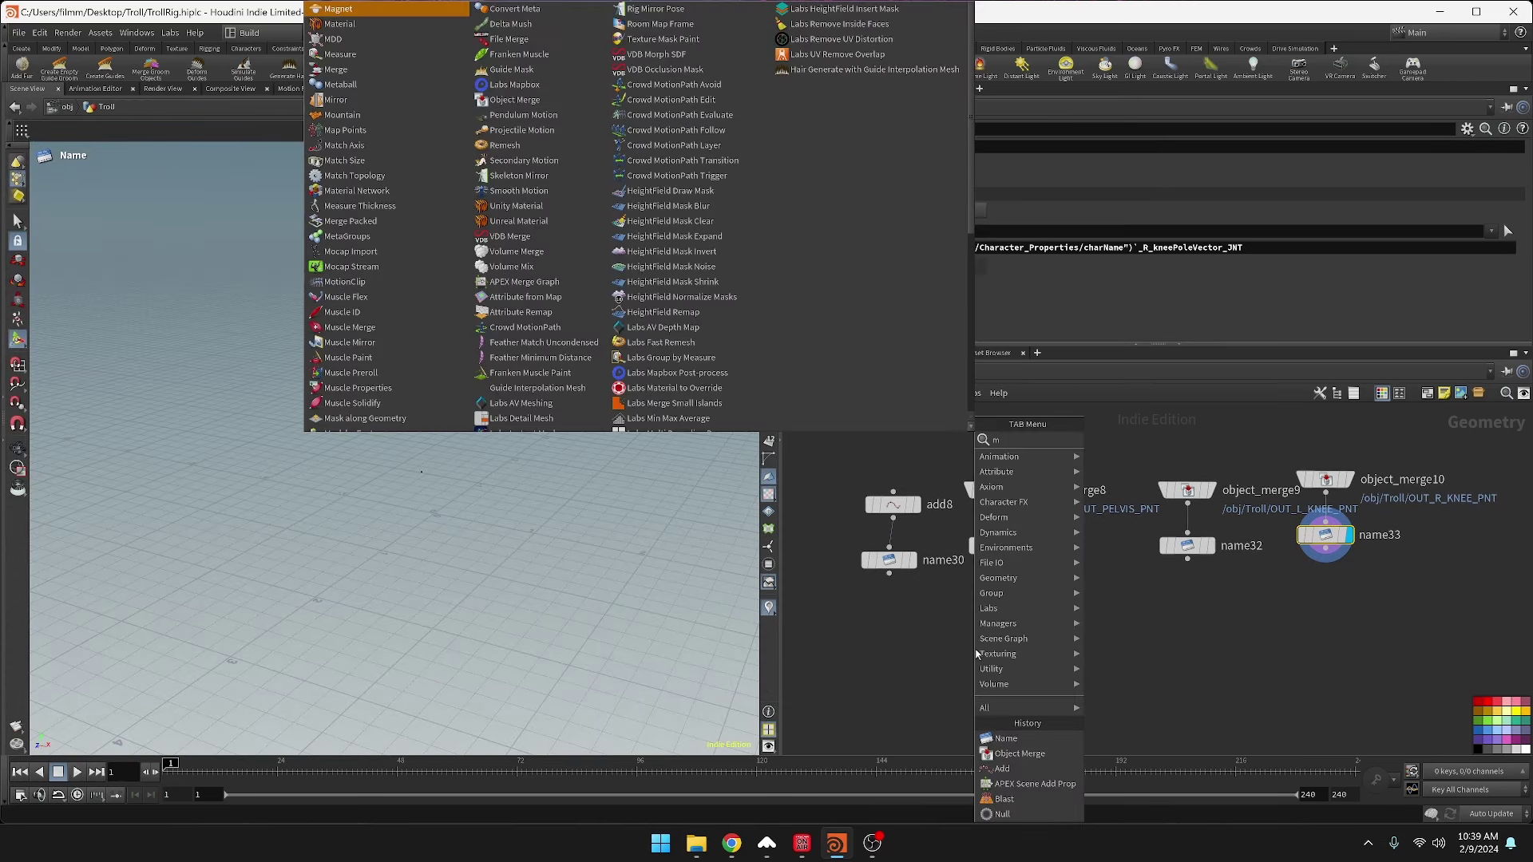
{"action": "type", "text": "erge"}
{"action": "key", "text": "Return"}
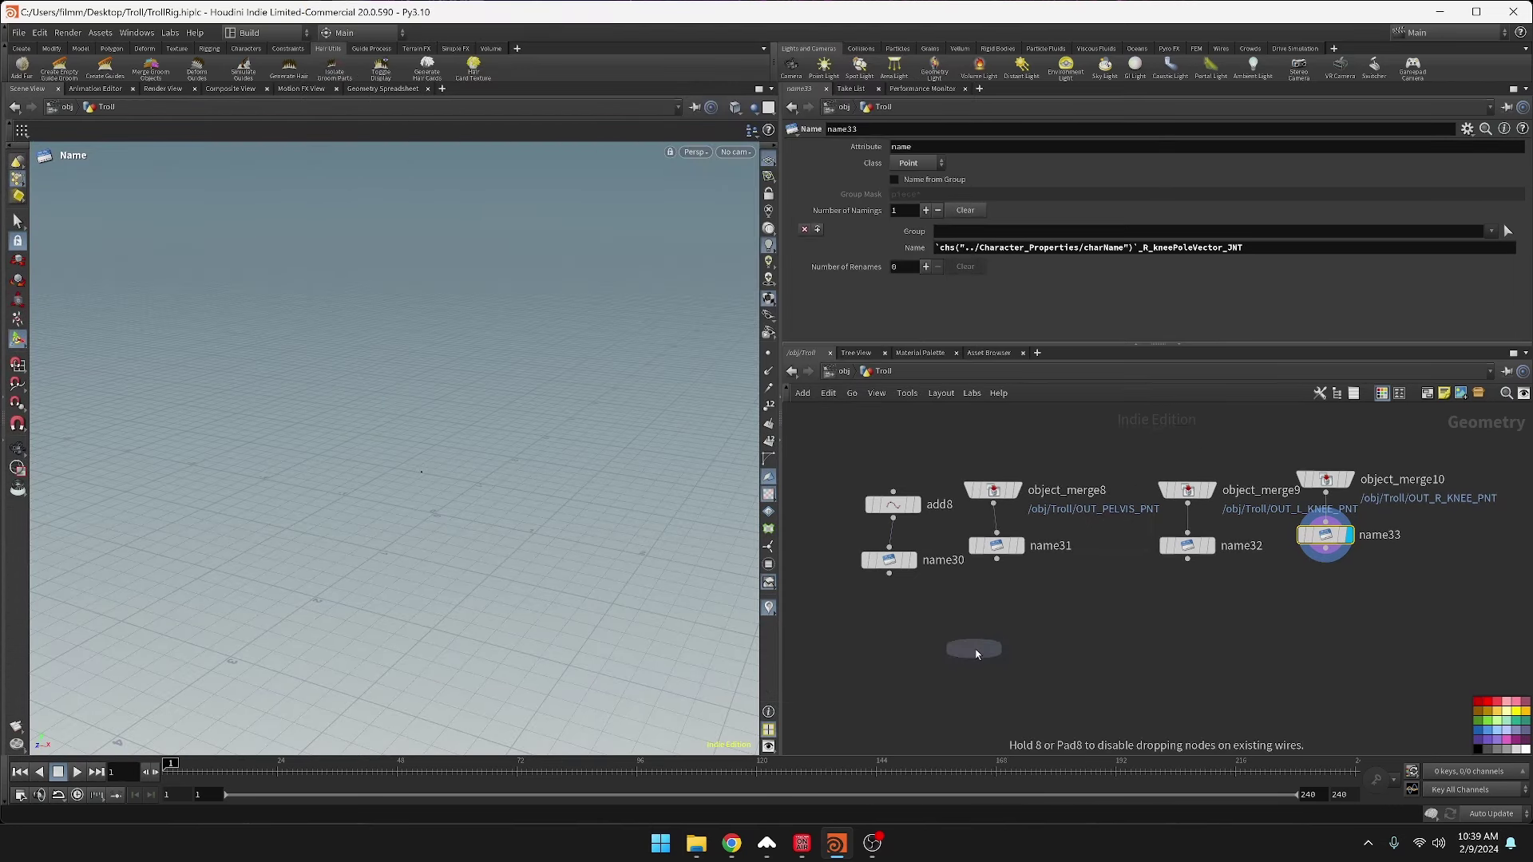
{"action": "left_click", "coordinate": [968, 653]}
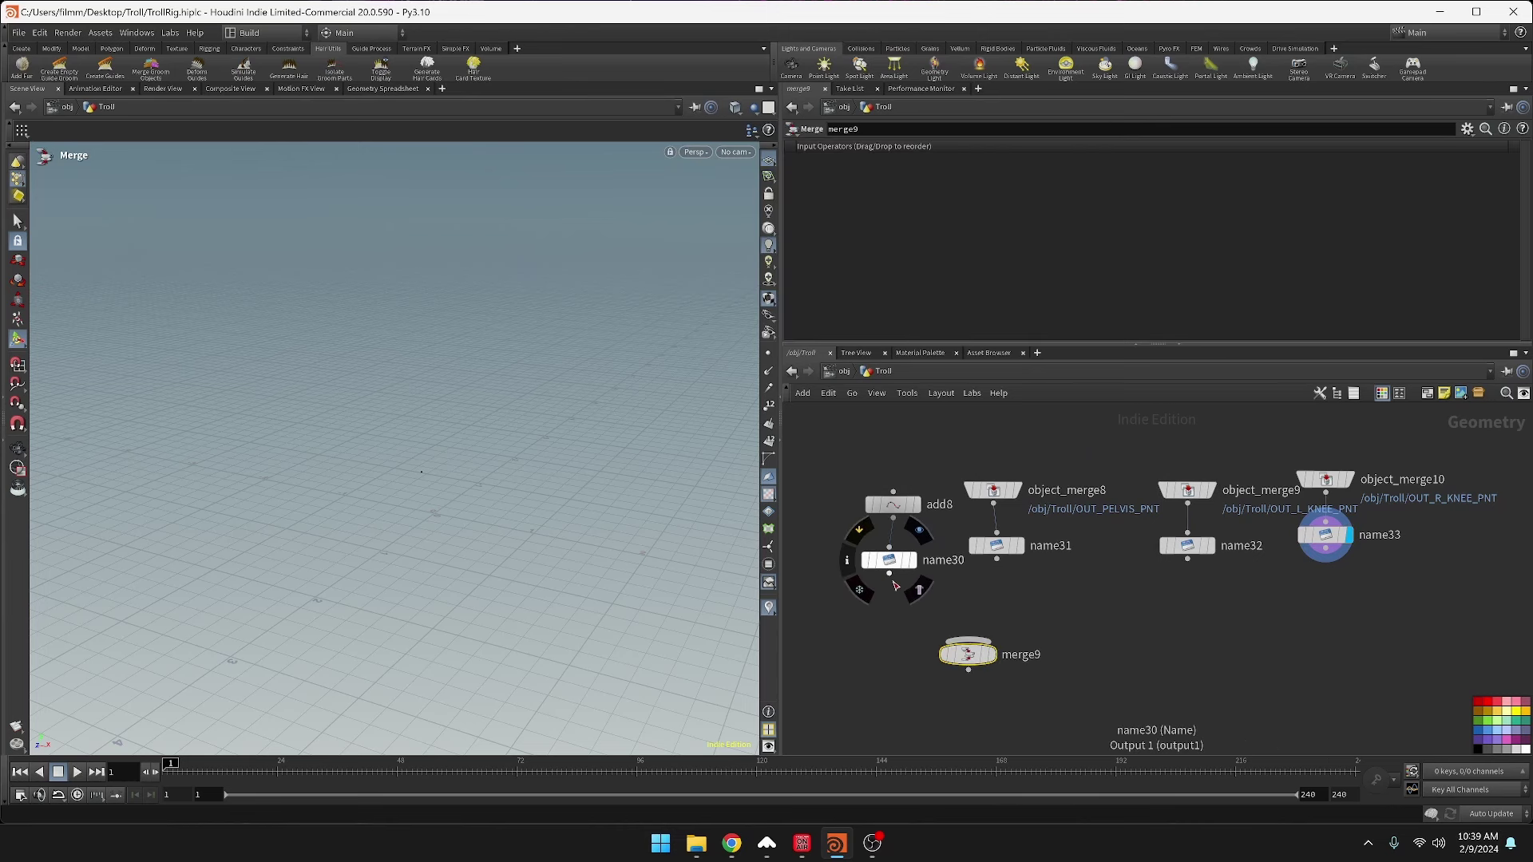
{"action": "left_click_drag", "start_coordinate": [890, 575], "coordinate": [967, 640]}
{"action": "left_click_drag", "start_coordinate": [996, 563], "coordinate": [952, 612]}
- Duplicate the root and pelvis Merge node twice and spread the copies below the two knee branches
{"action": "left_click_drag", "start_coordinate": [888, 572], "coordinate": [1110, 602]}
{"action": "left_click", "coordinate": [1022, 703]}
{"action": "left_click_drag", "start_coordinate": [958, 619], "coordinate": [1320, 674], "text": "alt"}
{"action": "left_click_drag", "start_coordinate": [1117, 702], "coordinate": [1044, 715]}
- Cut the pelvis wires to both Merge copies, then wire the left knee Name node into one and the right knee Name node into the other
{"action": "key", "text": "y"}
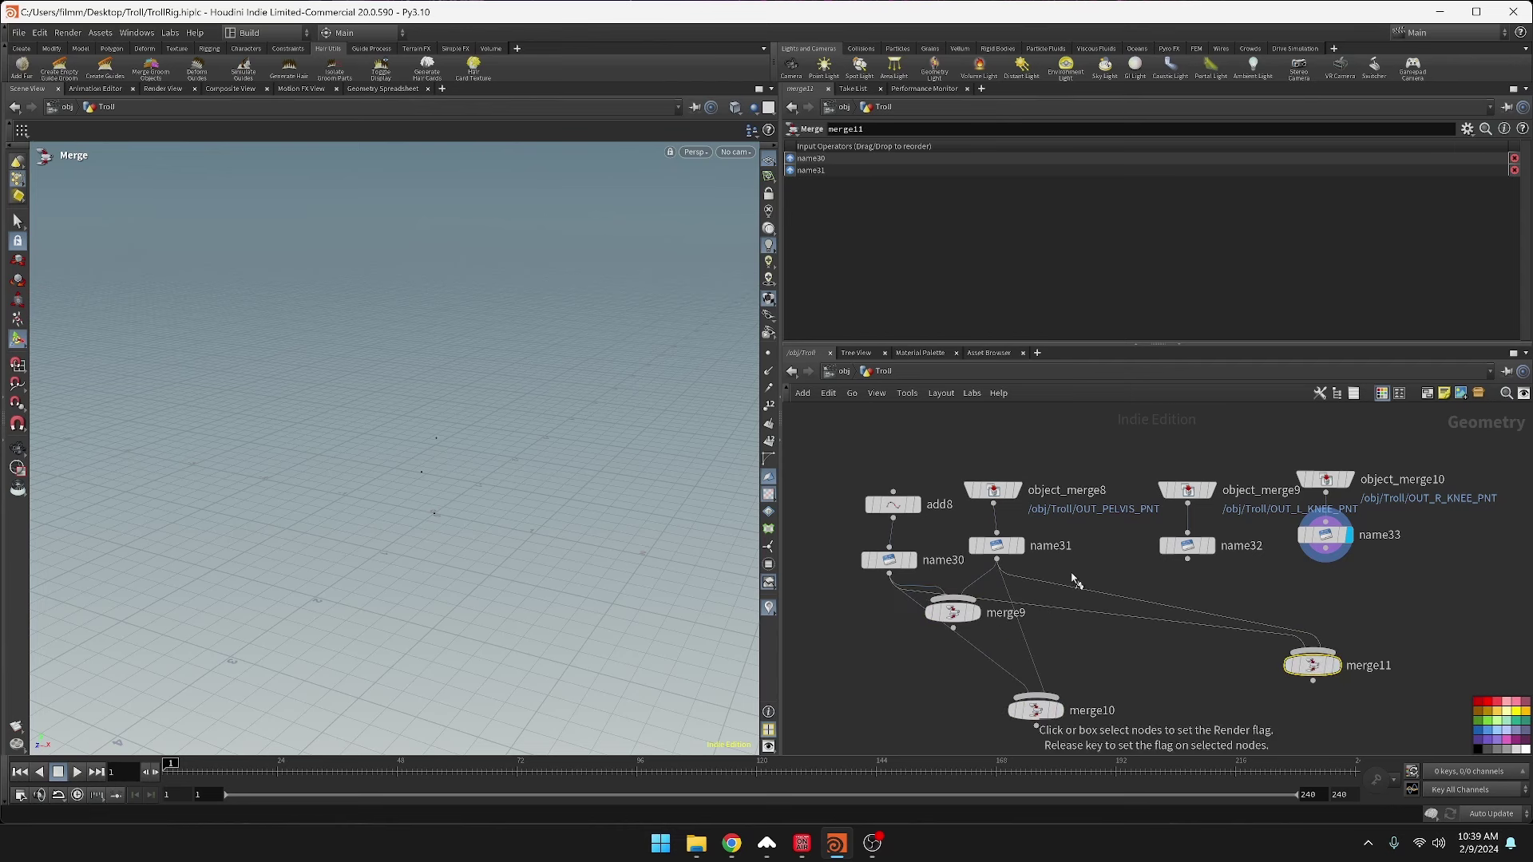
{"action": "mouse_move", "coordinate": [1068, 573]}
{"action": "left_mouse_down"}
{"action": "mouse_move", "coordinate": [1074, 590]}
{"action": "mouse_move", "coordinate": [1025, 636]}
{"action": "left_mouse_up"}
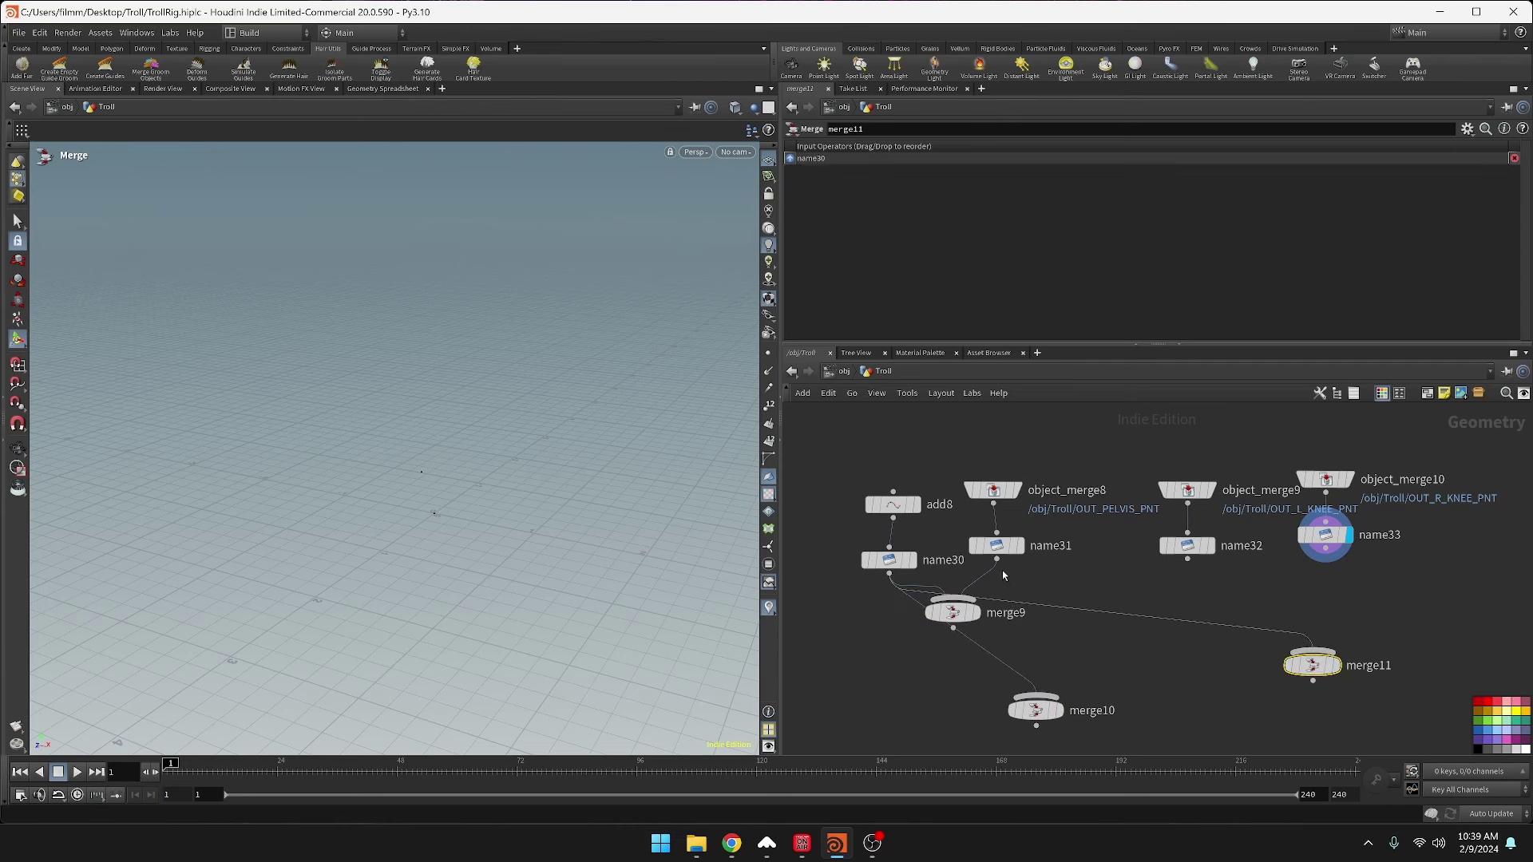
{"action": "left_click_drag", "start_coordinate": [1188, 559], "coordinate": [1072, 706]}
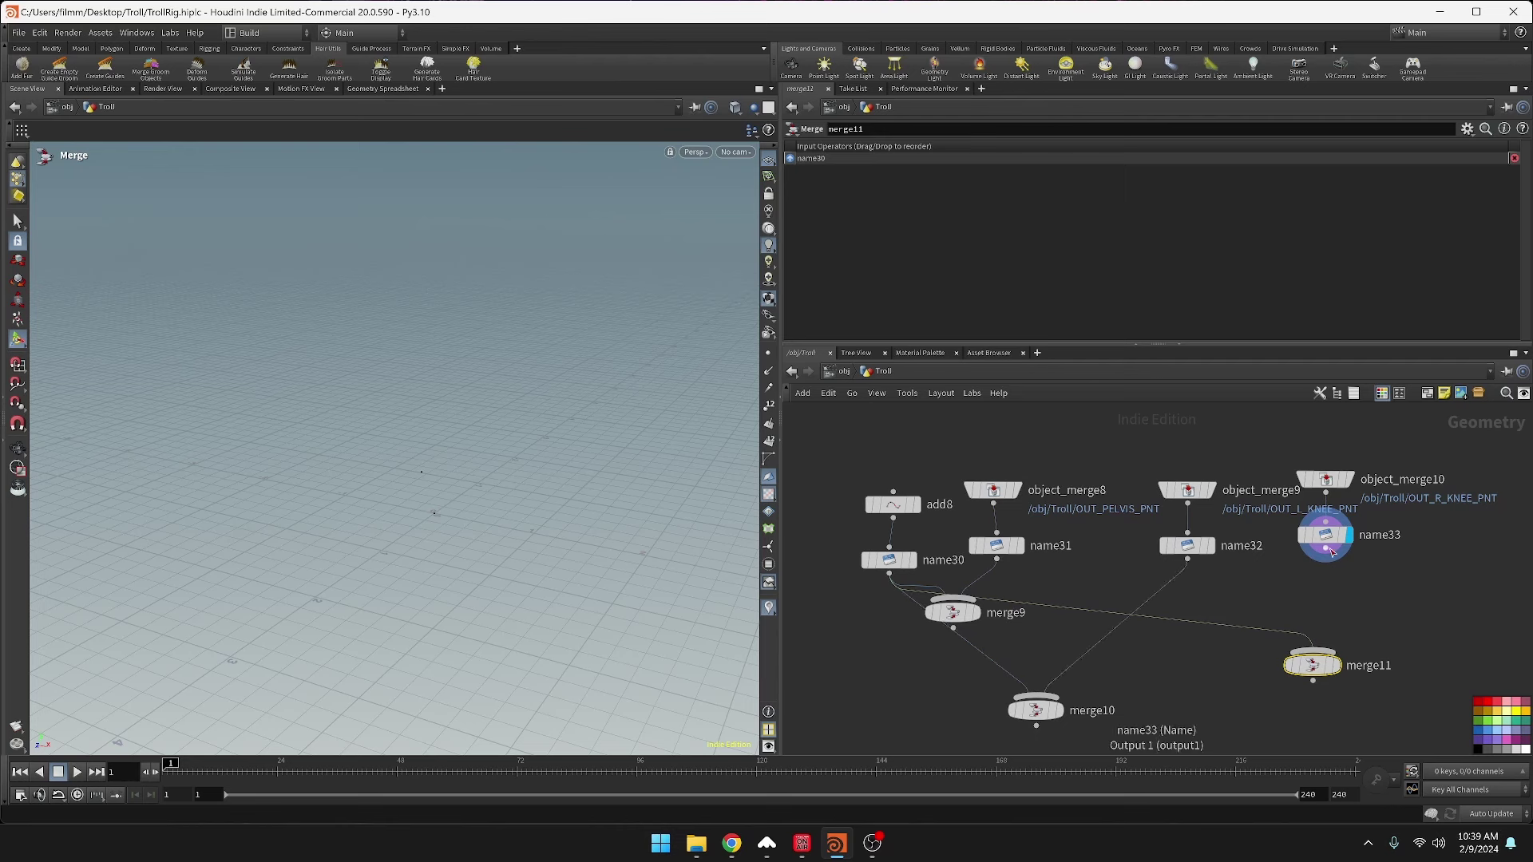
{"action": "left_click_drag", "start_coordinate": [1322, 562], "coordinate": [1339, 679]}
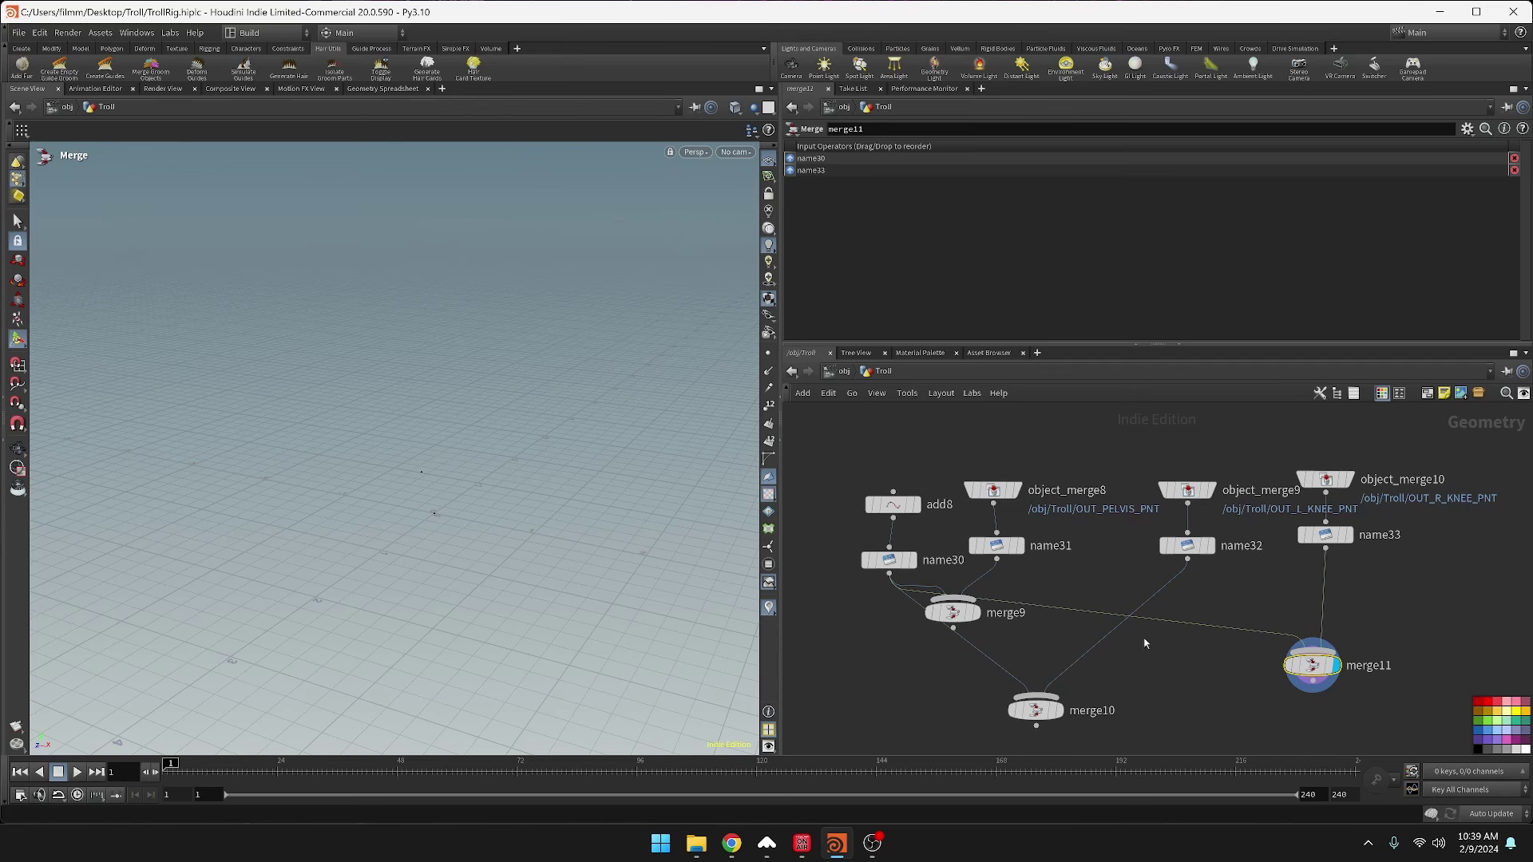
- Rearrange the root-pelvis and left knee Merge nodes and add another Merge node beneath all three
{"action": "left_click_drag", "start_coordinate": [1041, 716], "coordinate": [969, 732]}
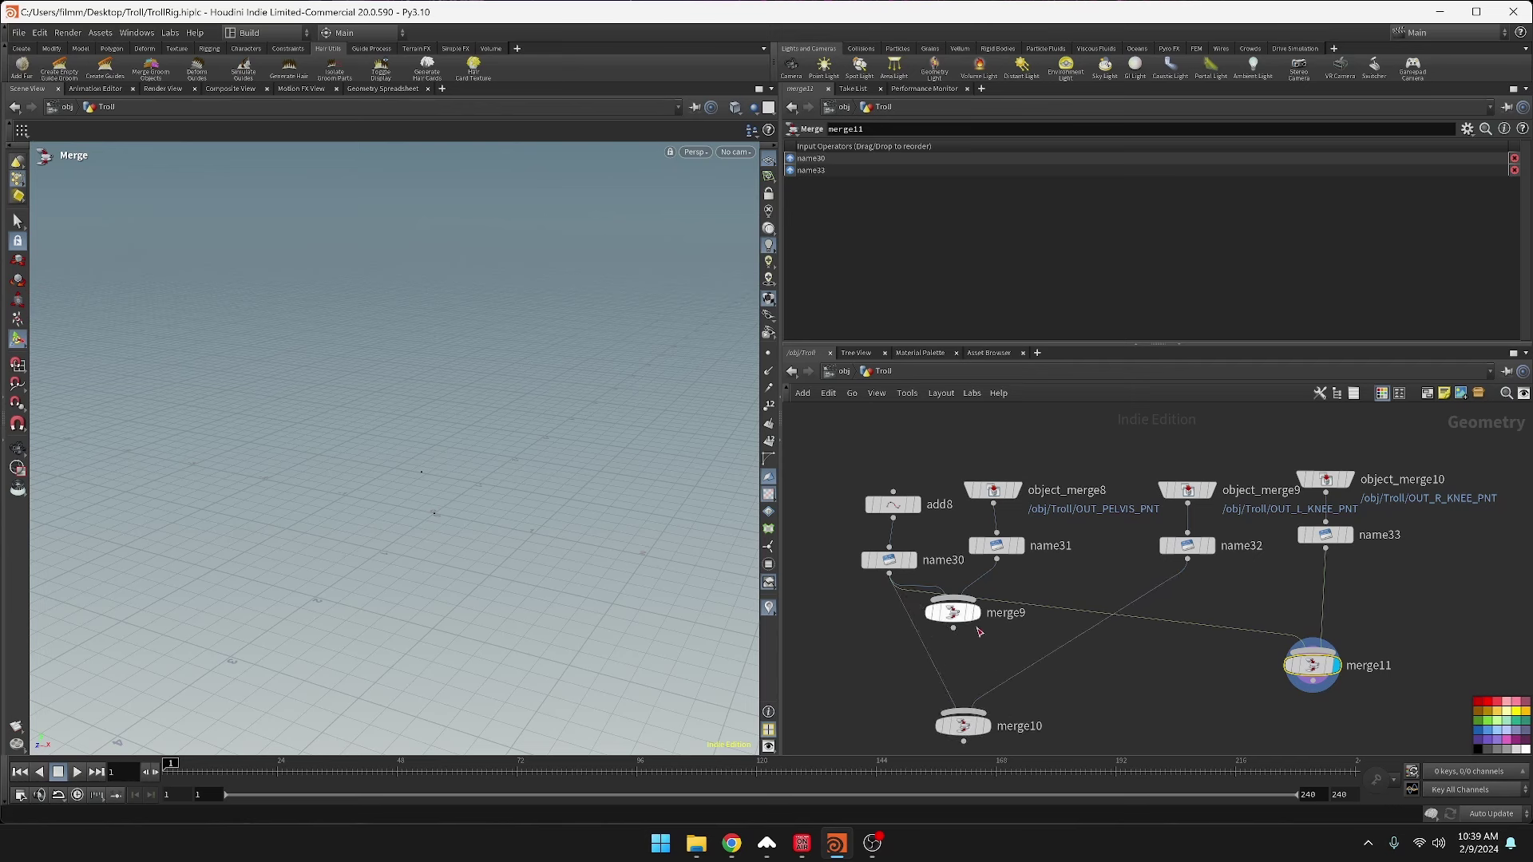
{"action": "middle_click_drag", "start_coordinate": [1192, 679], "coordinate": [1194, 637]}
{"action": "left_click_drag", "start_coordinate": [958, 570], "coordinate": [989, 606]}
{"action": "left_click_drag", "start_coordinate": [1050, 669], "coordinate": [1175, 748]}
{"action": "key", "text": "Tab"}
{"action": "type", "text": "merge"}
{"action": "key", "text": "Return"}
{"action": "left_click", "coordinate": [1191, 723]}
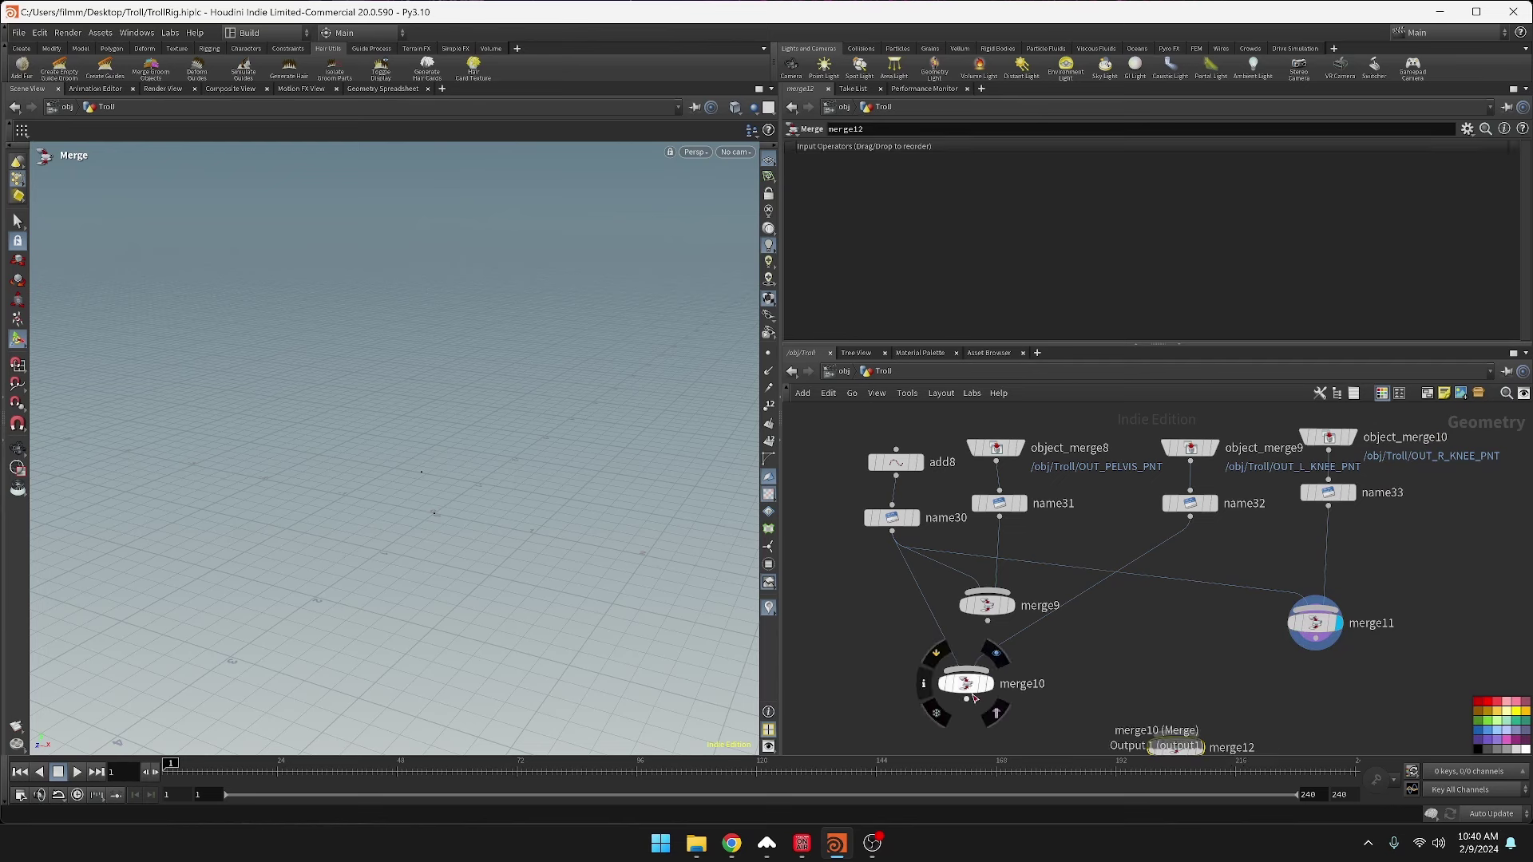
- Wire the pelvis, left knee and right knee Merge nodes in that order into the final Merge node and display it
{"action": "left_click_drag", "start_coordinate": [966, 700], "coordinate": [1176, 733]}
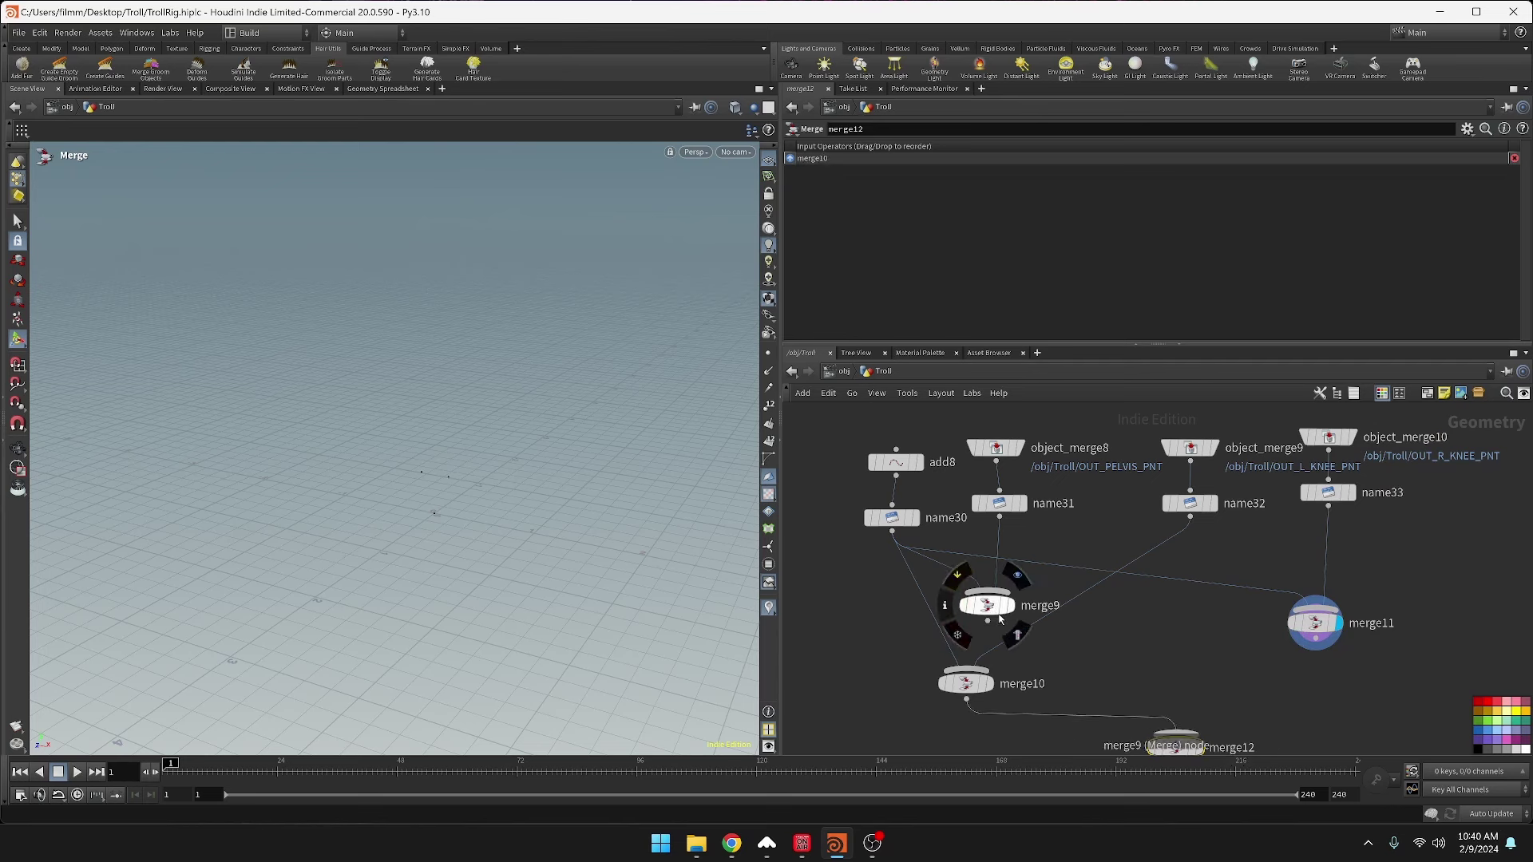
{"action": "key", "text": "ctrl+z"}
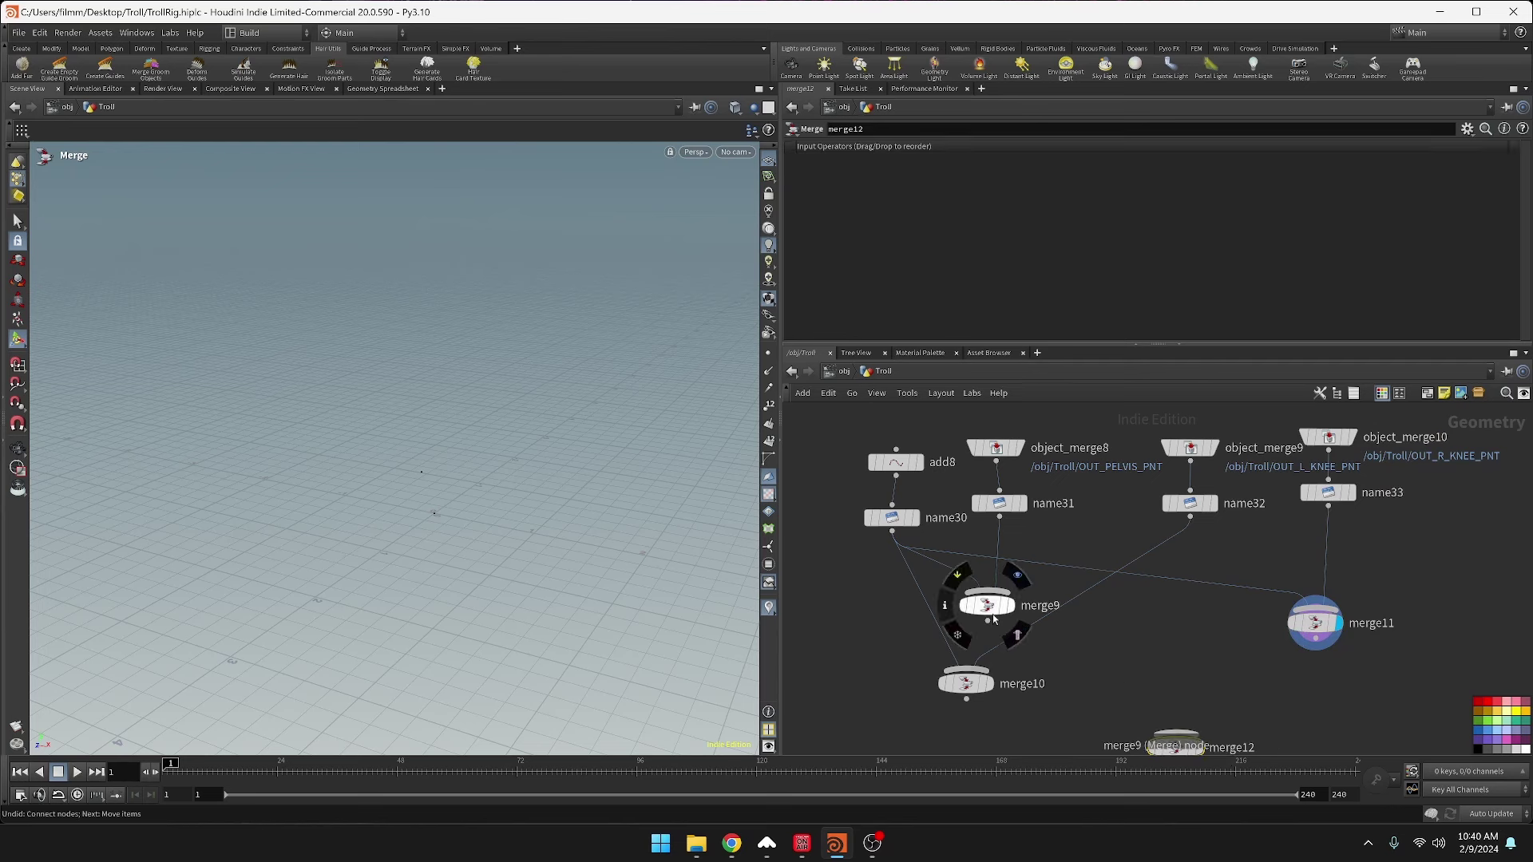
{"action": "left_click_drag", "start_coordinate": [988, 621], "coordinate": [1176, 733]}
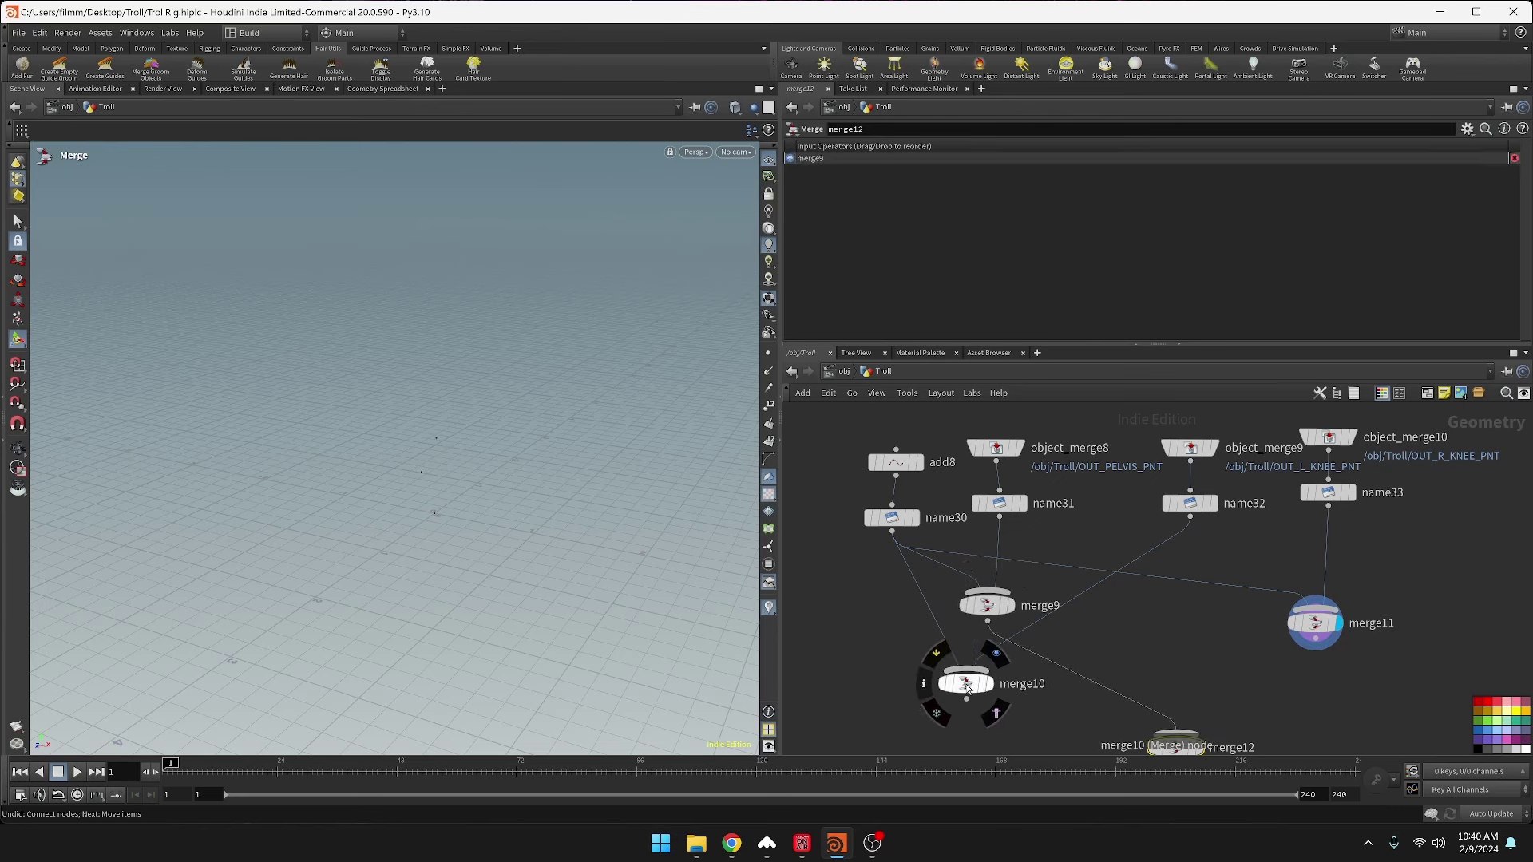
{"action": "left_click_drag", "start_coordinate": [965, 687], "coordinate": [1176, 739]}
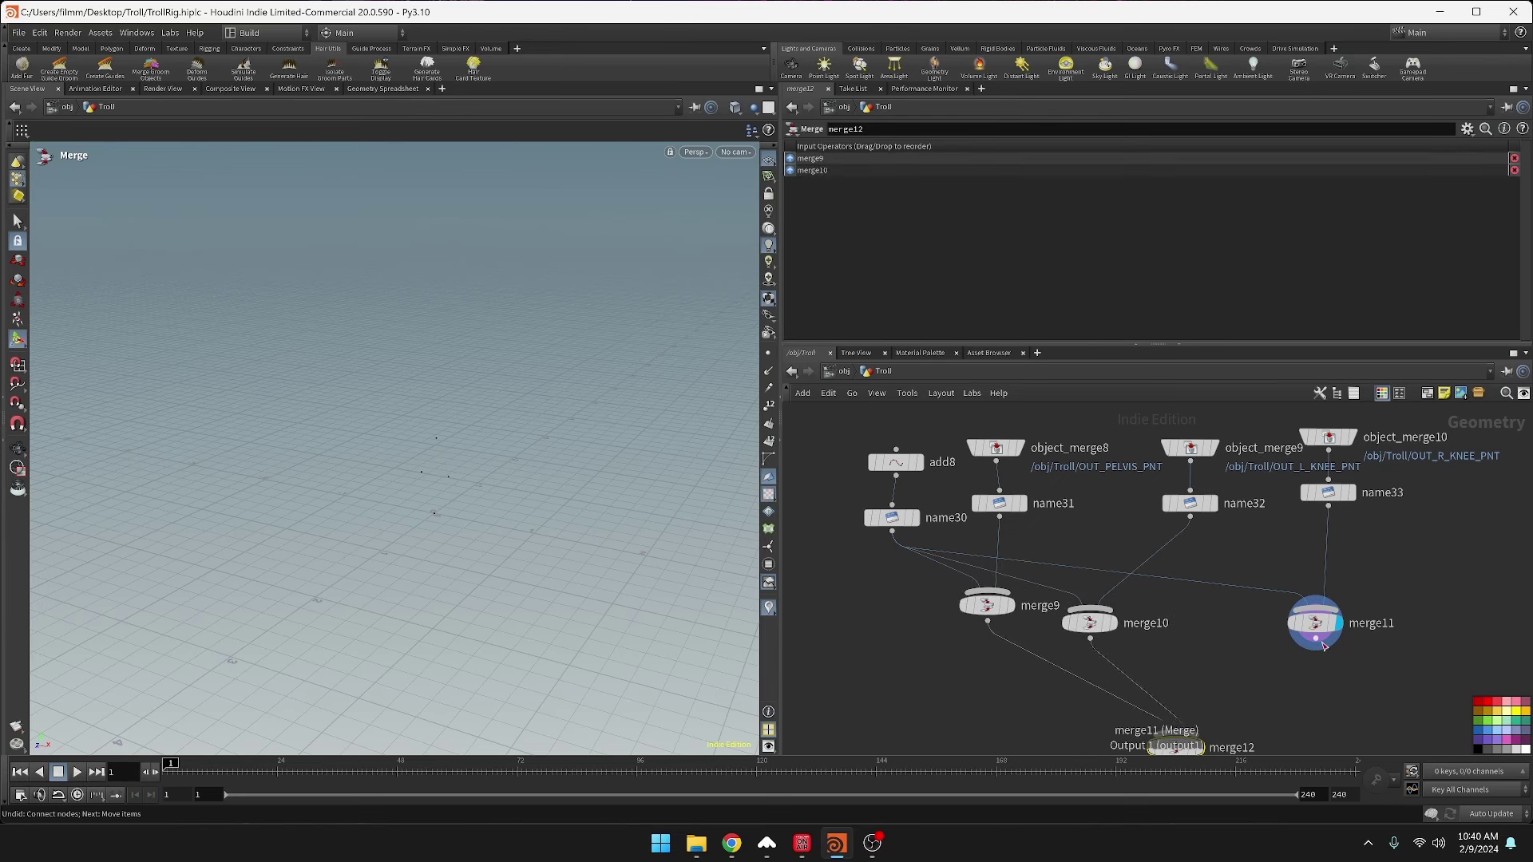
{"action": "left_click_drag", "start_coordinate": [1308, 652], "coordinate": [1215, 752]}
{"action": "left_click_drag", "start_coordinate": [1316, 649], "coordinate": [1176, 740]}
{"action": "left_click_drag", "start_coordinate": [692, 527], "coordinate": [439, 429], "text": "alt"}
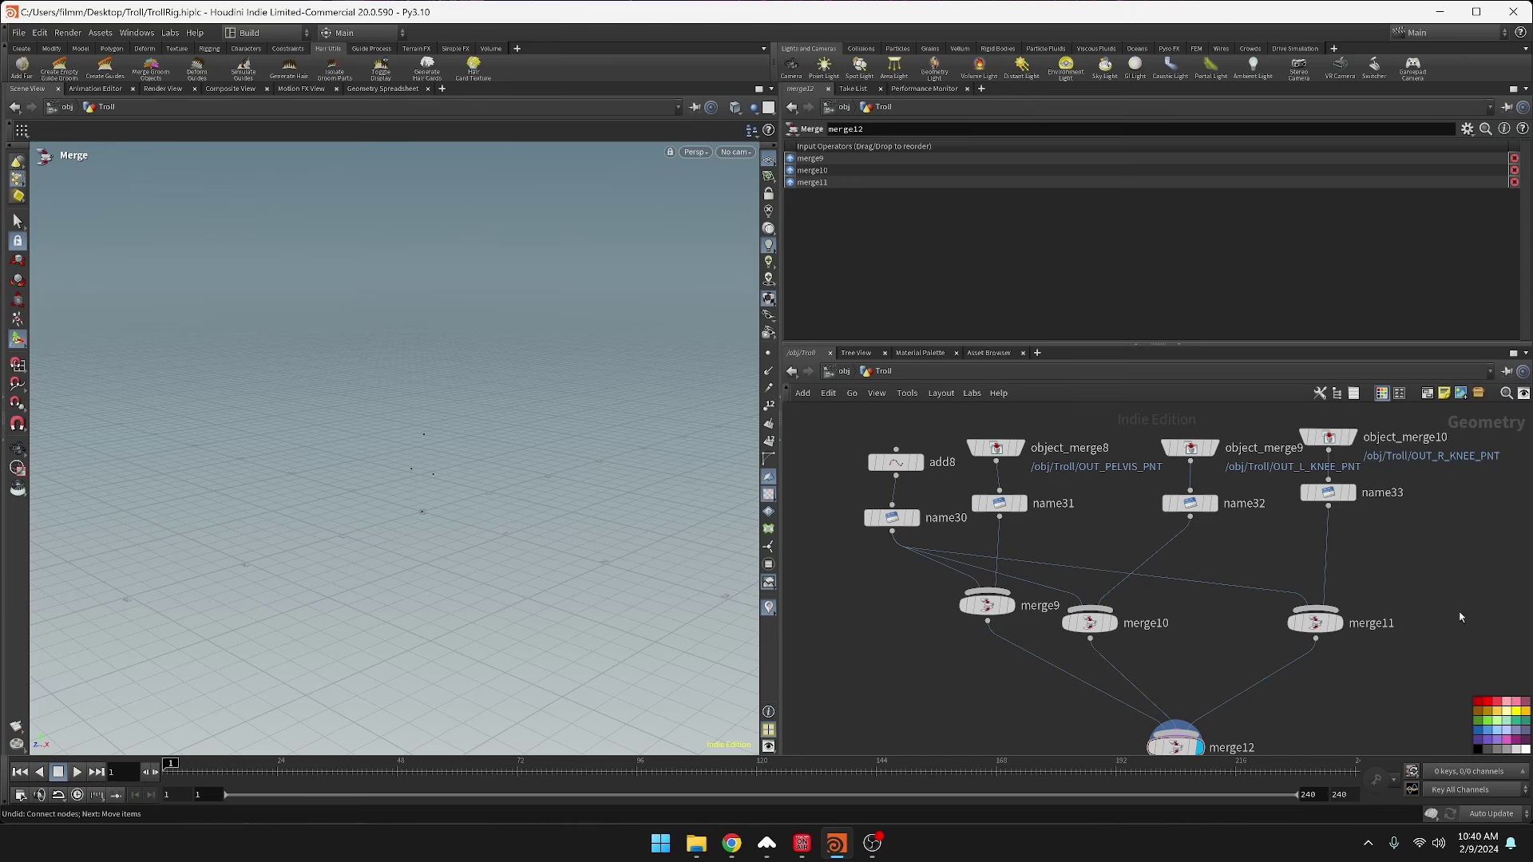
- Insert a Transform node between the left knee Name node and its Merge node
{"action": "middle_click_drag", "start_coordinate": [1337, 601], "coordinate": [1277, 584]}
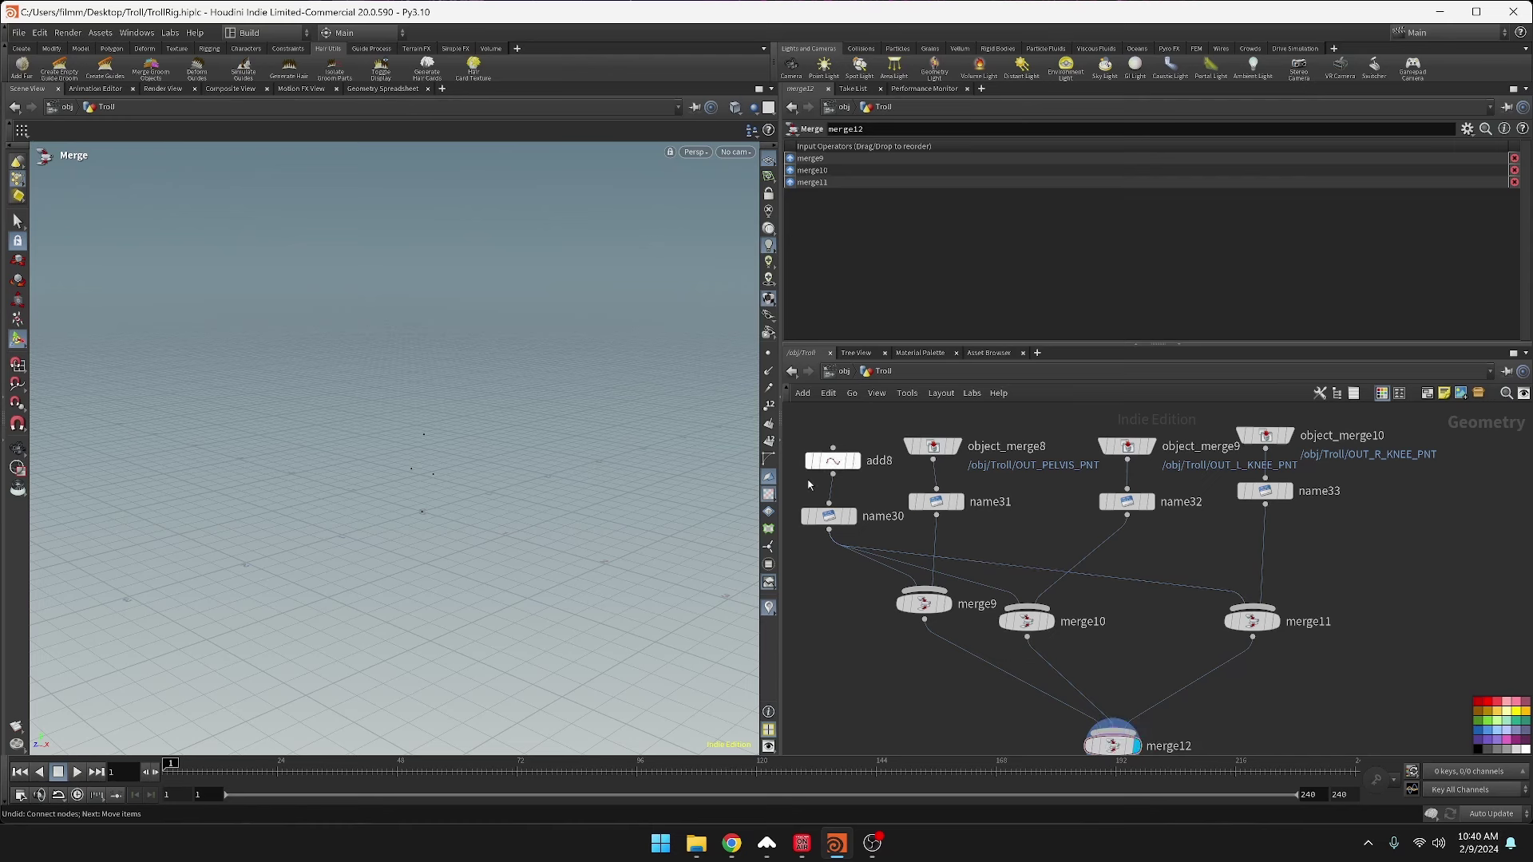
{"action": "middle_click_drag", "start_coordinate": [609, 472], "coordinate": [626, 453], "text": "alt"}
{"action": "key", "text": "Tab"}
{"action": "type", "text": "trans"}
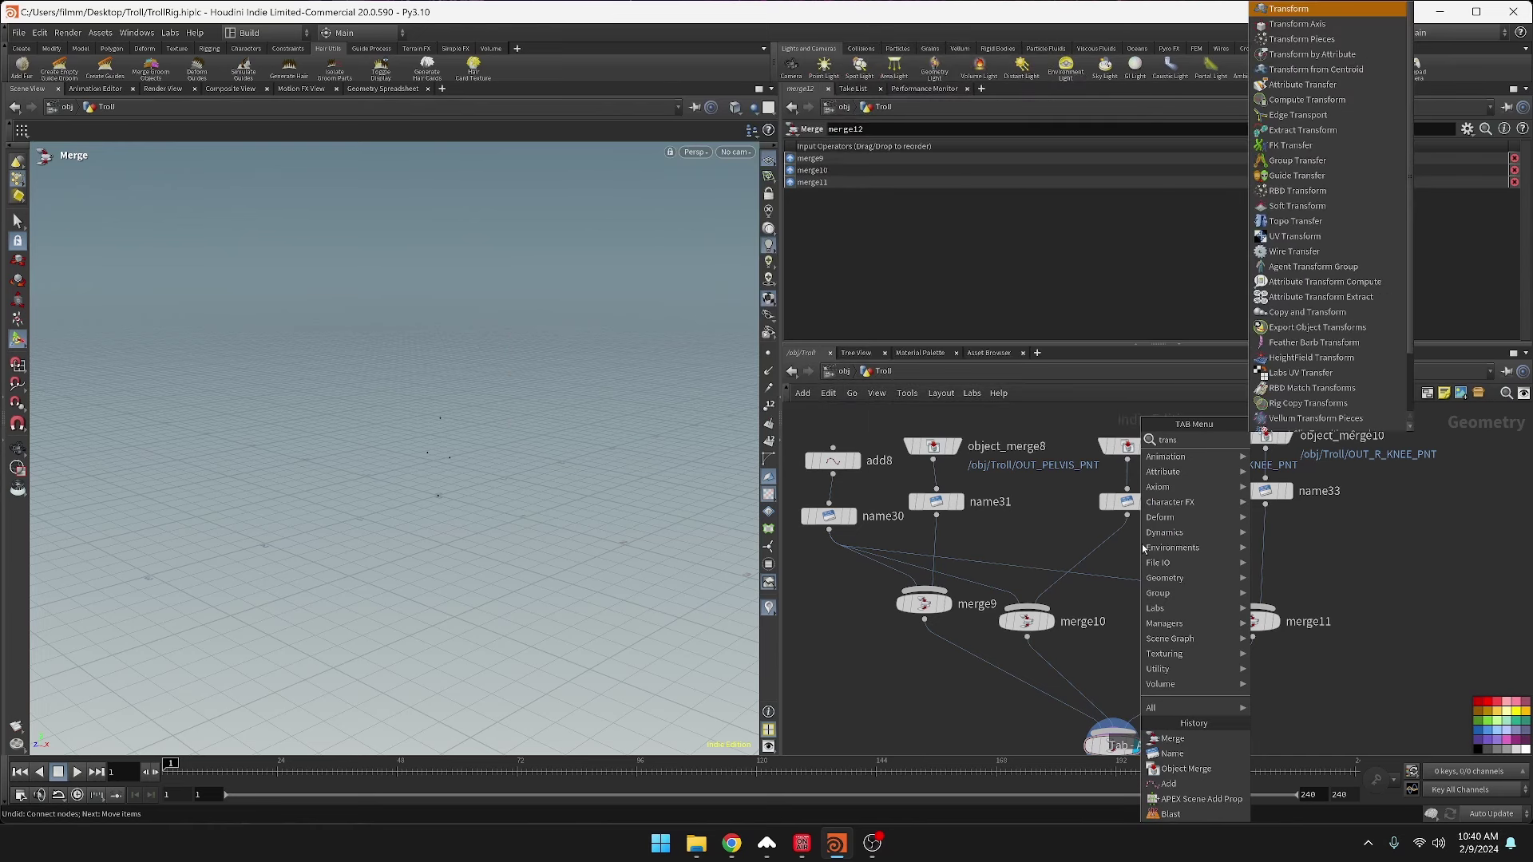
{"action": "key", "text": "Return"}
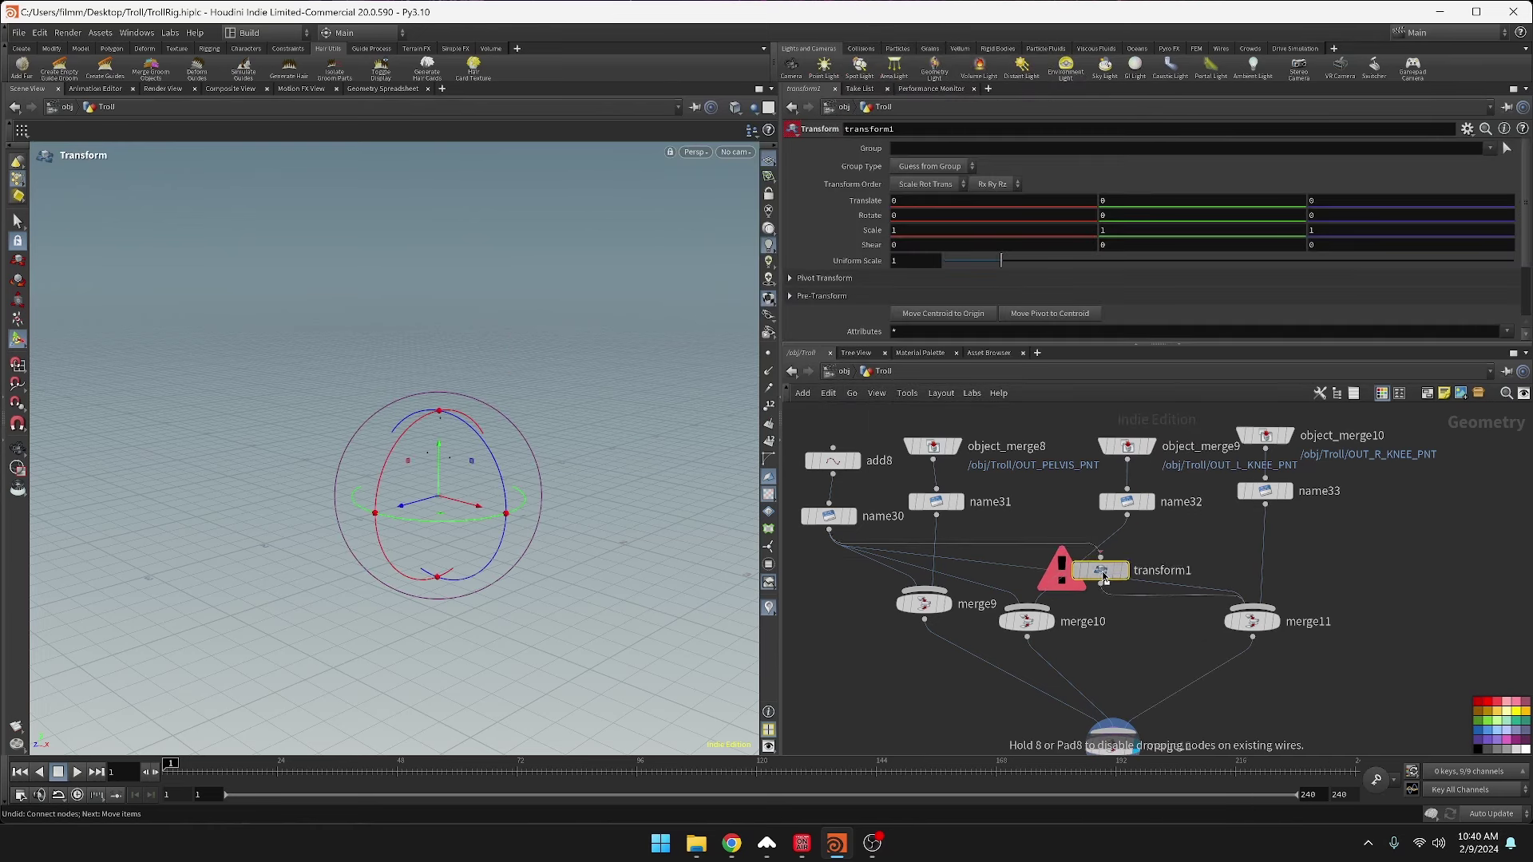
{"action": "left_click", "coordinate": [1100, 555]}
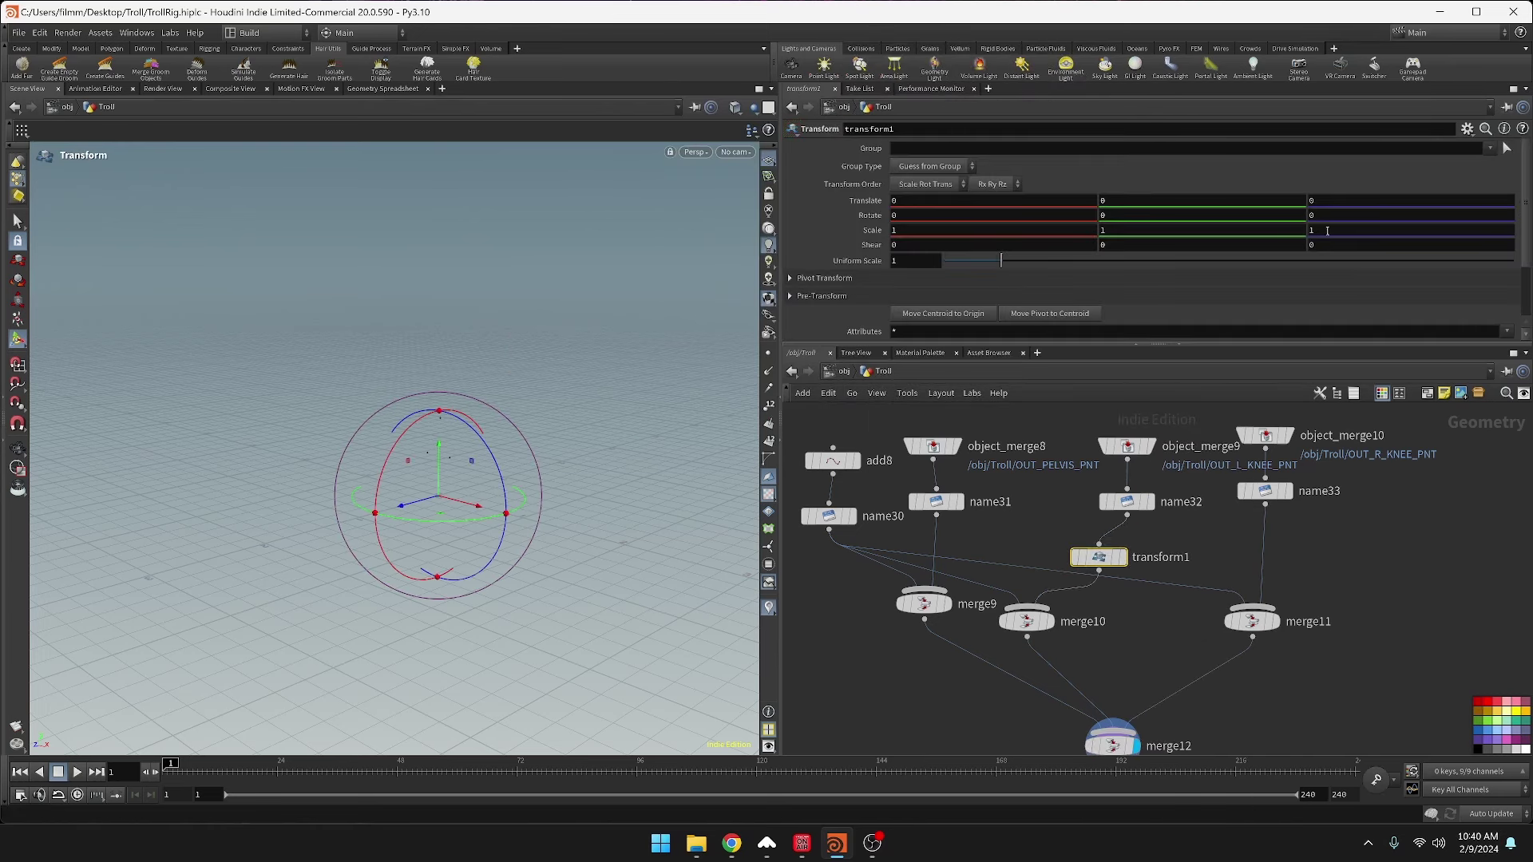
- Set the left knee Transform's Z translation to .2
{"action": "left_click", "coordinate": [1330, 200]}
{"action": "key", "text": "Return"}
{"action": "left_click", "coordinate": [1329, 200]}
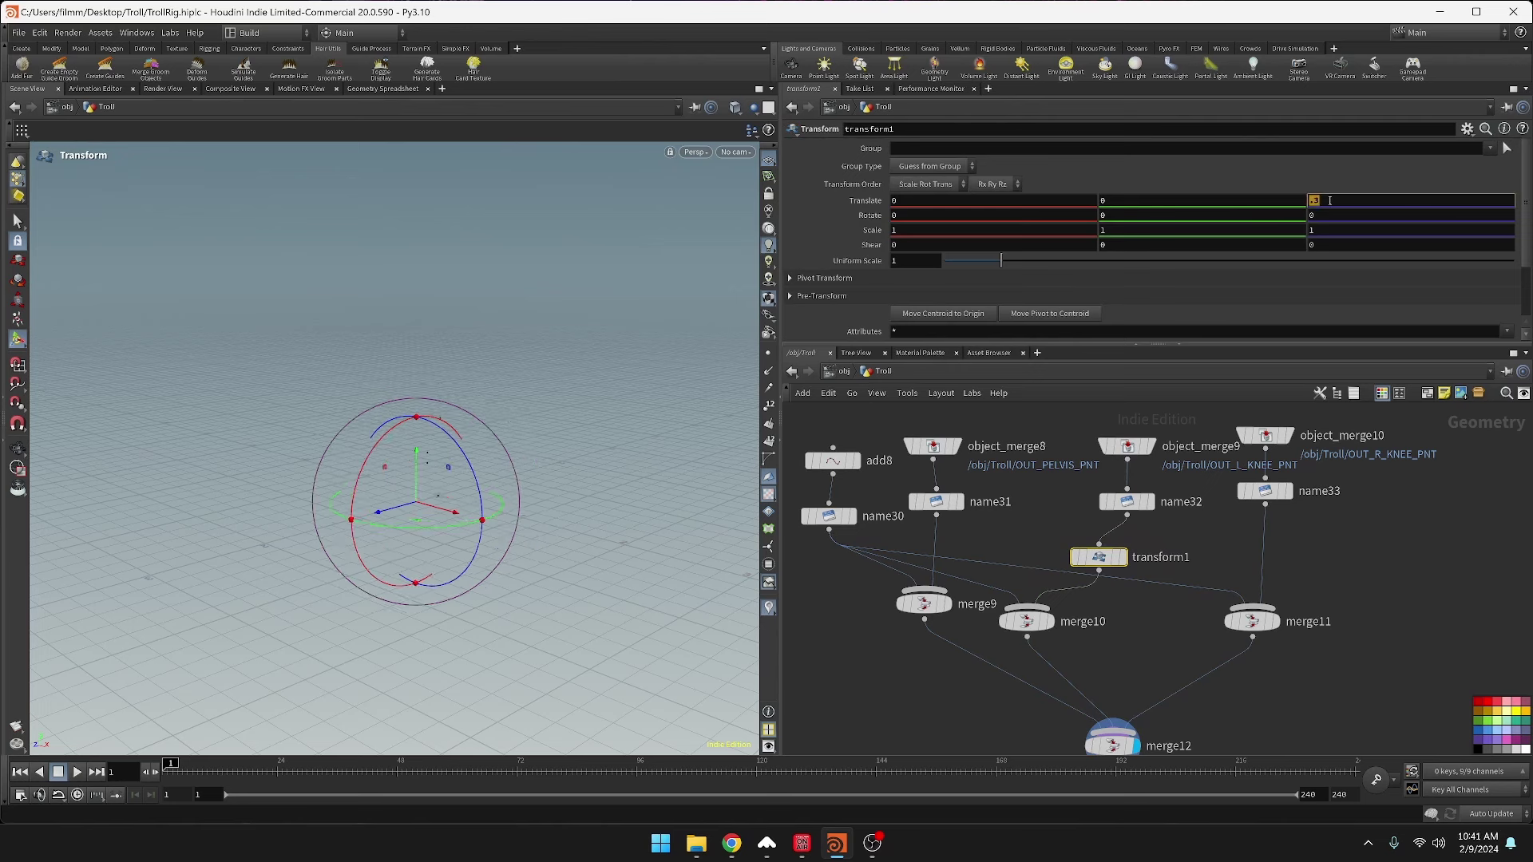
{"action": "type", "text": ".2"}
{"action": "key", "text": "Return"}
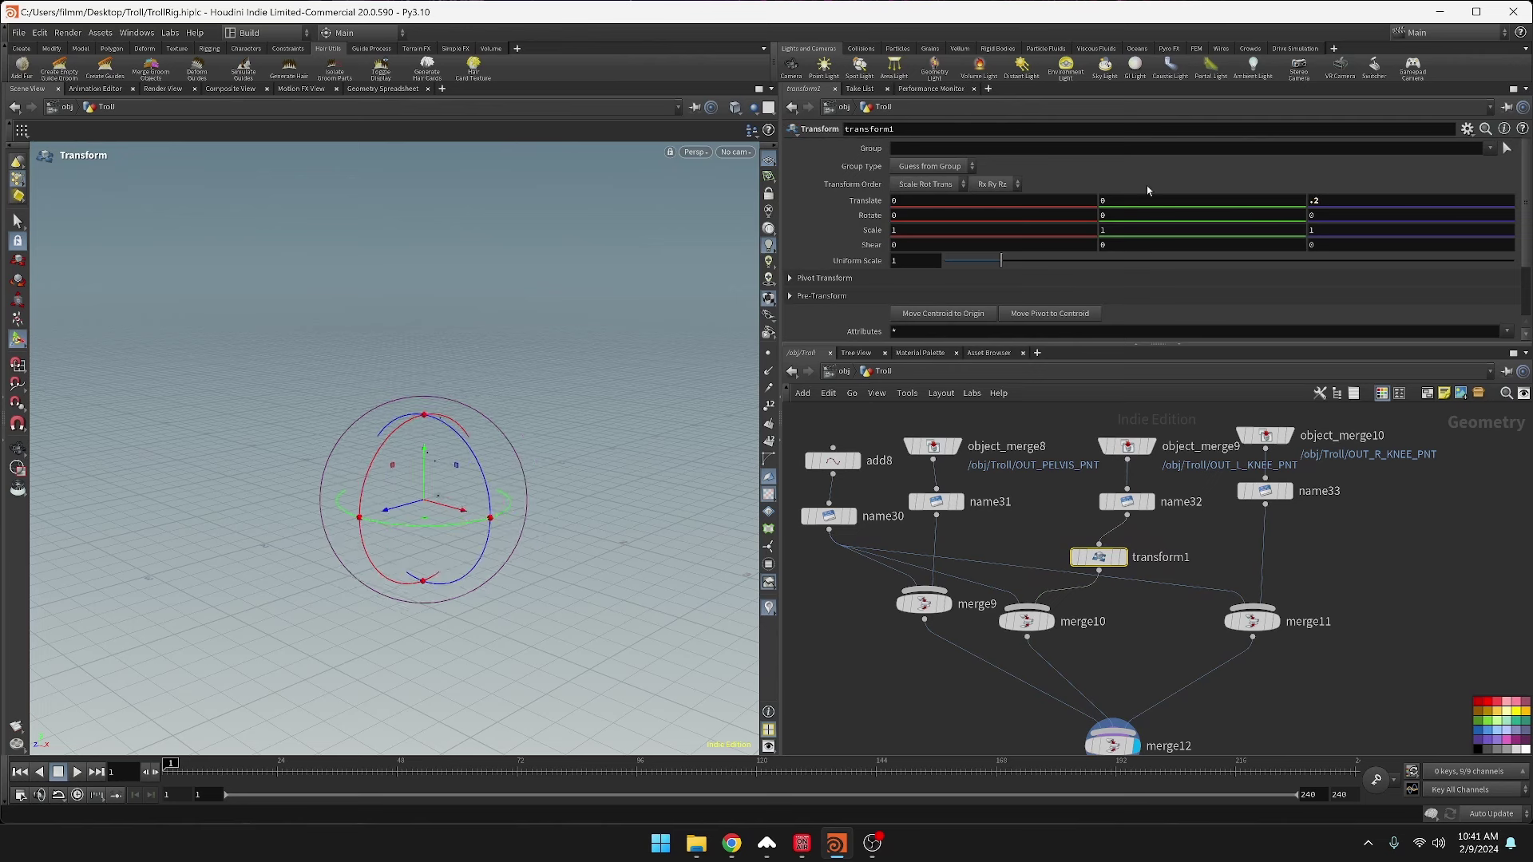
- Duplicate the left knee Transform into the right knee branch below its Name node and check the points from the side
{"action": "left_click_drag", "start_coordinate": [1100, 557], "coordinate": [1275, 565], "text": "alt"}
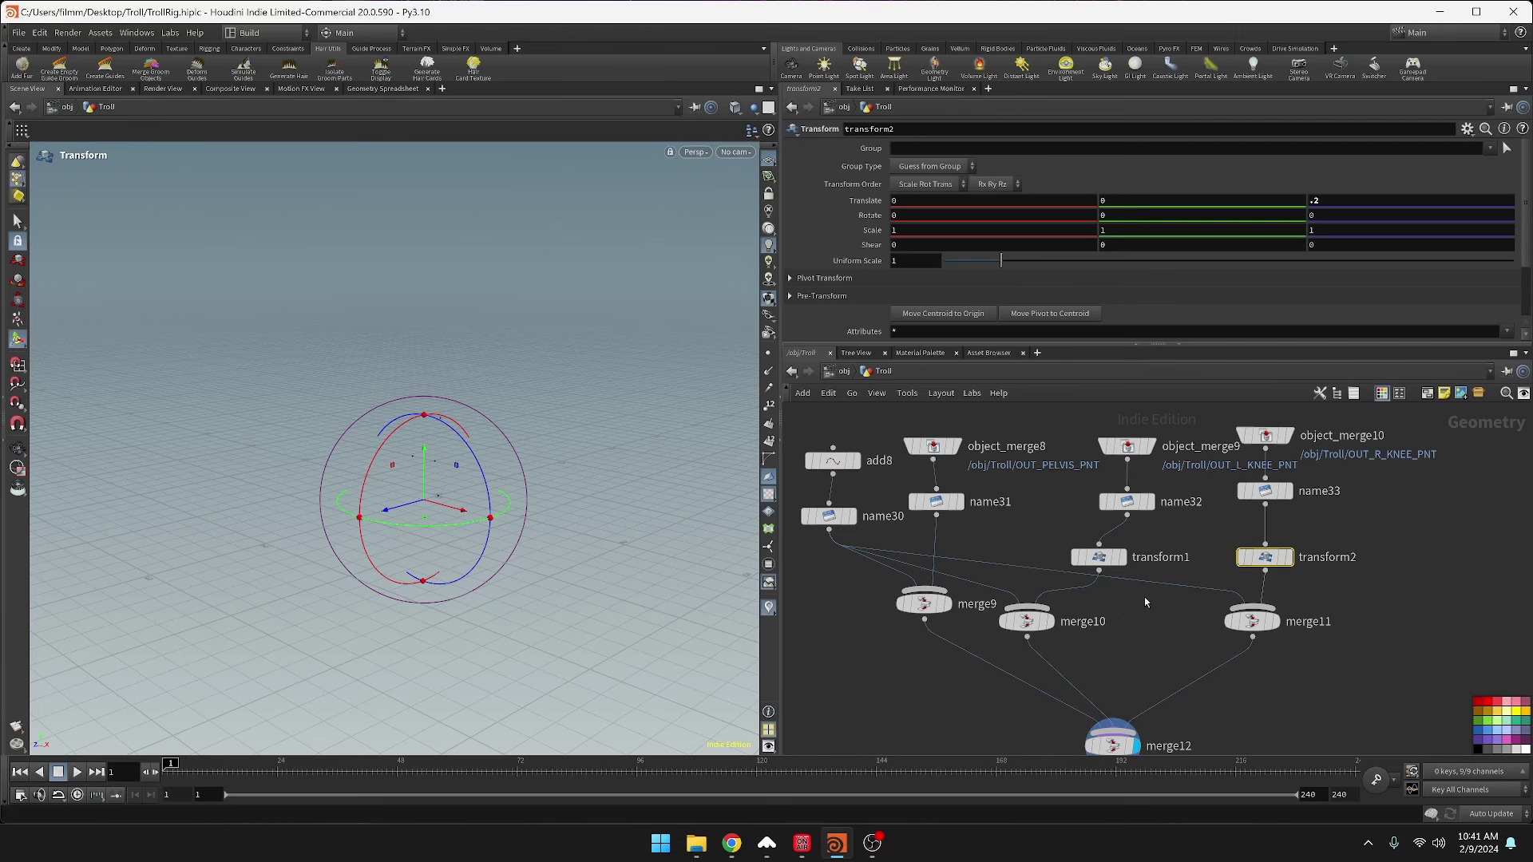
{"action": "middle_click_drag", "start_coordinate": [1145, 599], "coordinate": [1227, 491]}
{"action": "key", "text": "space"}
{"action": "left_click_drag", "start_coordinate": [506, 497], "coordinate": [507, 405]}
{"action": "key", "text": "t"}
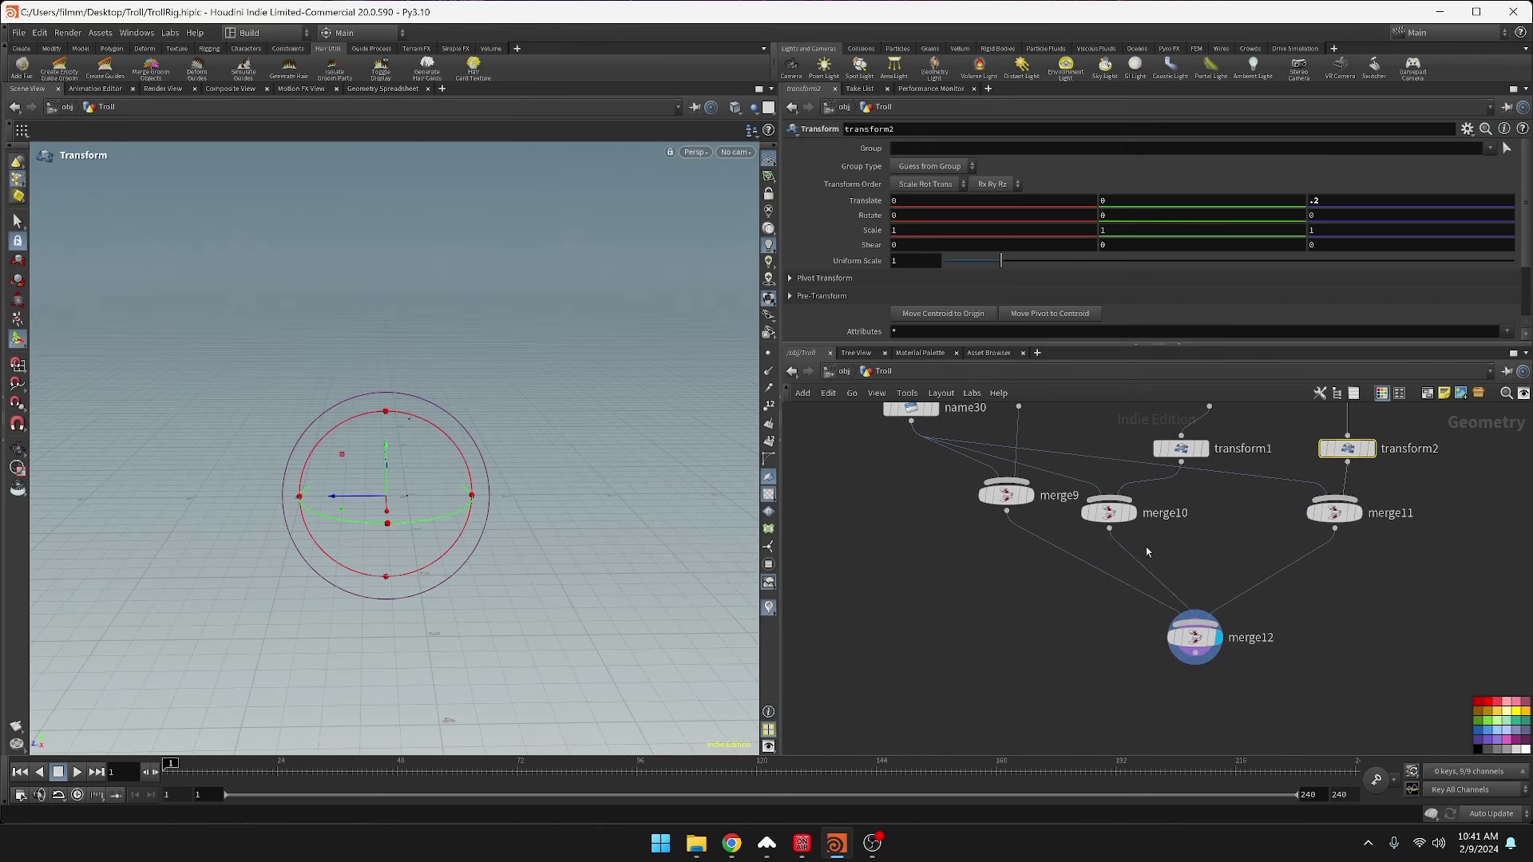
- Insert an Add node between the root-pelvis Merge and the final Merge node
{"action": "left_click", "coordinate": [1212, 511]}
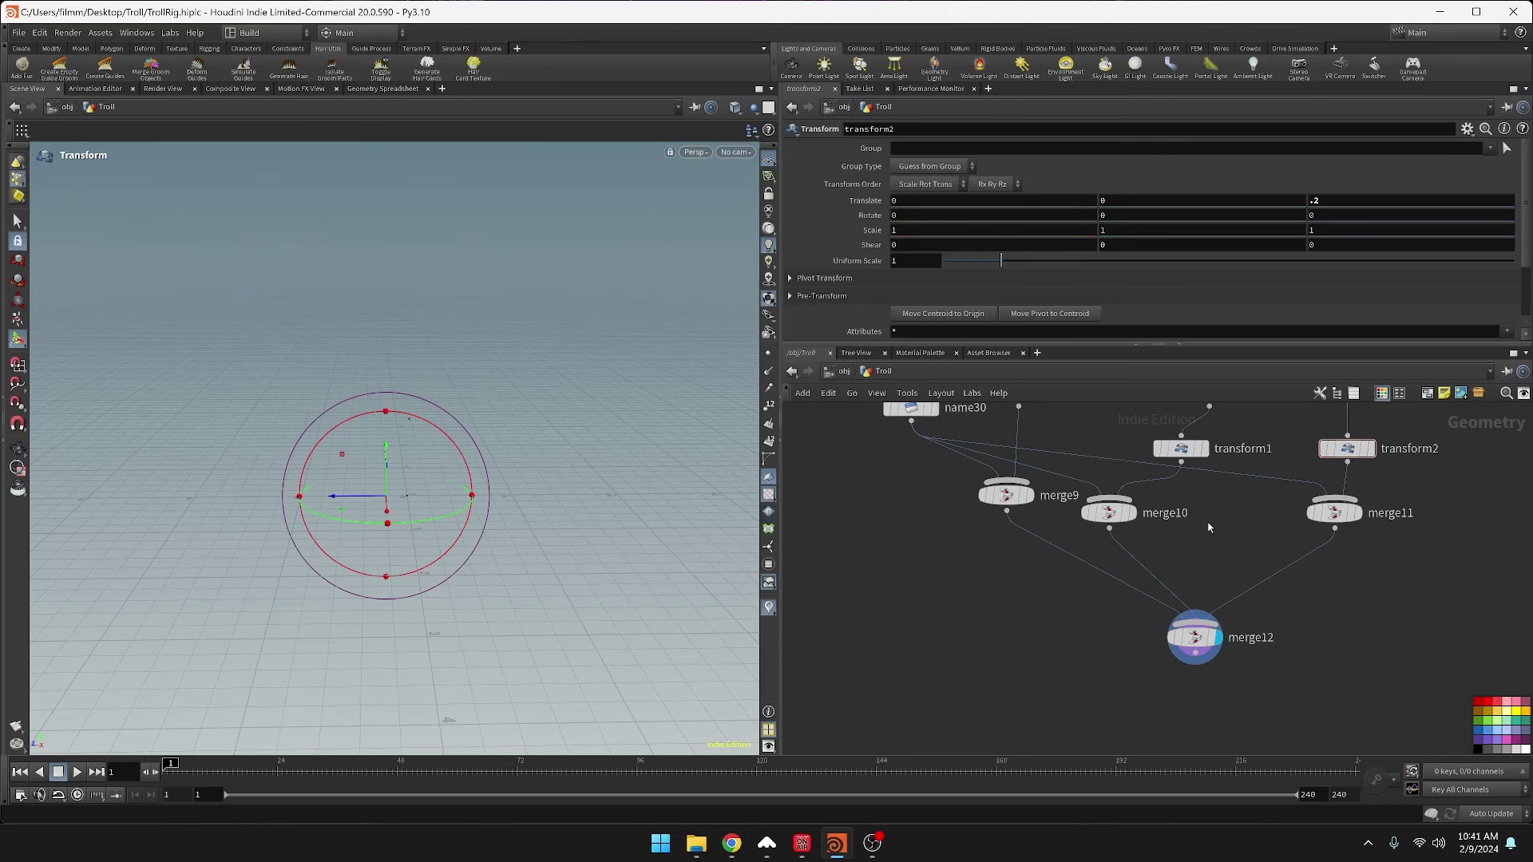
{"action": "key", "text": "Tab"}
{"action": "type", "text": "add"}
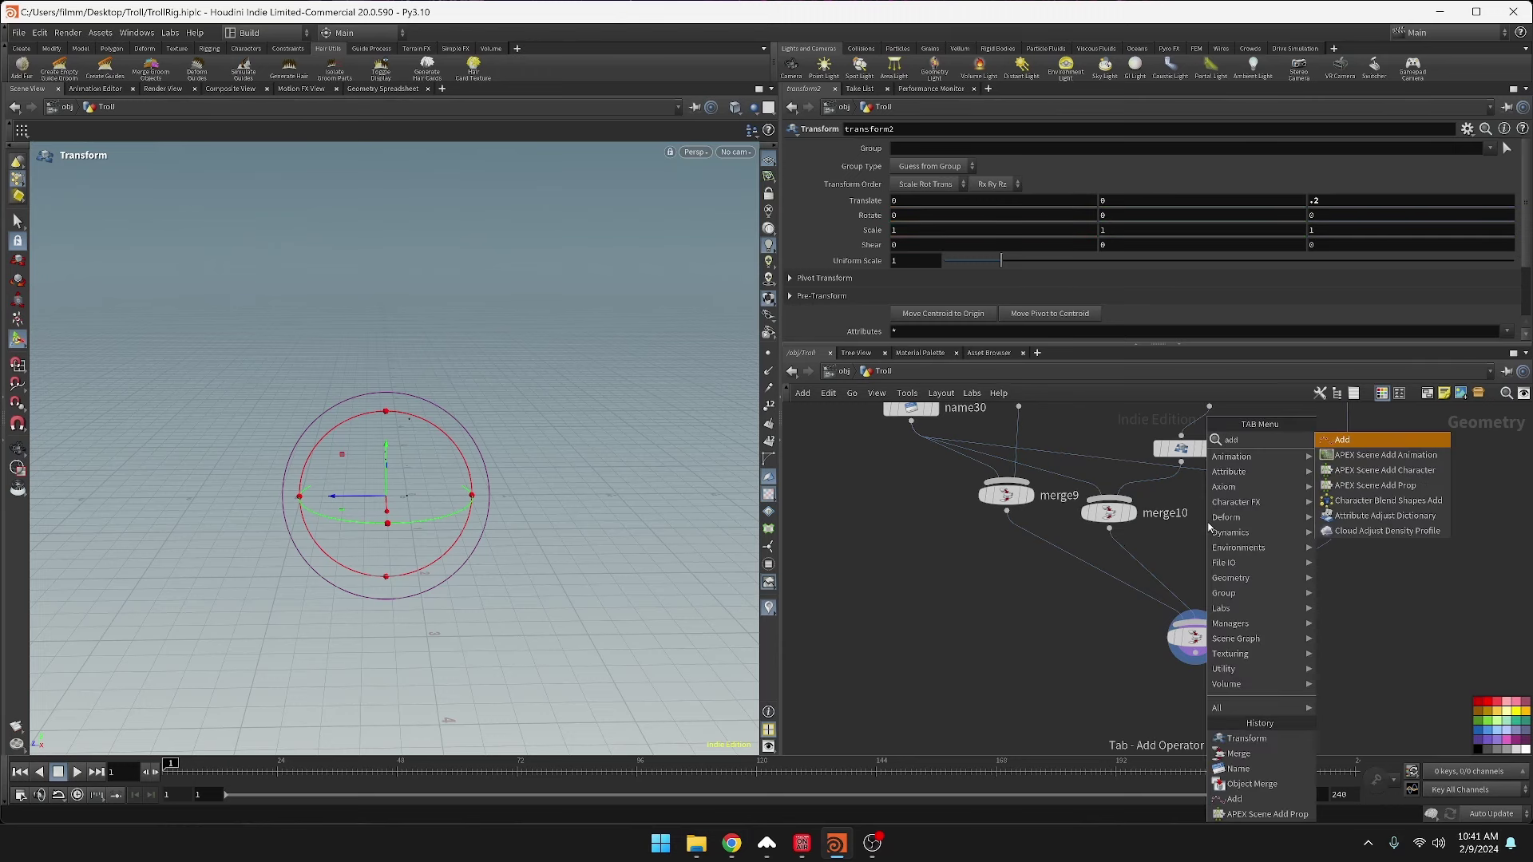
{"action": "key", "text": "Return"}
{"action": "left_click", "coordinate": [1066, 555]}
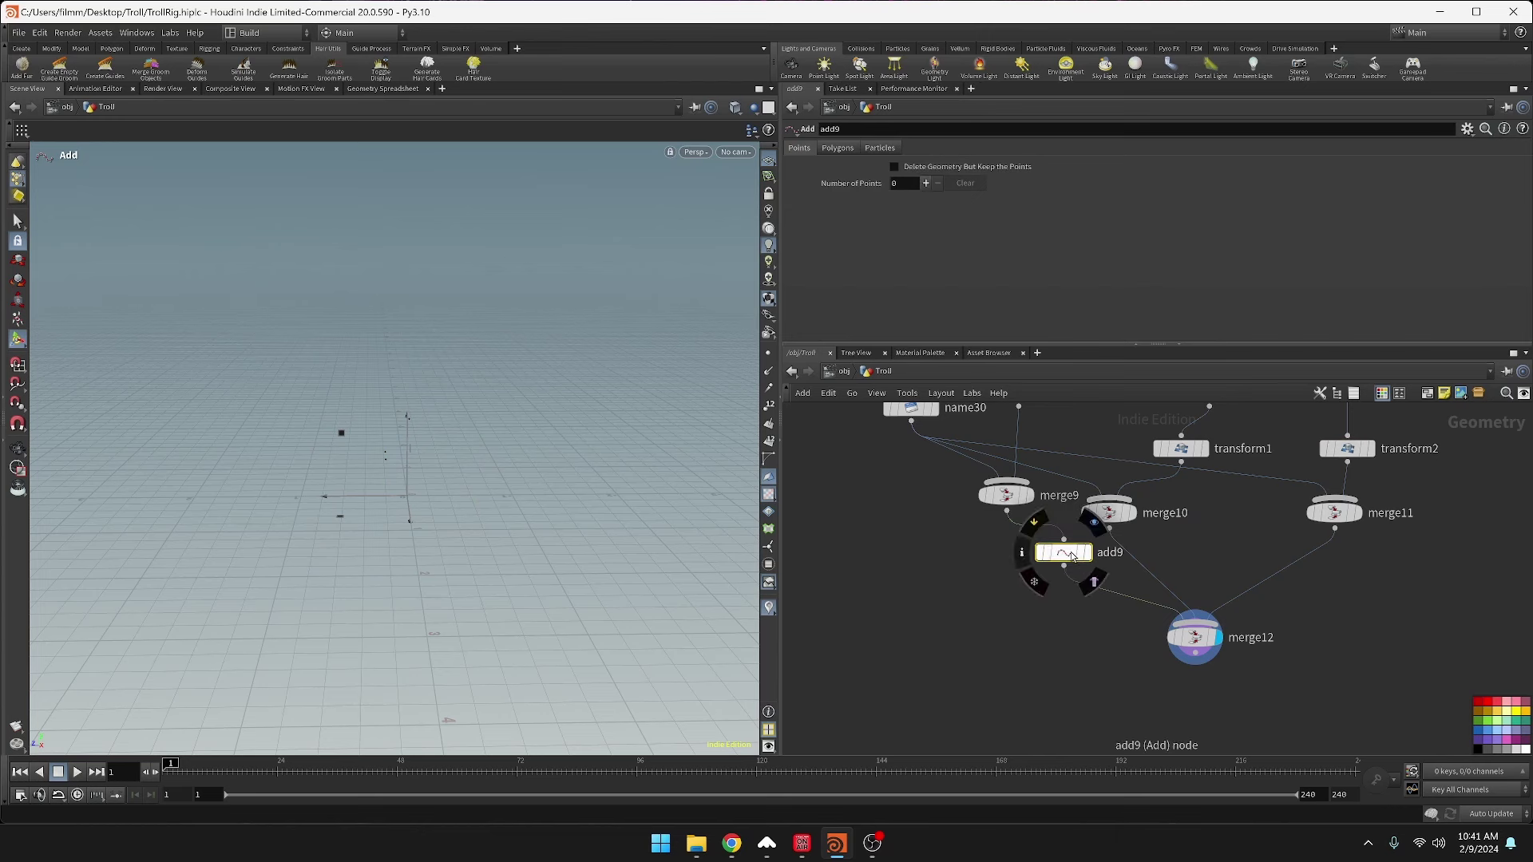
{"action": "left_click_drag", "start_coordinate": [1070, 552], "coordinate": [1049, 553]}
- Set the Add node to create polygons By Group from all points and inspect the resulting line in 3D
{"action": "left_click", "coordinate": [847, 150]}
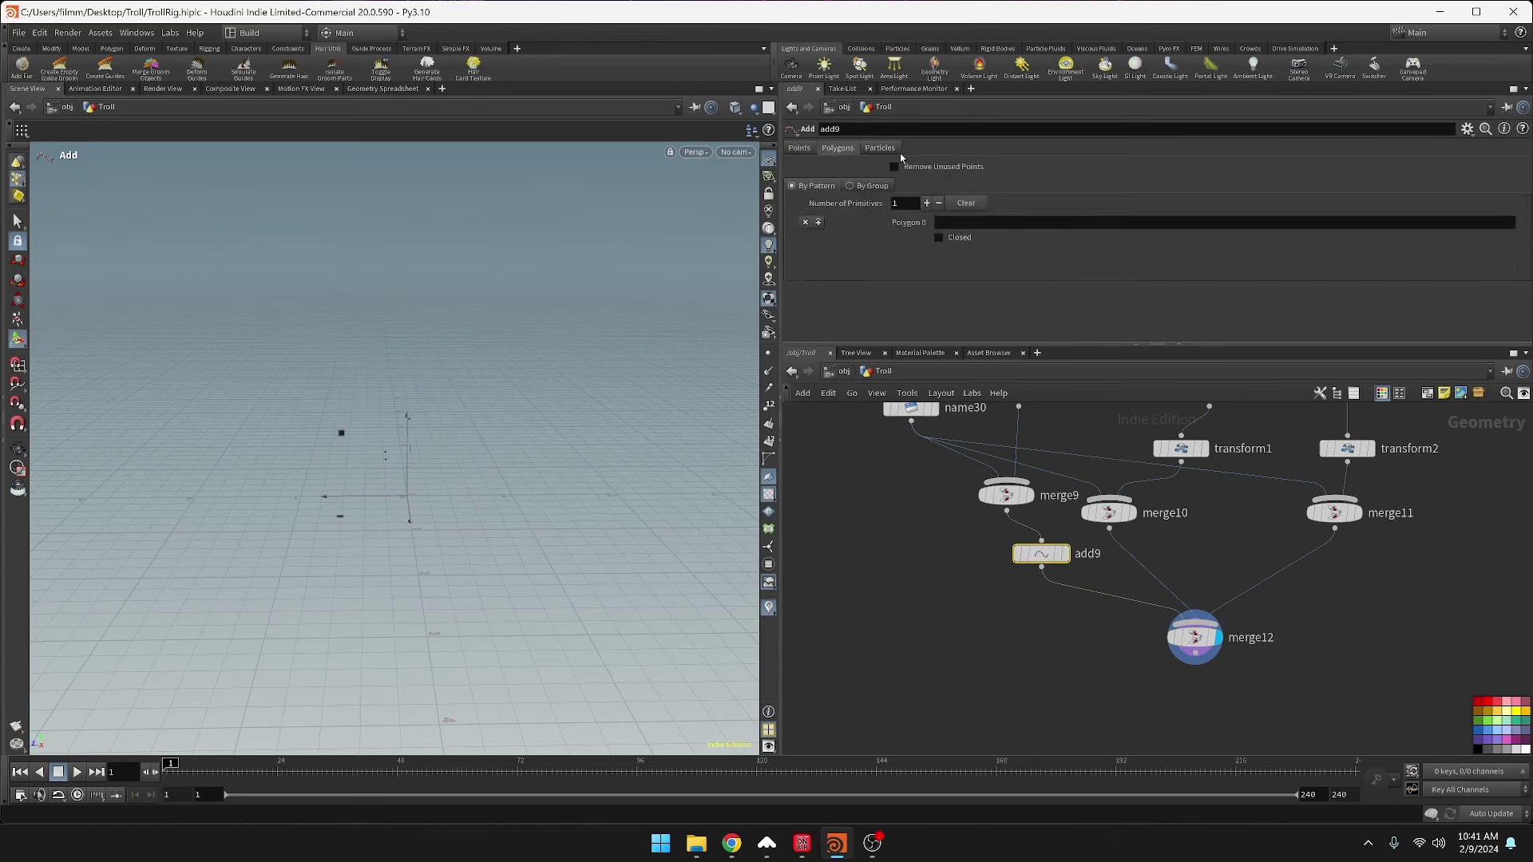
{"action": "left_click", "coordinate": [851, 185]}
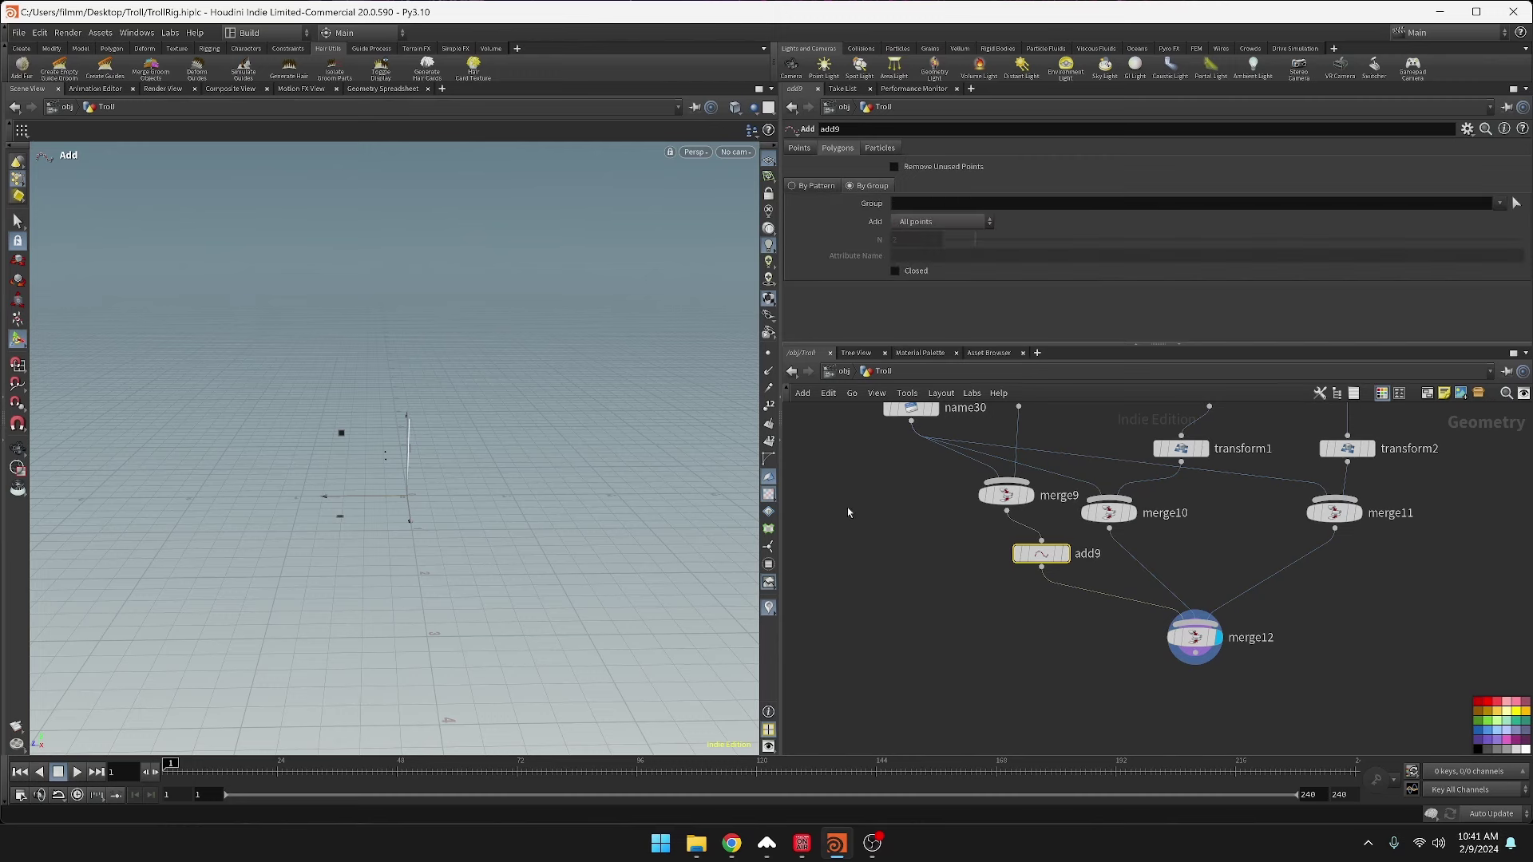
{"action": "key", "text": "Escape"}
{"action": "left_click_drag", "start_coordinate": [519, 548], "coordinate": [513, 489]}
{"action": "key", "text": "Return"}
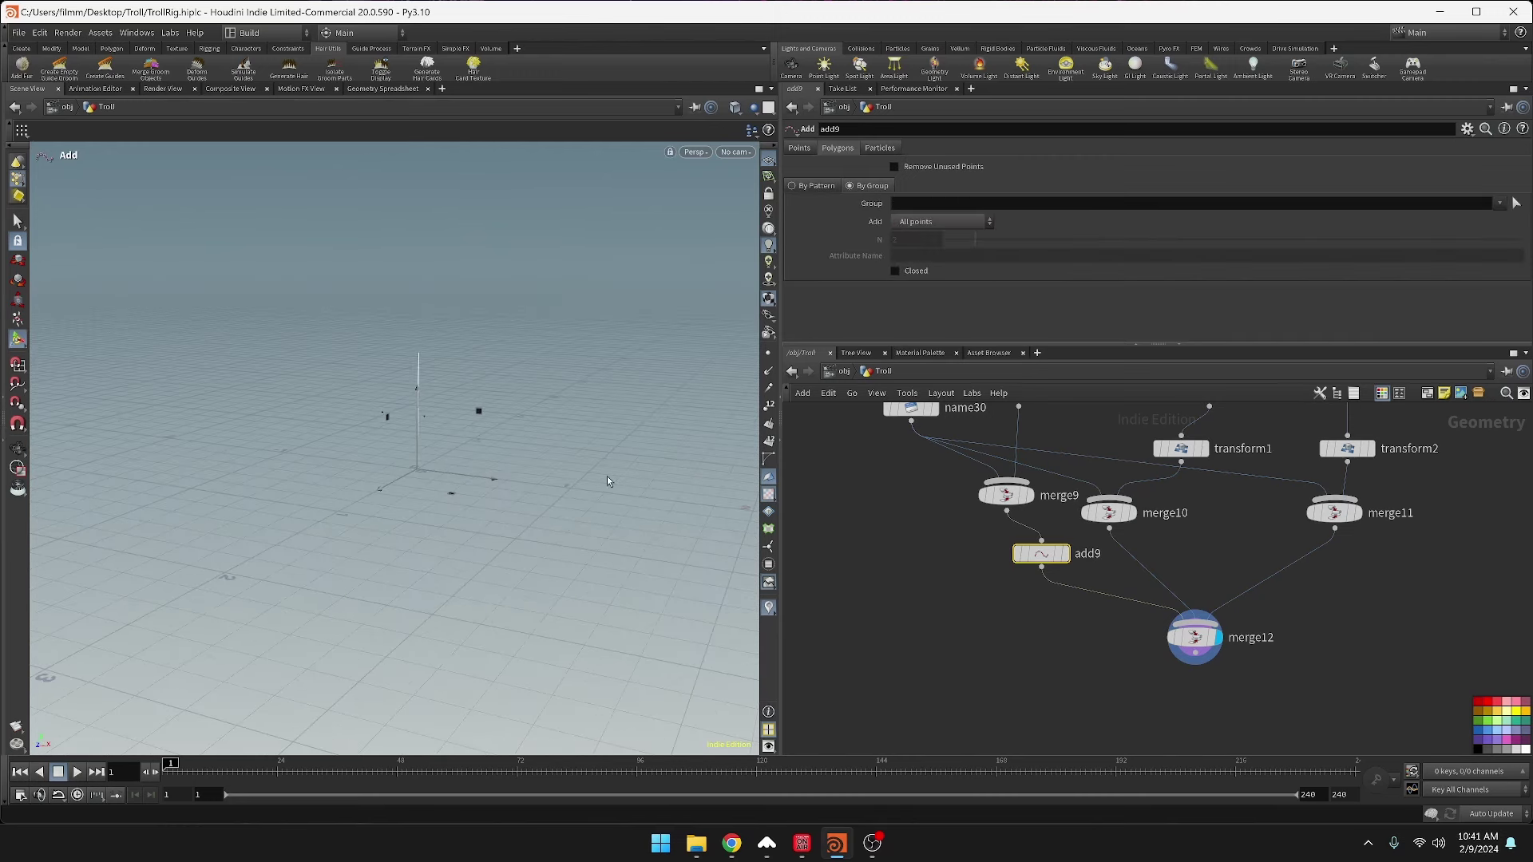
- Duplicate the Add node into the left and right knee branches ahead of the final Merge, tidying the pelvis branch nodes
{"action": "left_click_drag", "start_coordinate": [1038, 554], "coordinate": [1002, 553]}
{"action": "left_click_drag", "start_coordinate": [1009, 496], "coordinate": [977, 503]}
{"action": "left_click_drag", "start_coordinate": [1009, 559], "coordinate": [1132, 583]}
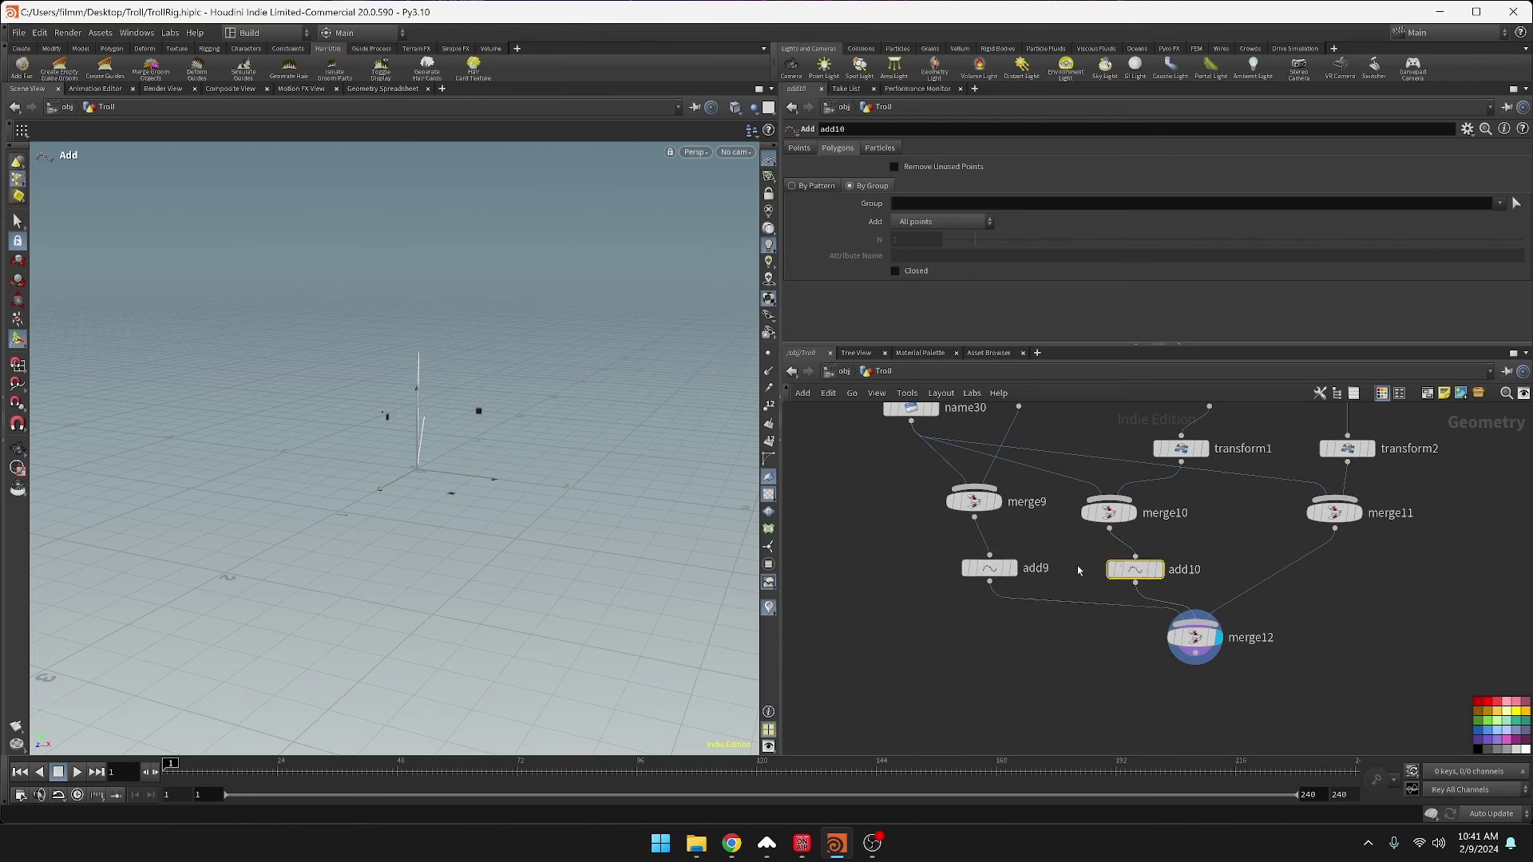
{"action": "left_click_drag", "start_coordinate": [1134, 569], "coordinate": [1282, 572], "text": "alt"}
{"action": "key", "text": "Escape"}
{"action": "left_click_drag", "start_coordinate": [416, 431], "coordinate": [367, 415]}
{"action": "key", "text": "Return"}
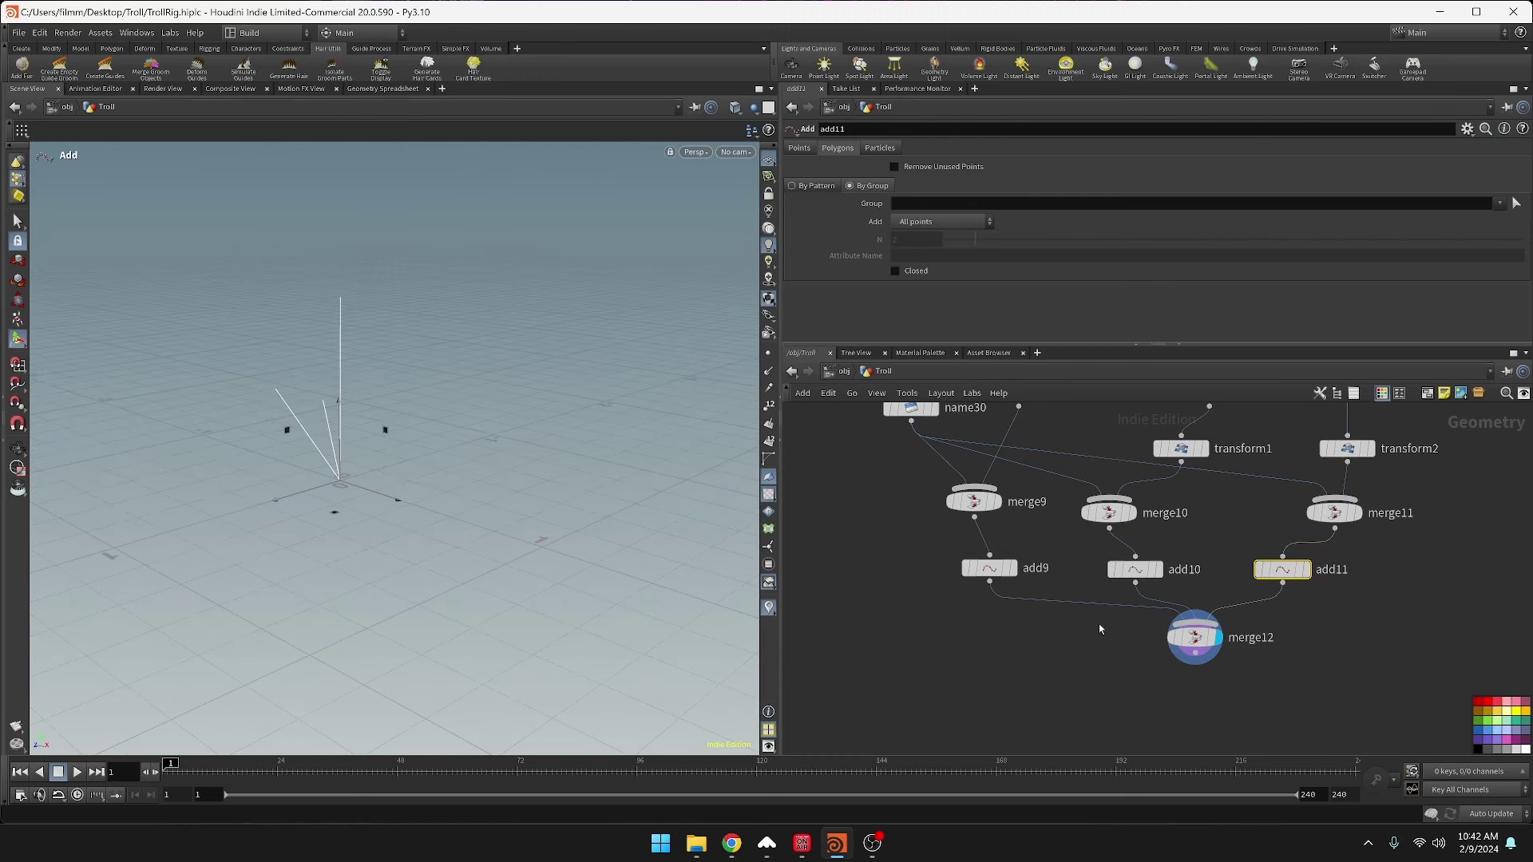
- Duplicate the right knee's Object Merge, Name and Transform nodes and set the copy's source object to OUT_L_ELBOW_PNT
{"action": "scroll", "coordinate": [1205, 682], "scroll_direction": "down", "scroll_amount": 5}
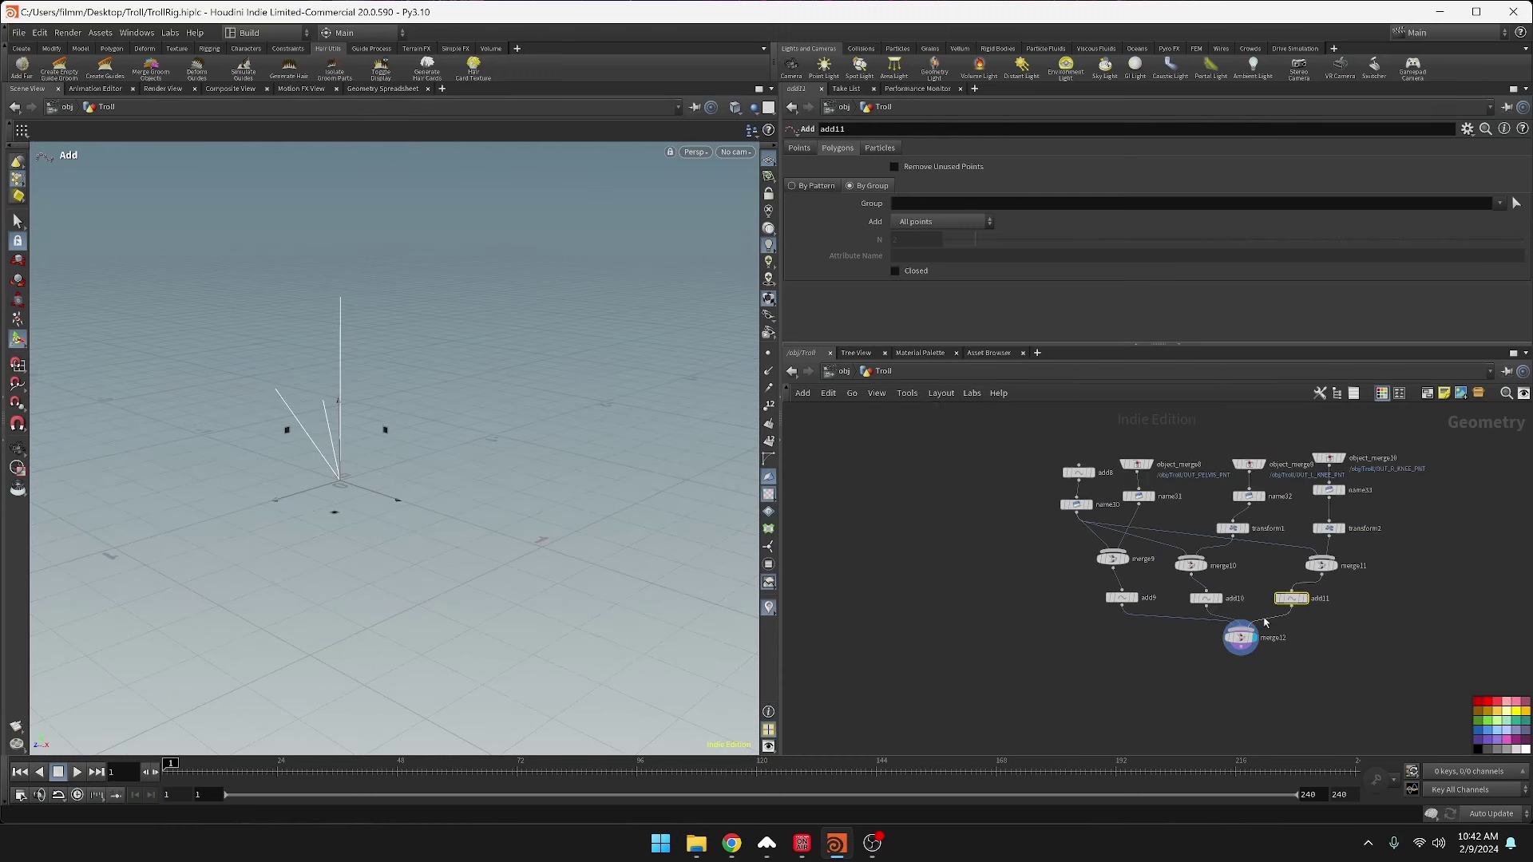
{"action": "left_click_drag", "start_coordinate": [1308, 438], "coordinate": [1373, 538]}
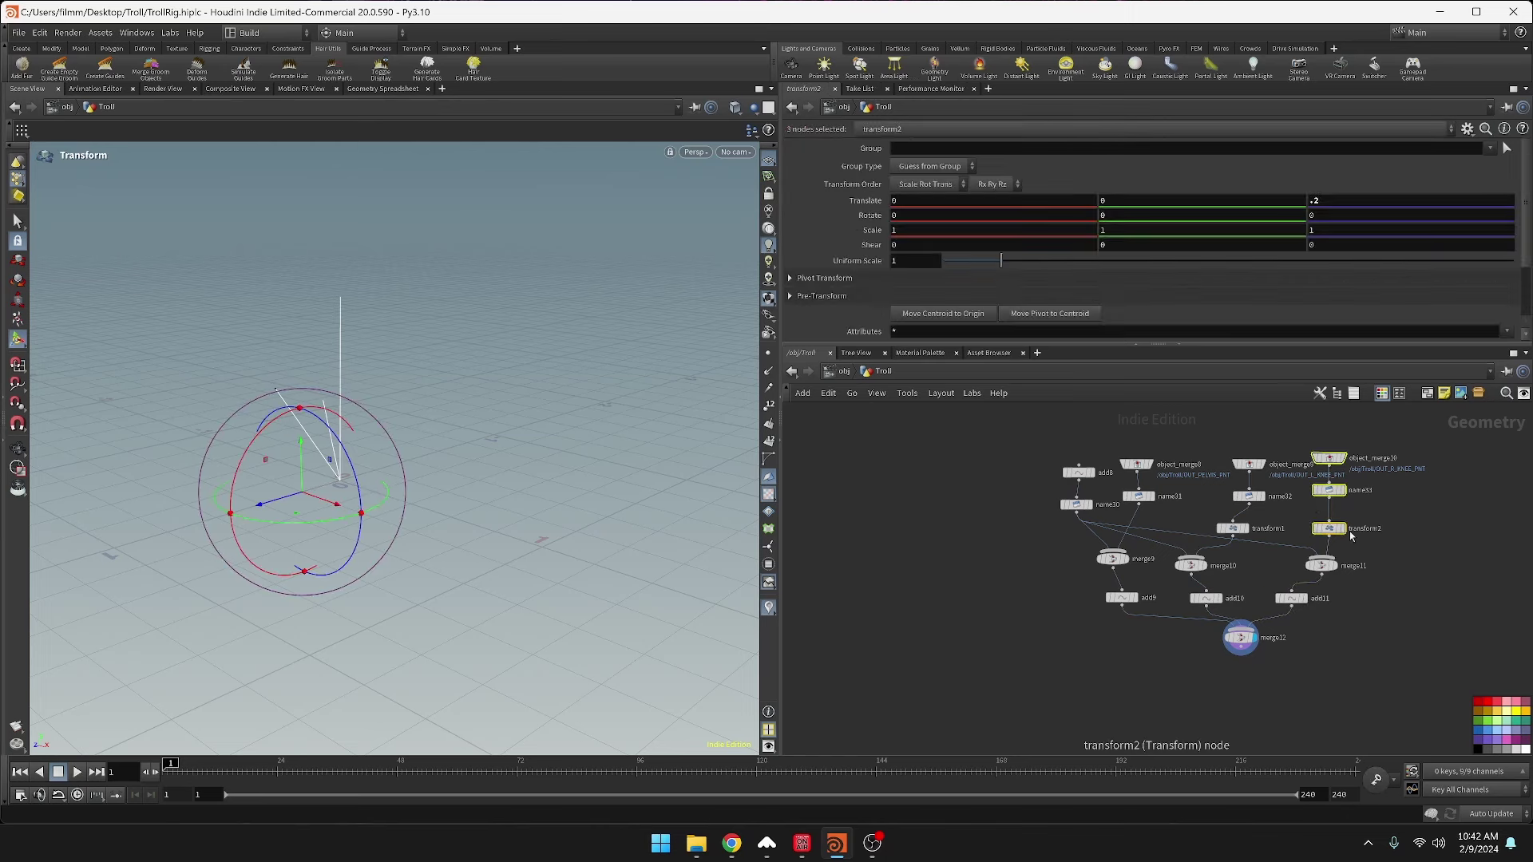
{"action": "left_click_drag", "start_coordinate": [1330, 530], "coordinate": [1398, 567], "text": "alt"}
{"action": "left_click", "coordinate": [1396, 495]}
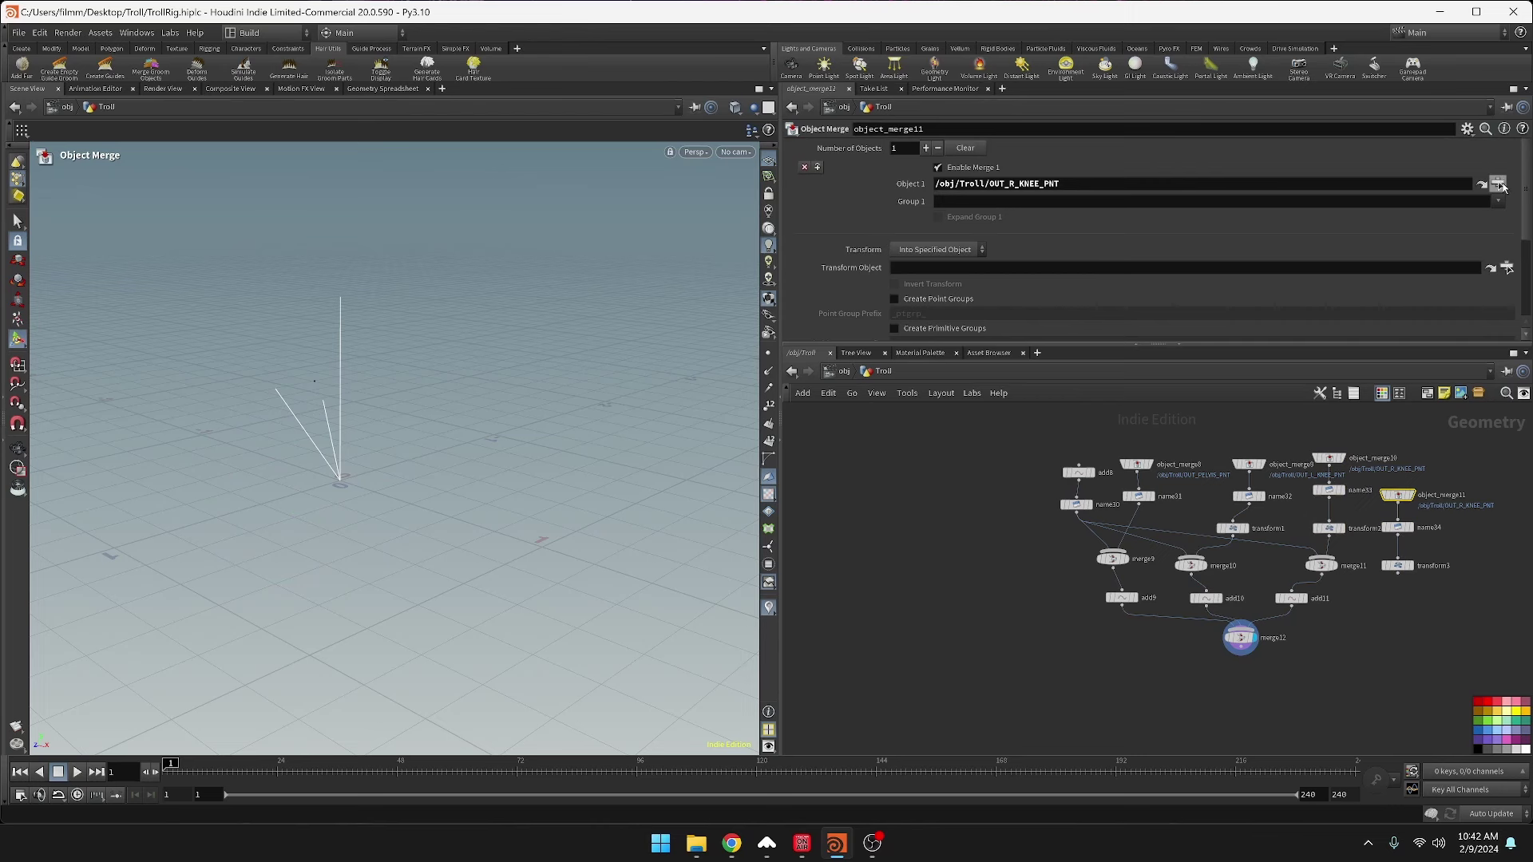
{"action": "left_click", "coordinate": [1500, 185]}
{"action": "scroll", "coordinate": [1454, 210], "scroll_direction": "up", "scroll_amount": 4}
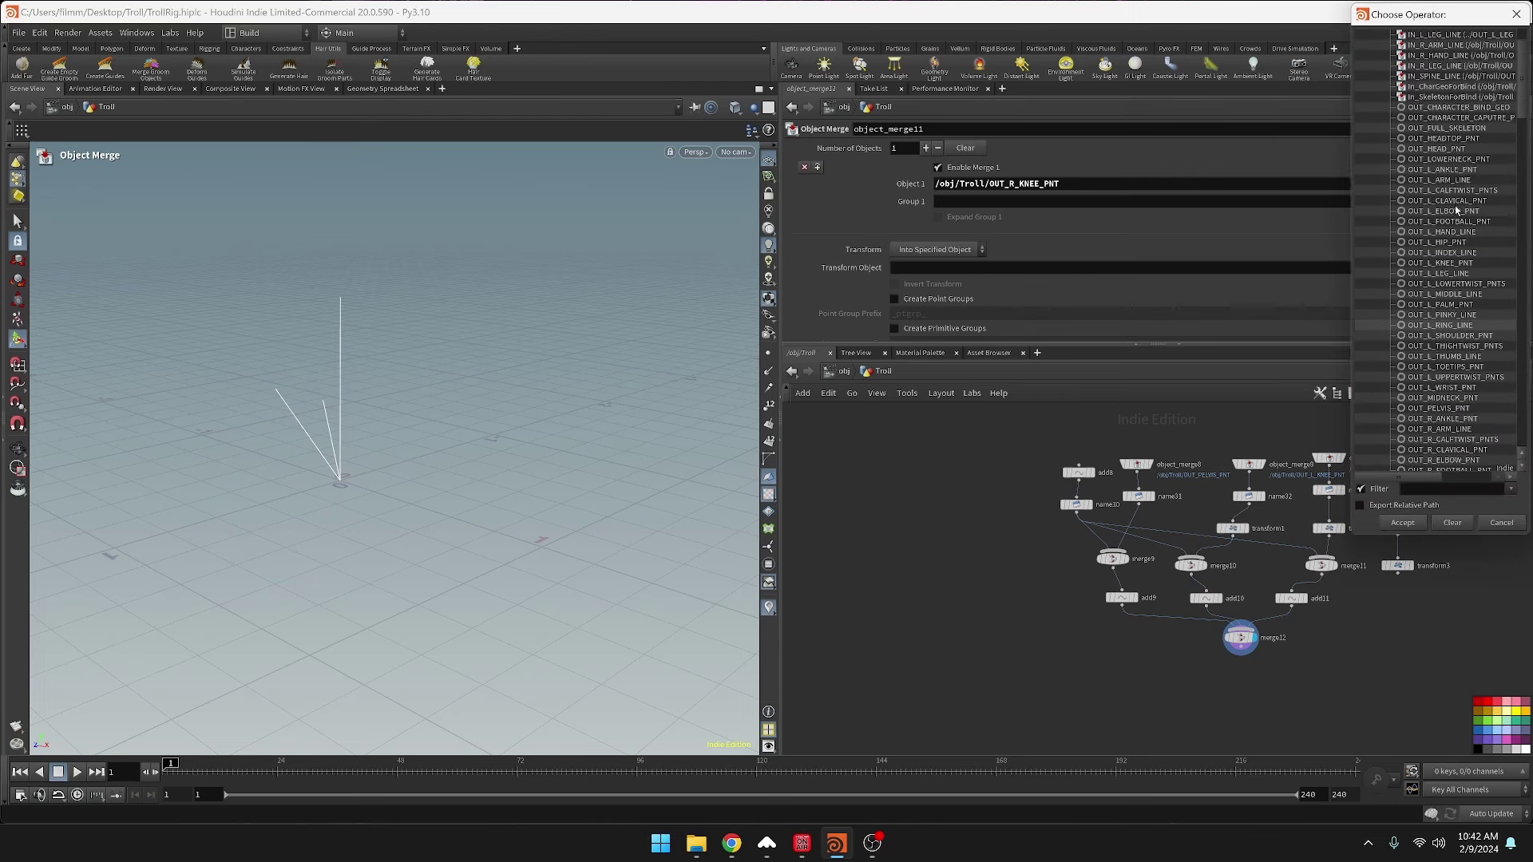
{"action": "double_click", "coordinate": [1451, 212]}
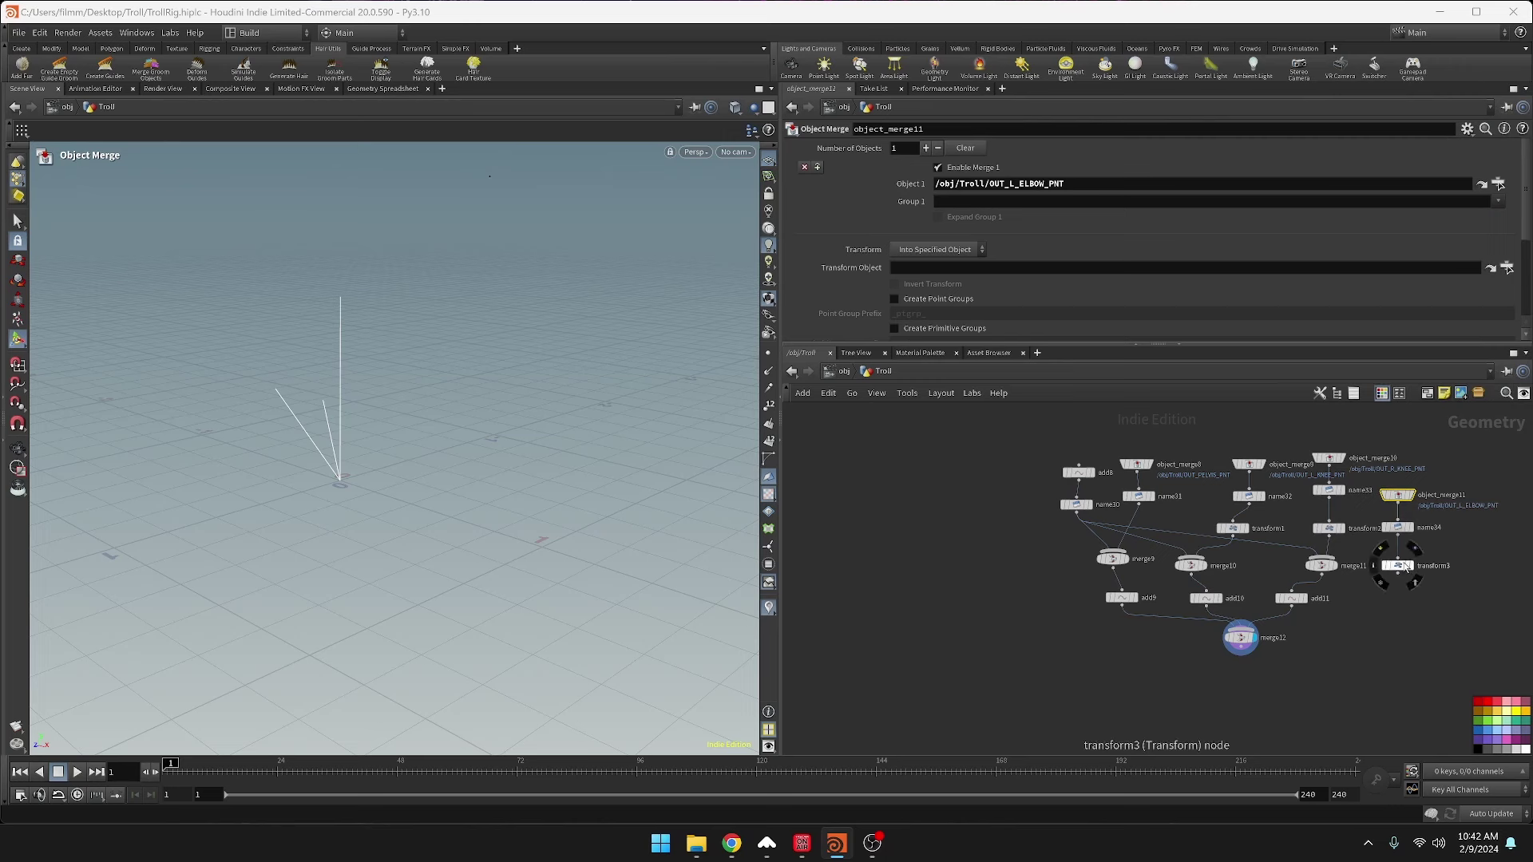
- Set the Z translation of the left elbow branch's Transform node to -.2
{"action": "left_click", "coordinate": [1397, 566]}
{"action": "left_click", "coordinate": [1306, 201]}
{"action": "key", "text": "Tab"}
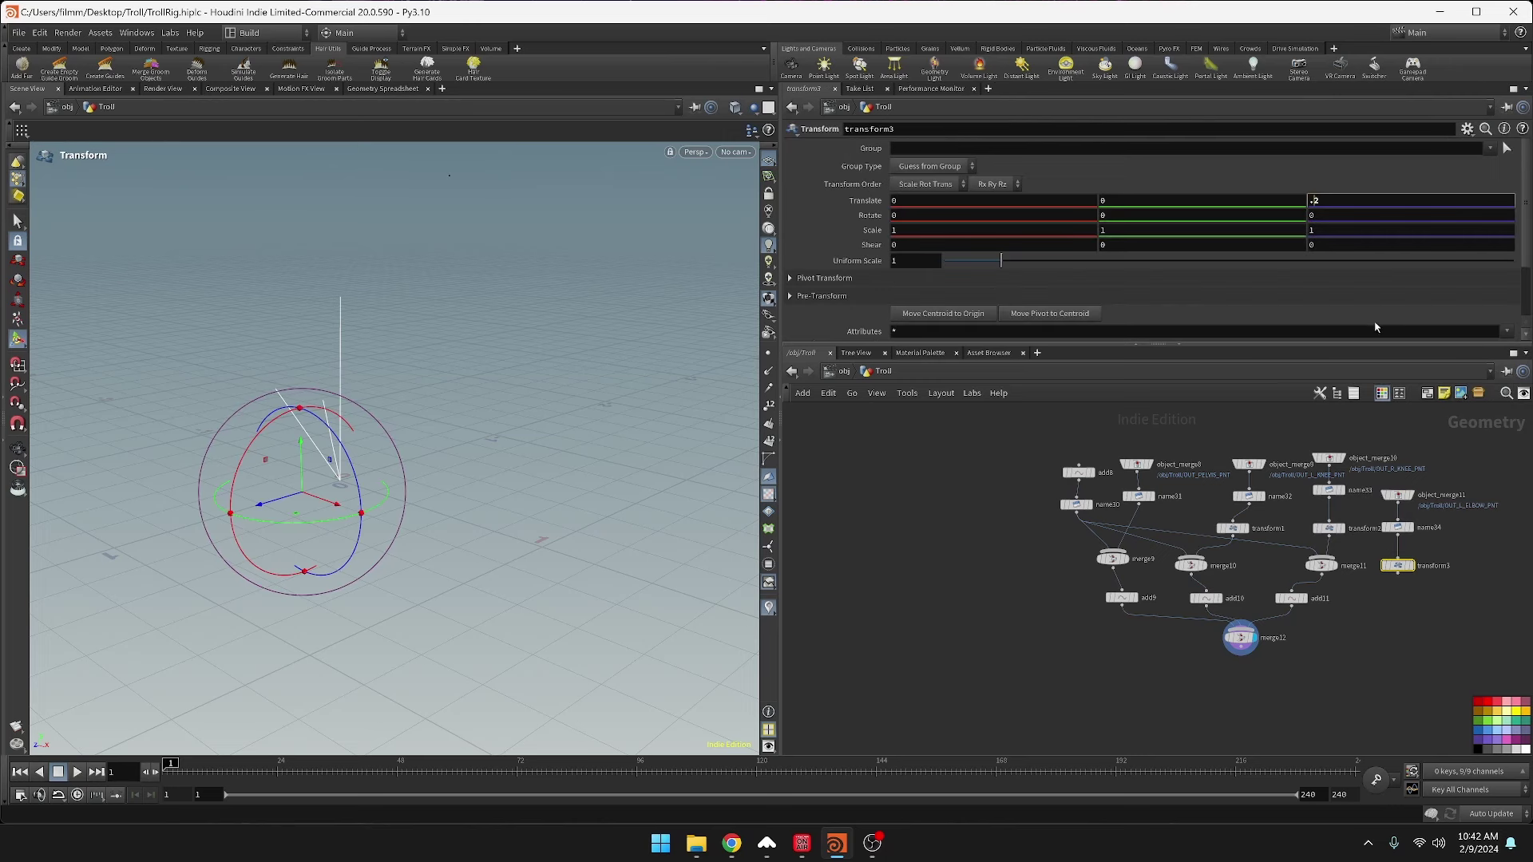
{"action": "type", "text": "-"}
{"action": "key", "text": "Return"}
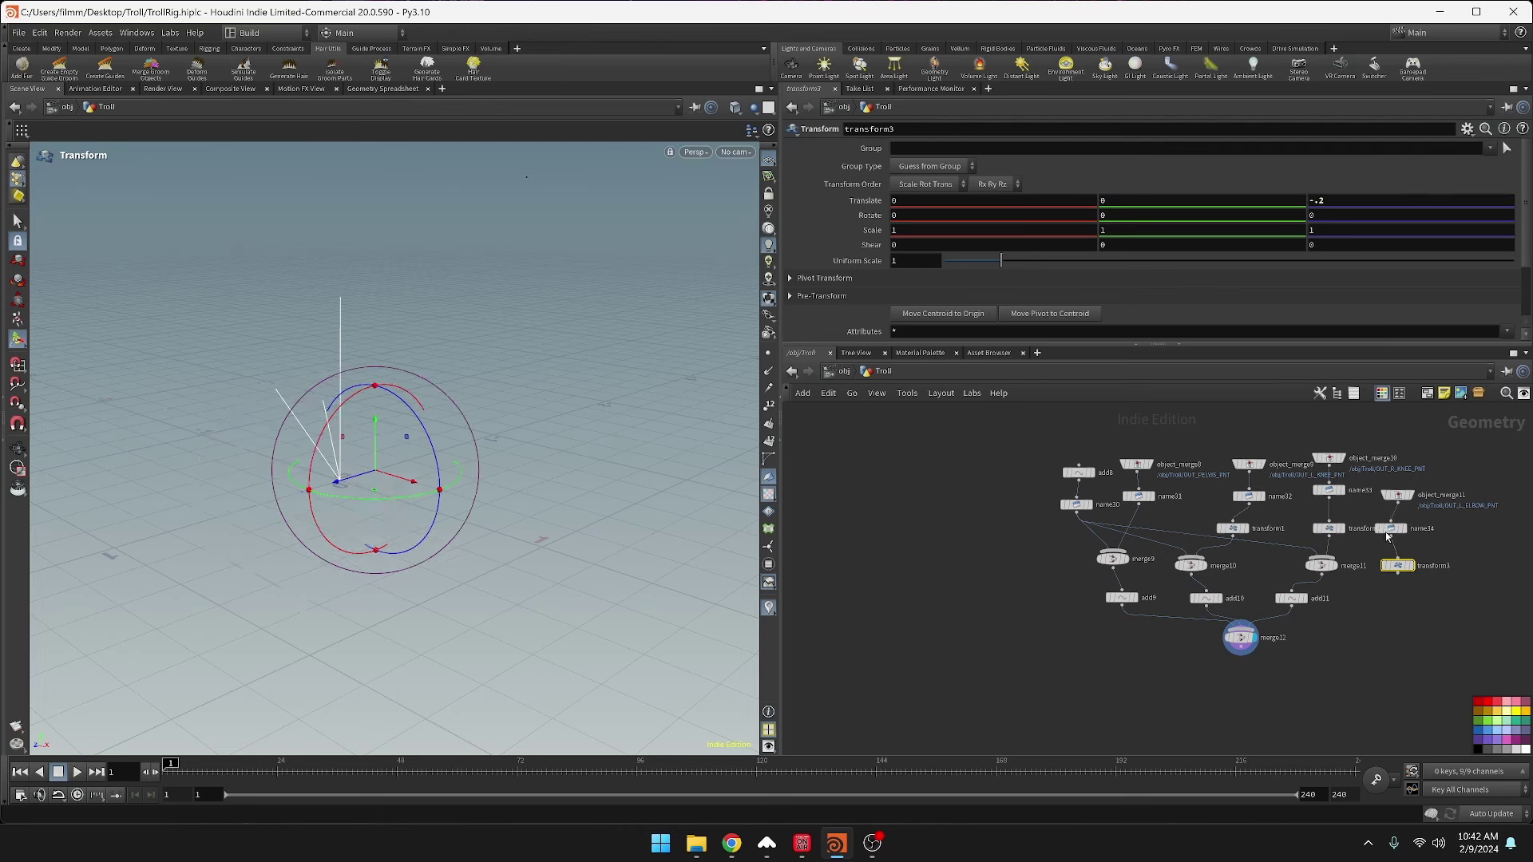
- Change the joint name in the left elbow branch's Name node to end in _L_elbowPoleVector_JNT, keeping the charName expression
{"action": "left_click", "coordinate": [1391, 530]}
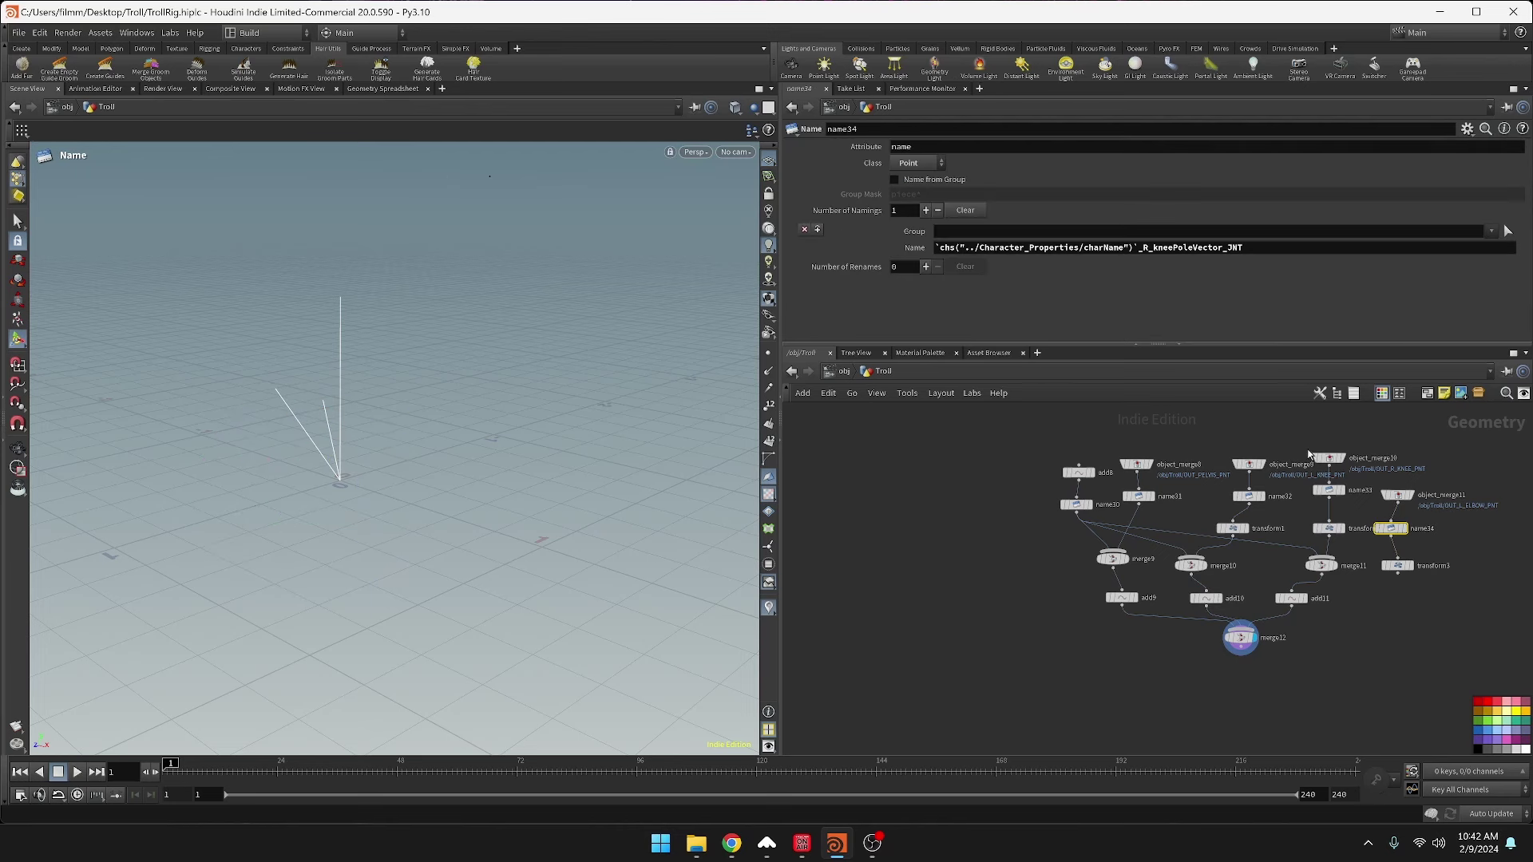
{"action": "left_click", "coordinate": [1176, 248]}
{"action": "mouse_move", "coordinate": [1251, 473]}
{"action": "key", "text": "BackSpace"}
{"action": "key", "text": "BackSpace"}
{"action": "key", "text": "BackSpace"}
{"action": "key", "text": "BackSpace"}
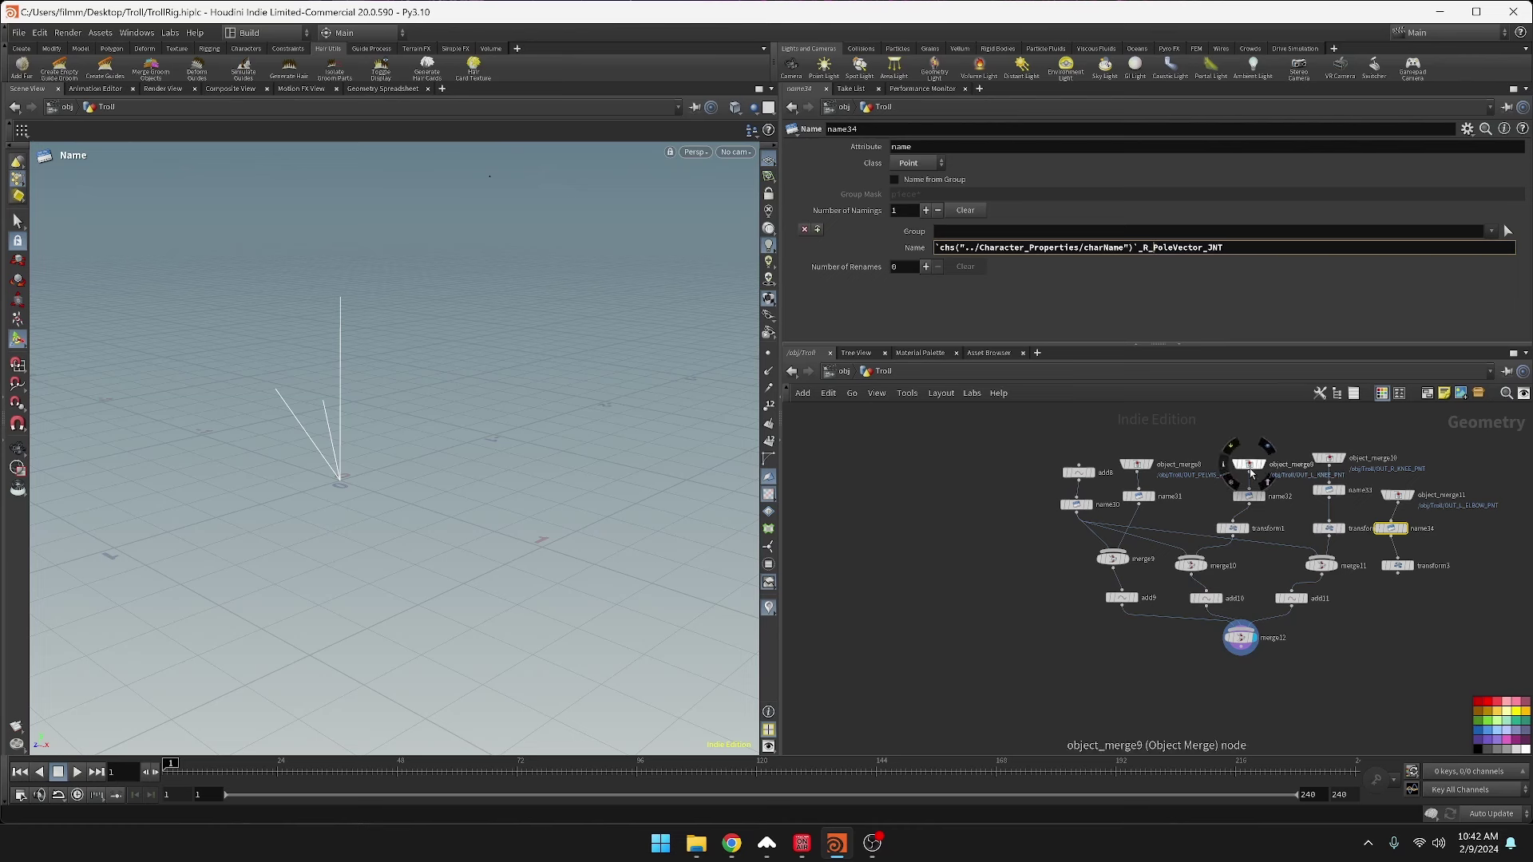
{"action": "type", "text": "elbow"}
{"action": "key", "text": "BackSpace"}
{"action": "type", "text": "L"}
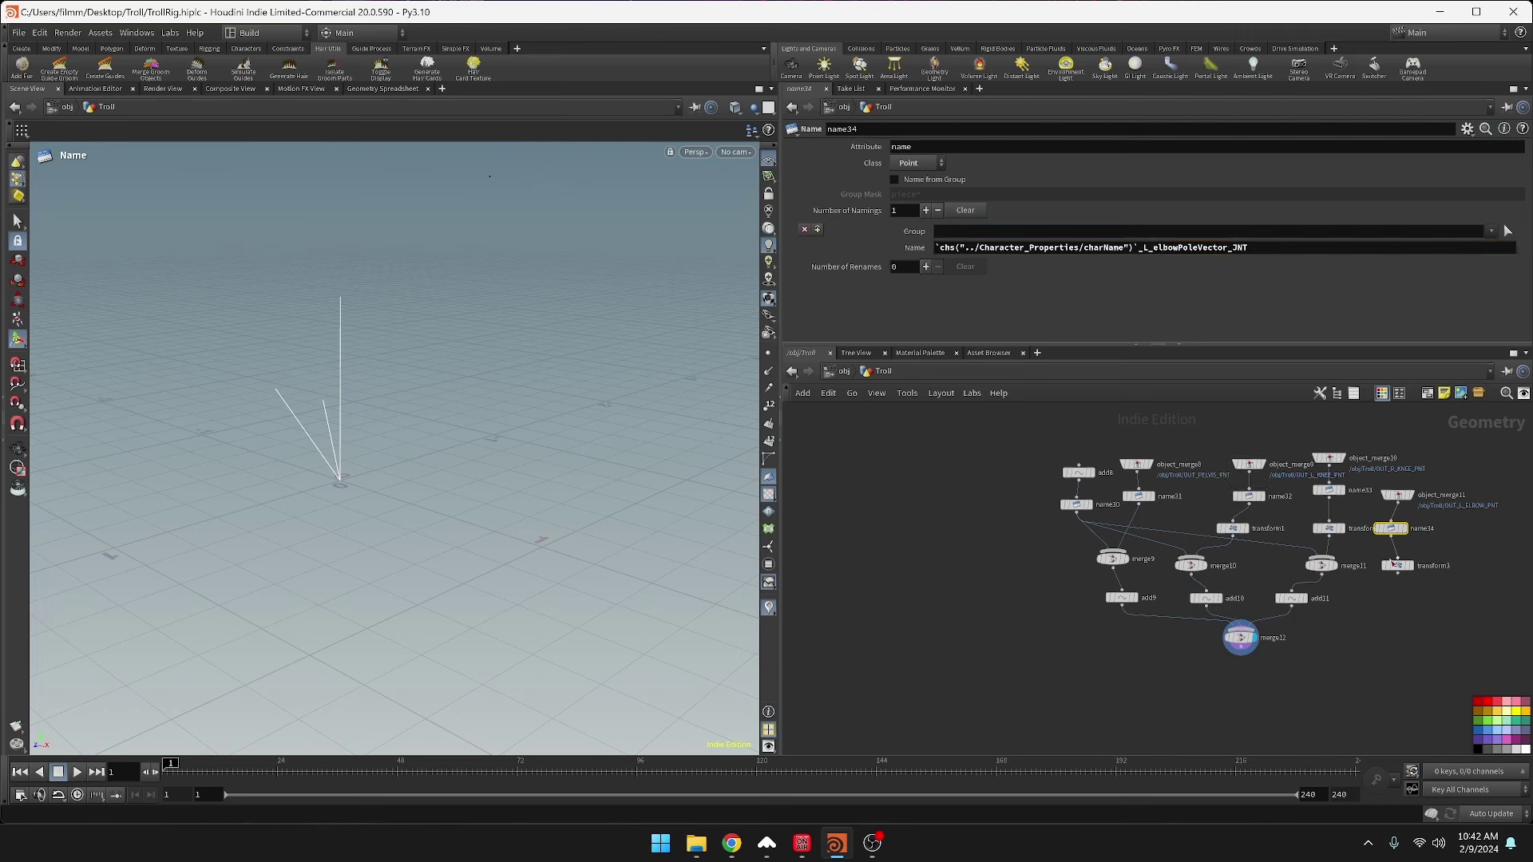
{"action": "left_click_drag", "start_coordinate": [1398, 565], "coordinate": [1386, 565]}
{"action": "left_click", "coordinate": [1237, 642]}
{"action": "left_click_drag", "start_coordinate": [1238, 642], "coordinate": [1237, 657]}
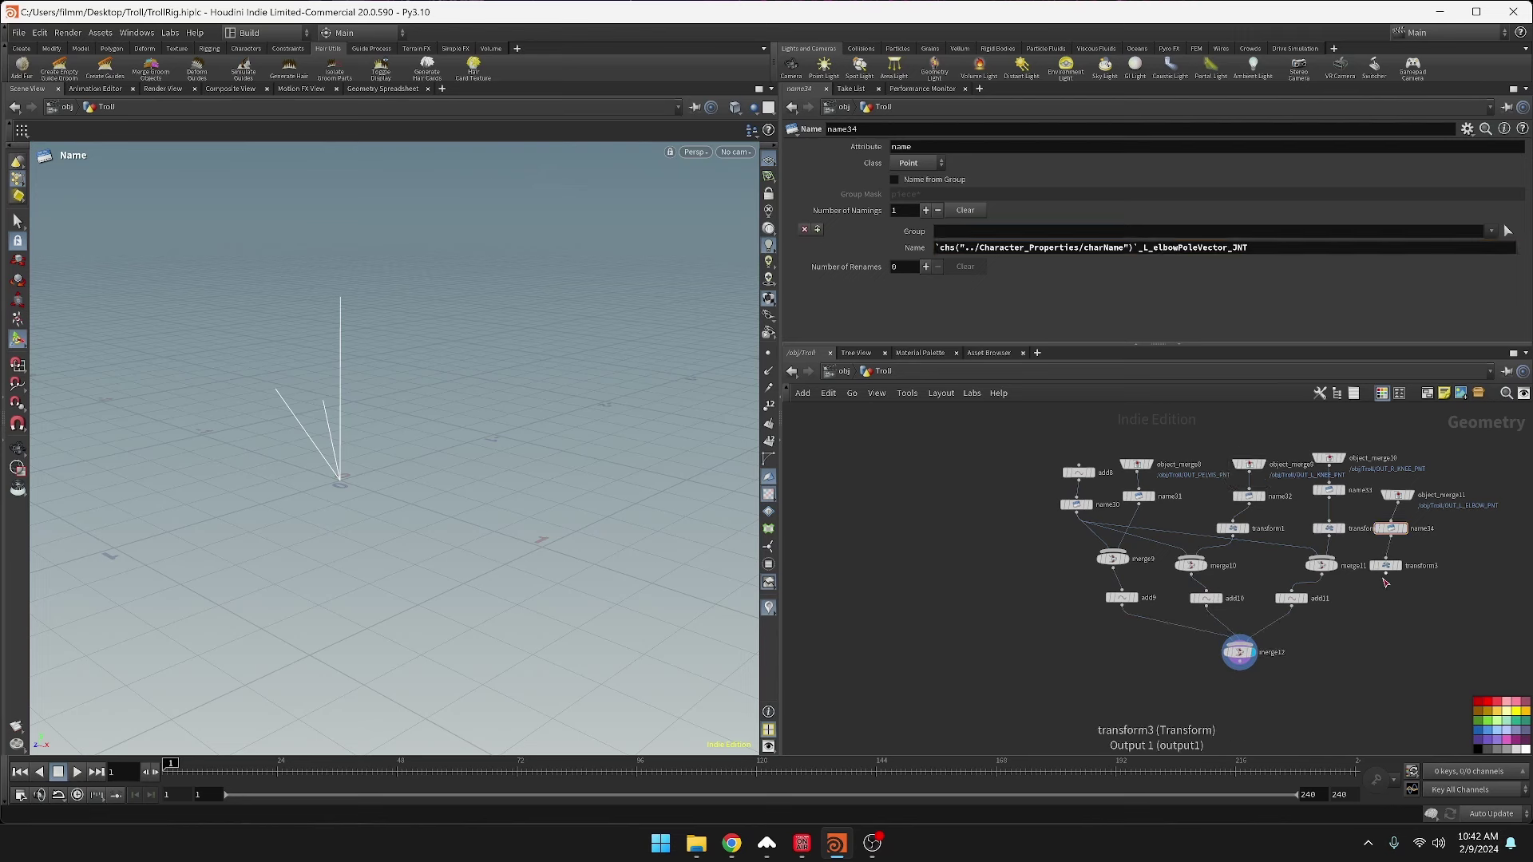
{"action": "mouse_move", "coordinate": [1336, 568]}
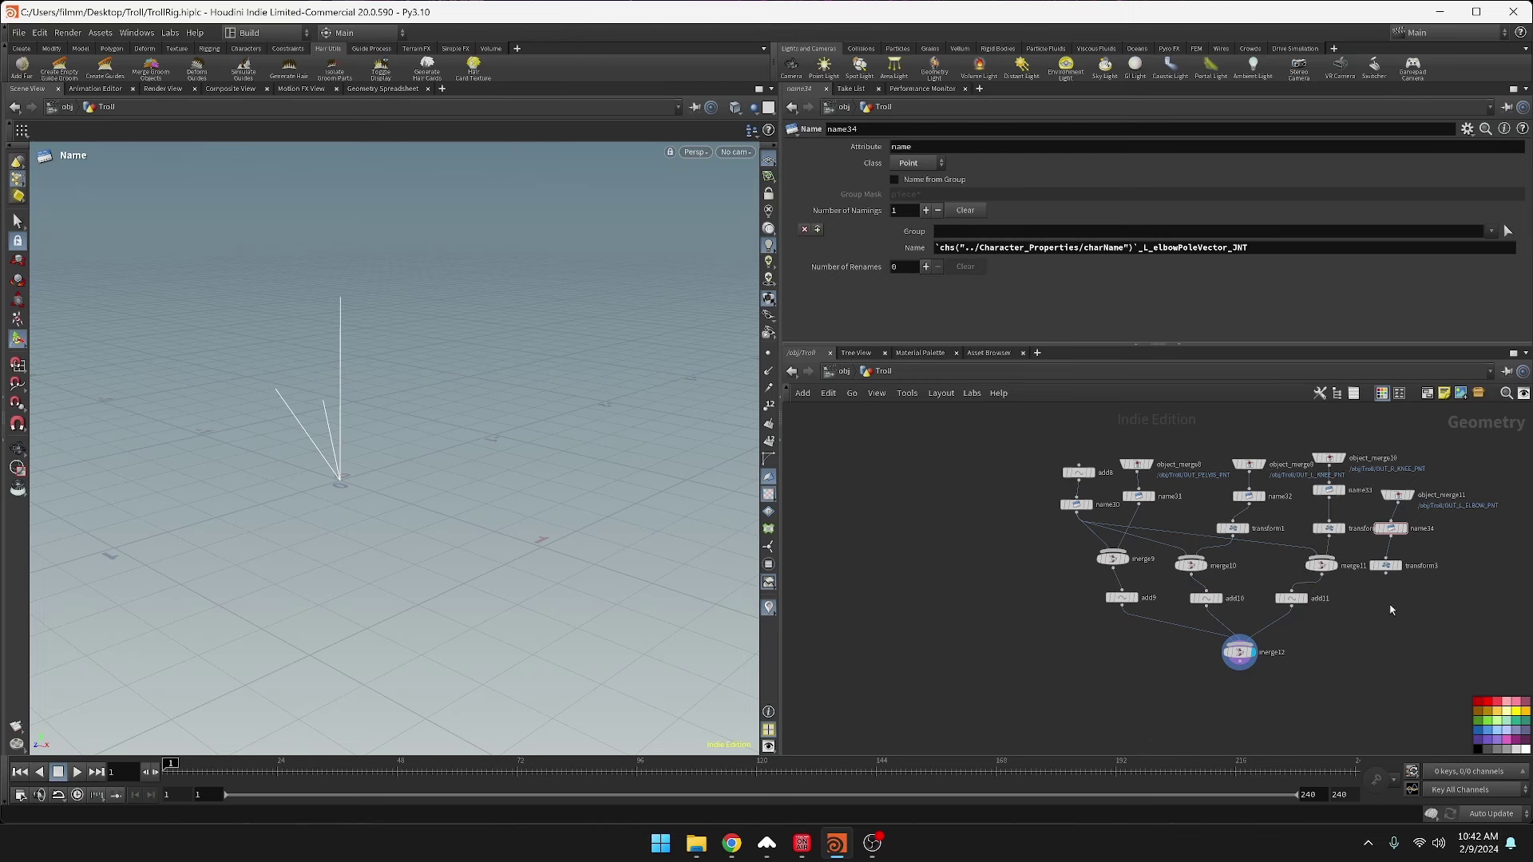
{"action": "key", "text": "Tab"}
{"action": "type", "text": "merge"}
{"action": "key", "text": "Return"}
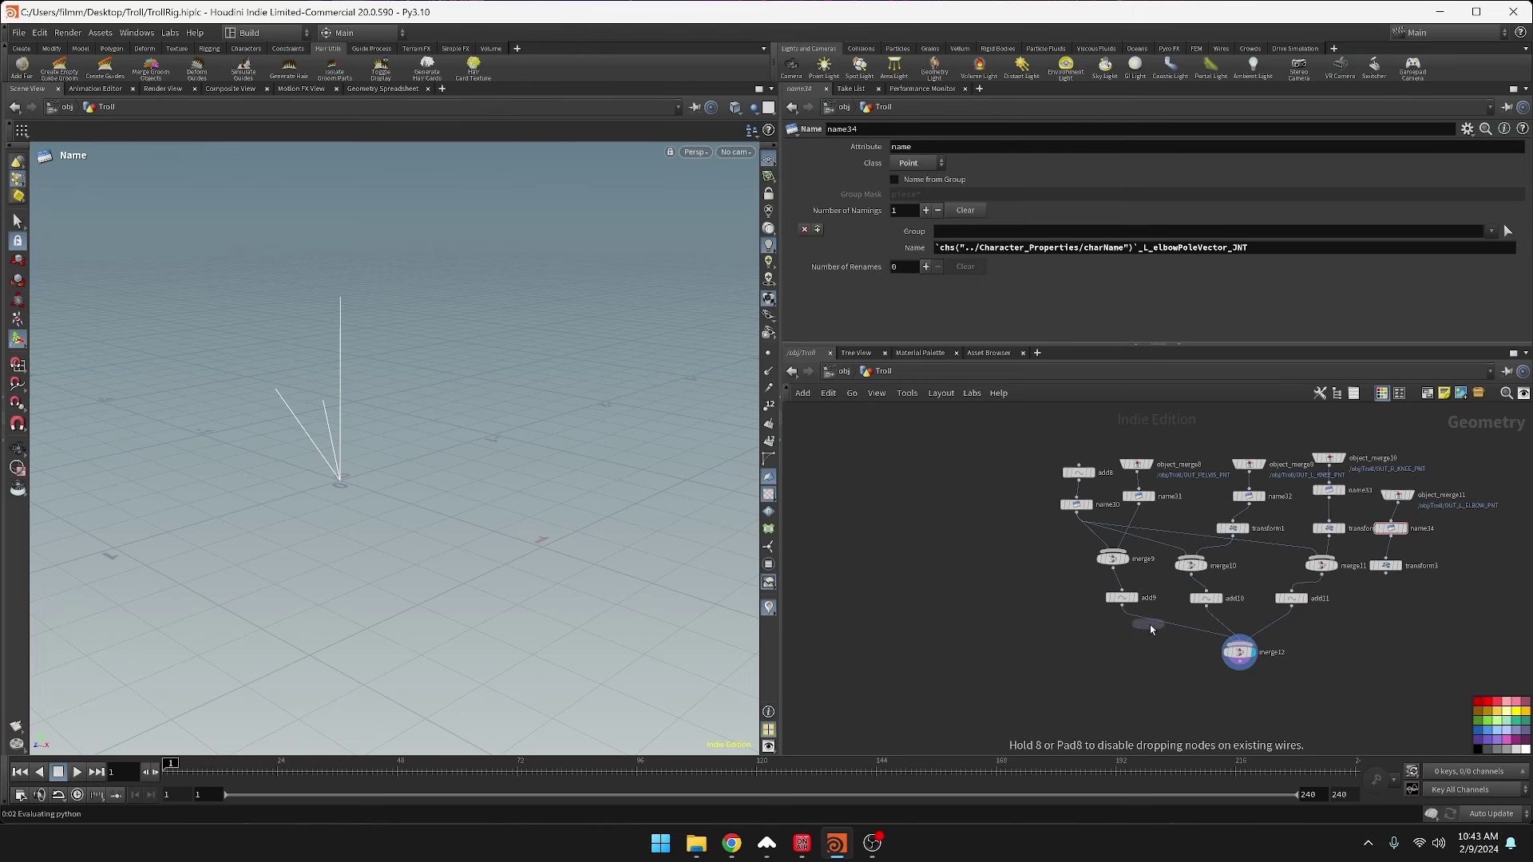
{"action": "left_click", "coordinate": [1157, 619]}
{"action": "left_click_drag", "start_coordinate": [1157, 622], "coordinate": [1112, 585]}
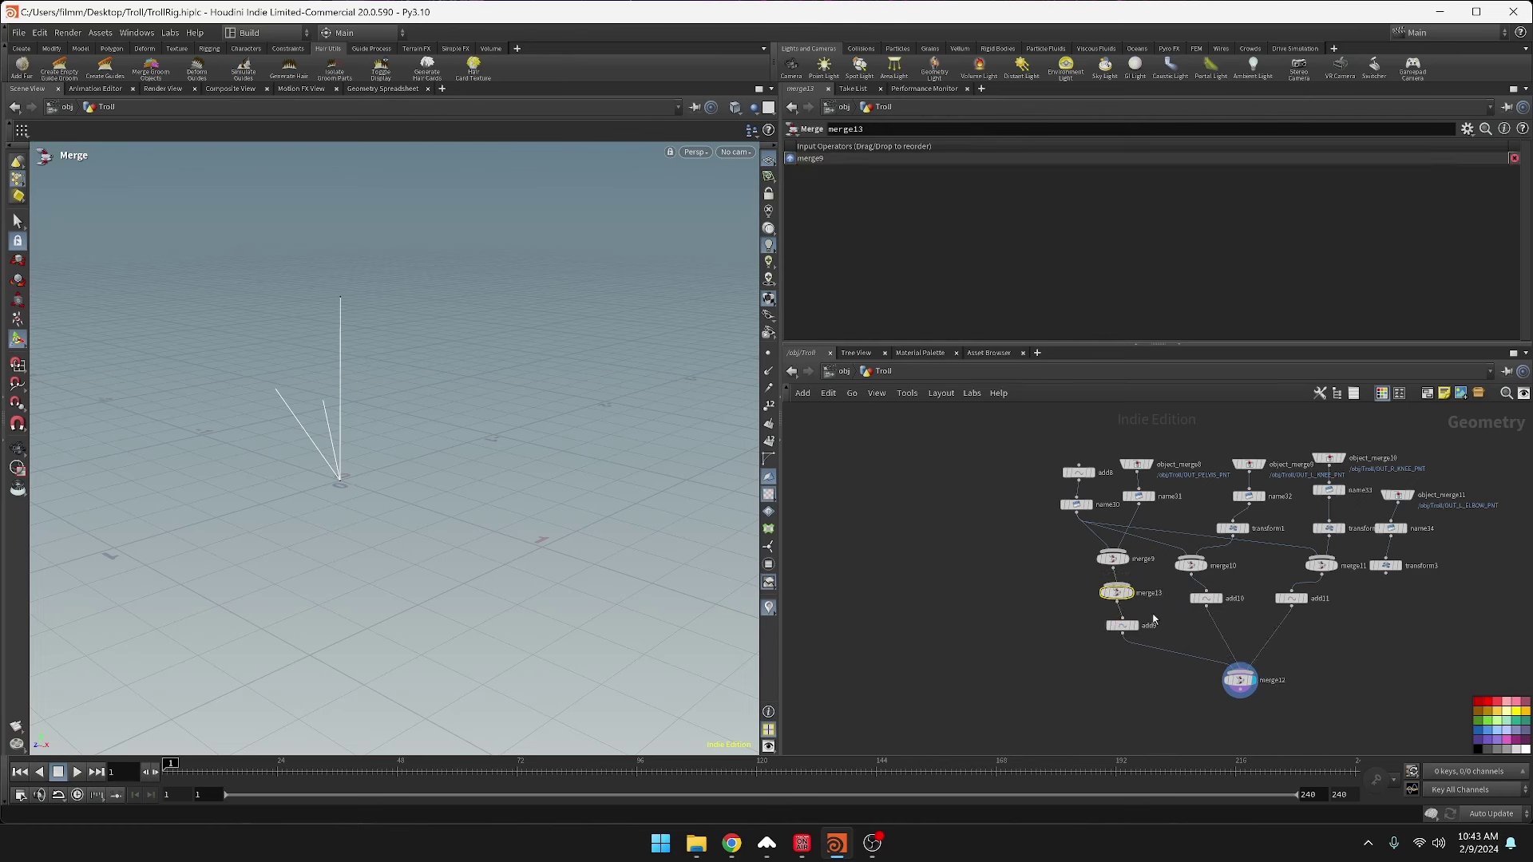
{"action": "key", "text": "Delete"}
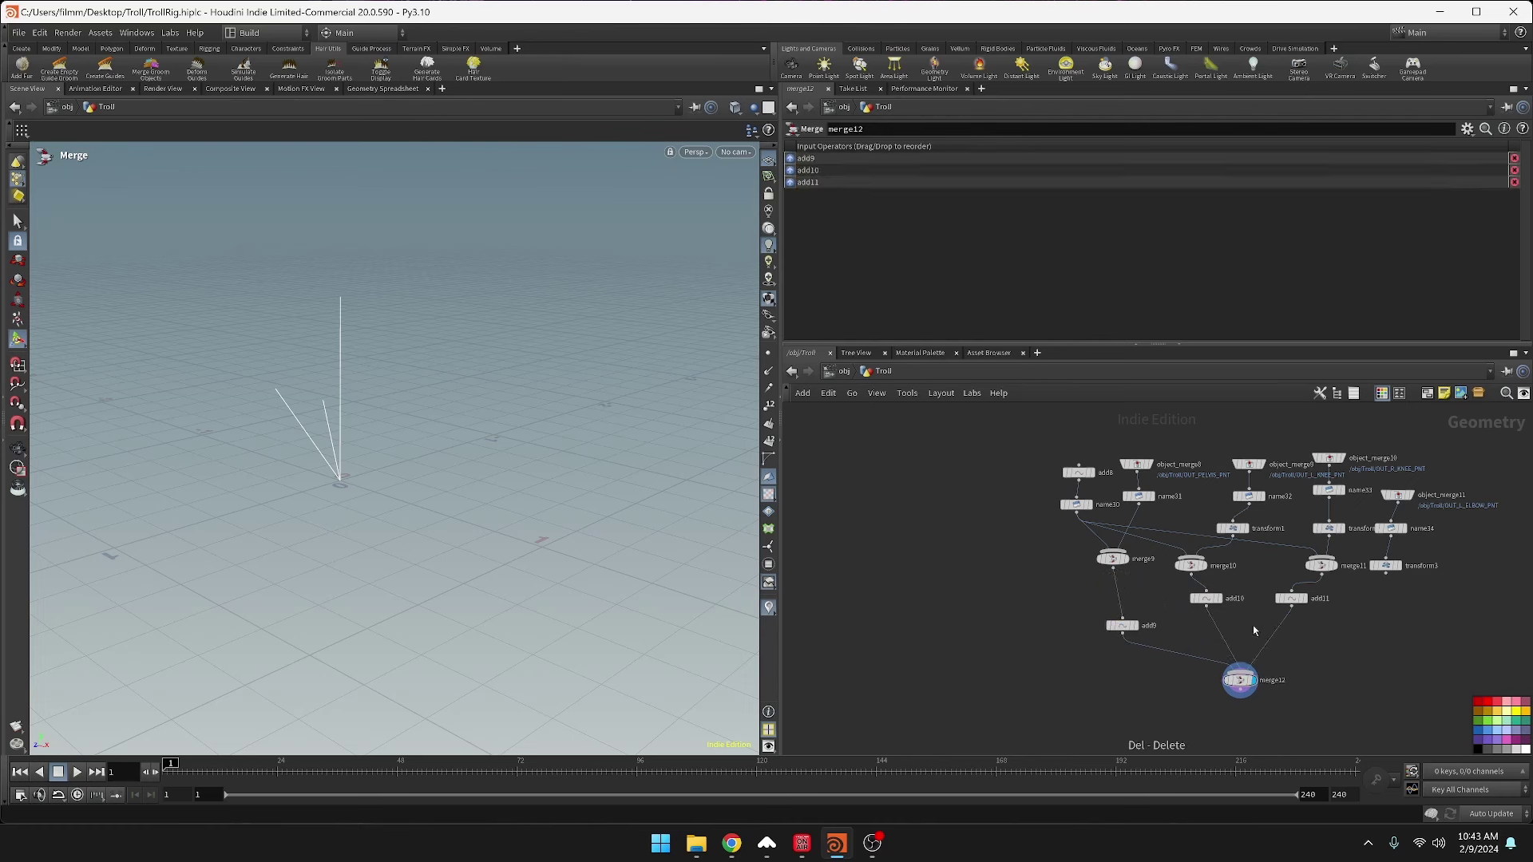
- Rearrange the network so the left elbow branch sits between the root and pelvis nodes and the left knee branch
{"action": "left_click_drag", "start_coordinate": [1030, 455], "coordinate": [1035, 566]}
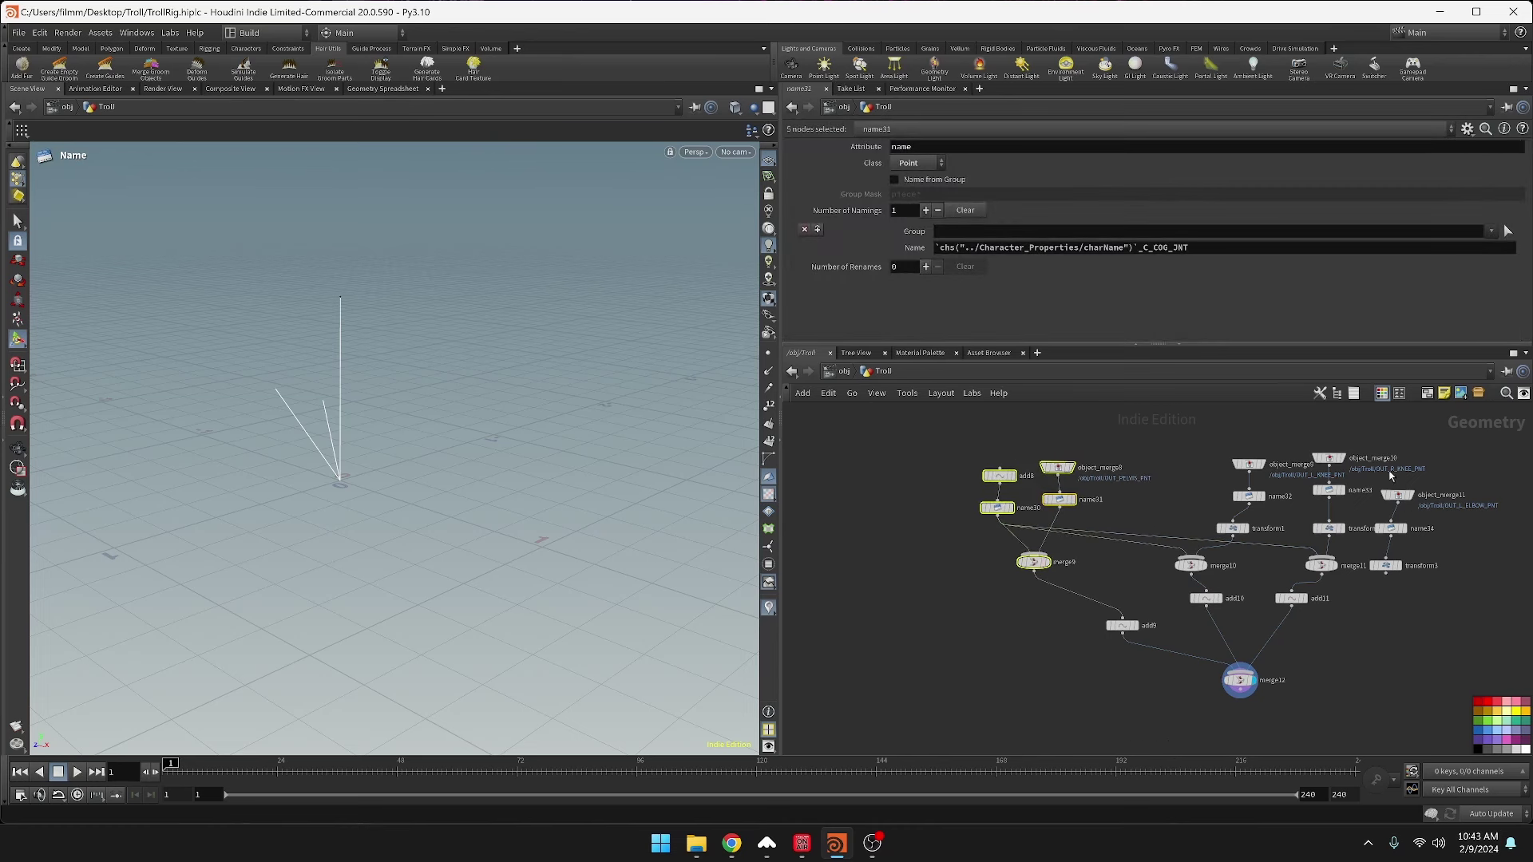
{"action": "left_click_drag", "start_coordinate": [1403, 467], "coordinate": [1141, 503]}
{"action": "left_click", "coordinate": [1146, 531]}
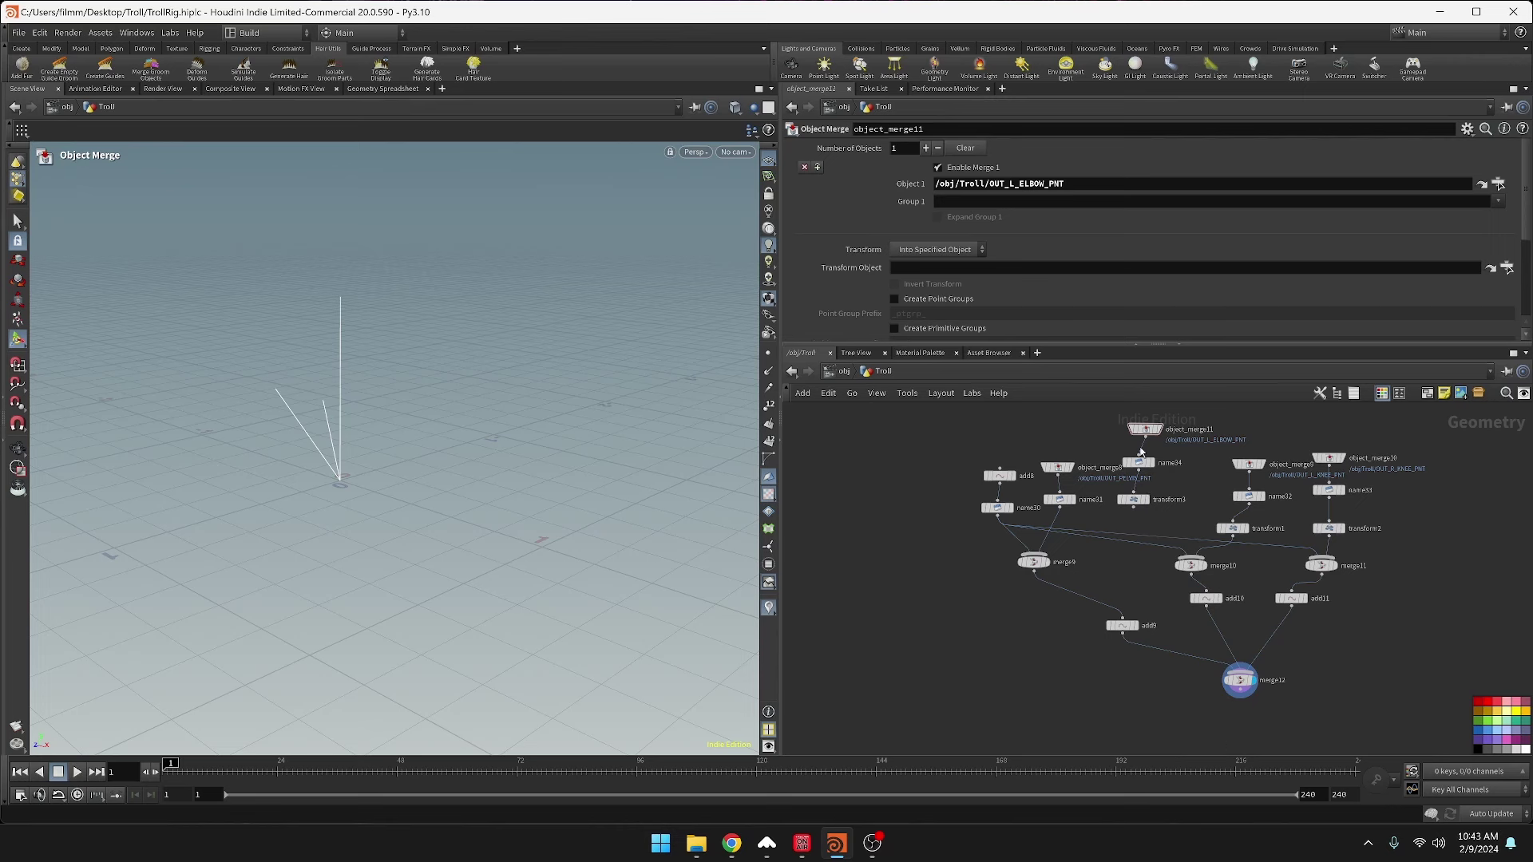
{"action": "left_click_drag", "start_coordinate": [1134, 499], "coordinate": [1122, 499]}
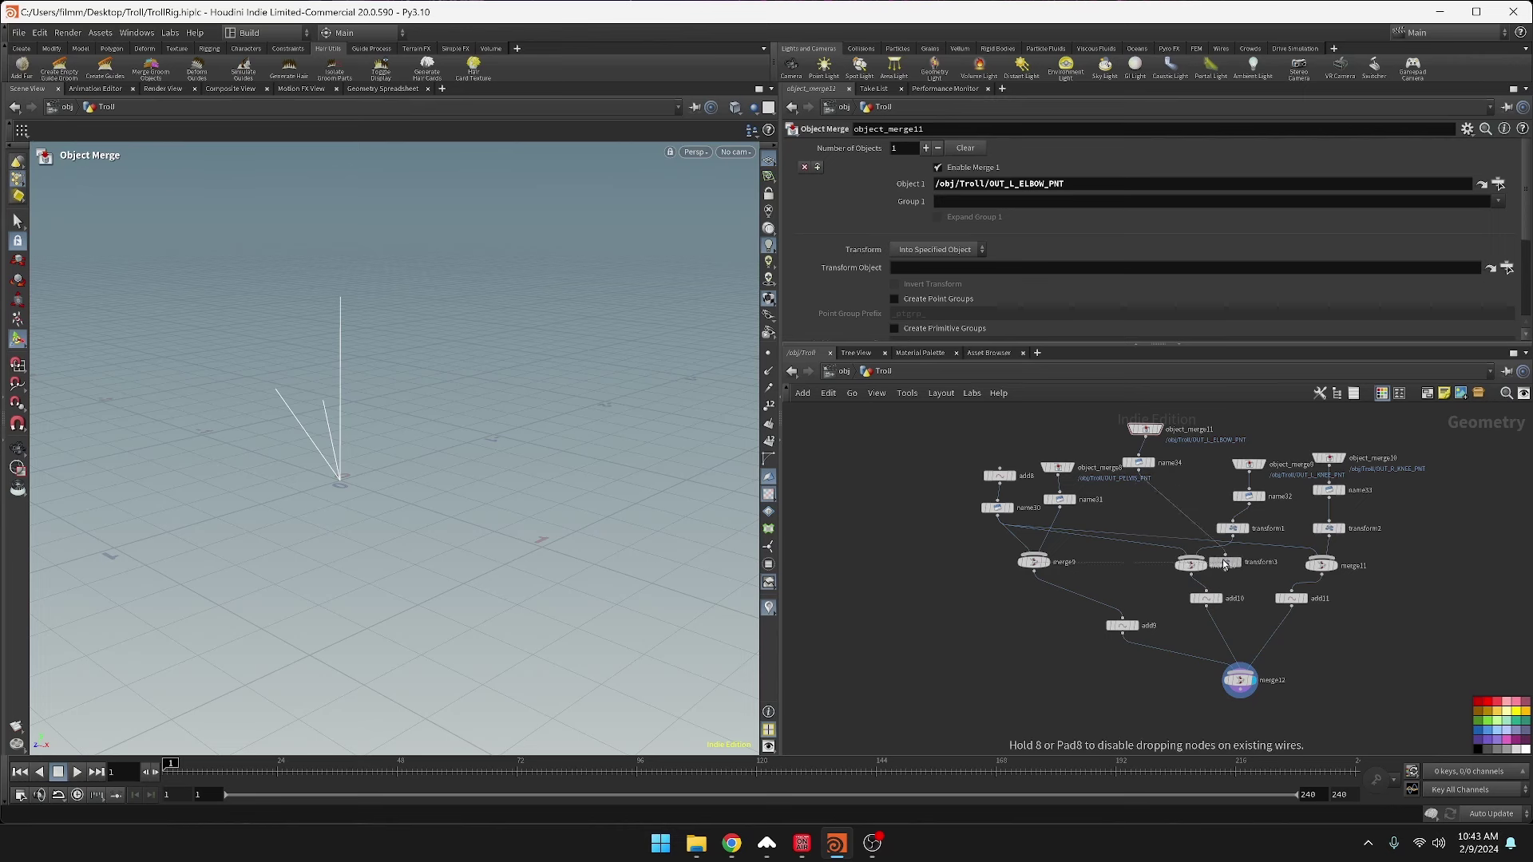
- Duplicate a Merge and an Add node under the left elbow branch, merging the elbow Transform with the COG Name node
{"action": "left_click_drag", "start_coordinate": [1190, 564], "coordinate": [1123, 508], "text": "alt"}
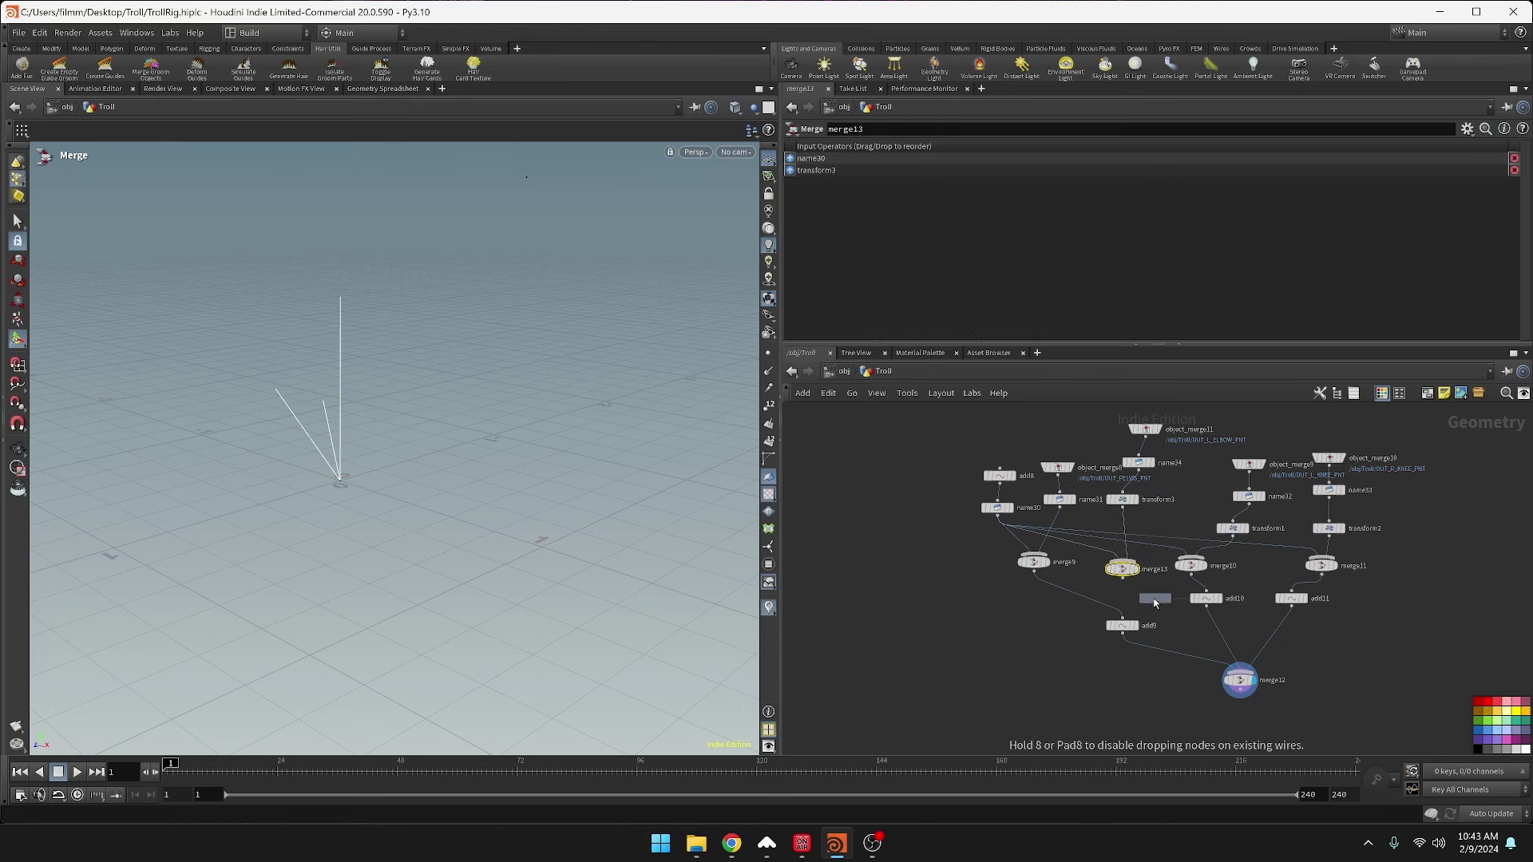
{"action": "left_click", "coordinate": [1140, 599]}
{"action": "left_click_drag", "start_coordinate": [1142, 602], "coordinate": [1133, 592], "text": "alt"}
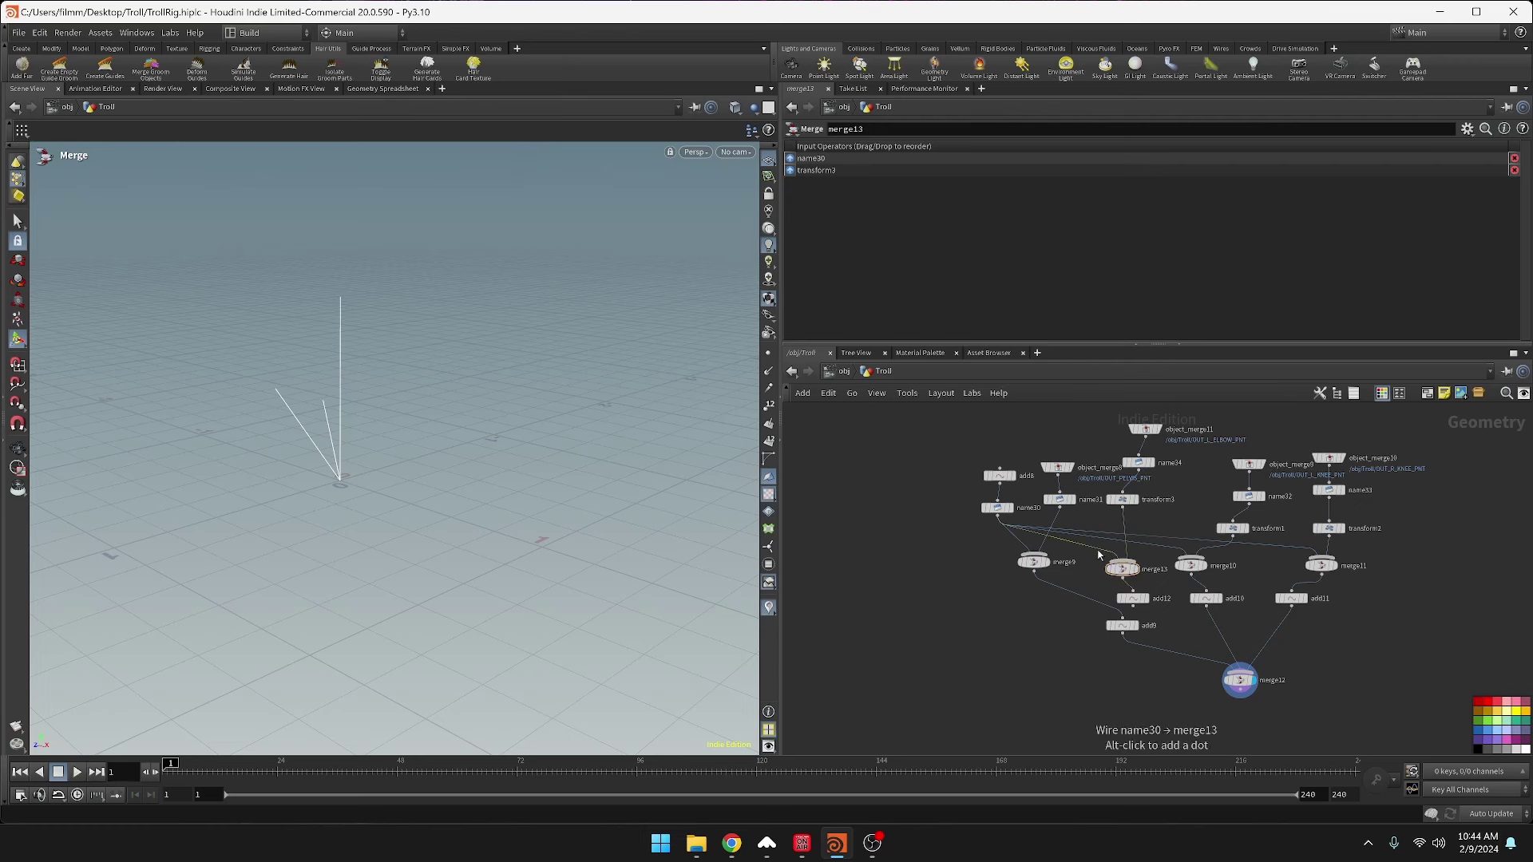
{"action": "left_click_drag", "start_coordinate": [1092, 546], "coordinate": [1060, 510]}
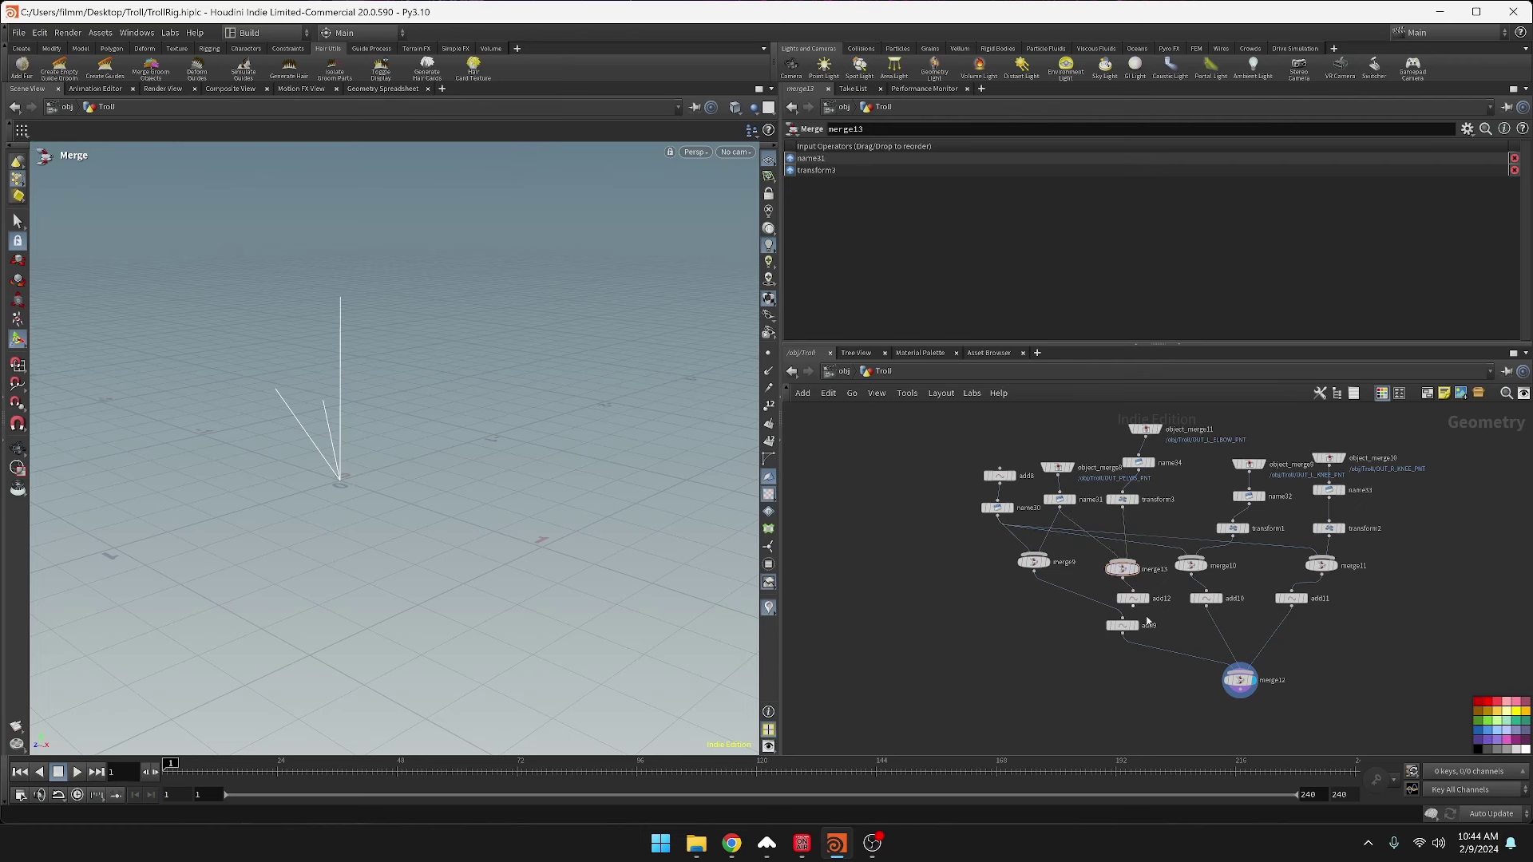
- Delete all the Merge and Add nodes below the point branches, including the final Merge
{"action": "left_click_drag", "start_coordinate": [1130, 416], "coordinate": [1173, 479]}
{"action": "left_click", "coordinate": [1128, 502], "text": "shift"}
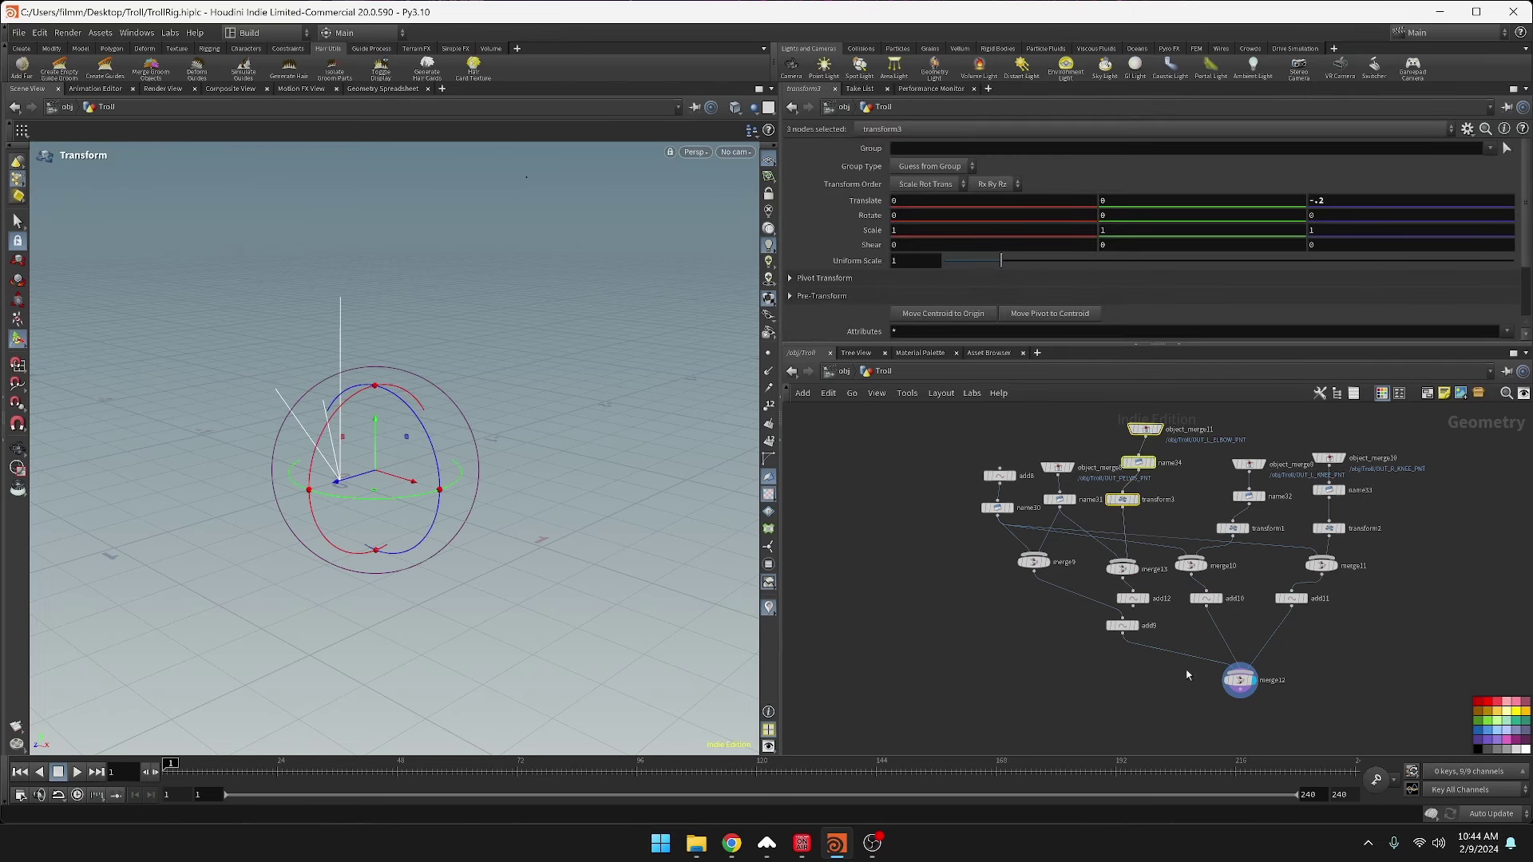
{"action": "left_click_drag", "start_coordinate": [982, 538], "coordinate": [1369, 639]}
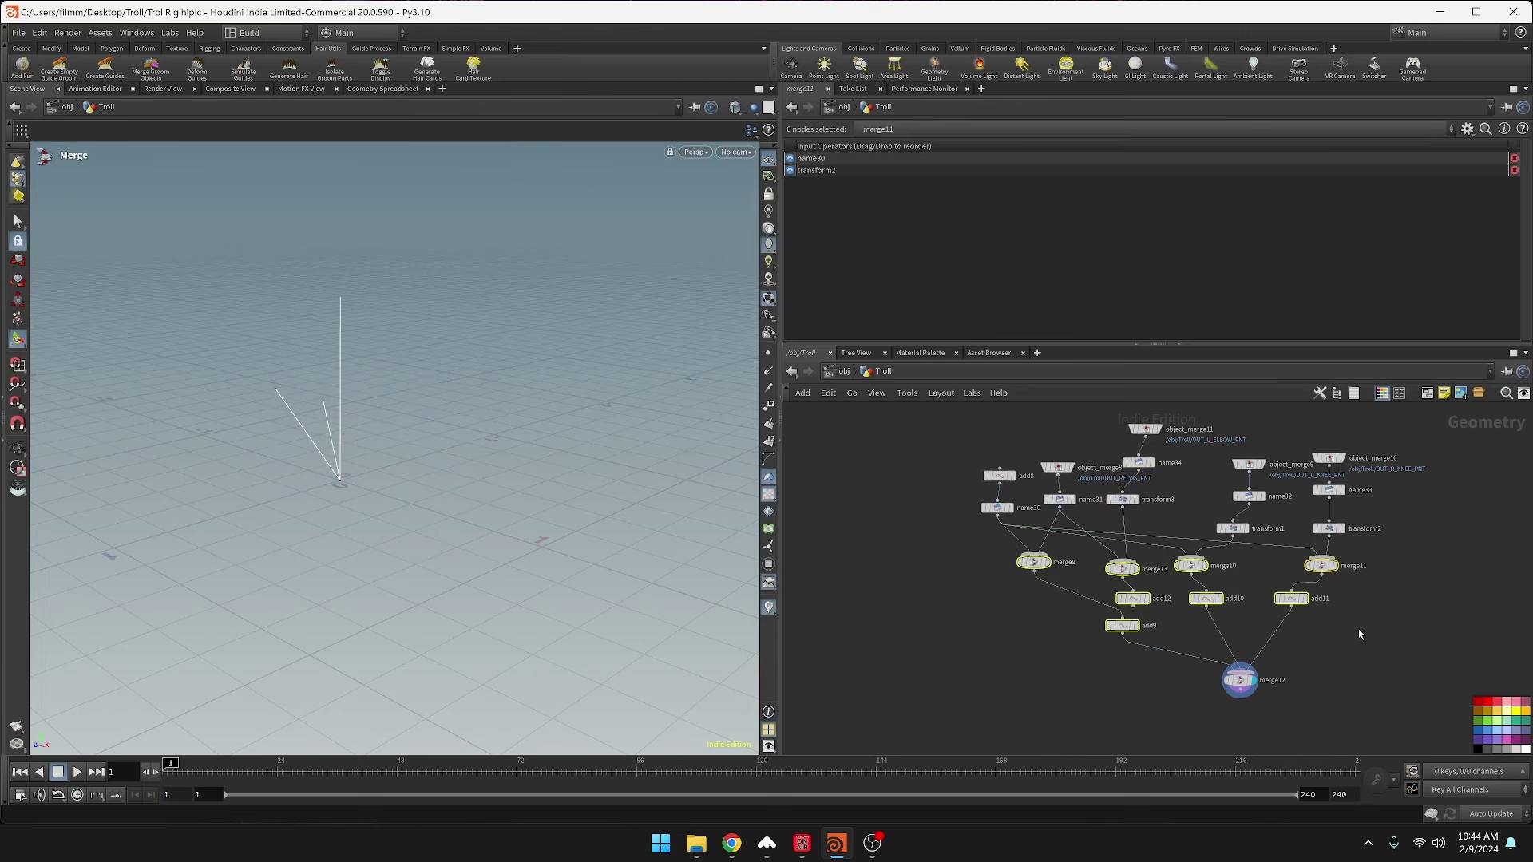
{"action": "key", "text": "Delete"}
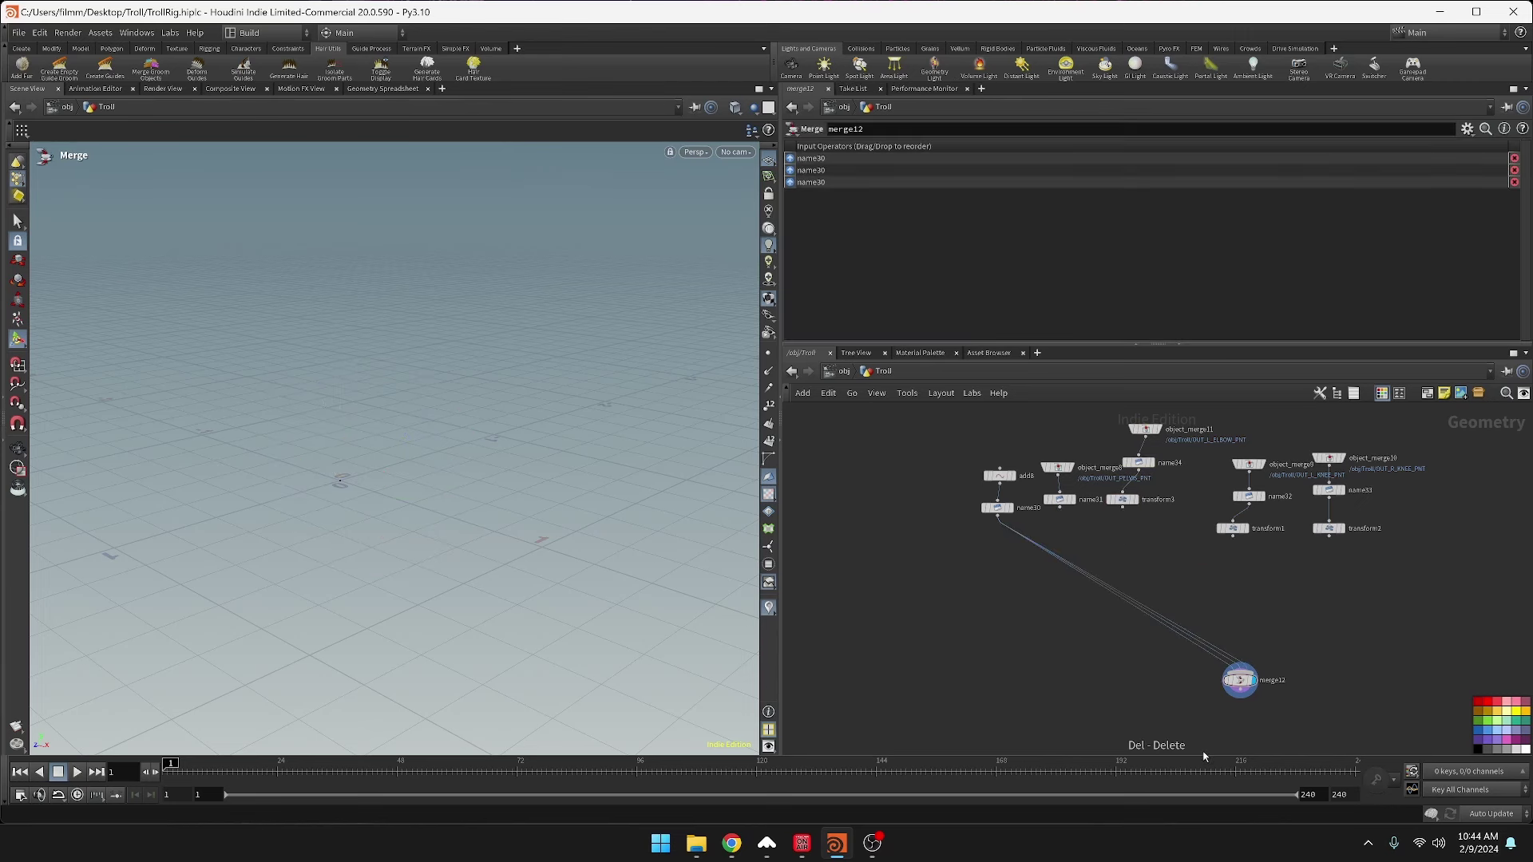
{"action": "key", "text": "ctrl+z"}
{"action": "left_click_drag", "start_coordinate": [1387, 688], "coordinate": [1389, 693]}
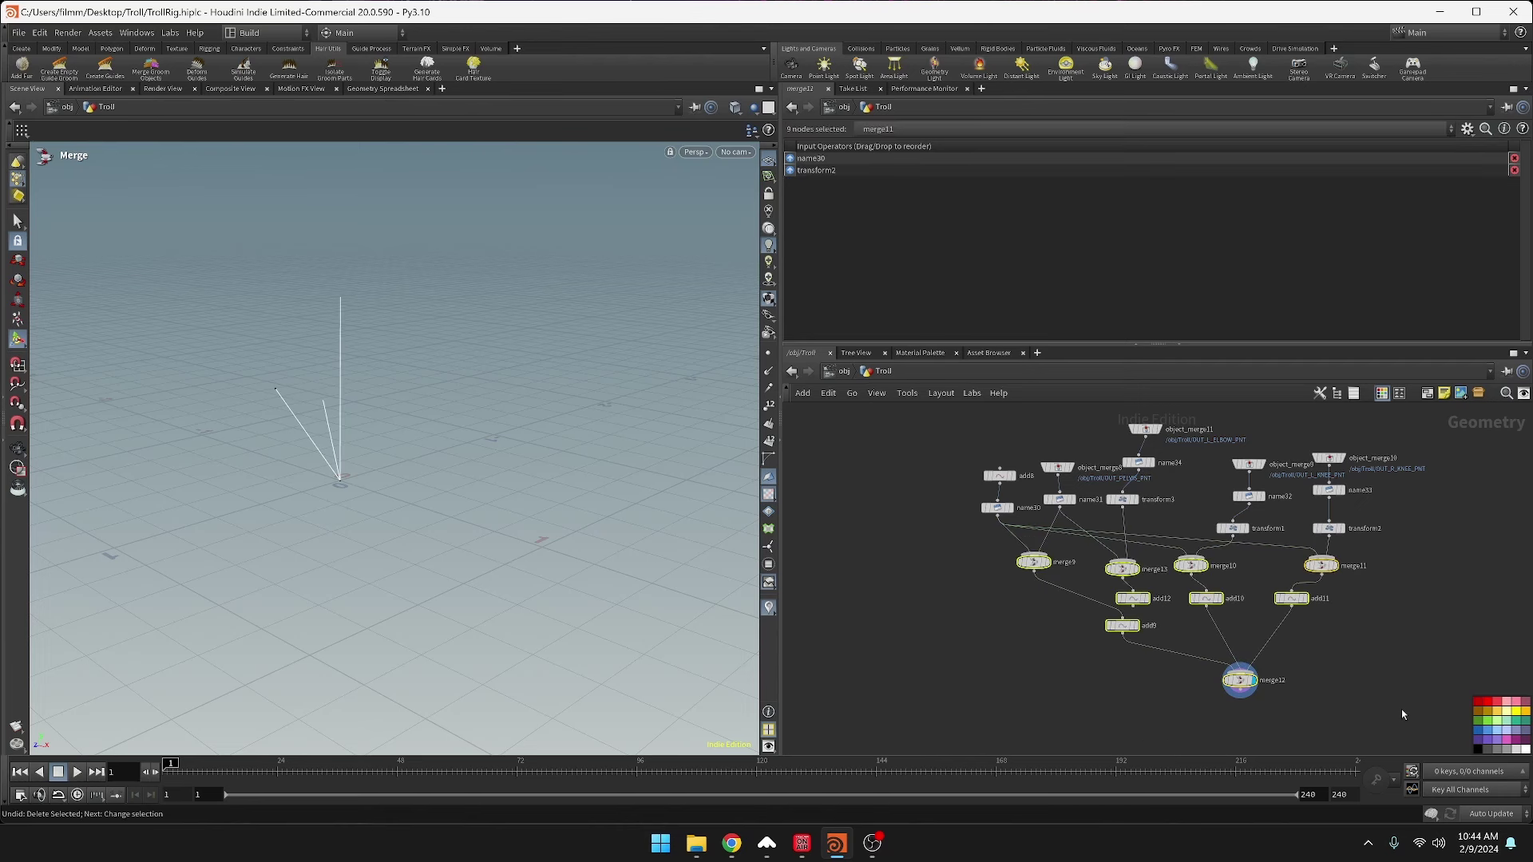
{"action": "key", "text": "Delete"}
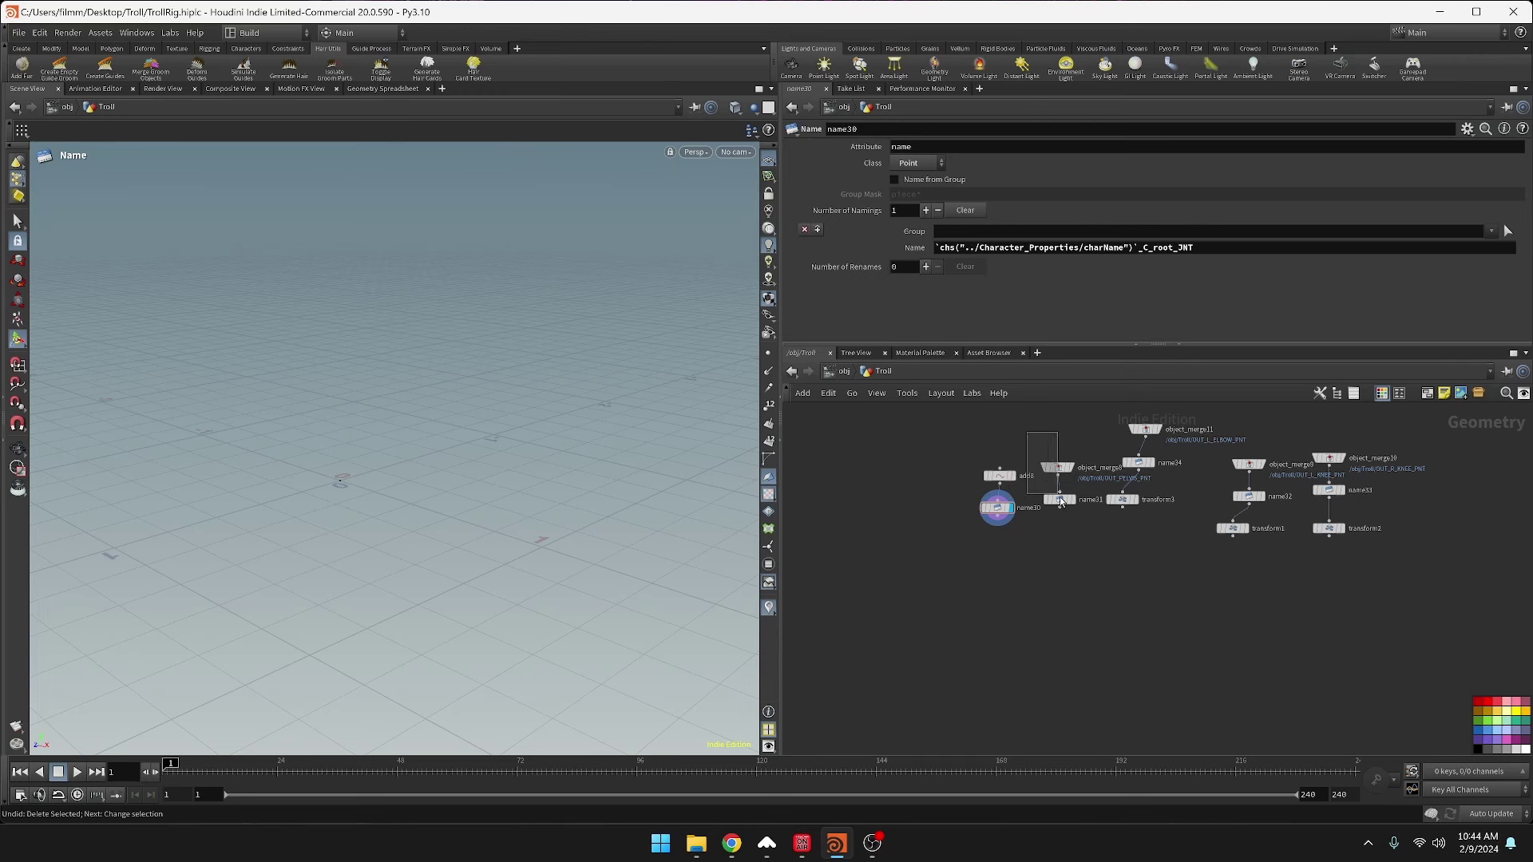
- Align the left elbow branch, duplicate it, and set the copy's source object to /obj/Troll/OUT_R_ELBOW_PNT
{"action": "left_click", "coordinate": [1059, 499]}
{"action": "mouse_move", "coordinate": [1141, 463]}
{"action": "left_click_drag", "start_coordinate": [1141, 463], "coordinate": [1142, 502]}
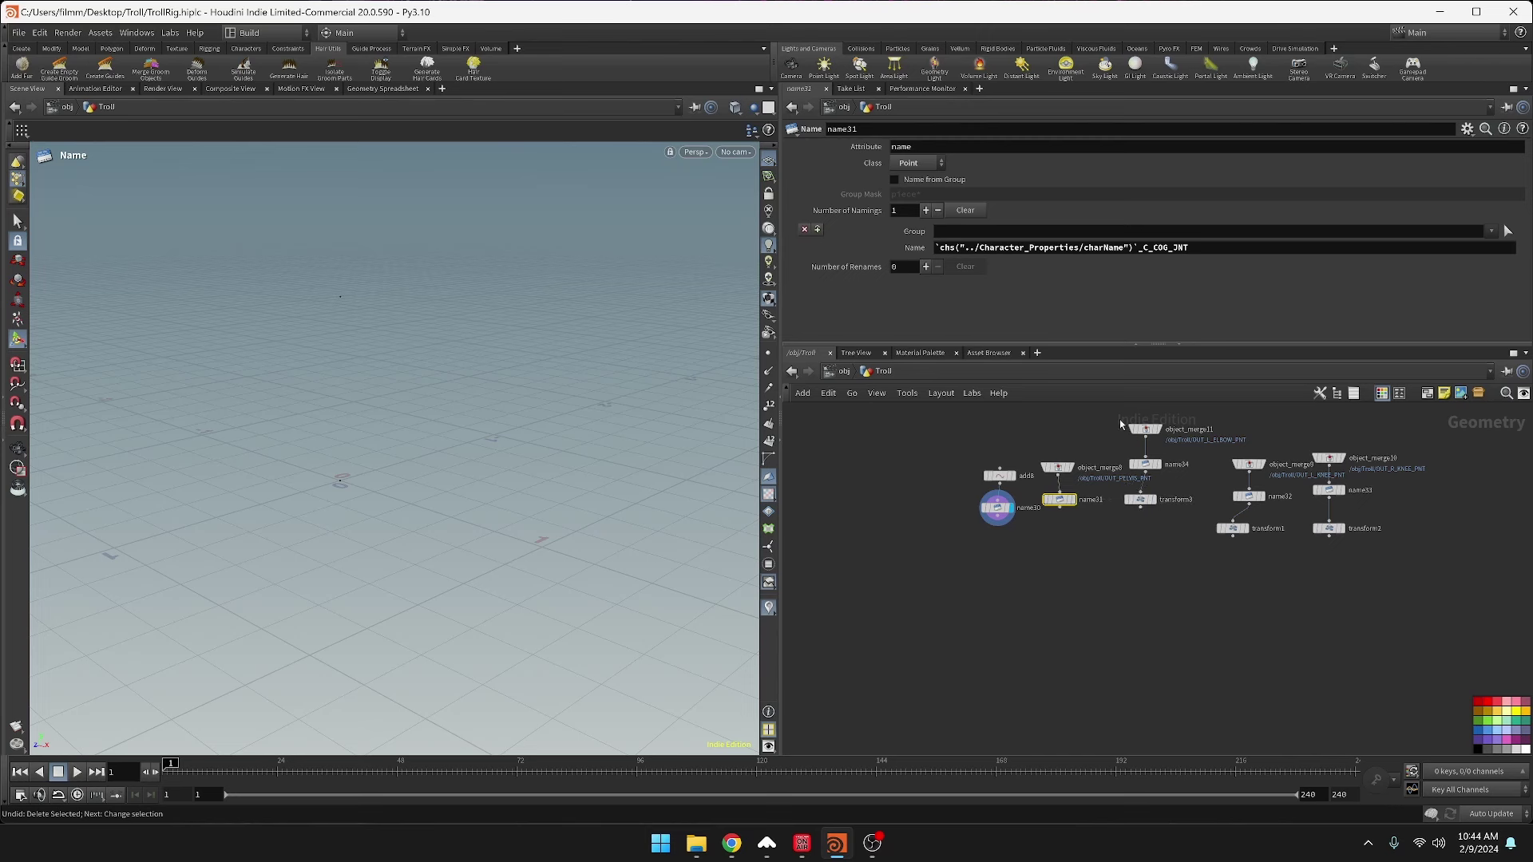
{"action": "left_click_drag", "start_coordinate": [1122, 424], "coordinate": [1201, 502]}
{"action": "left_click", "coordinate": [1202, 503]}
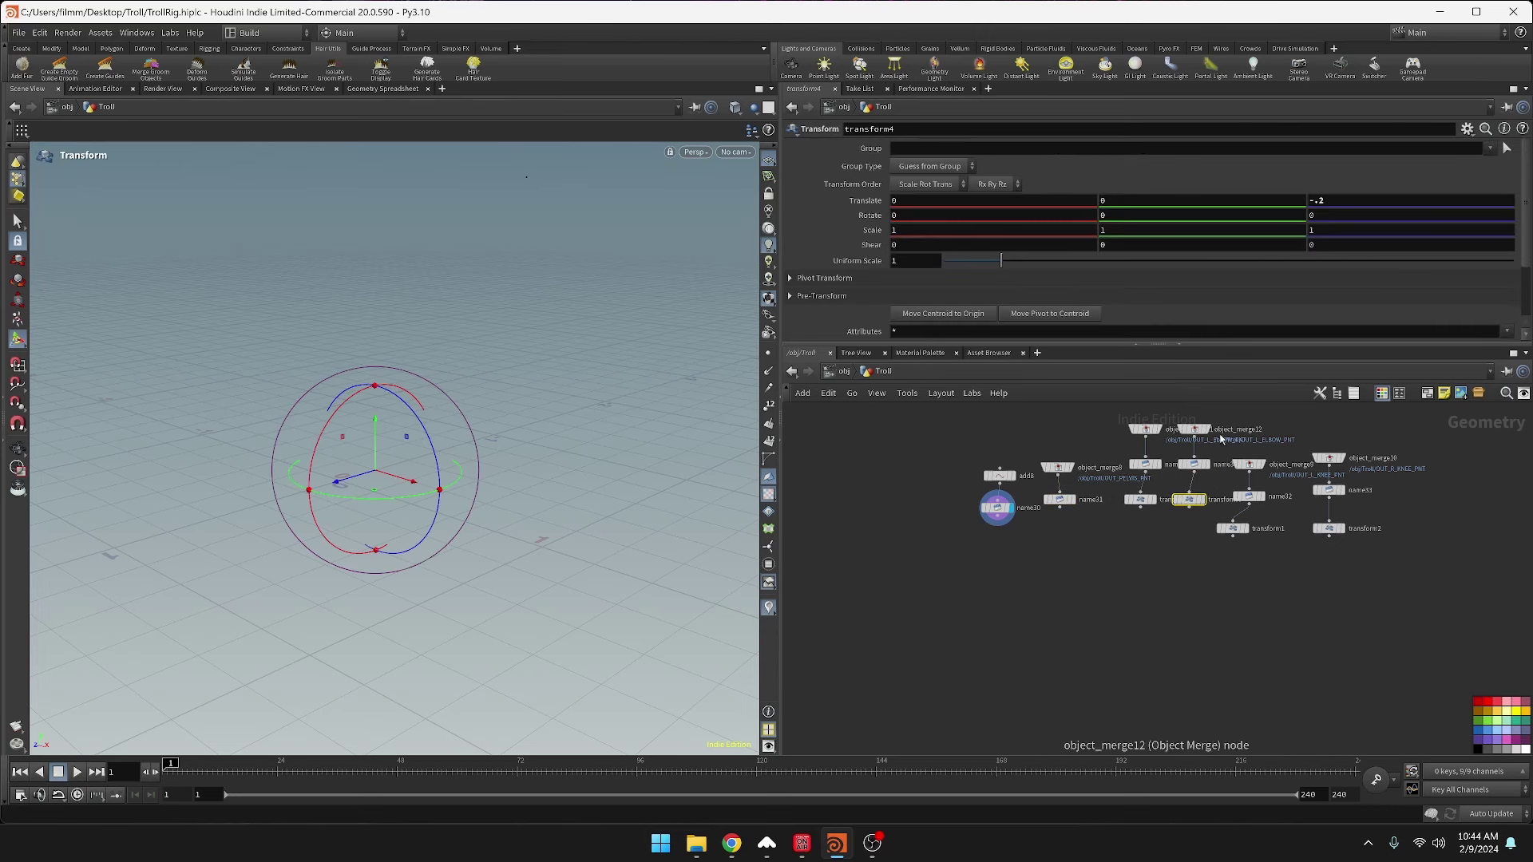
{"action": "left_click", "coordinate": [1194, 429]}
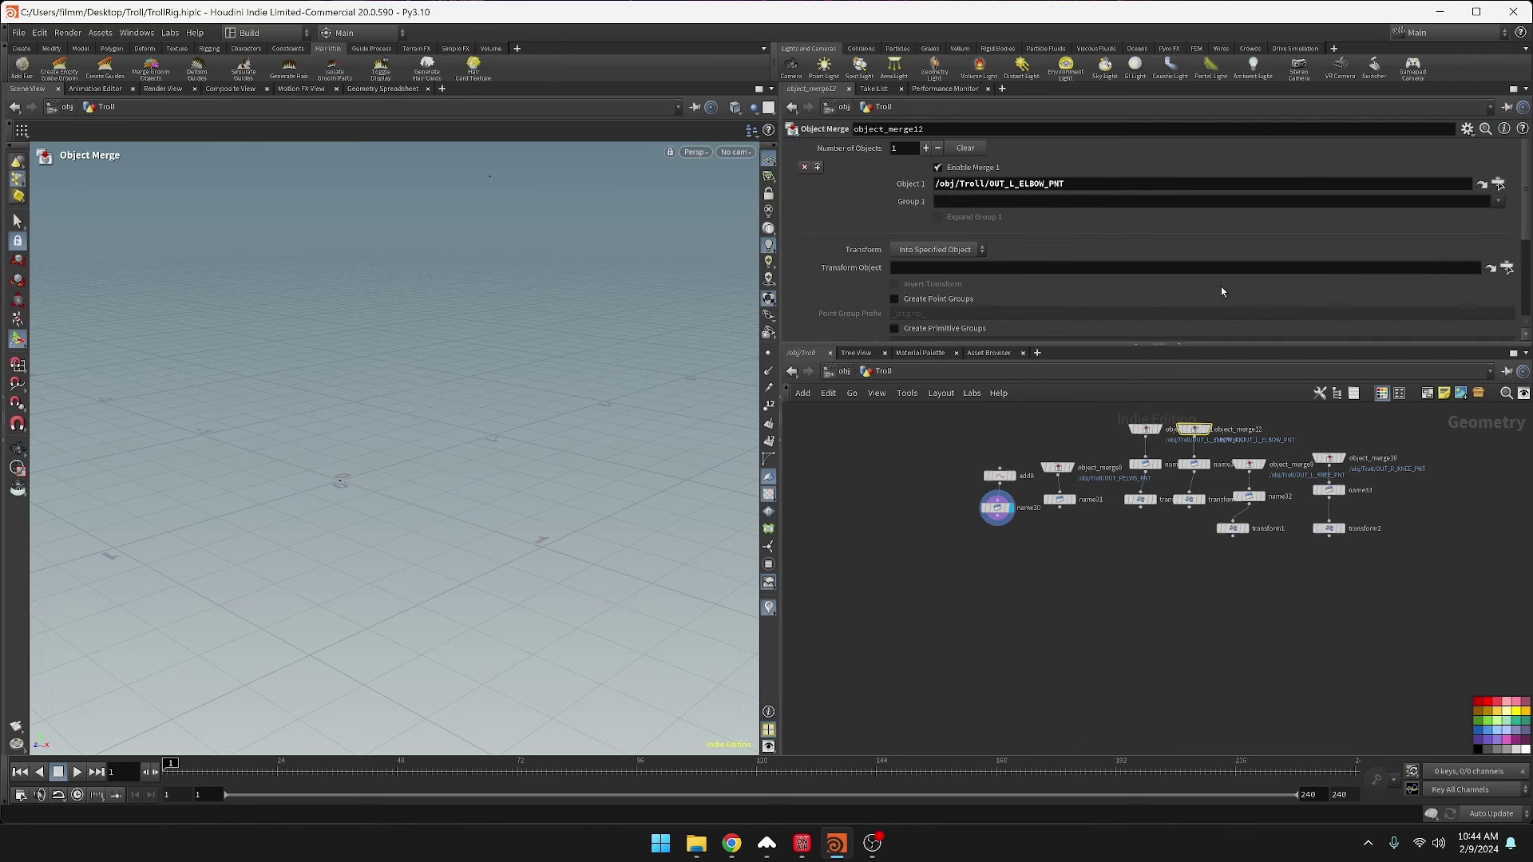
{"action": "left_click", "coordinate": [1015, 184]}
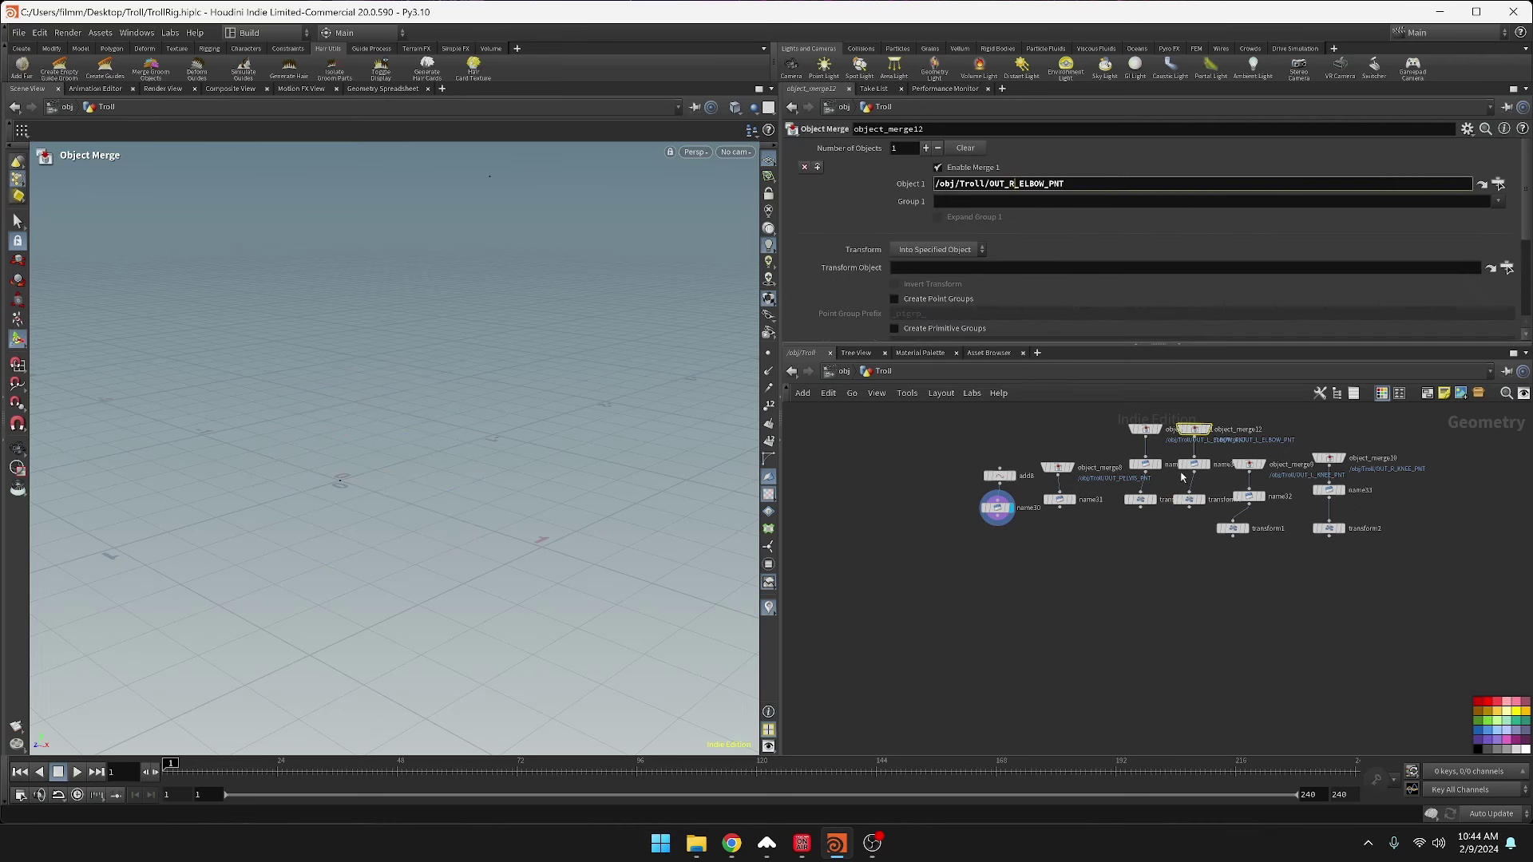
- Change the copied elbow Name node's joint name to end in _R_elbowPoleVector_JNT
{"action": "left_click", "coordinate": [1193, 465]}
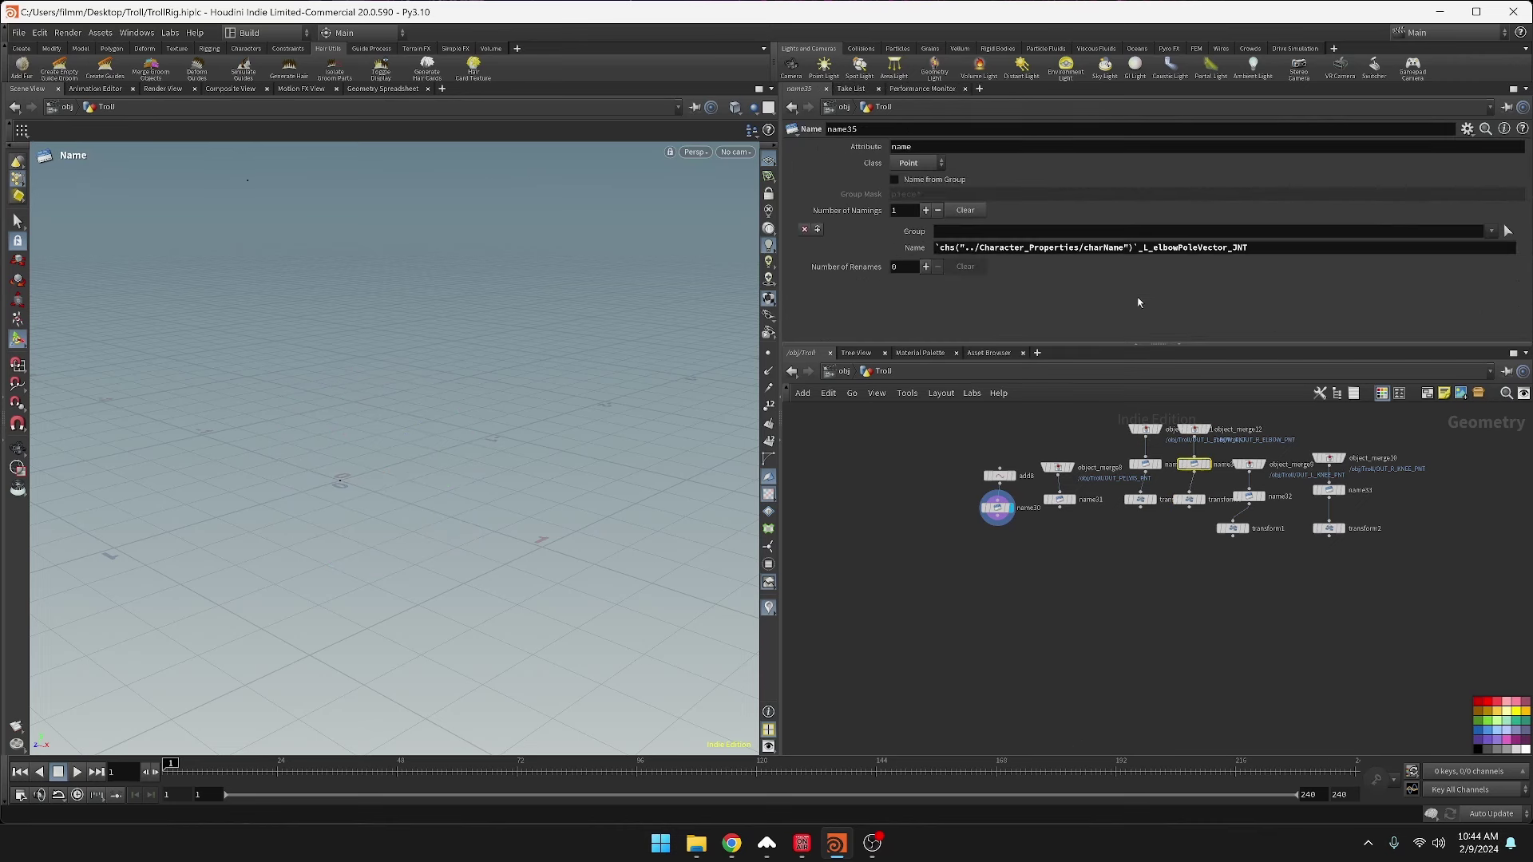
{"action": "left_click", "coordinate": [1148, 250]}
{"action": "key", "text": "BackSpace"}
{"action": "type", "text": "R"}
{"action": "key", "text": "Return"}
- Merge the root, COG, left and right elbow, and left and right knee branches into one new Merge node and display it
{"action": "left_click", "coordinate": [1004, 518]}
{"action": "key", "text": "Escape"}
{"action": "left_click", "coordinate": [998, 508]}
{"action": "left_click", "coordinate": [1060, 502], "text": "shift"}
{"action": "left_click", "coordinate": [1140, 501], "text": "shift"}
{"action": "left_click", "coordinate": [1190, 502], "text": "shift"}
{"action": "left_click", "coordinate": [1234, 528], "text": "shift"}
{"action": "left_click", "coordinate": [1329, 529], "text": "shift"}
{"action": "left_click", "coordinate": [1194, 510]}
{"action": "left_click", "coordinate": [1175, 604]}
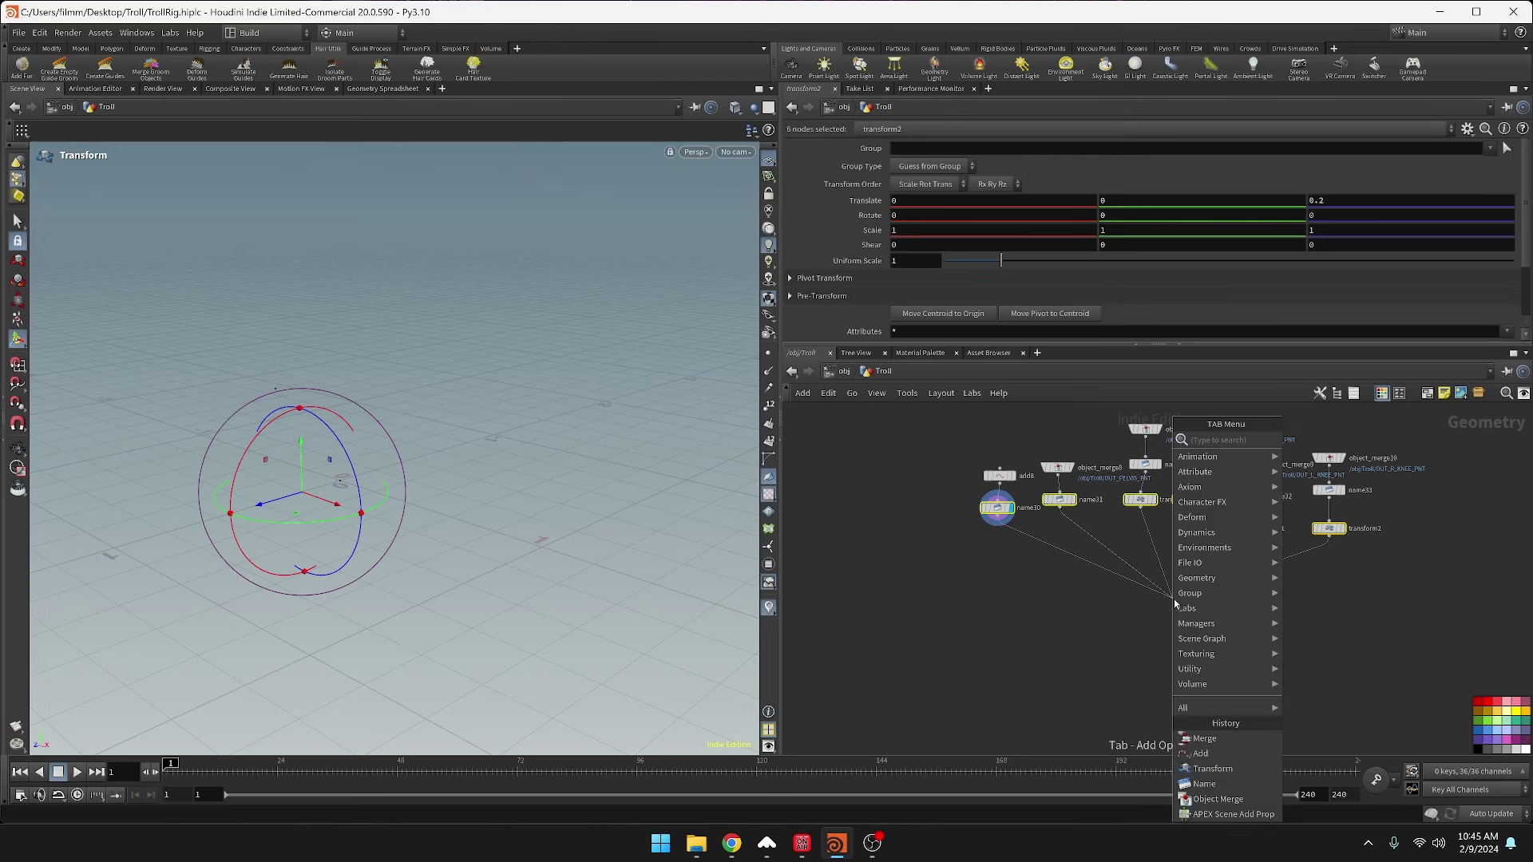
{"action": "type", "text": "merge"}
{"action": "key", "text": "Return"}
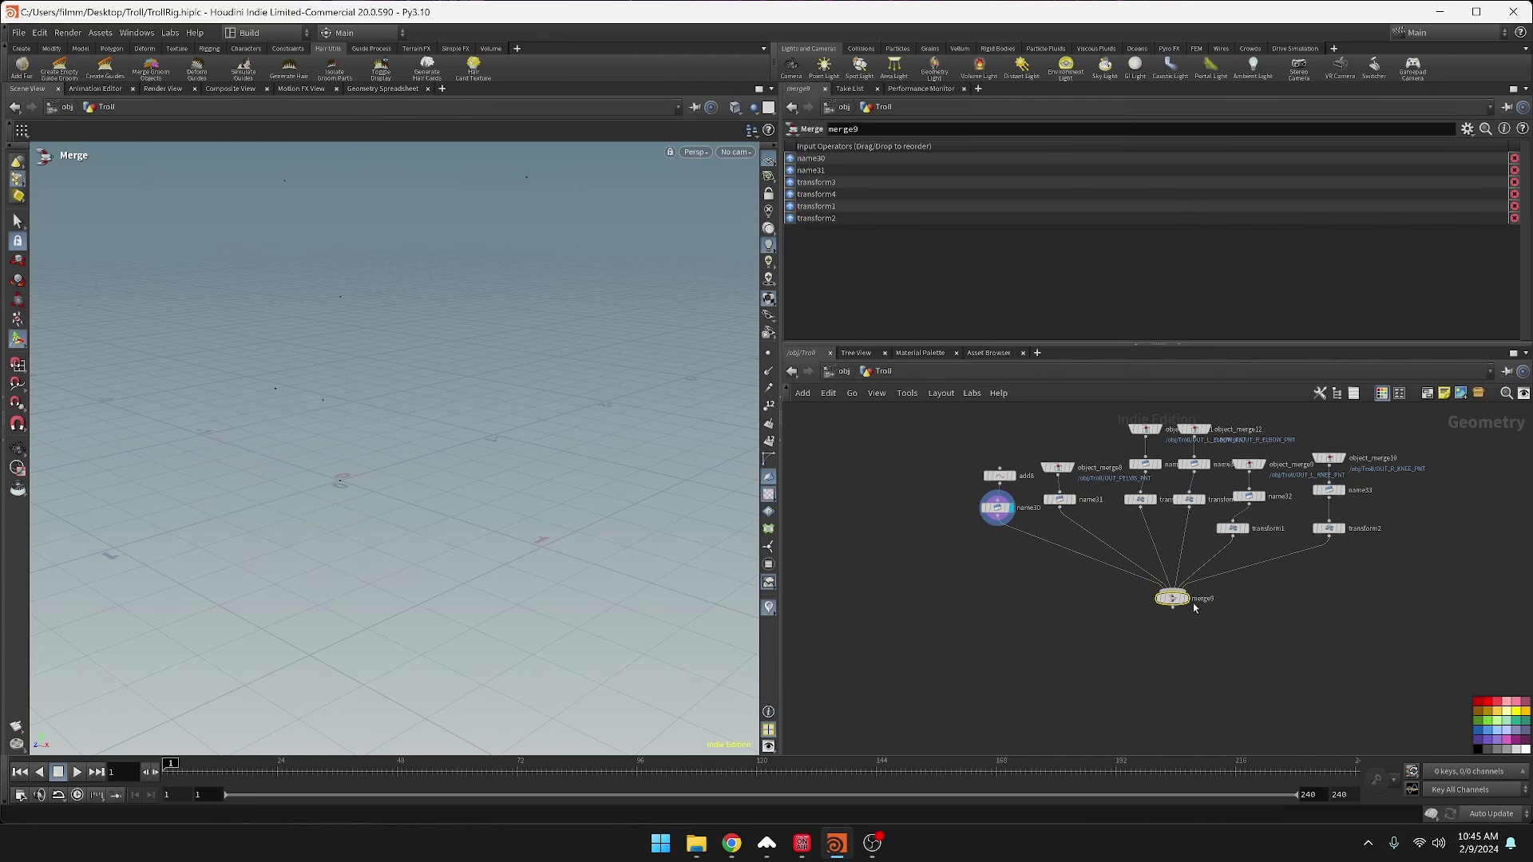
{"action": "left_click", "coordinate": [1195, 607]}
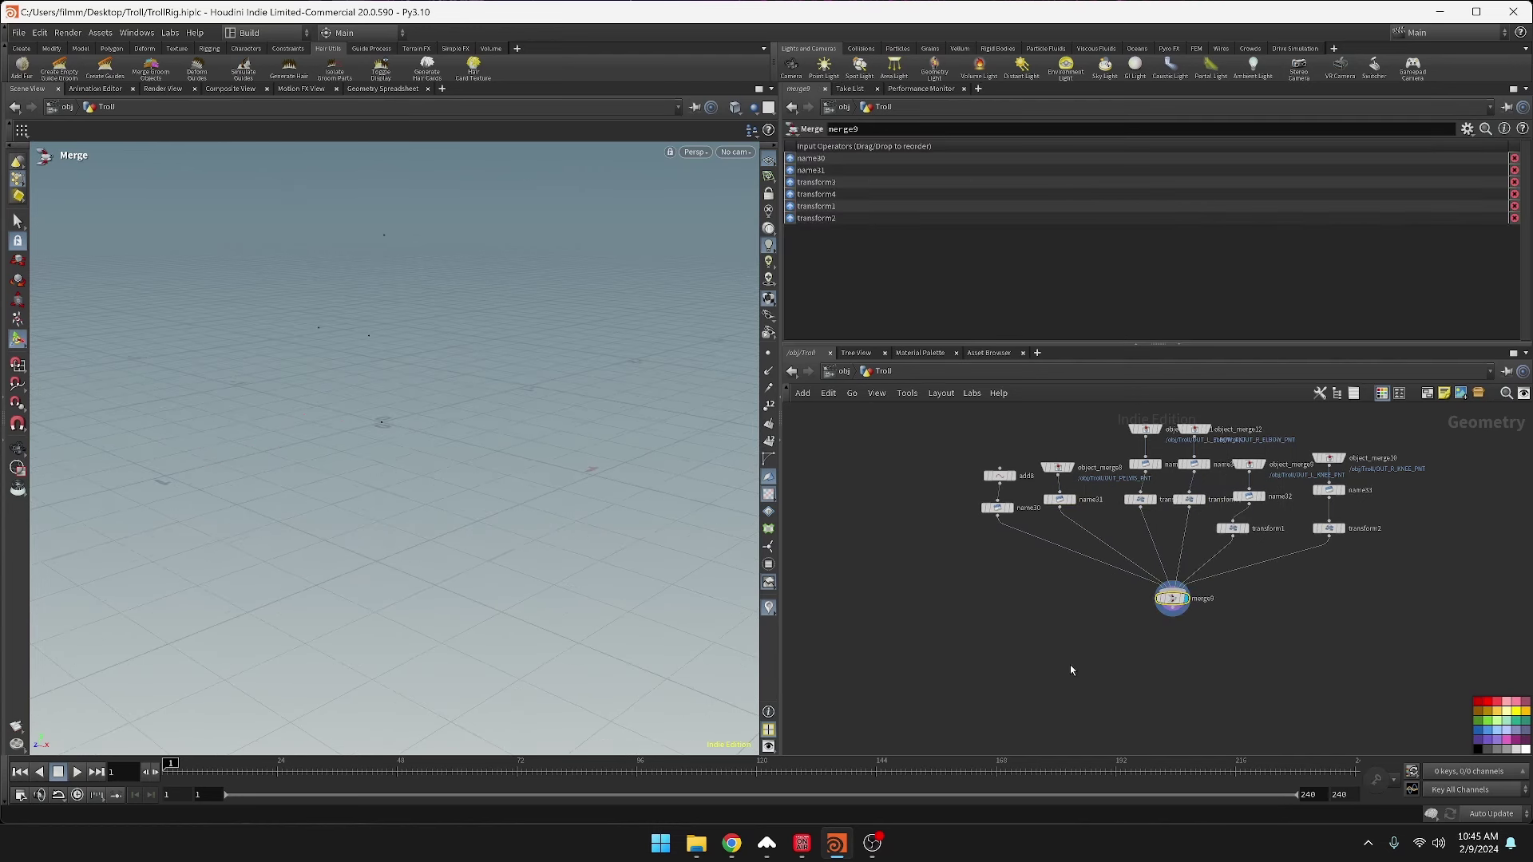
- Add a Rig Doctor node below the new Merge and display its result
{"action": "key", "text": "Tab"}
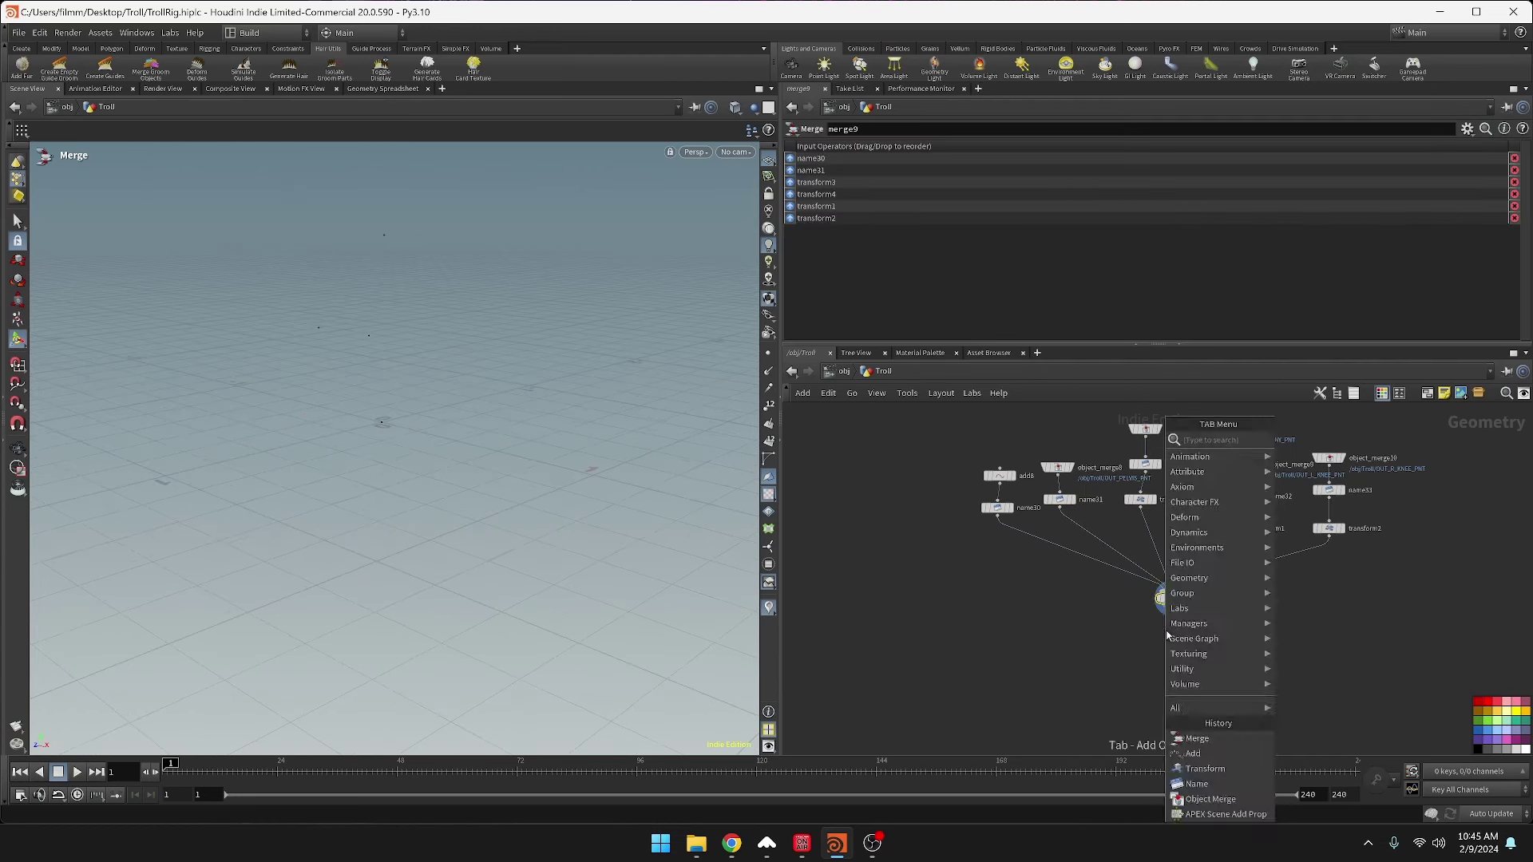
{"action": "type", "text": "rigdo"}
{"action": "key", "text": "Return"}
{"action": "left_click", "coordinate": [1179, 632]}
- Connect a Parent Joints node below the Rig Doctor
{"action": "key", "text": "Tab"}
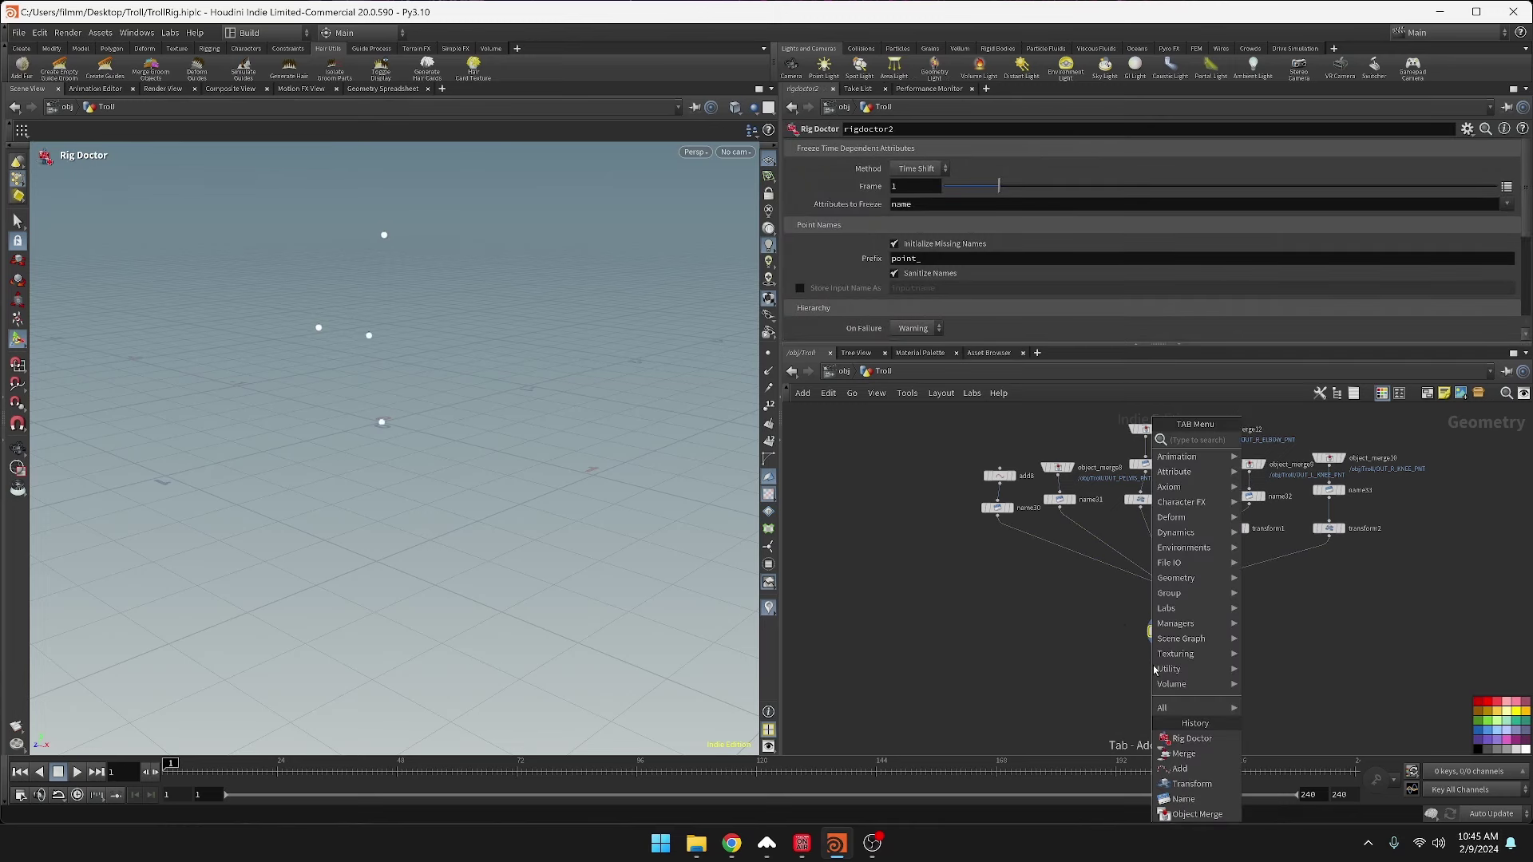
{"action": "type", "text": "joint paren"}
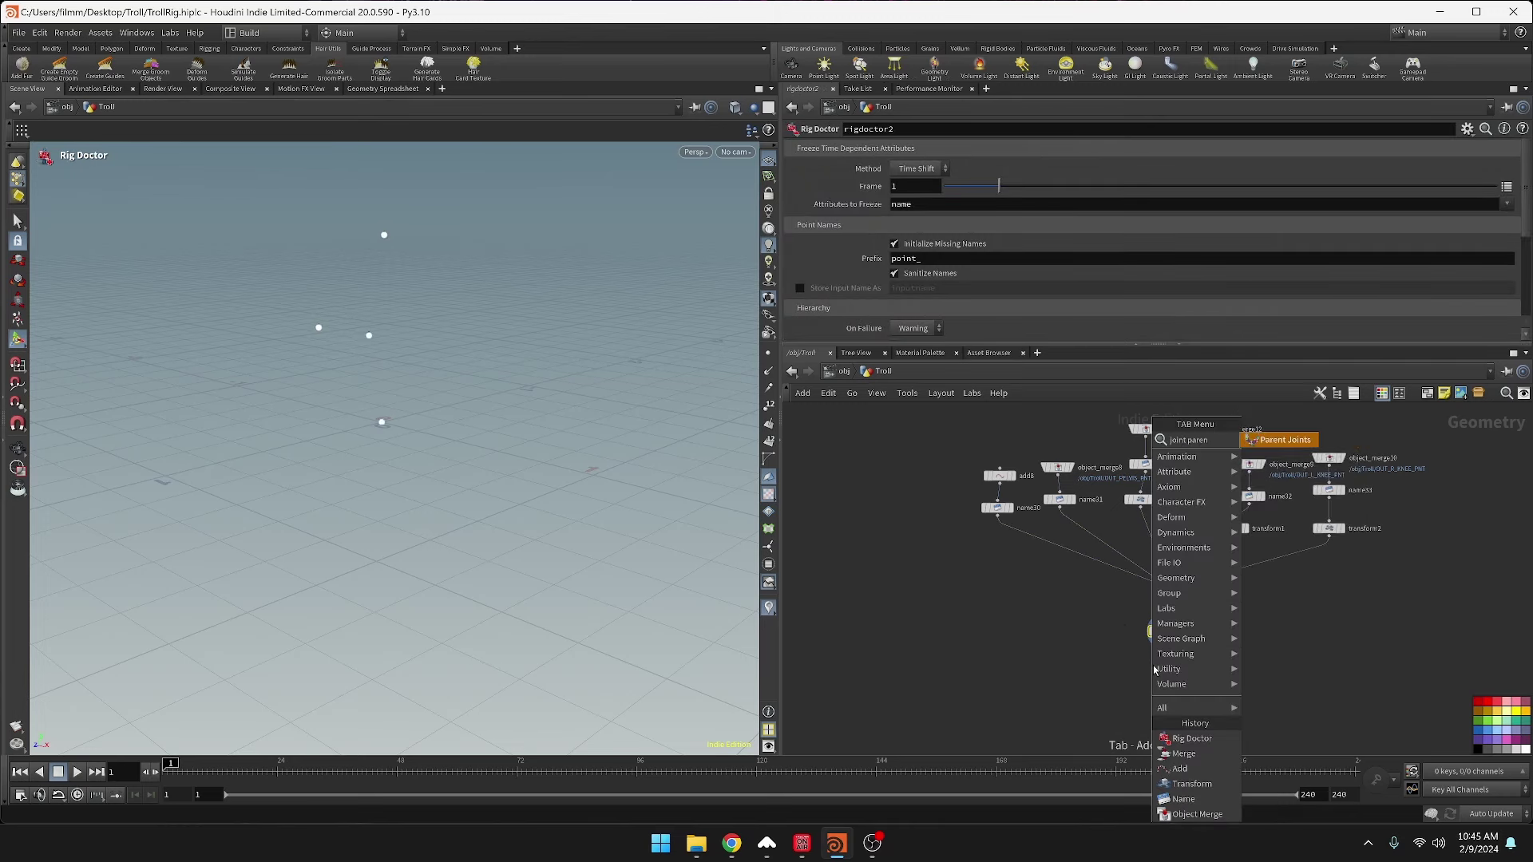
{"action": "key", "text": "Return"}
{"action": "left_click", "coordinate": [1154, 669]}
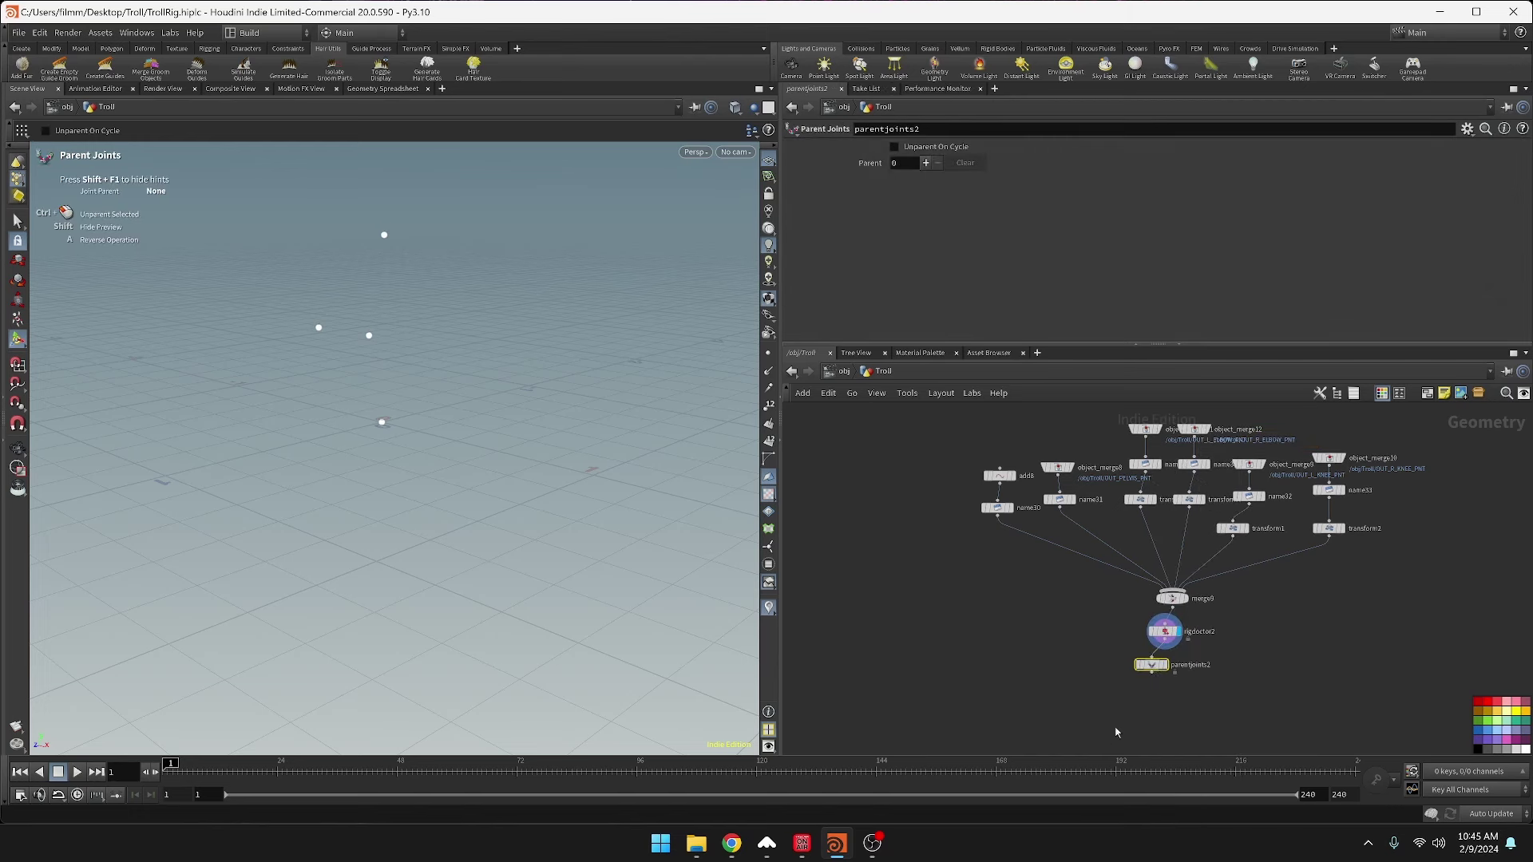
- Using the Parent Joints node's Rig Tree, parent both elbow pole vectors to COG, and COG and both knee pole vectors to root
{"action": "right_click", "coordinate": [1154, 664]}
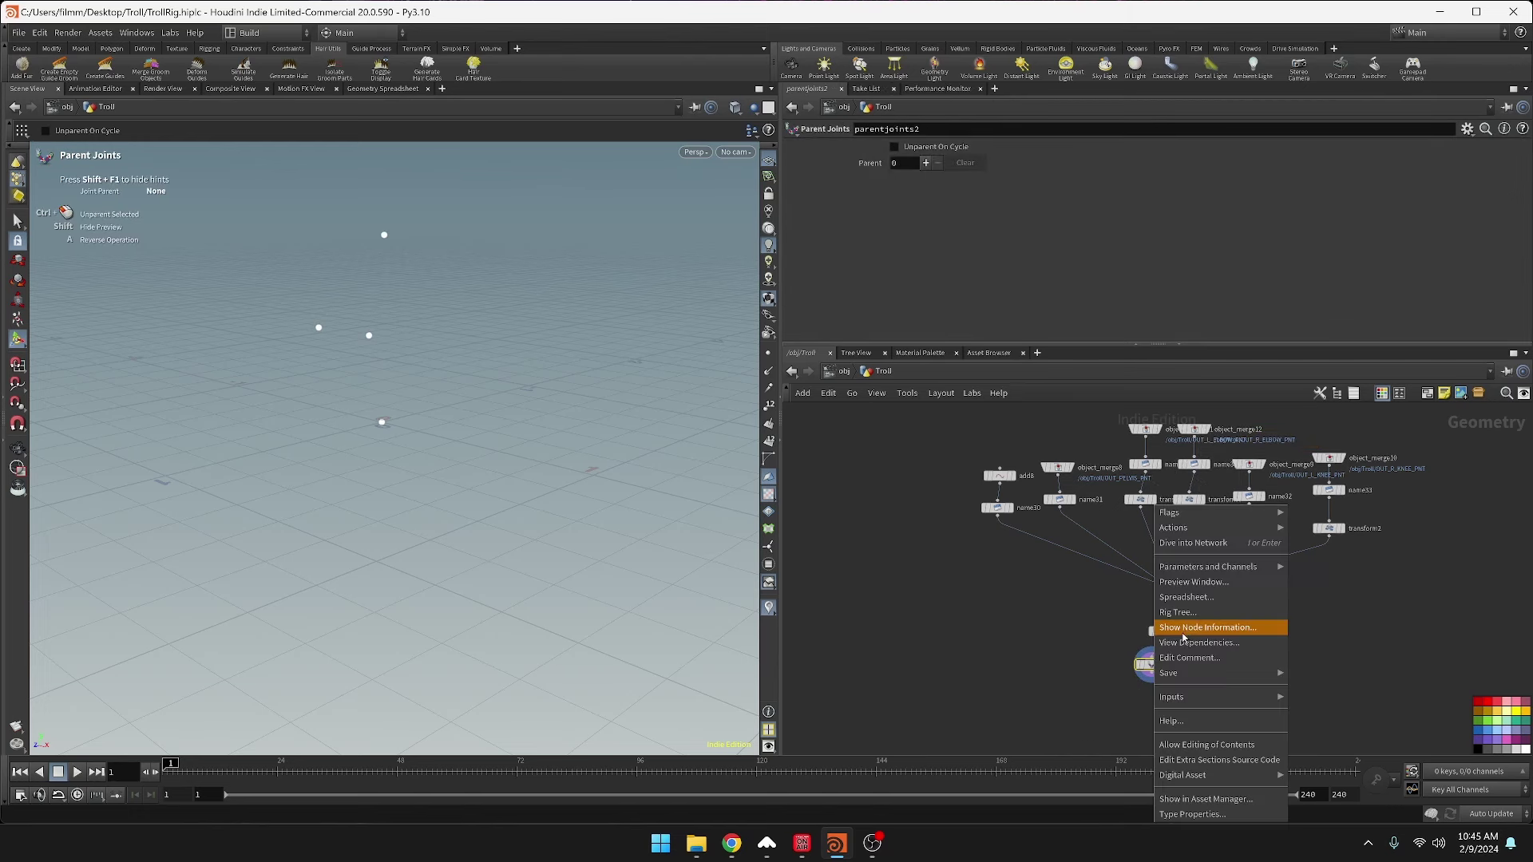
{"action": "left_click", "coordinate": [1177, 612]}
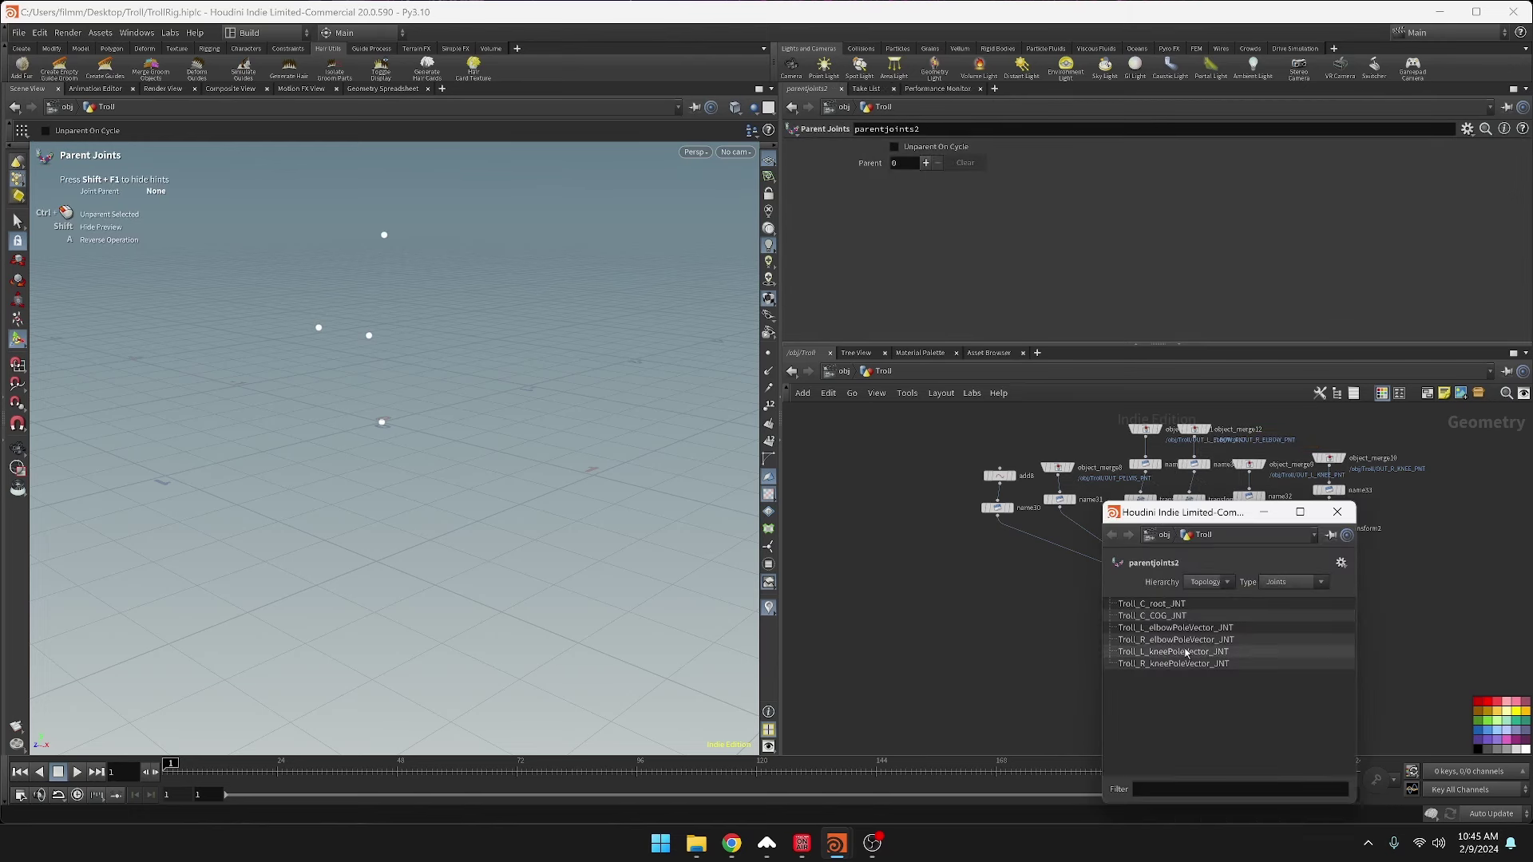
{"action": "left_click", "coordinate": [1175, 628]}
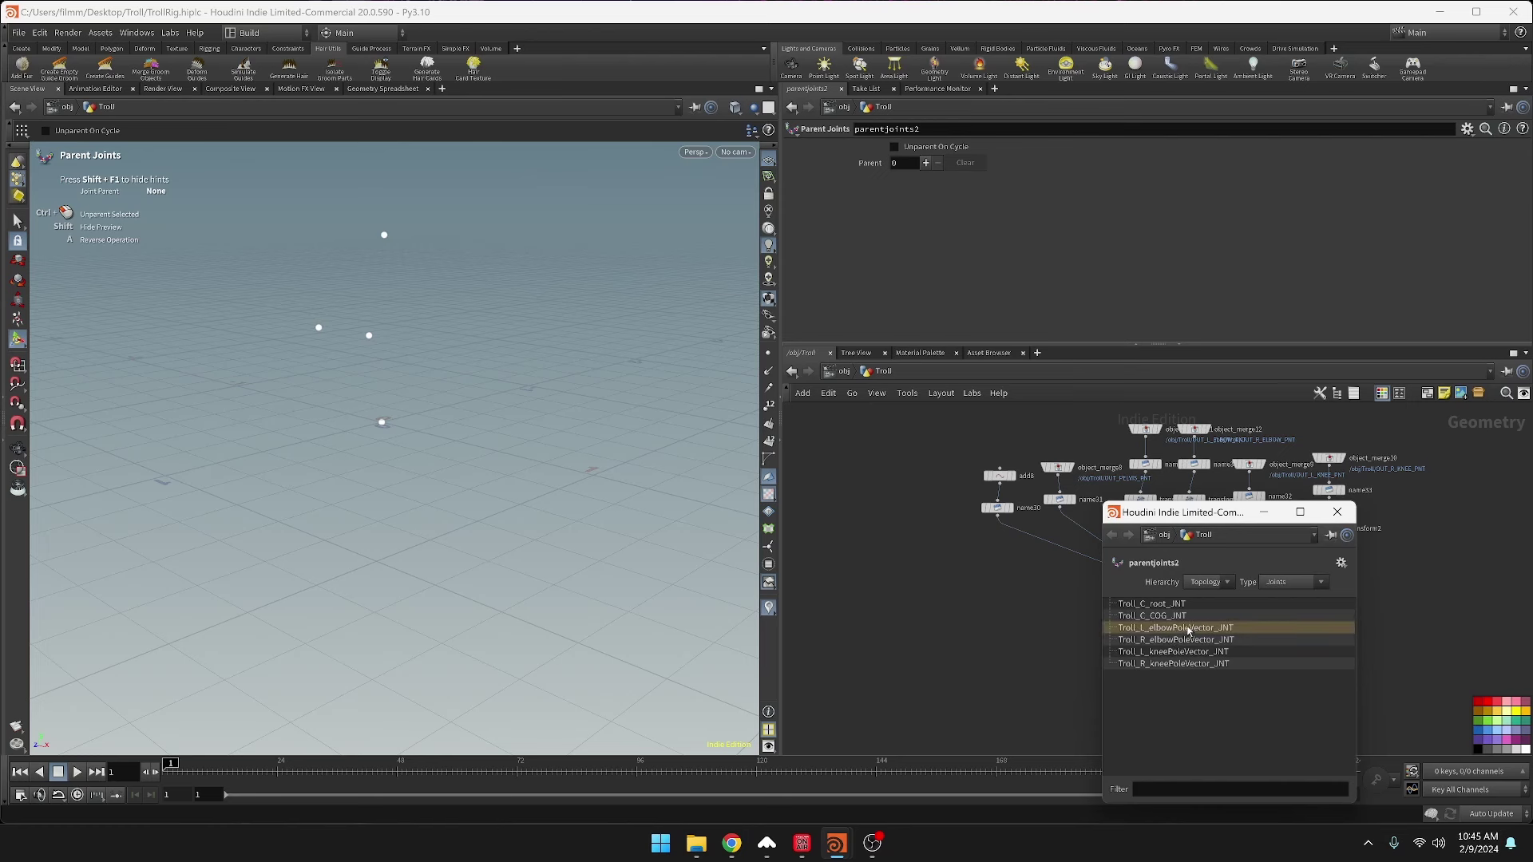
{"action": "left_click_drag", "start_coordinate": [1186, 641], "coordinate": [1188, 617]}
{"action": "left_click", "coordinate": [1182, 629]}
{"action": "left_click", "coordinate": [1182, 641], "text": "shift"}
{"action": "left_click_drag", "start_coordinate": [1179, 629], "coordinate": [1166, 606]}
{"action": "key", "text": "ctrl+z"}
{"action": "left_click", "coordinate": [1344, 521]}
{"action": "middle_click_drag", "start_coordinate": [510, 470], "coordinate": [639, 627], "text": "alt"}
{"action": "scroll", "coordinate": [528, 498], "scroll_direction": "down", "scroll_amount": 4}
{"action": "left_click_drag", "start_coordinate": [530, 492], "coordinate": [613, 520], "text": "alt"}
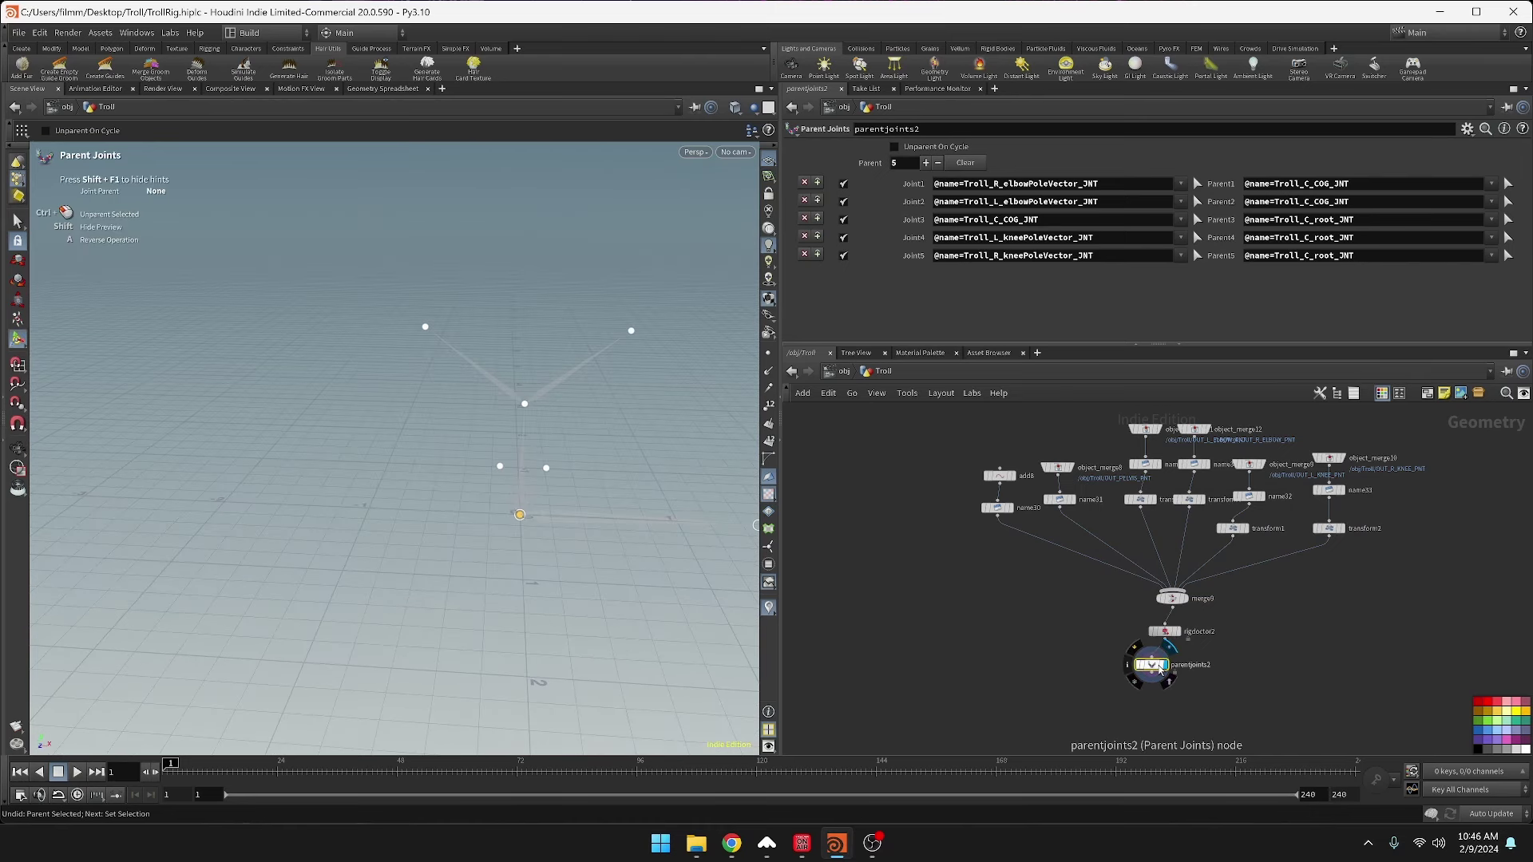
- Enclose the whole node group, from the point branches down to Parent Joints, in a network box
{"action": "left_click_drag", "start_coordinate": [1161, 668], "coordinate": [1174, 667]}
{"action": "scroll", "coordinate": [1259, 661], "scroll_direction": "down", "scroll_amount": 10}
{"action": "scroll", "coordinate": [1248, 660], "scroll_direction": "up", "scroll_amount": 3}
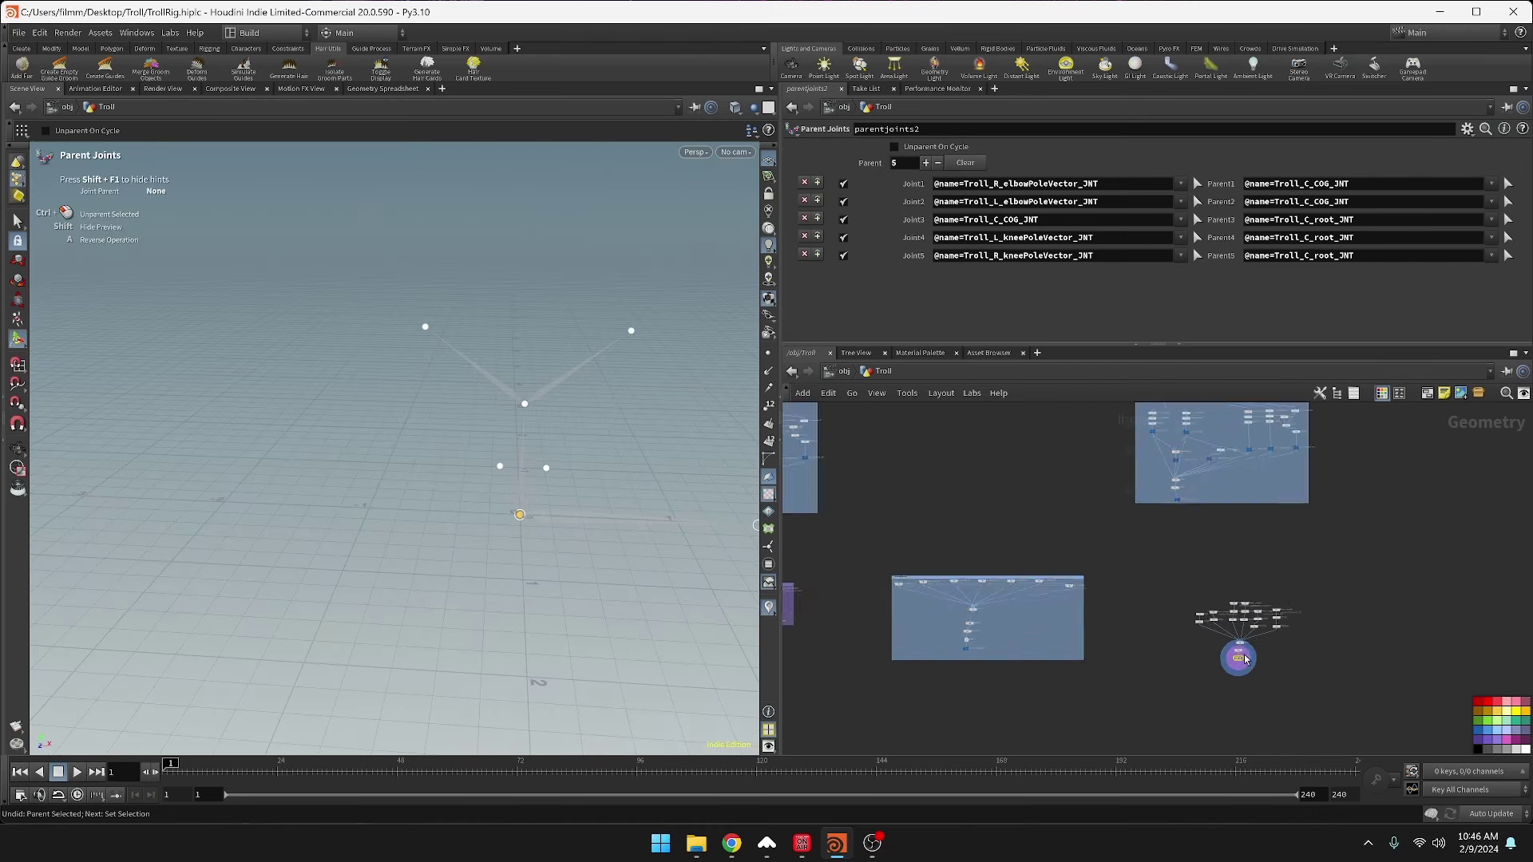
{"action": "left_click_drag", "start_coordinate": [1180, 581], "coordinate": [1377, 719]}
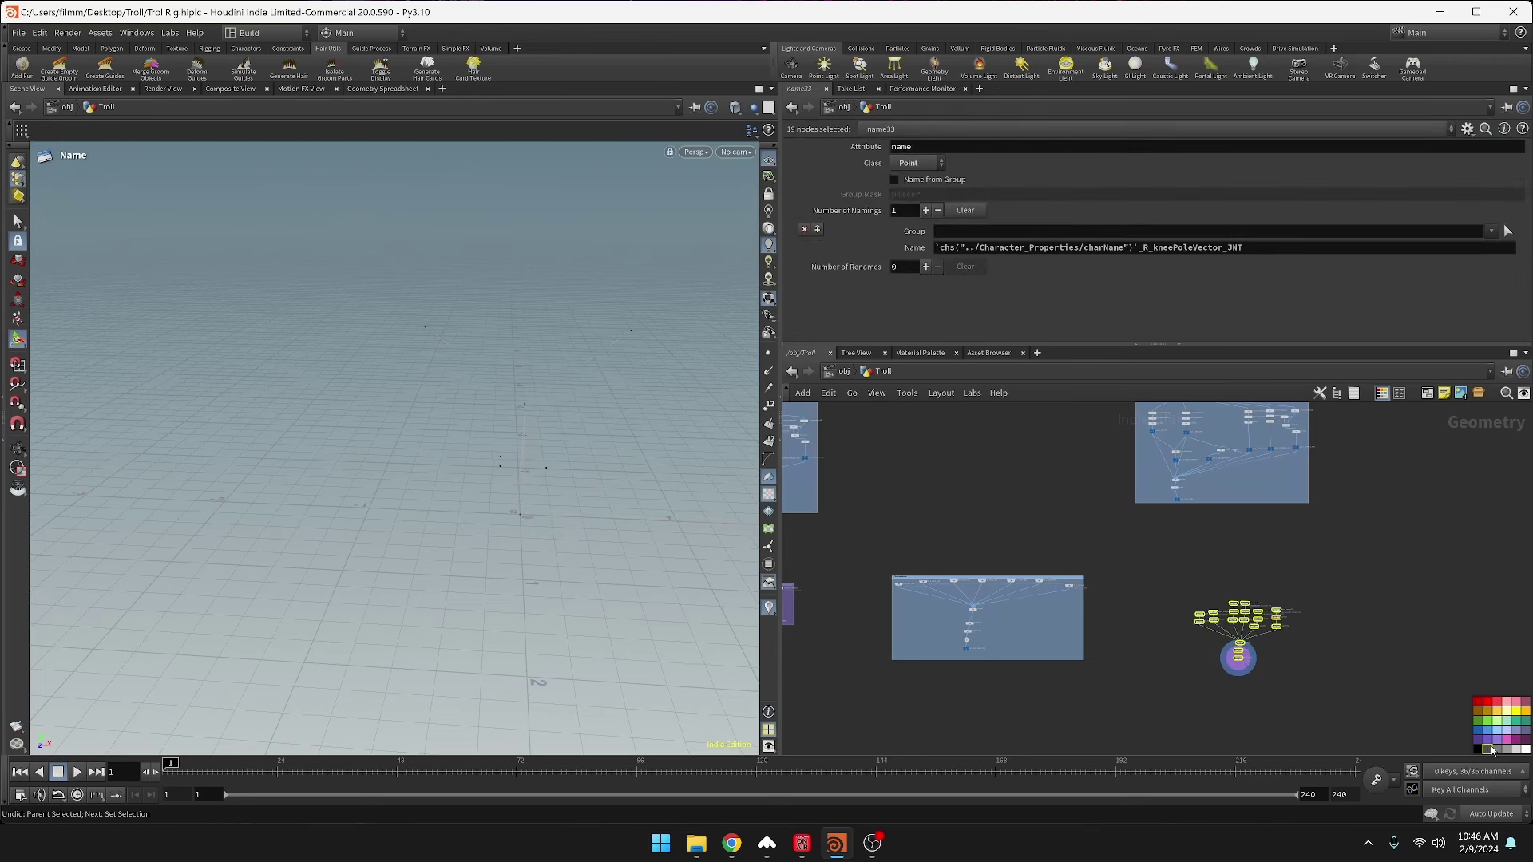
{"action": "left_click", "coordinate": [1427, 393]}
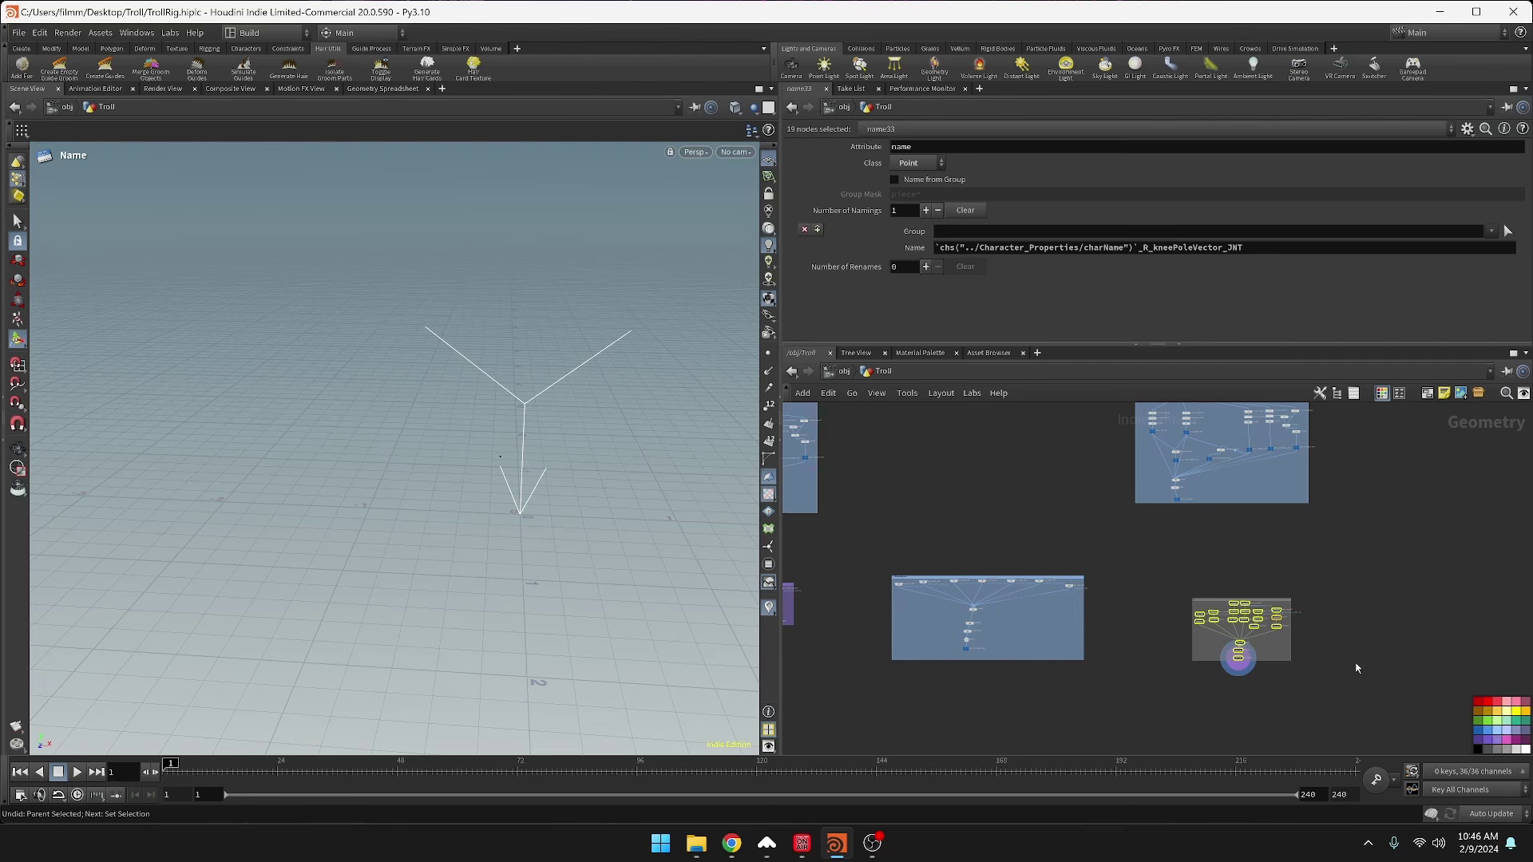
{"action": "key", "text": "ctrl+z"}
- Color the new network box purple and extend its lower edge to leave room below Parent Joints
{"action": "left_click", "coordinate": [1291, 659]}
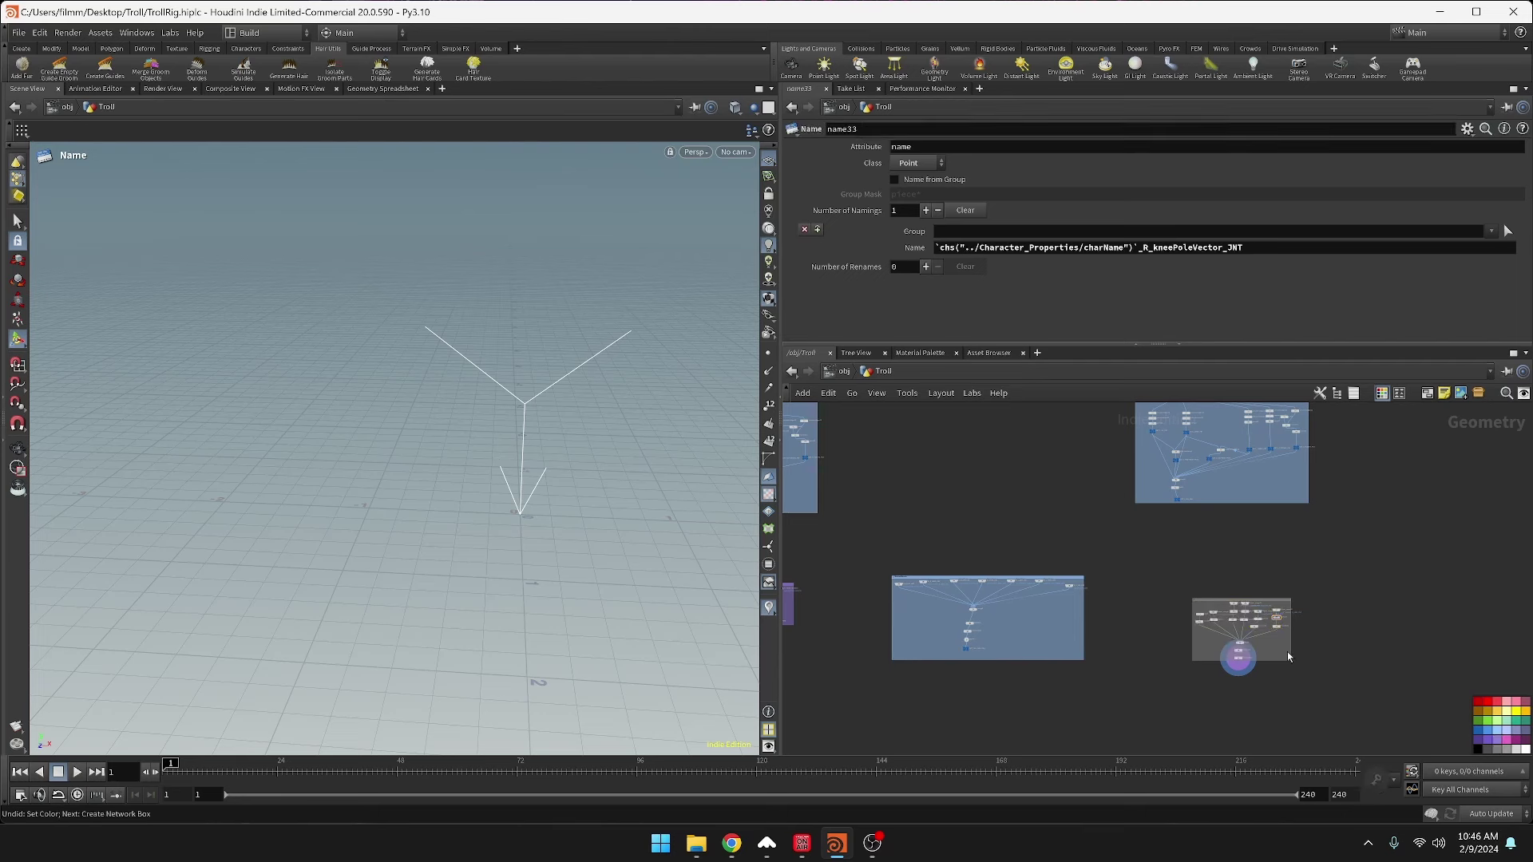
{"action": "left_click", "coordinate": [1276, 605]}
{"action": "scroll", "coordinate": [1230, 640], "scroll_direction": "up", "scroll_amount": 5}
{"action": "left_click_drag", "start_coordinate": [1297, 695], "coordinate": [1297, 754]}
- Add a displayed Null named OUT_GUIDE_SKELETON below Parent Joints and tighten the network box's lower edge around it
{"action": "key", "text": "Tab"}
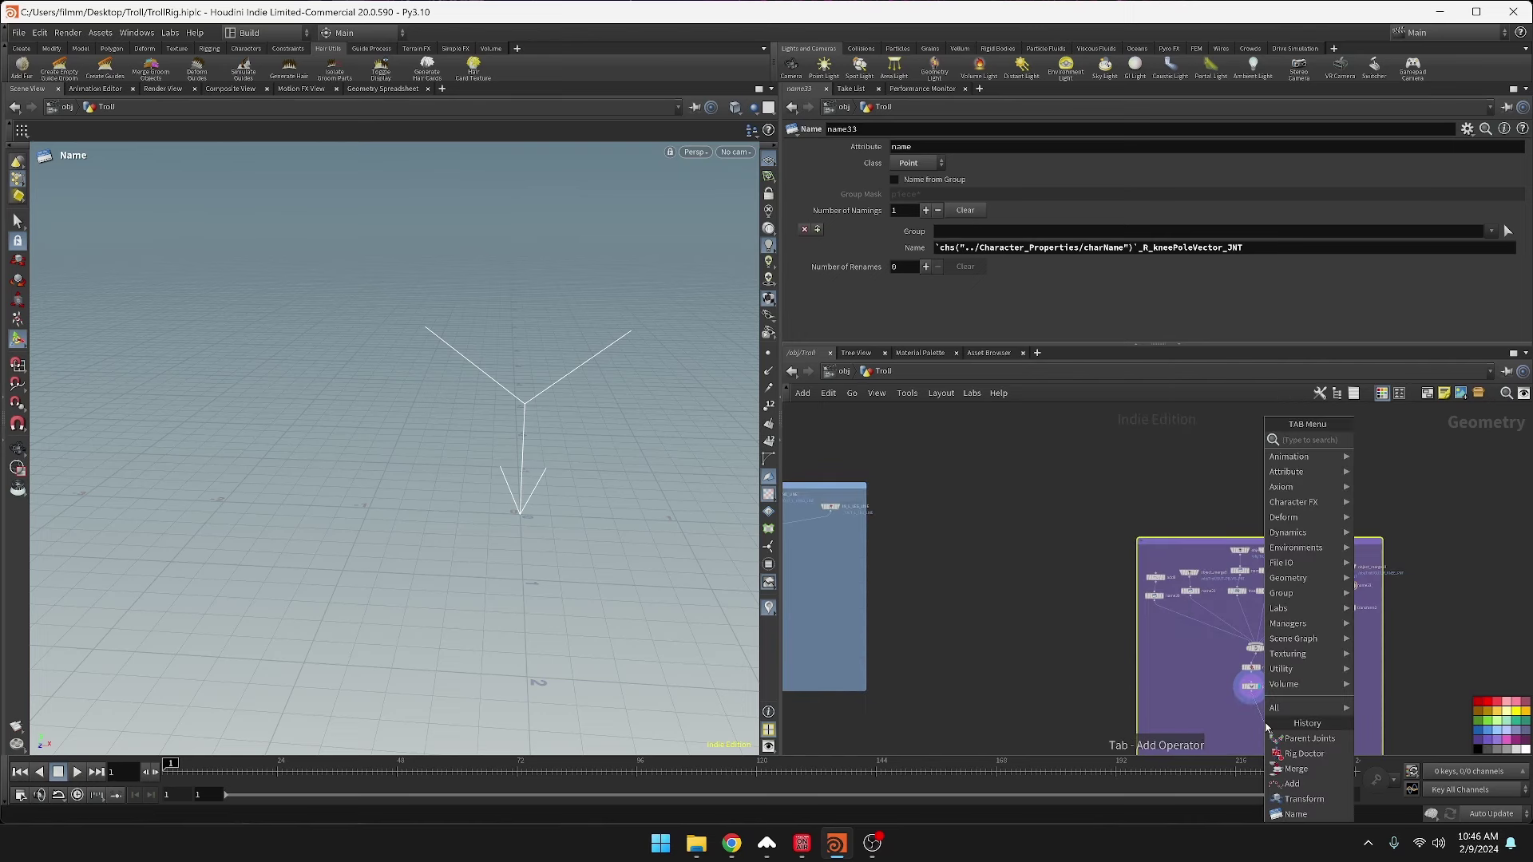
{"action": "type", "text": "null"}
{"action": "key", "text": "Return"}
{"action": "left_click", "coordinate": [1266, 725]}
{"action": "scroll", "coordinate": [1330, 722], "scroll_direction": "up", "scroll_amount": 3}
{"action": "middle_click_drag", "start_coordinate": [1330, 721], "coordinate": [1332, 652]}
{"action": "double_click", "coordinate": [1241, 657]}
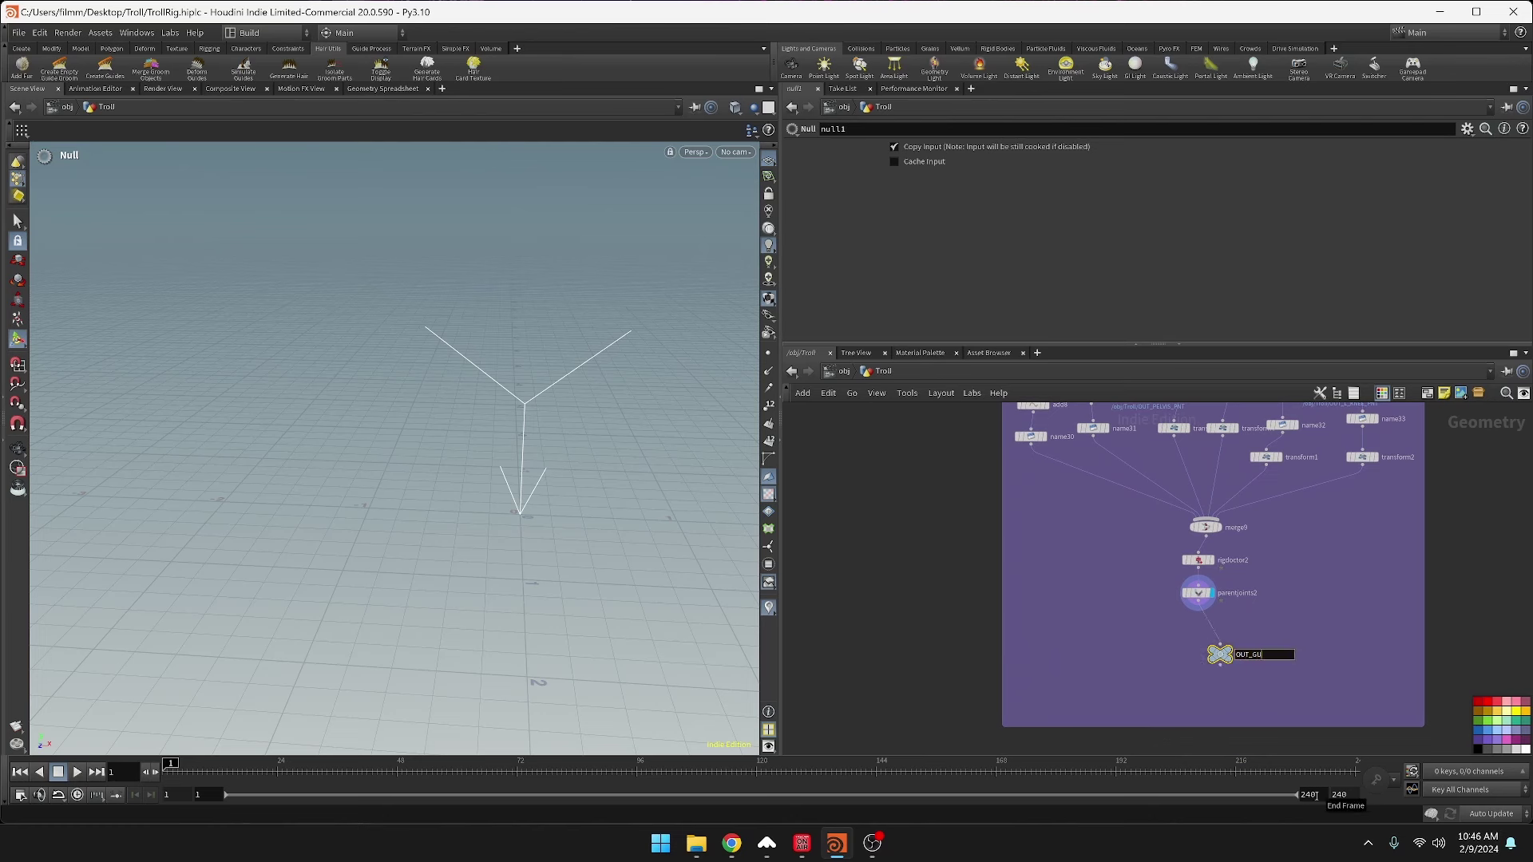
{"action": "type", "text": "OUT_GUIDE_SKELETON"}
{"action": "key", "text": "Return"}
{"action": "scroll", "coordinate": [1241, 680], "scroll_direction": "down", "scroll_amount": 2}
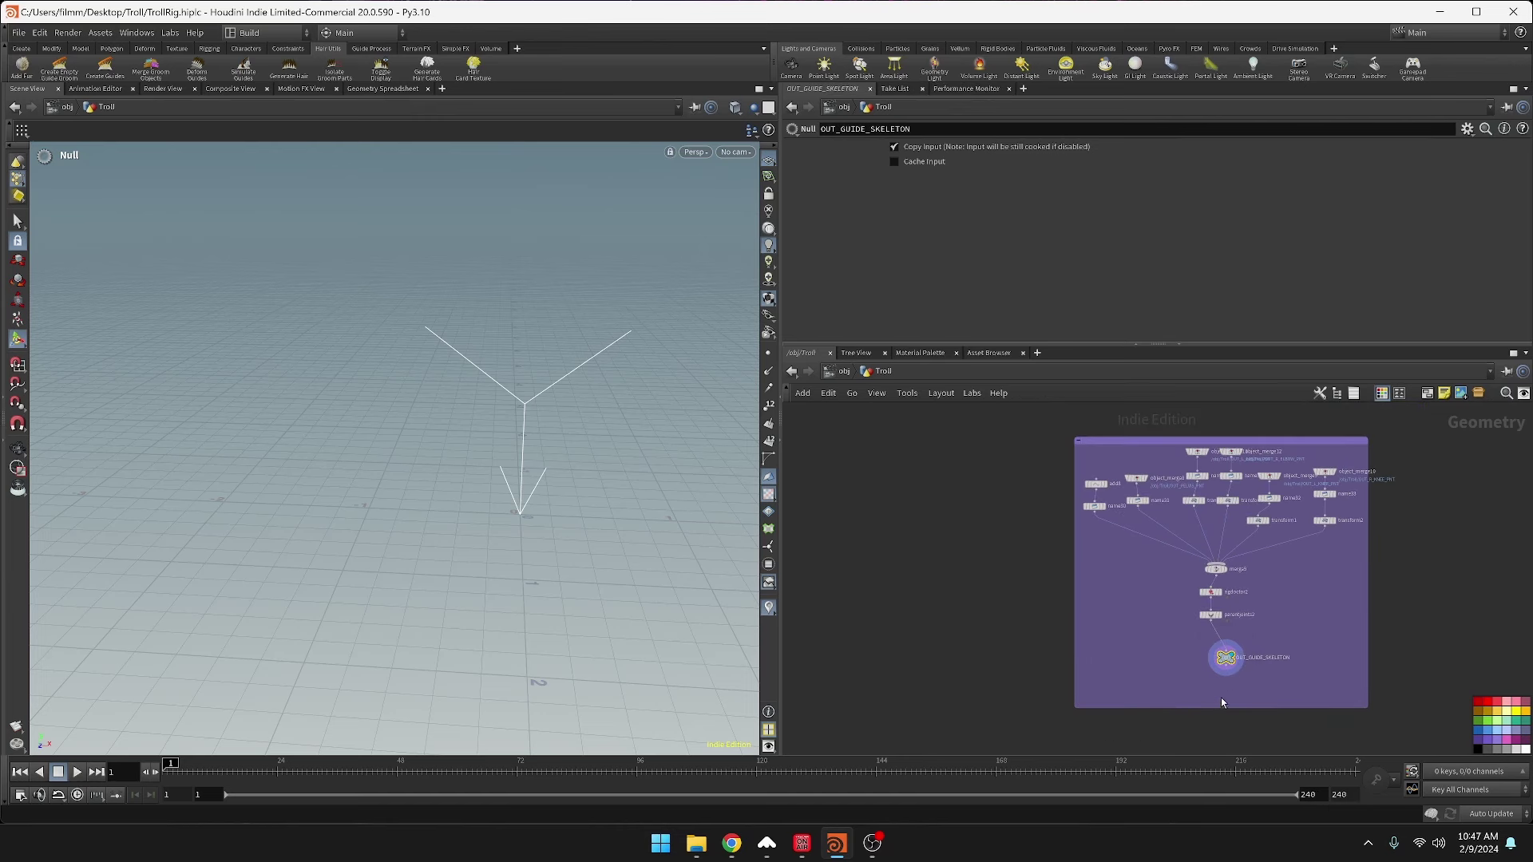
{"action": "left_click_drag", "start_coordinate": [1224, 710], "coordinate": [1223, 694]}
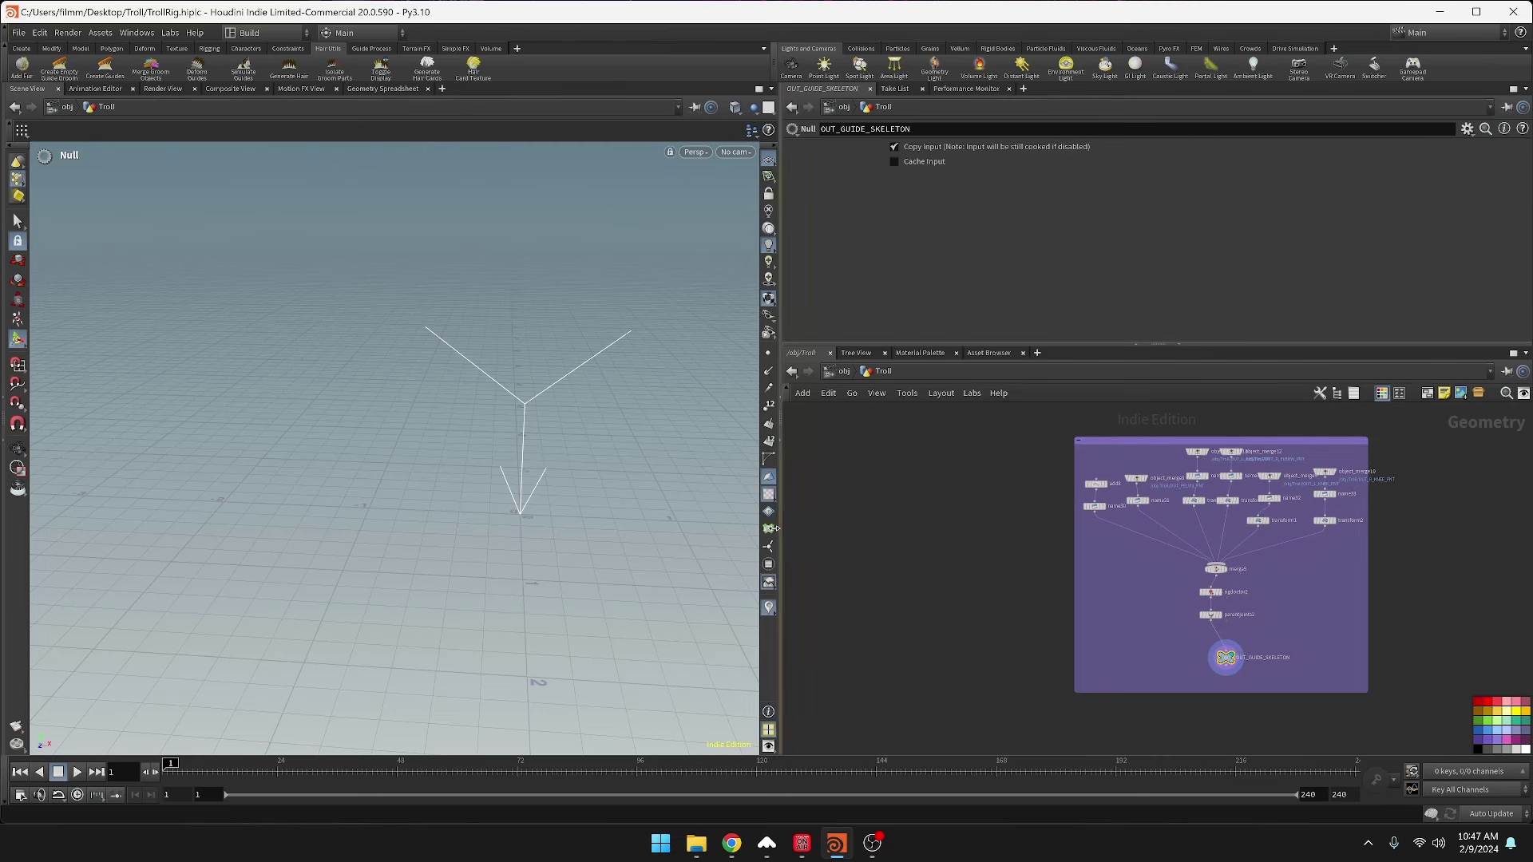
- Display the OUT_FULL_SKELETON null in the blue network box instead of the guide skeleton
{"action": "middle_click_drag", "start_coordinate": [604, 503], "coordinate": [609, 520], "text": "alt"}
{"action": "right_click_drag", "start_coordinate": [609, 520], "coordinate": [523, 506], "text": "alt"}
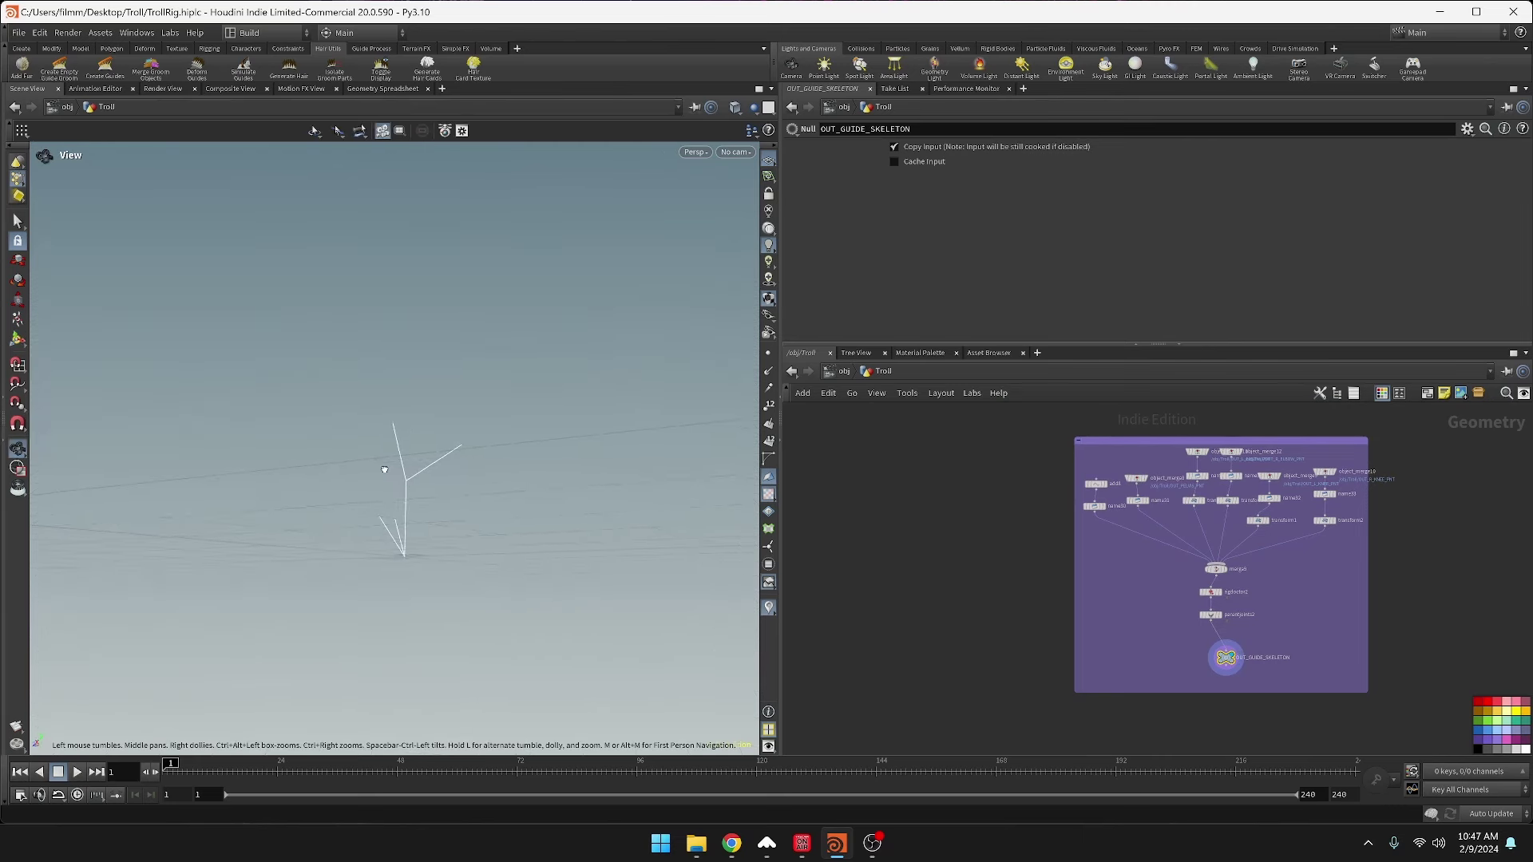
{"action": "left_click_drag", "start_coordinate": [384, 471], "coordinate": [511, 530]}
{"action": "middle_click_drag", "start_coordinate": [1042, 521], "coordinate": [1108, 448]}
{"action": "middle_click_drag", "start_coordinate": [869, 602], "coordinate": [1197, 551]}
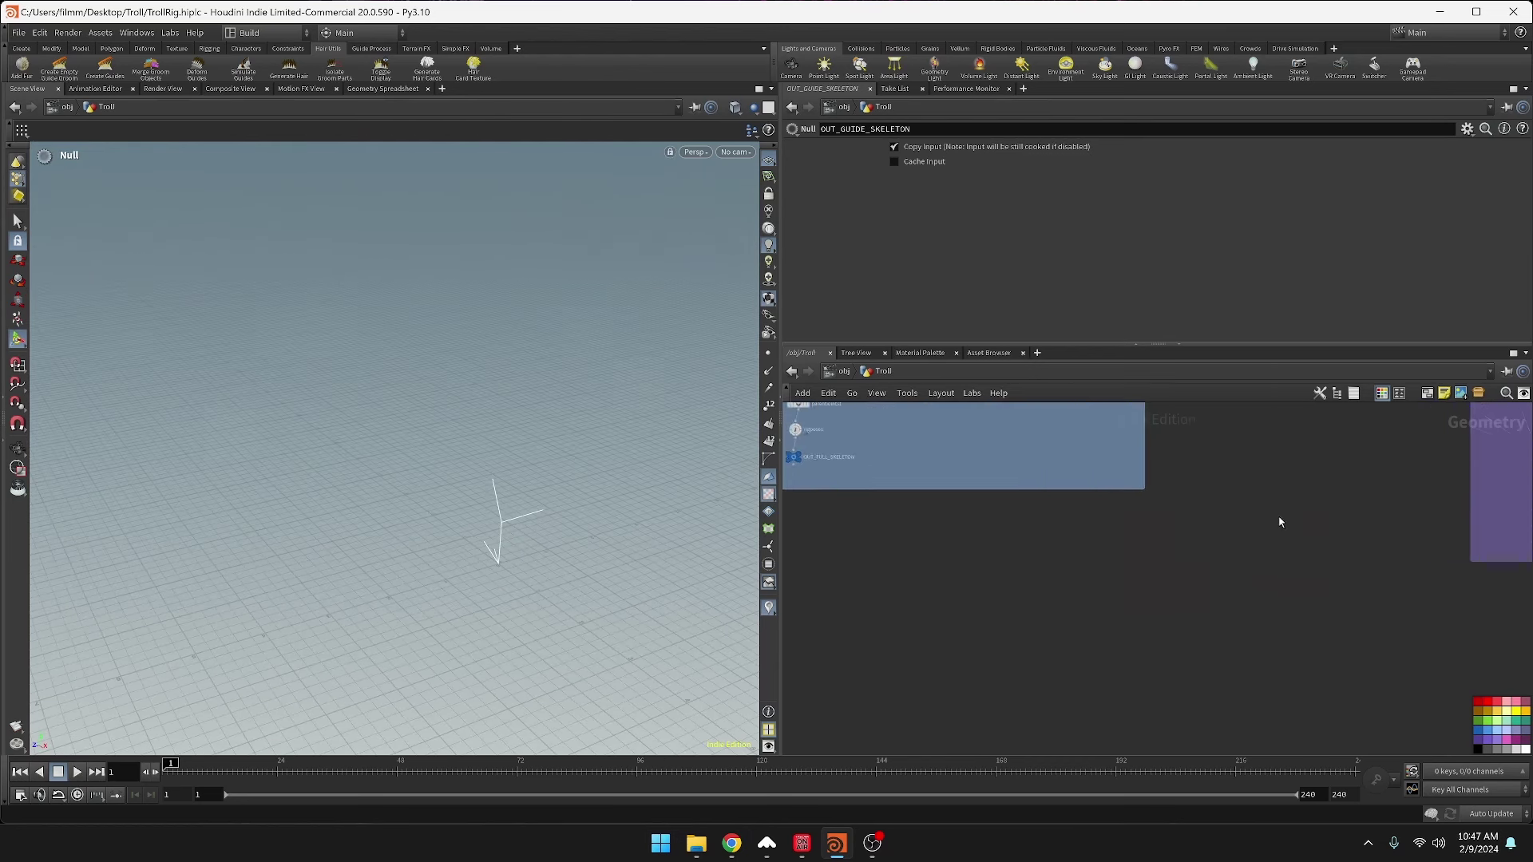
{"action": "scroll", "coordinate": [1169, 560], "scroll_direction": "down", "scroll_amount": 5}
{"action": "scroll", "coordinate": [1102, 535], "scroll_direction": "up", "scroll_amount": 4}
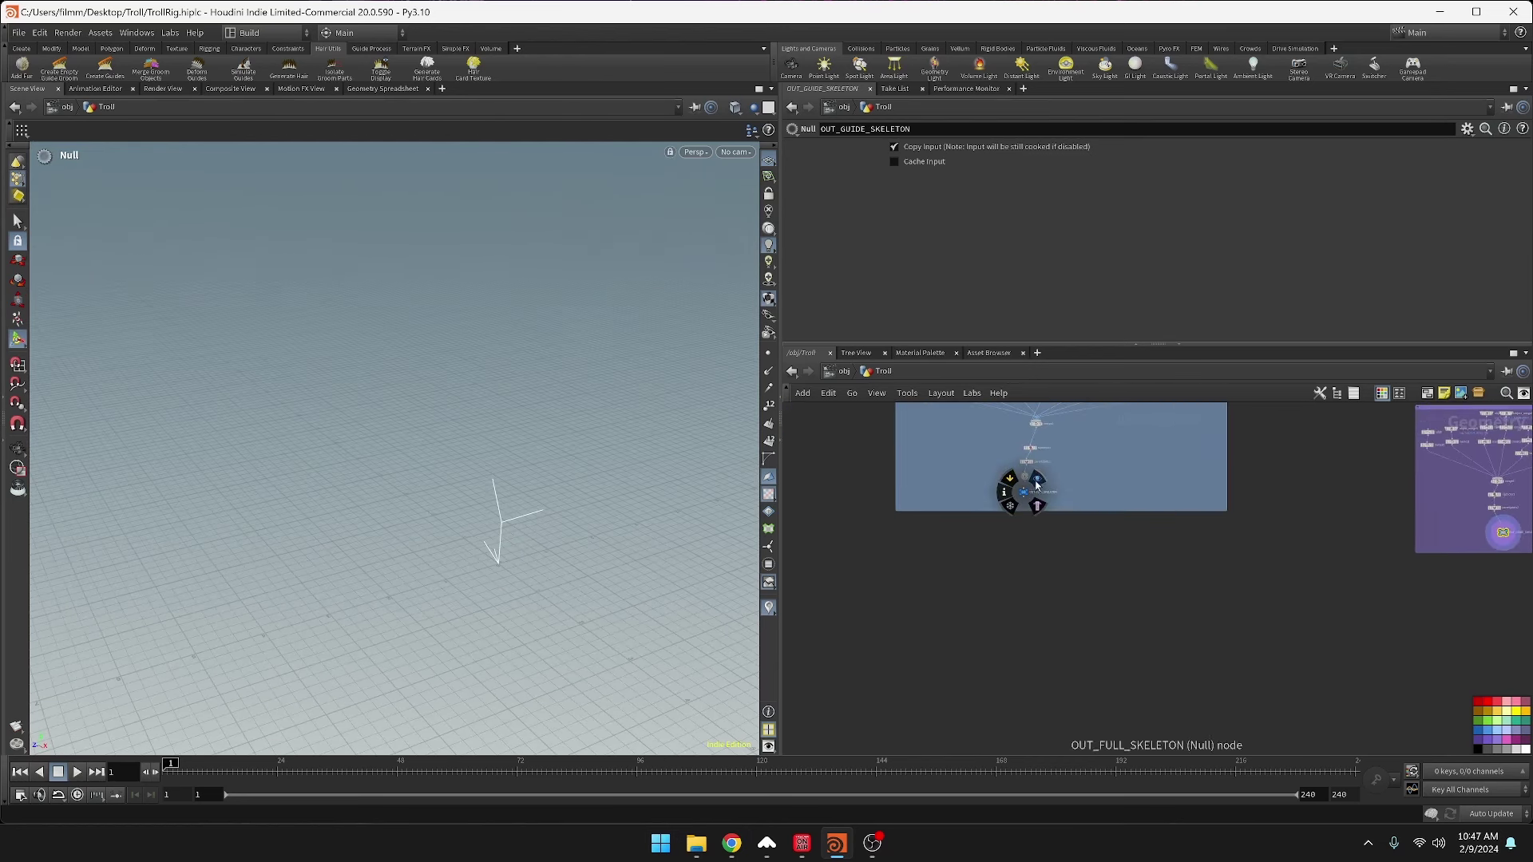
{"action": "left_click", "coordinate": [1038, 484]}
{"action": "key", "text": "Escape"}
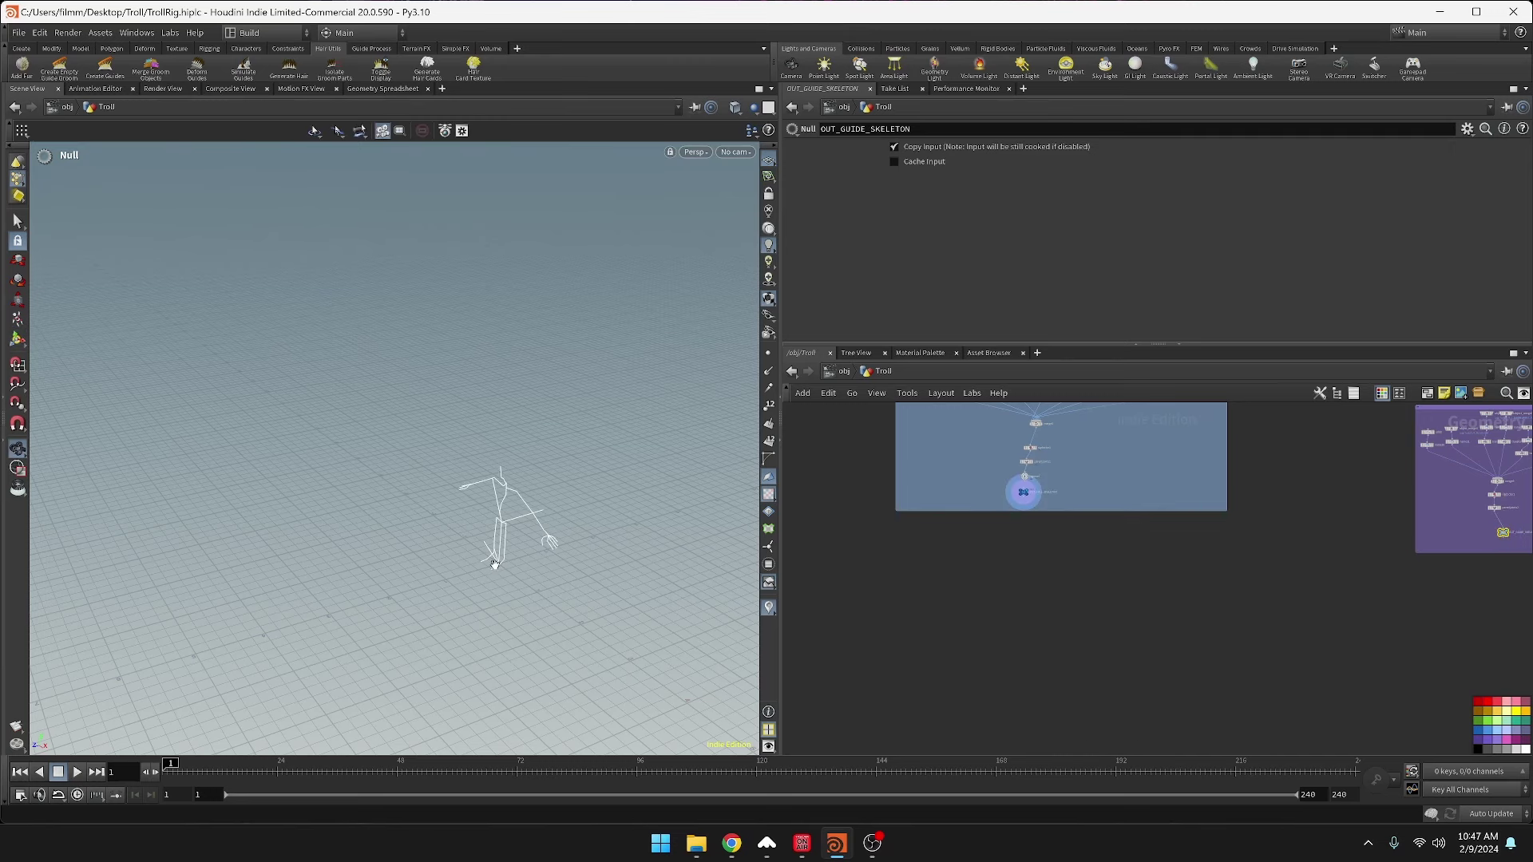
- Examine the full skeleton's limbs and pole vector joints from the front and at an angle
{"action": "left_click_drag", "start_coordinate": [497, 559], "coordinate": [519, 622]}
{"action": "scroll", "coordinate": [496, 554], "scroll_direction": "up", "scroll_amount": 4}
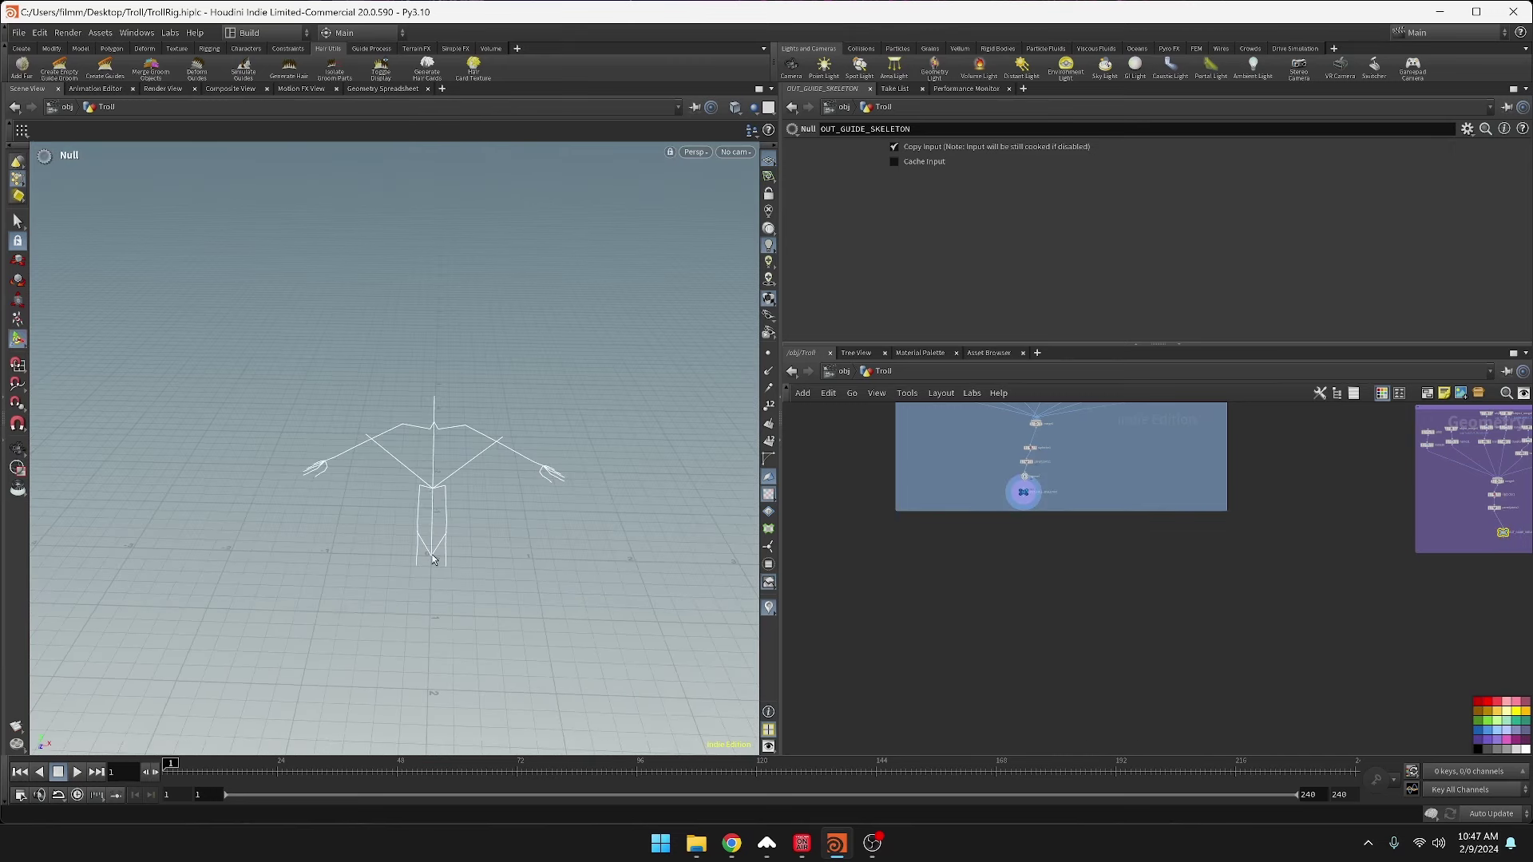
{"action": "key", "text": "Escape"}
{"action": "left_click_drag", "start_coordinate": [496, 438], "coordinate": [523, 469]}
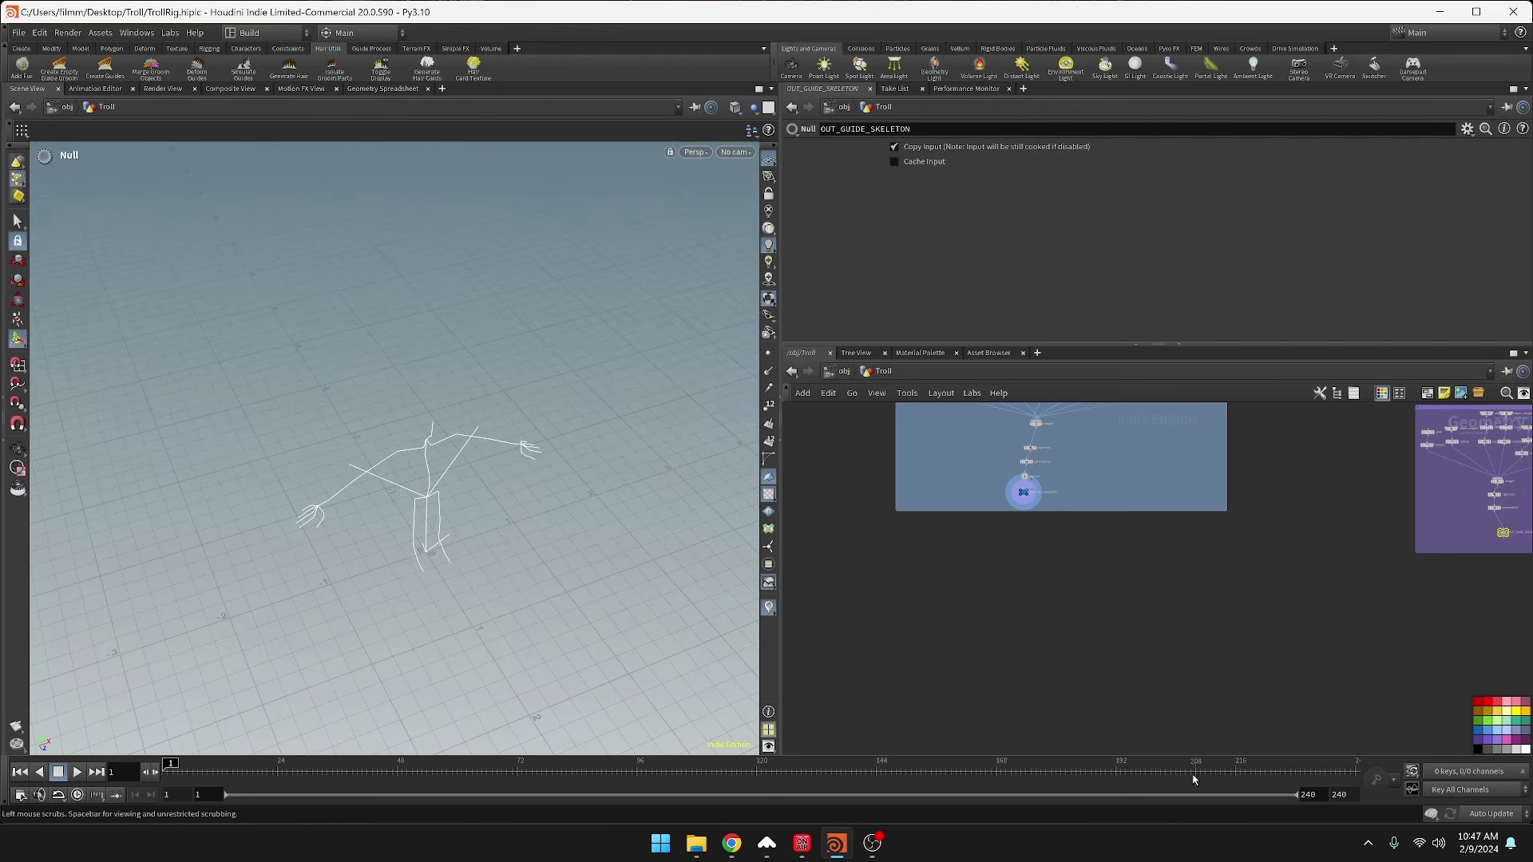
{"action": "middle_click_drag", "start_coordinate": [1068, 623], "coordinate": [1167, 638]}
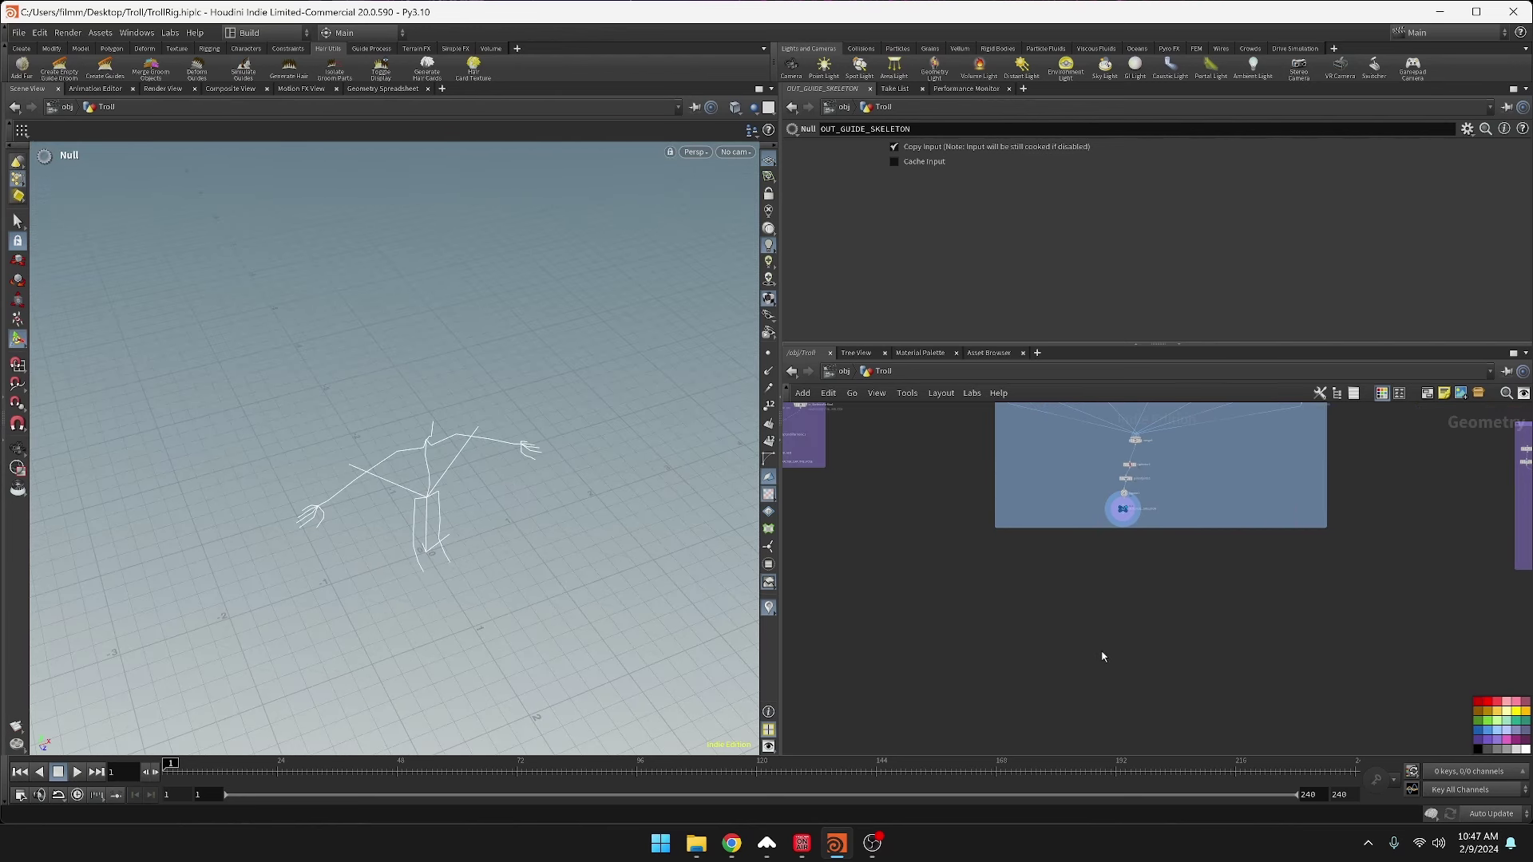